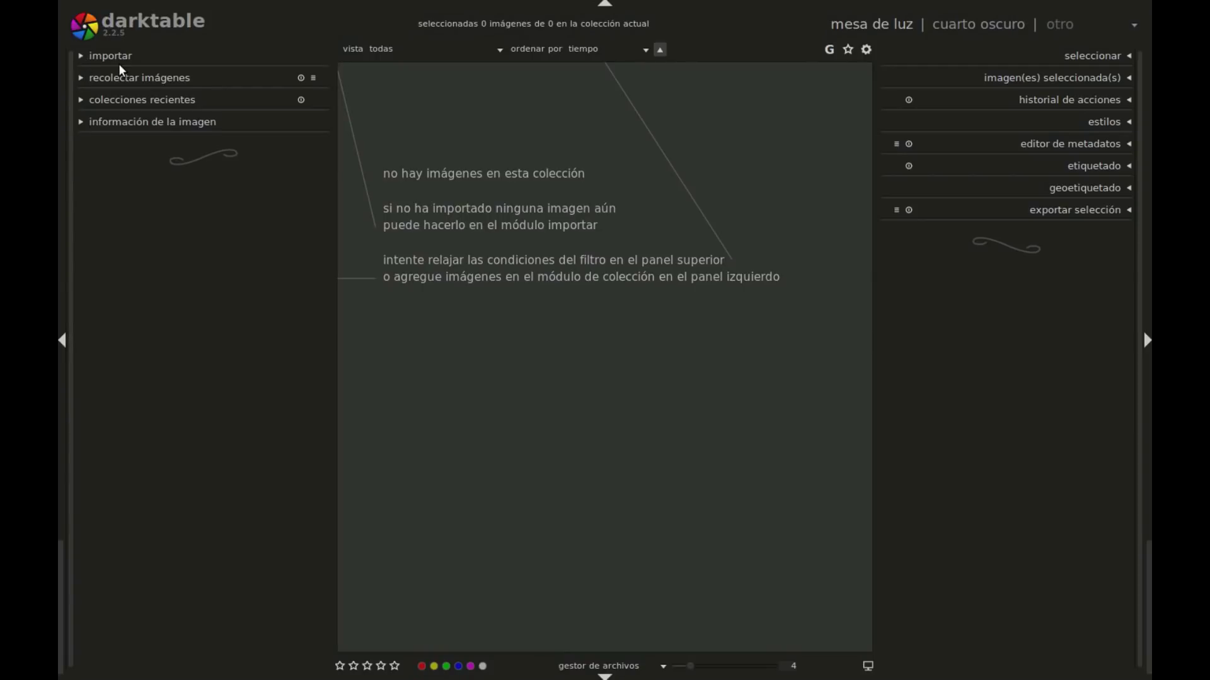
Step: Expand the import module and scan for devices, which finds no supported devices
left_click(81, 56)
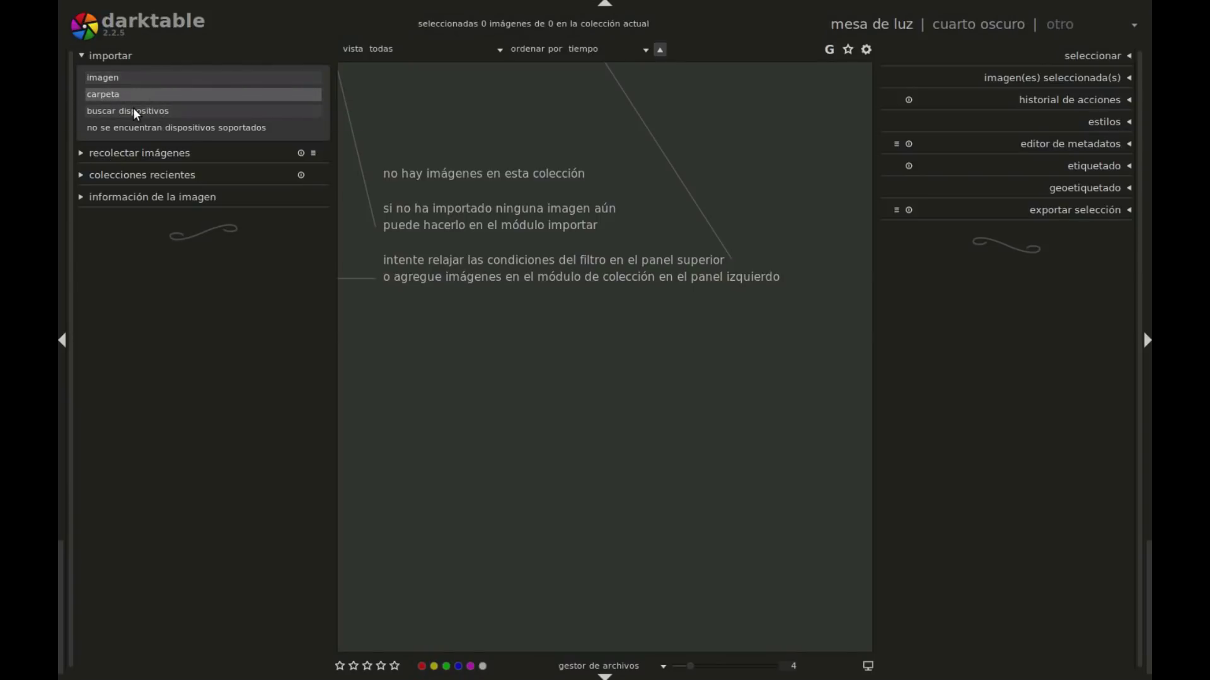
left_click(150, 112)
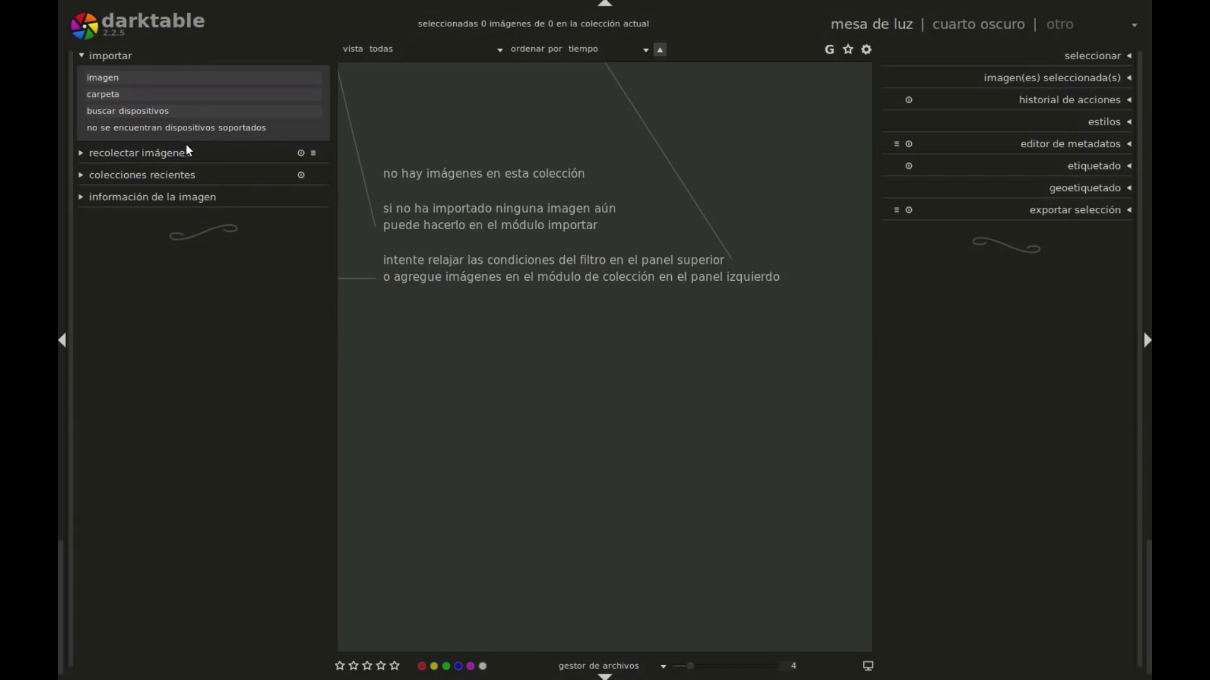
Step: Open the single-image import dialog and preview several CR2 portraits in RawPrueba
left_click(156, 78)
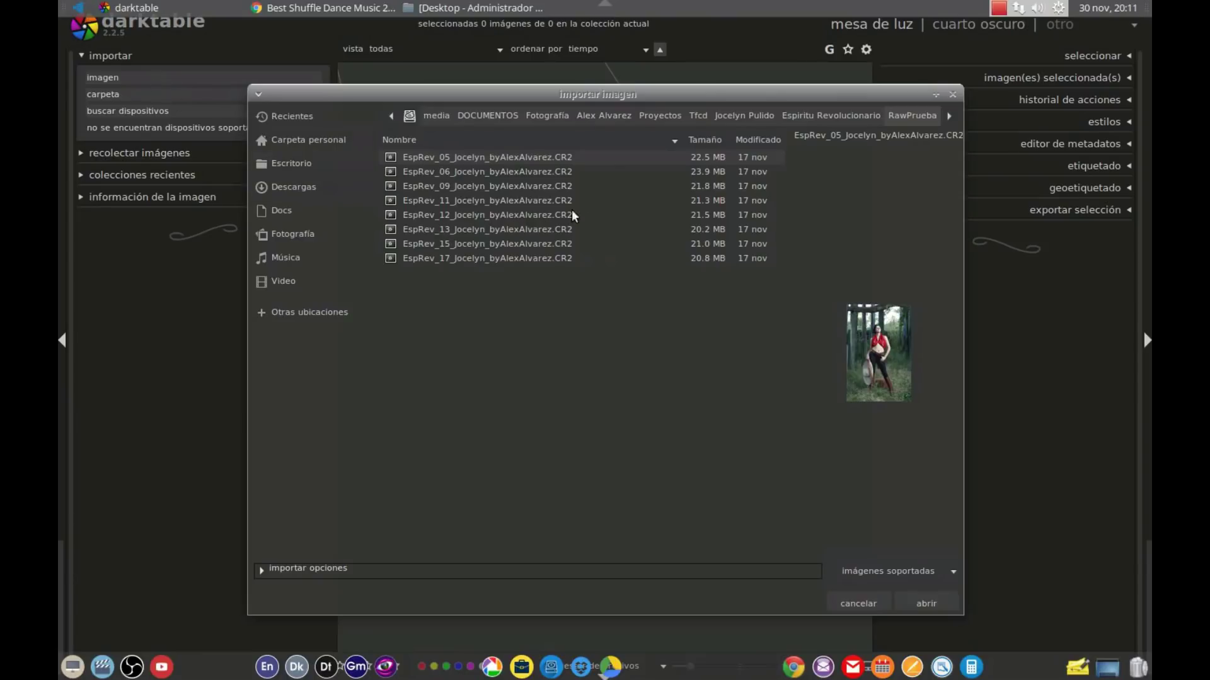
left_click(532, 172)
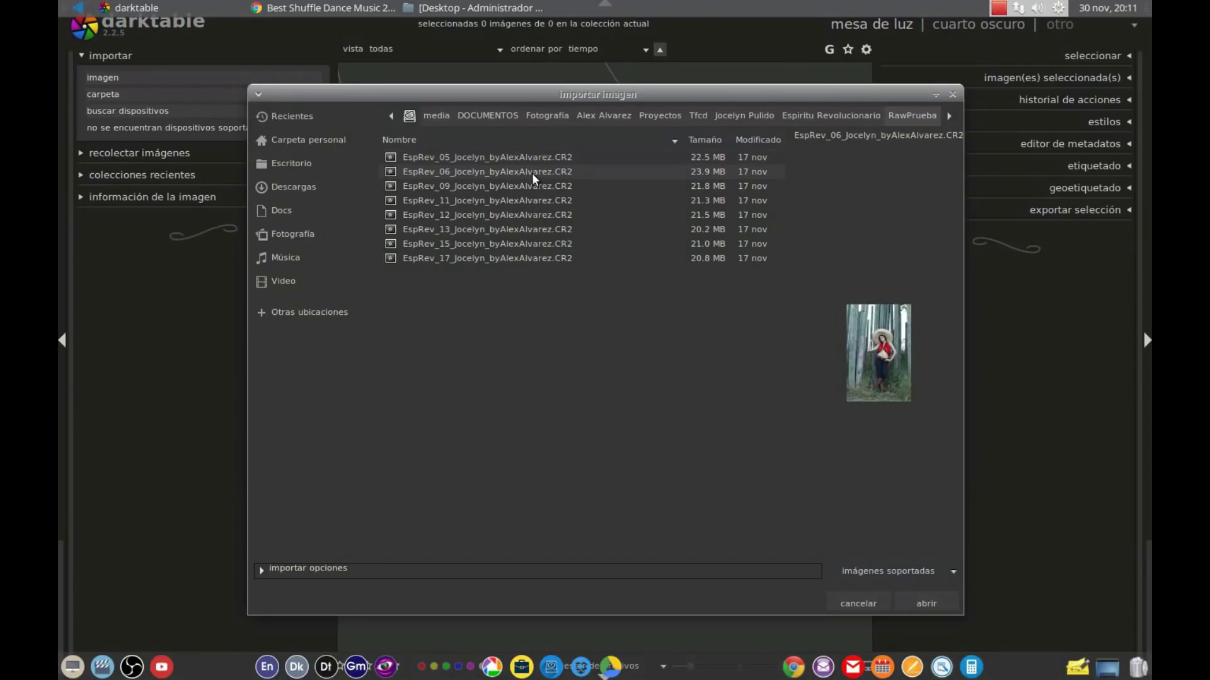
left_click(530, 184)
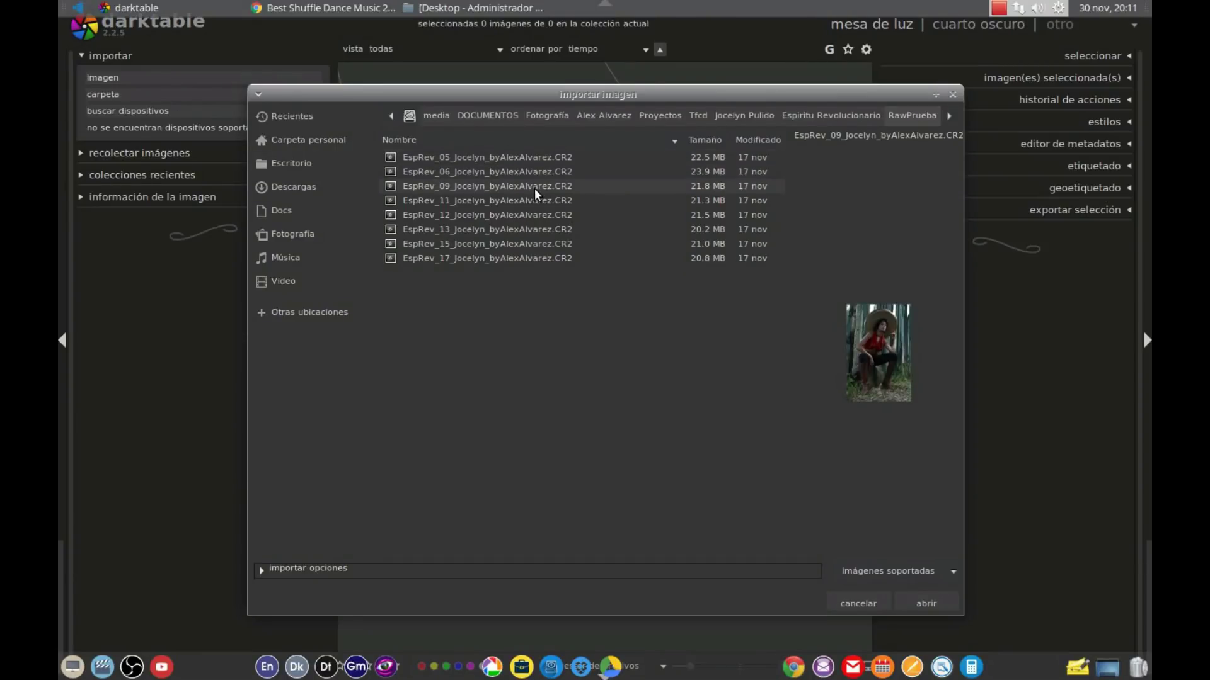
left_click(536, 201)
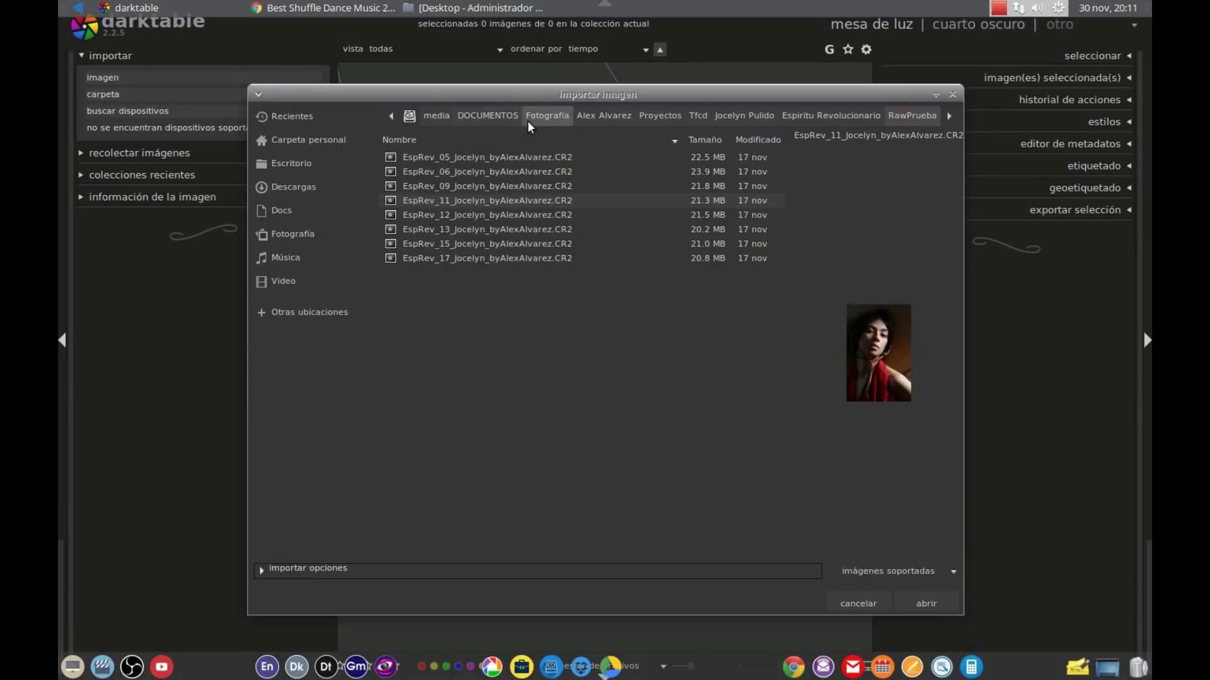
key("shift+Home")
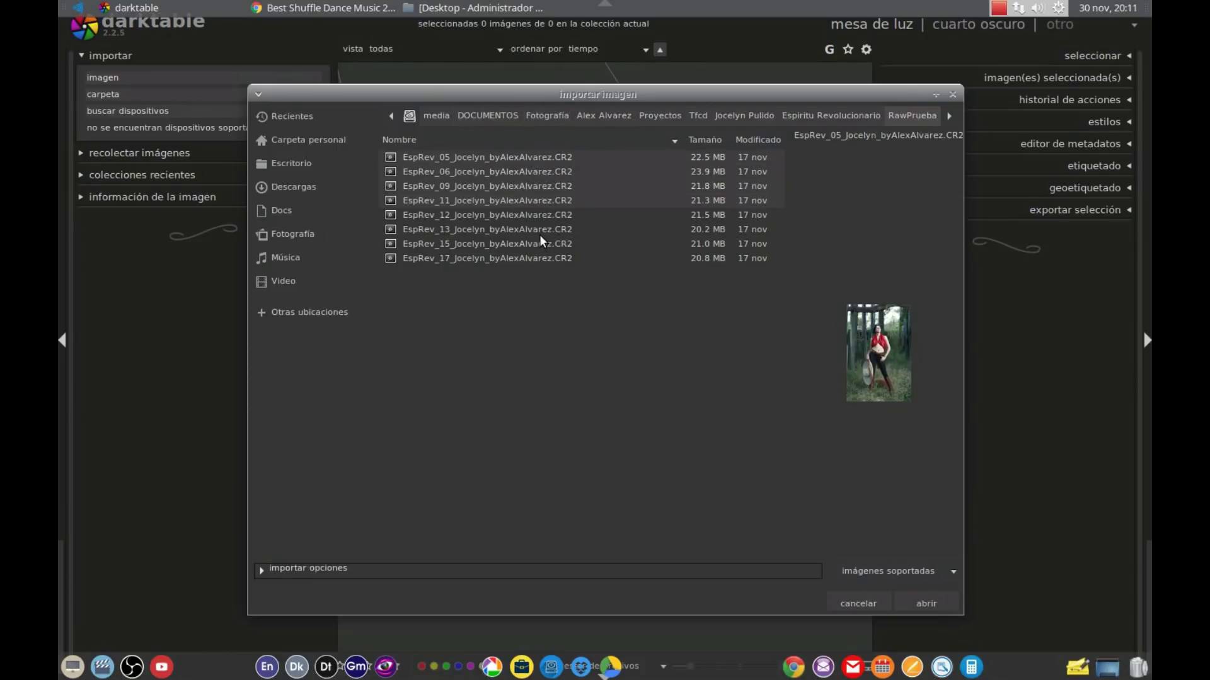
left_click(538, 229, "ctrl")
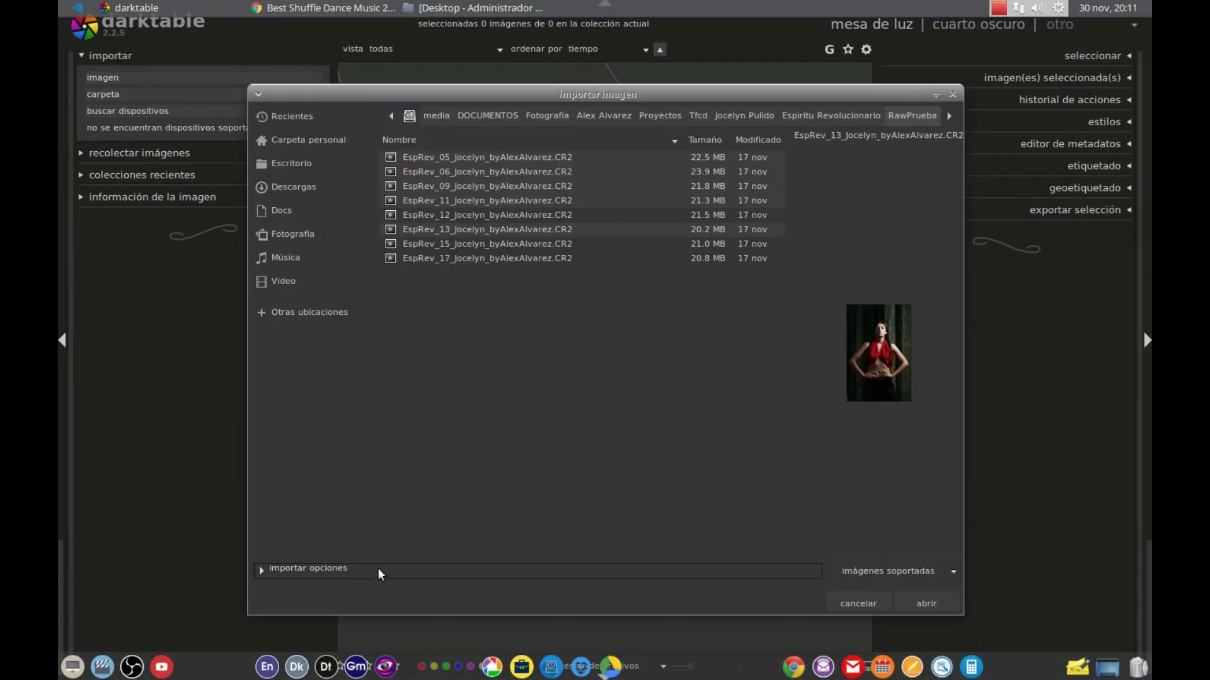
Step: Toggle the import options, then import only the first CR2 file into the darkroom
left_click(264, 570)
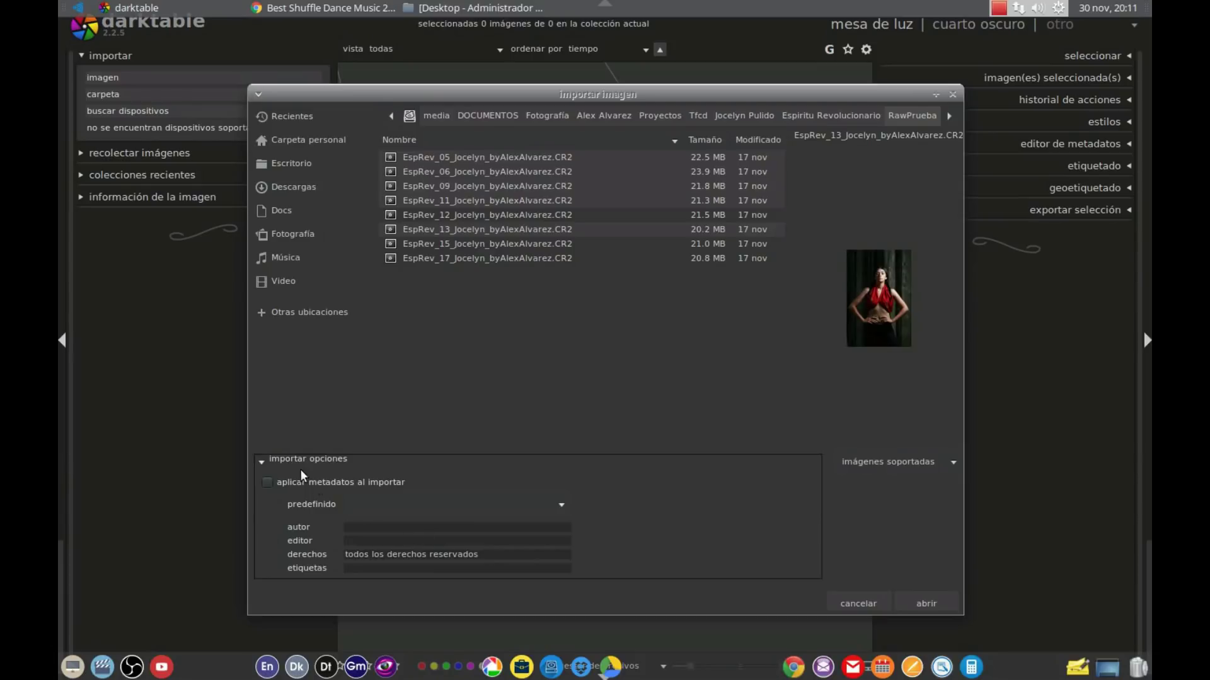
left_click(259, 462)
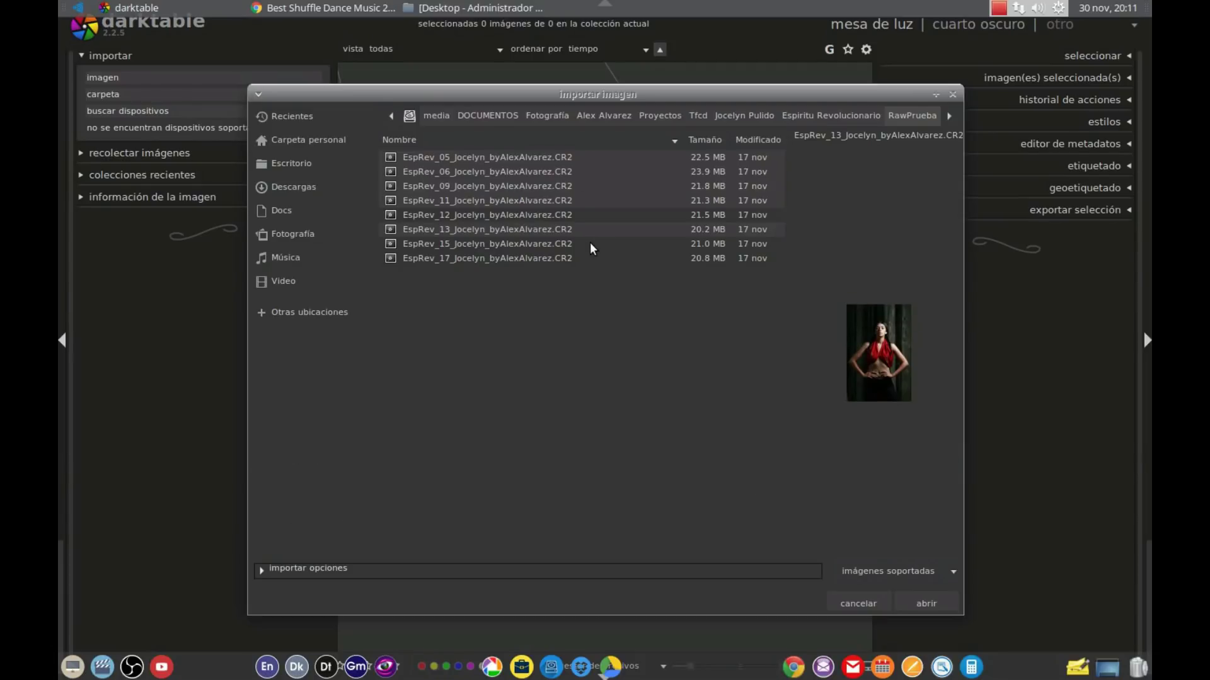
left_click(527, 159)
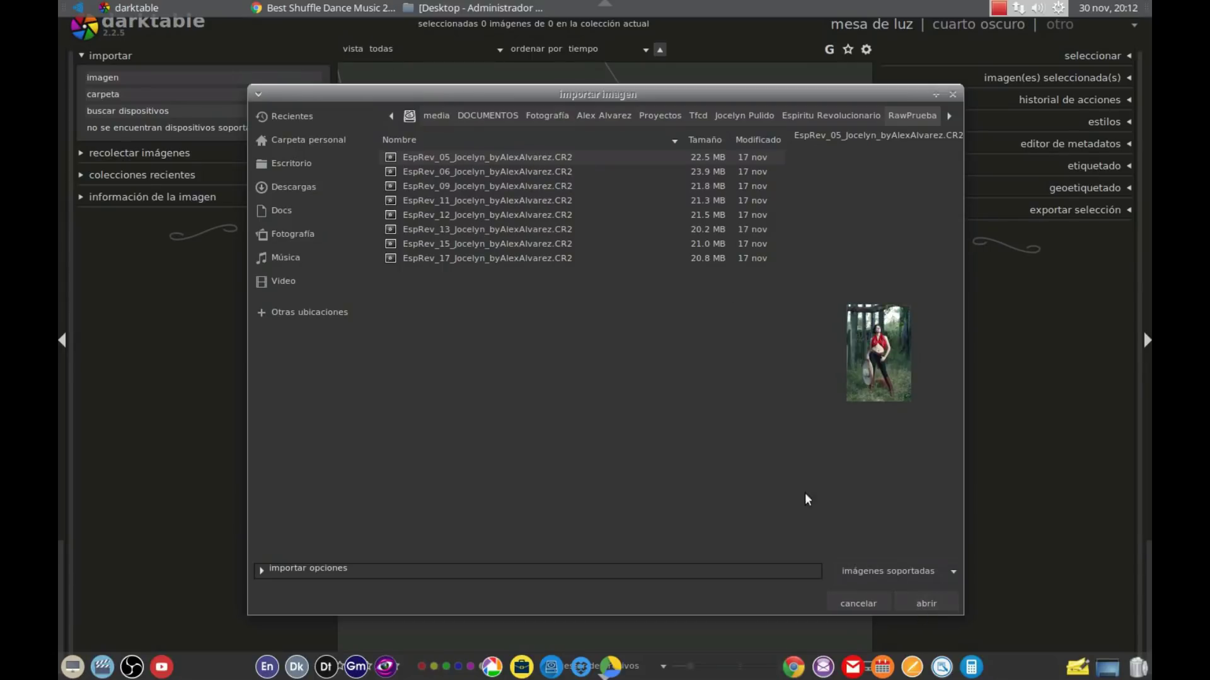
left_click(927, 603)
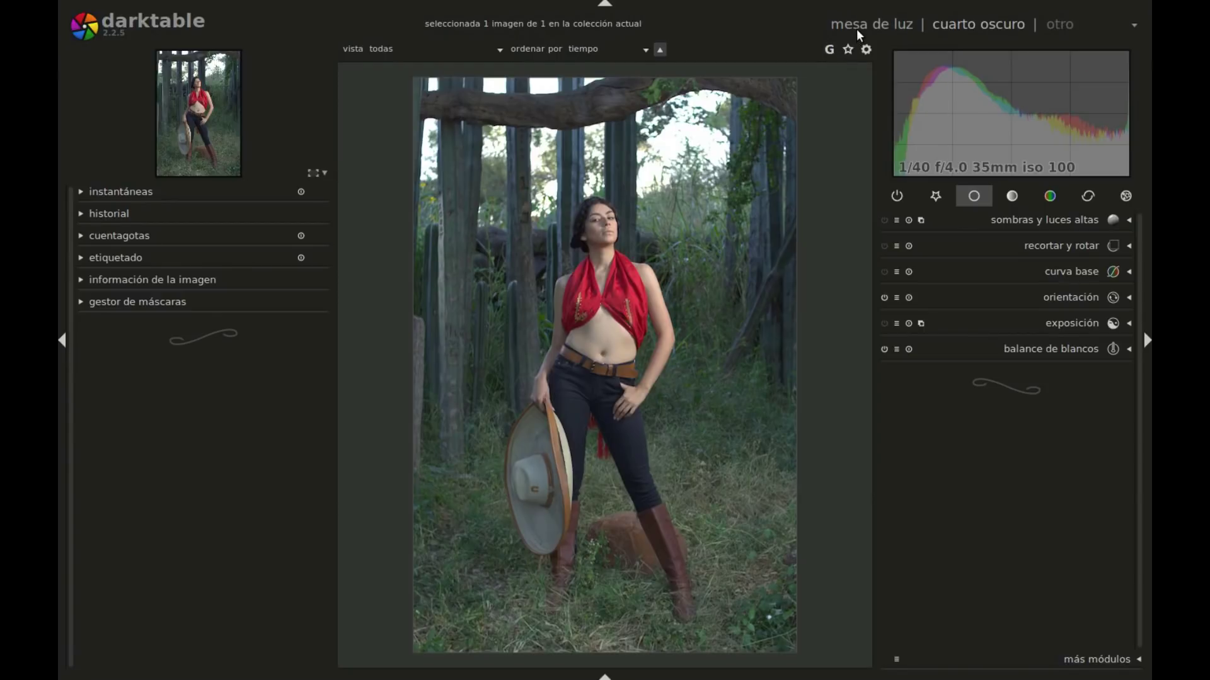
Step: Return to the lighttable, showing the single imported portrait thumbnail
left_click(880, 27)
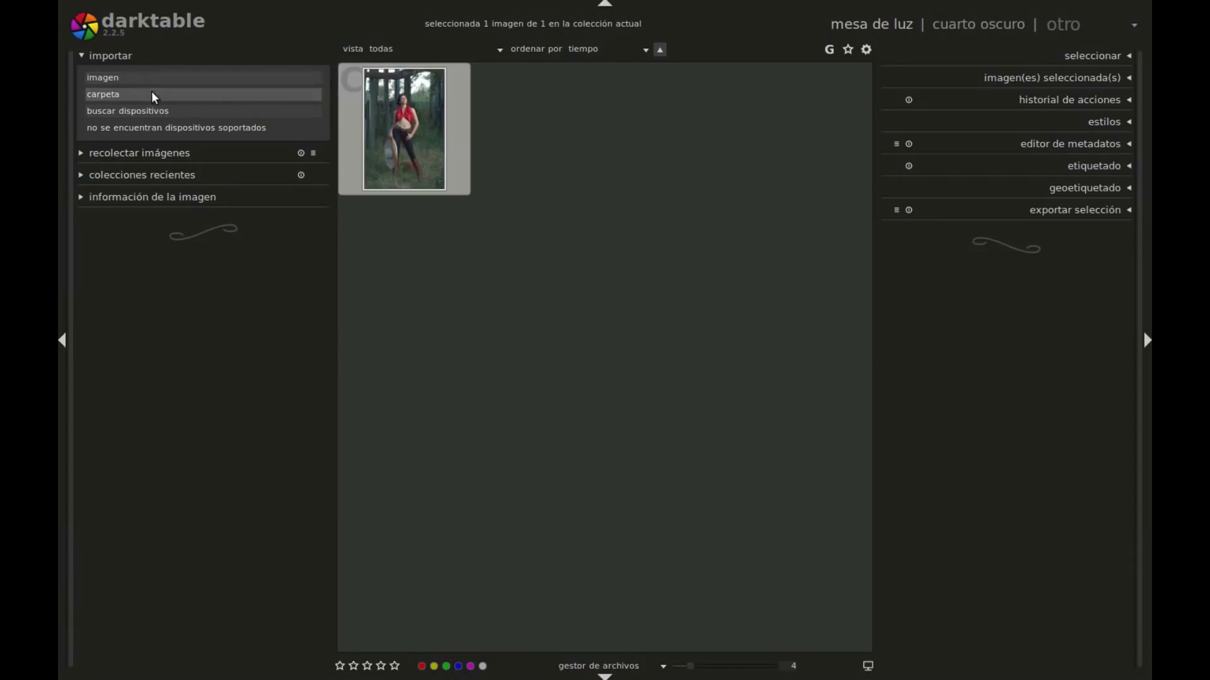
Step: Import the RawPrueba folder as a folder import, adding all eight CR2 portraits
left_click(195, 97)
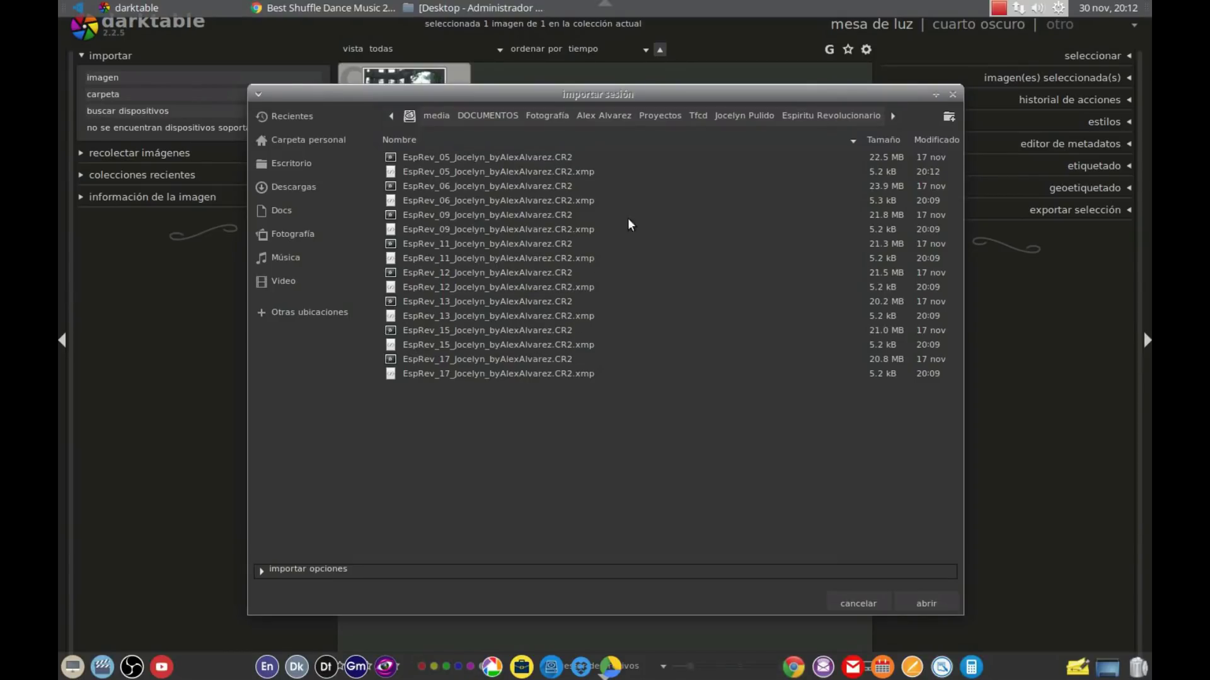
left_click(919, 601)
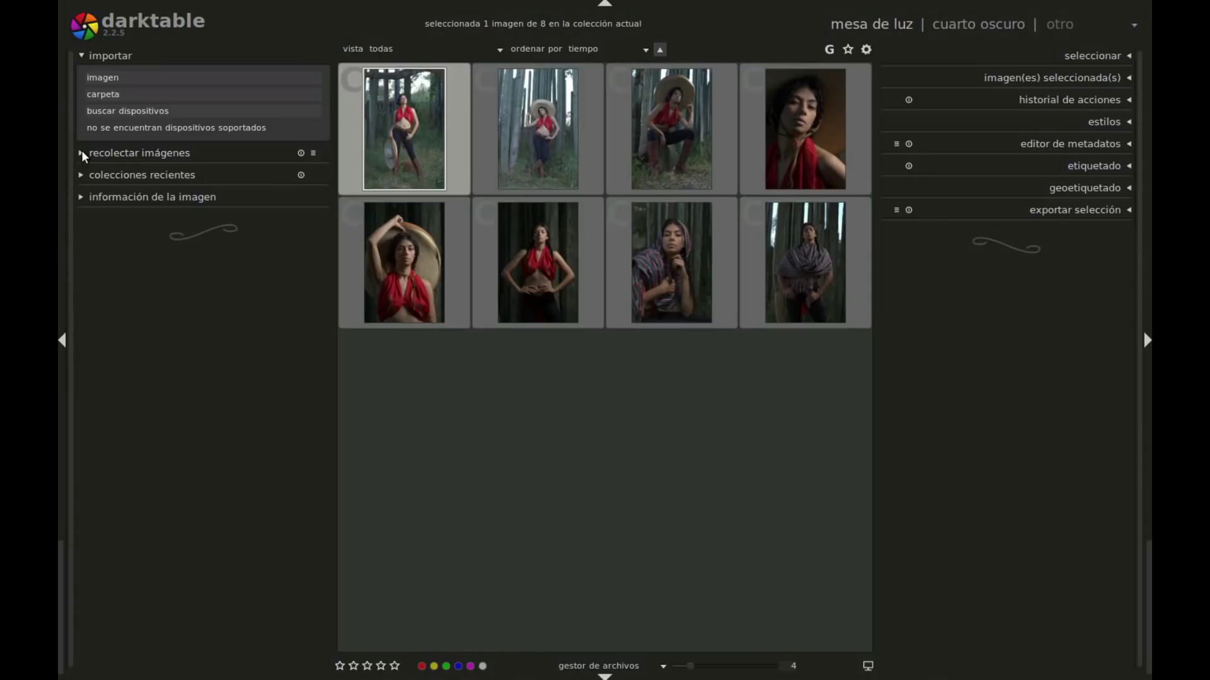
Step: Expand 'recolectar imágenes', collapse 'importar', and show the 'carrete' criteria list
left_click(83, 153)
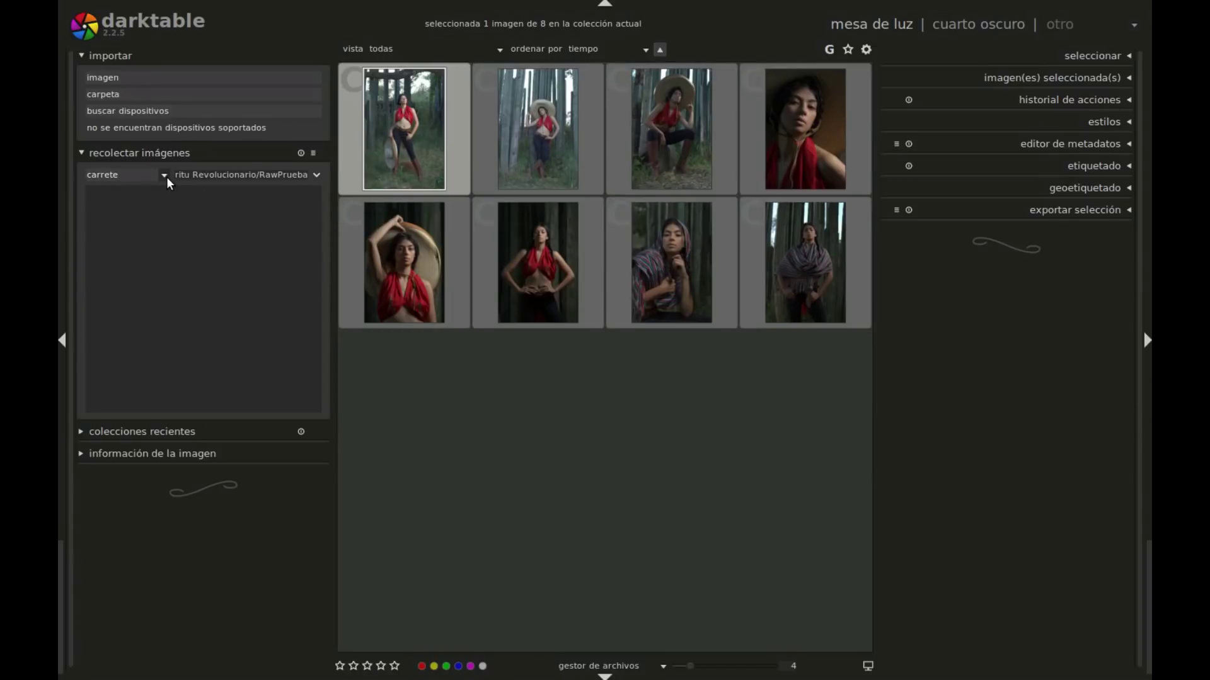
left_click(84, 54)
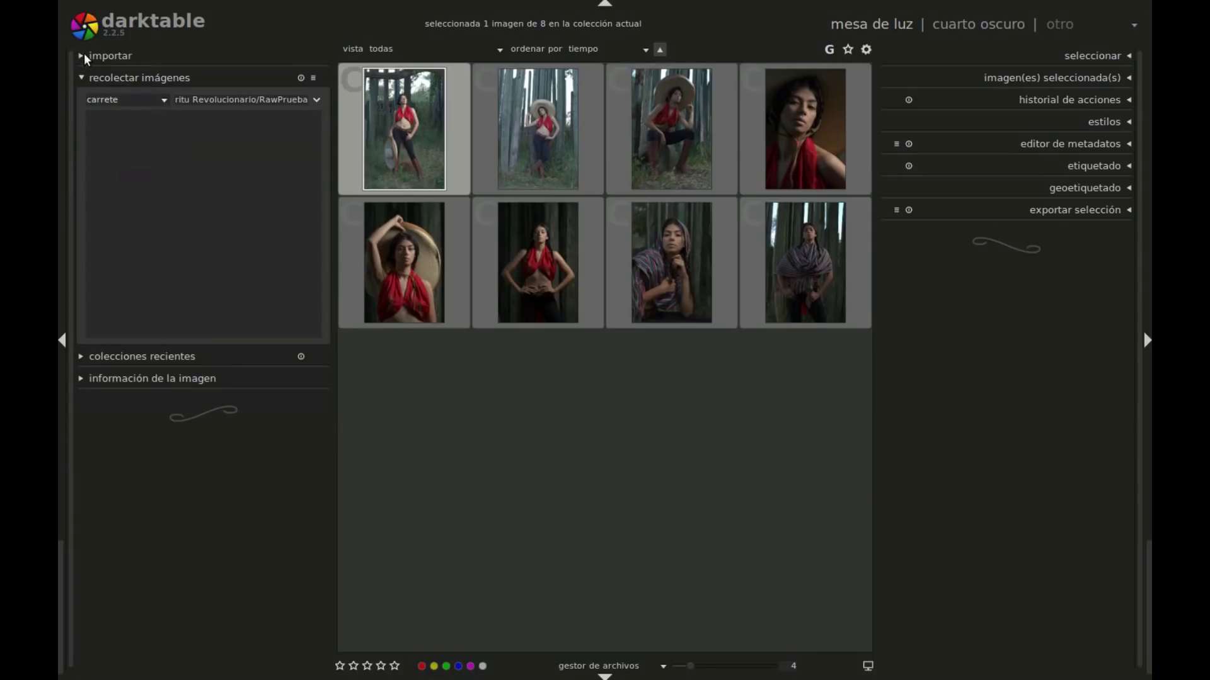
left_click(162, 103)
left_click(164, 100)
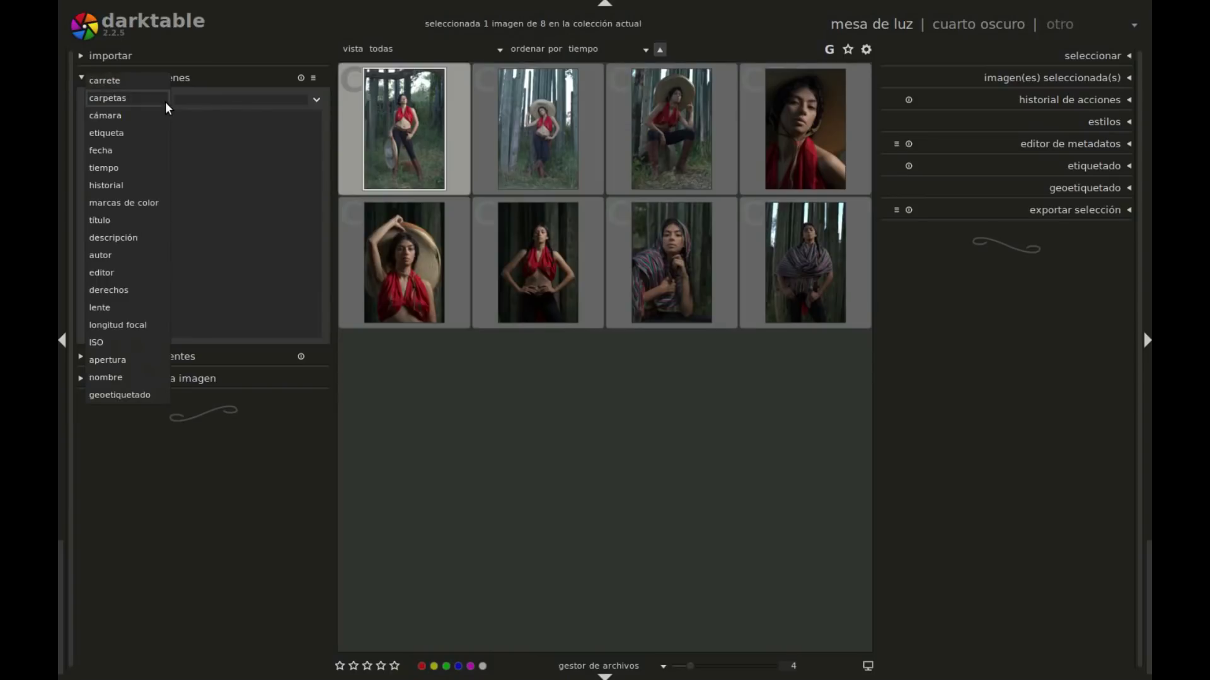
Step: Switch the collection criterion from camera to tag and filter by the photographer's hashtag tag
left_click(137, 115)
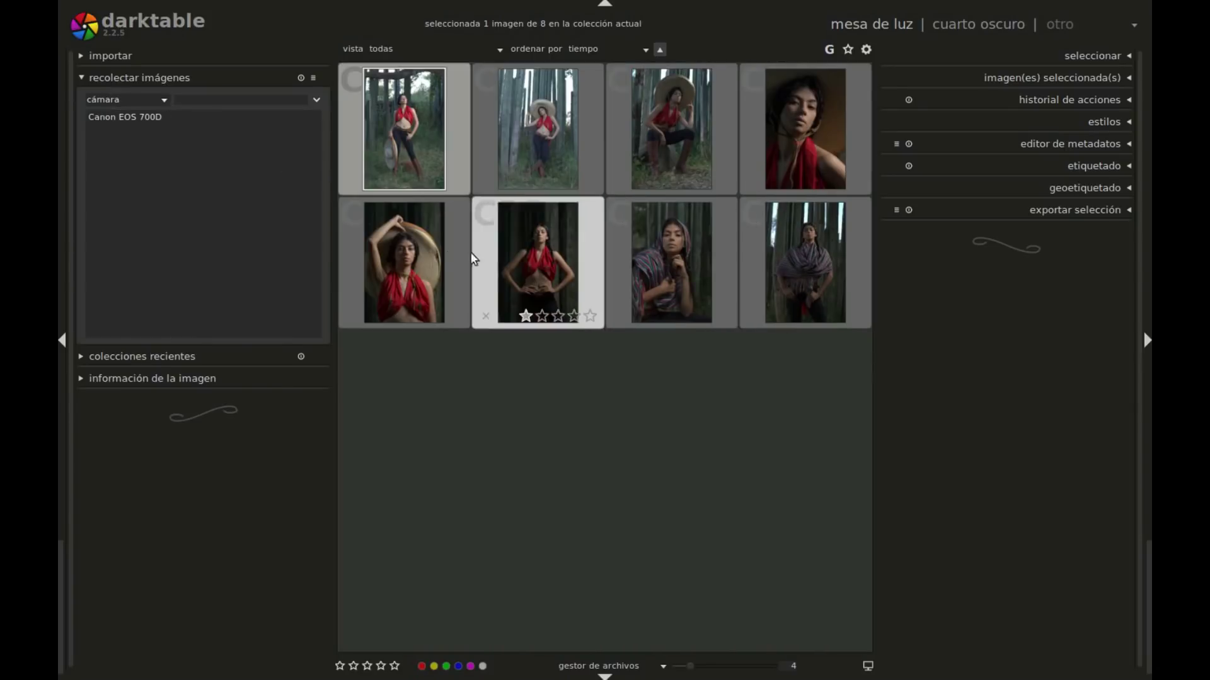
left_click(165, 100)
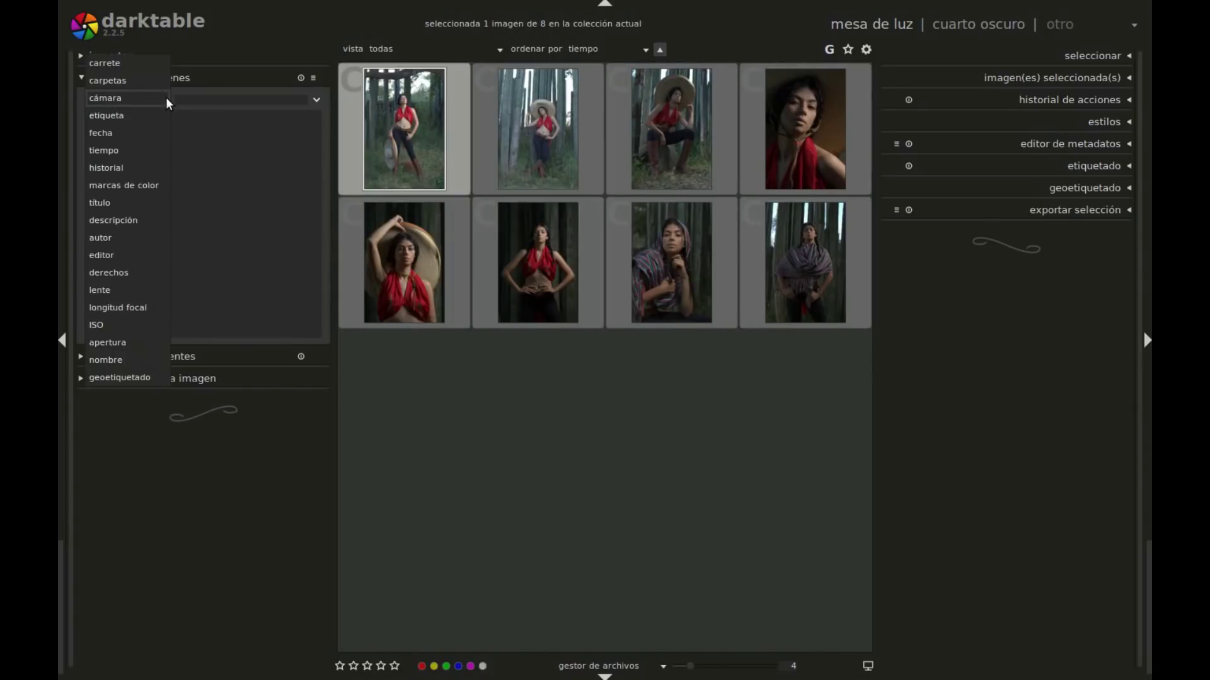
left_click(147, 114)
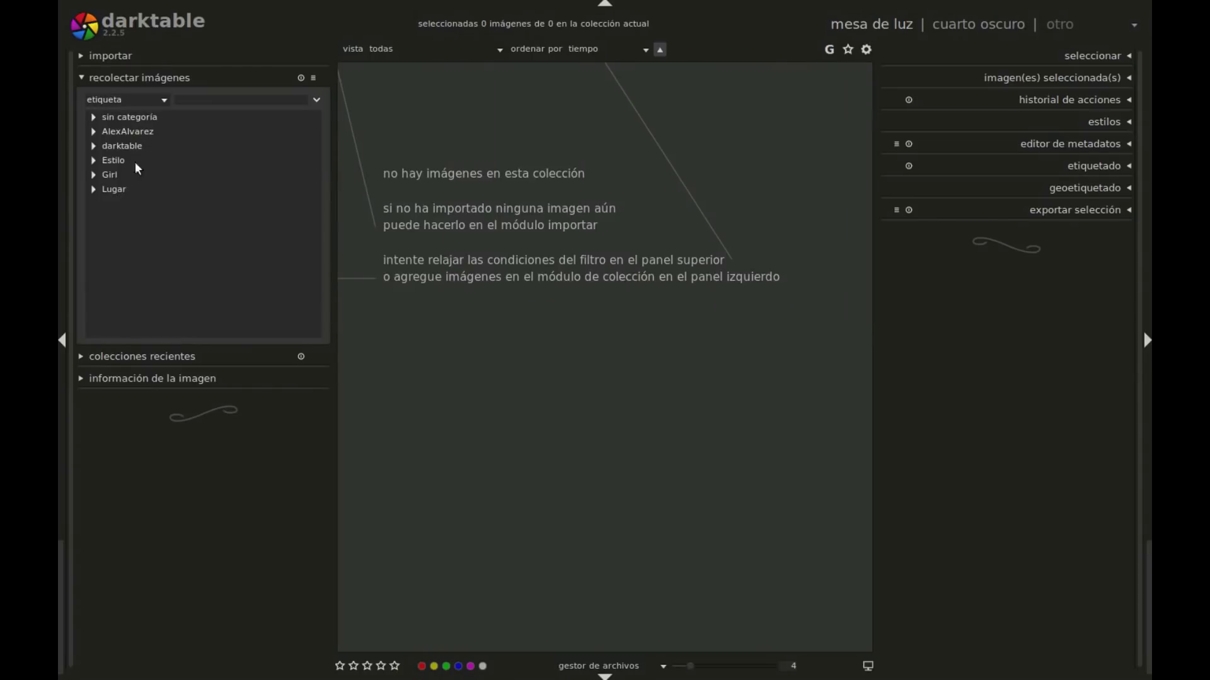
left_click(97, 131)
left_click(97, 131)
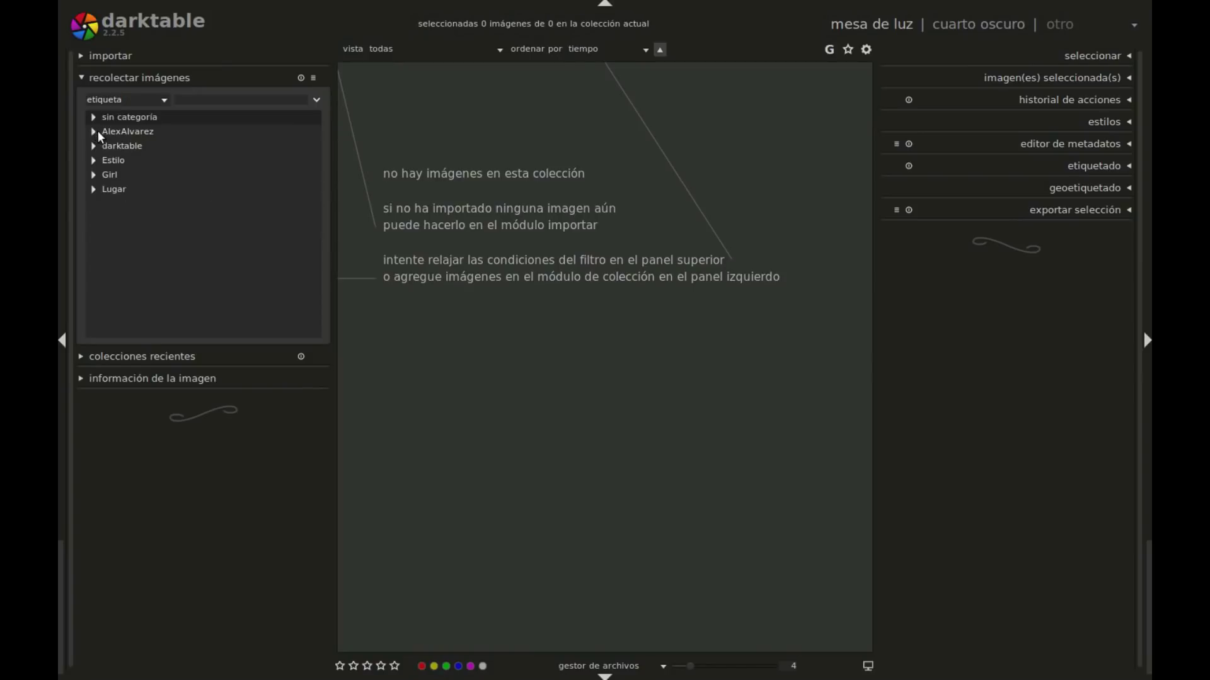
left_click(96, 131)
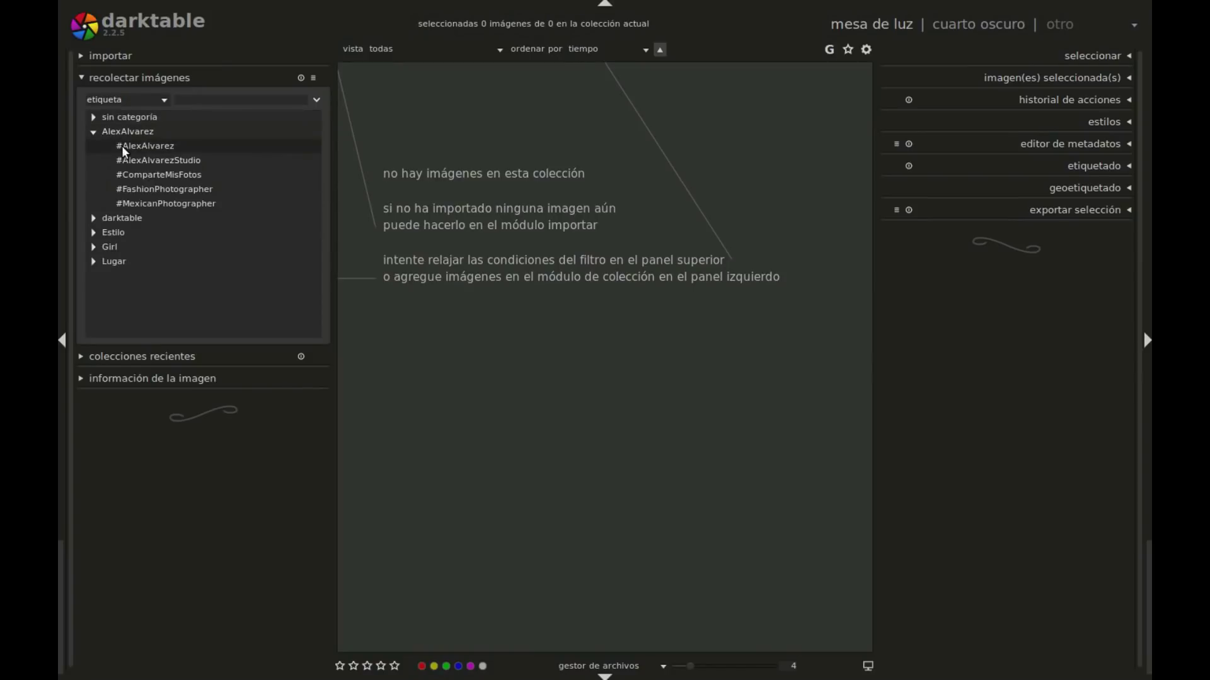
left_click(126, 145)
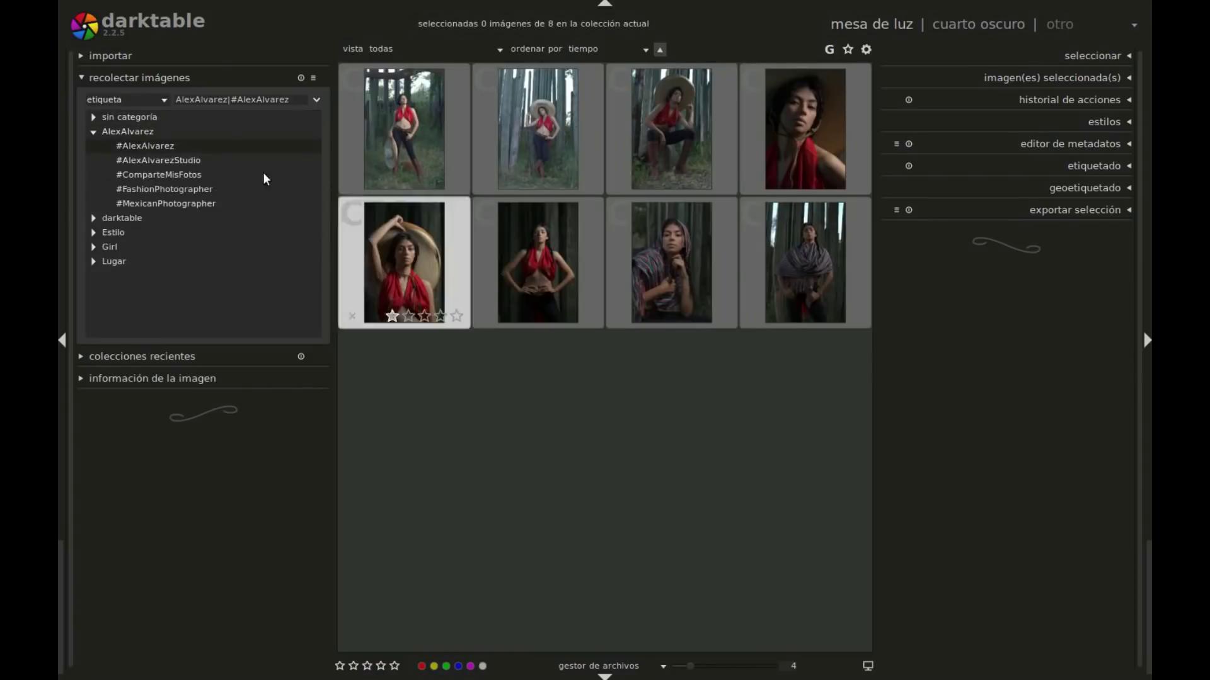
Step: Collapse the tag group and switch the collection criterion to capture date
left_click(96, 131)
left_click(165, 100)
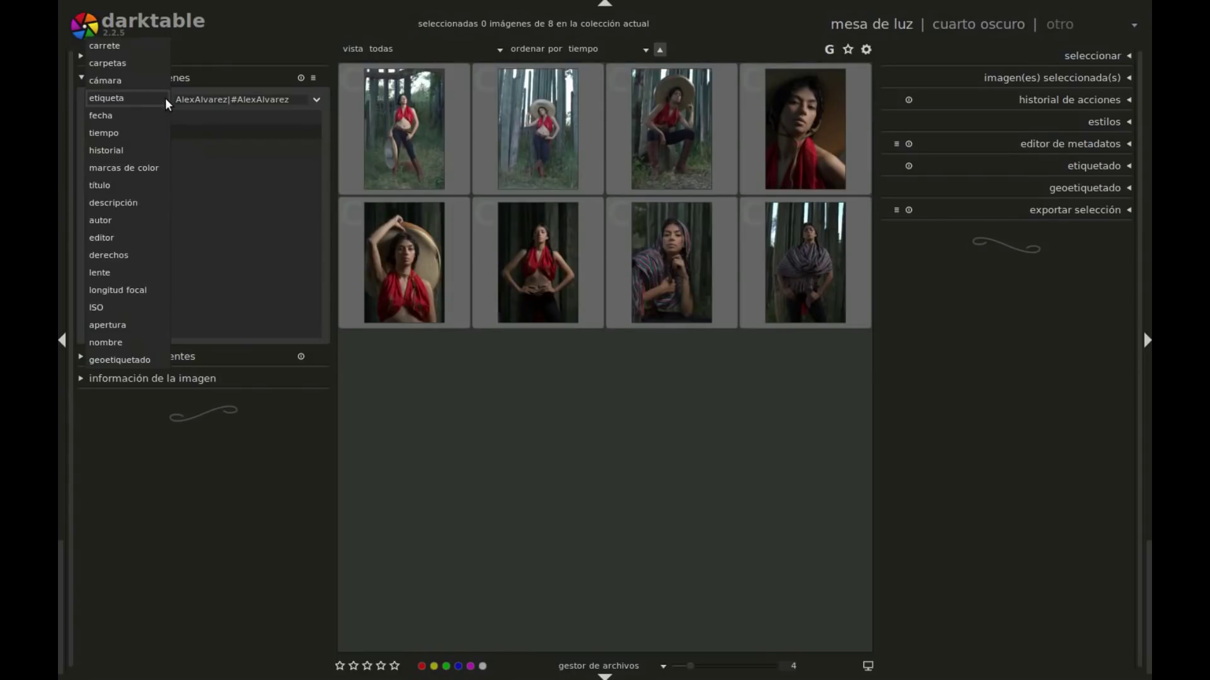
key("Escape")
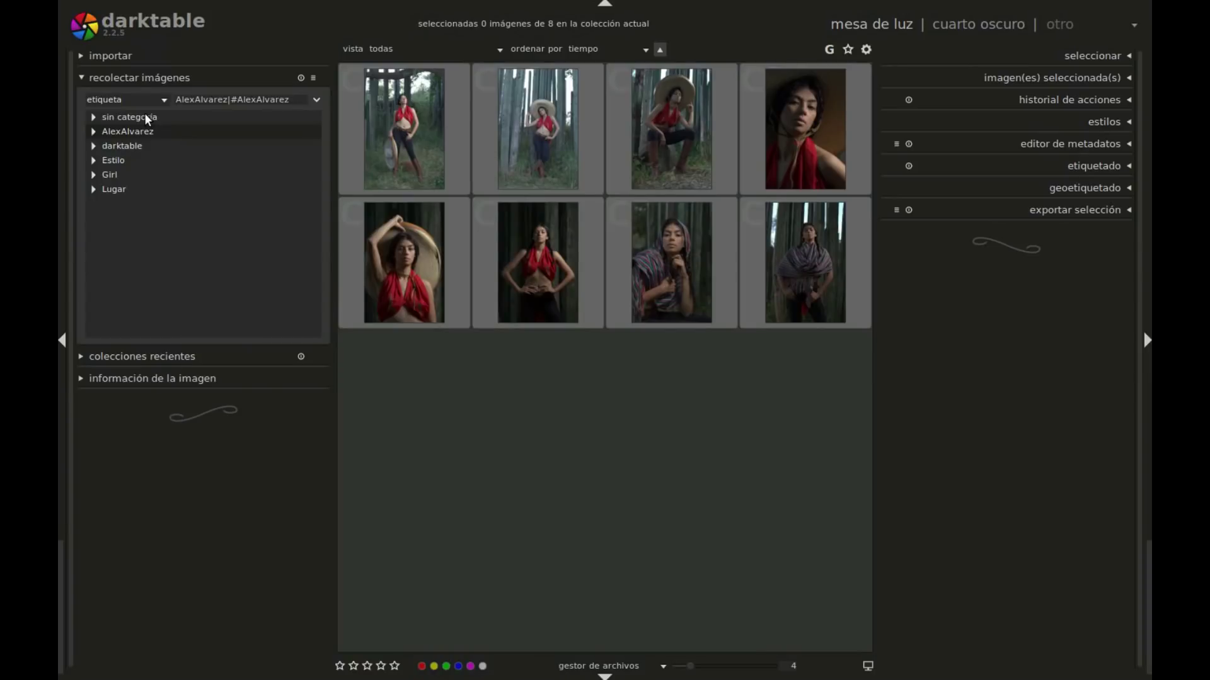
left_click(145, 114)
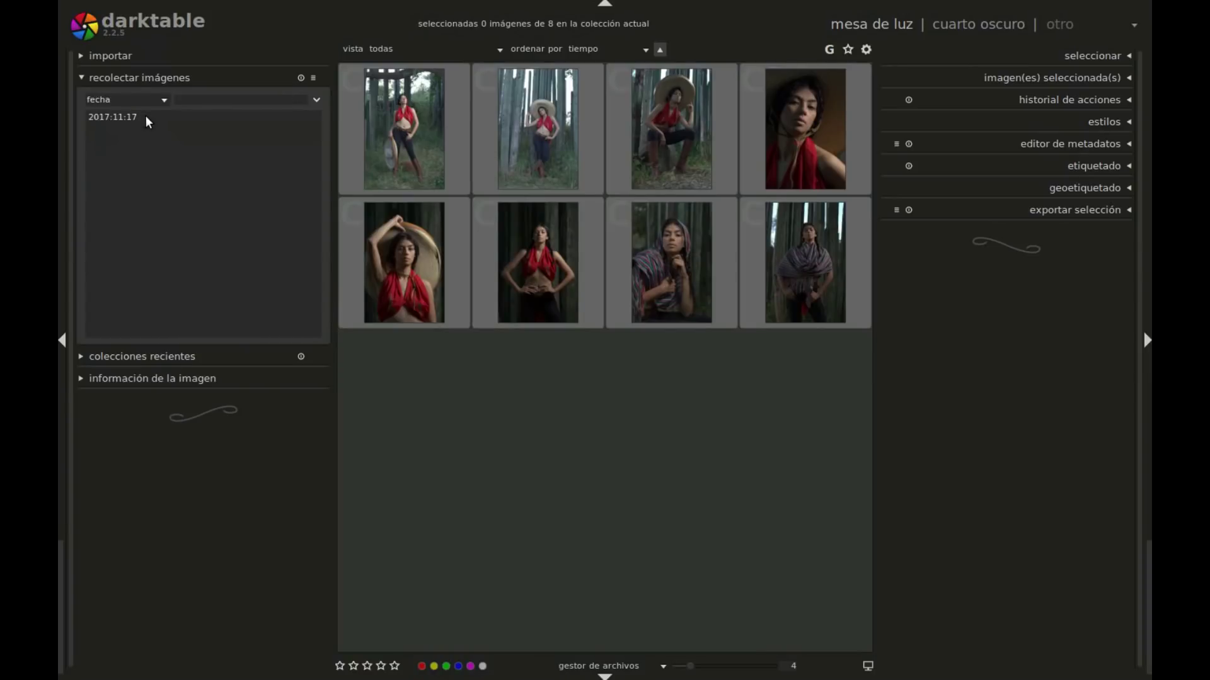
Step: Change the criterion to lens and filter by lens 198, leaving five portraits
left_click(173, 99)
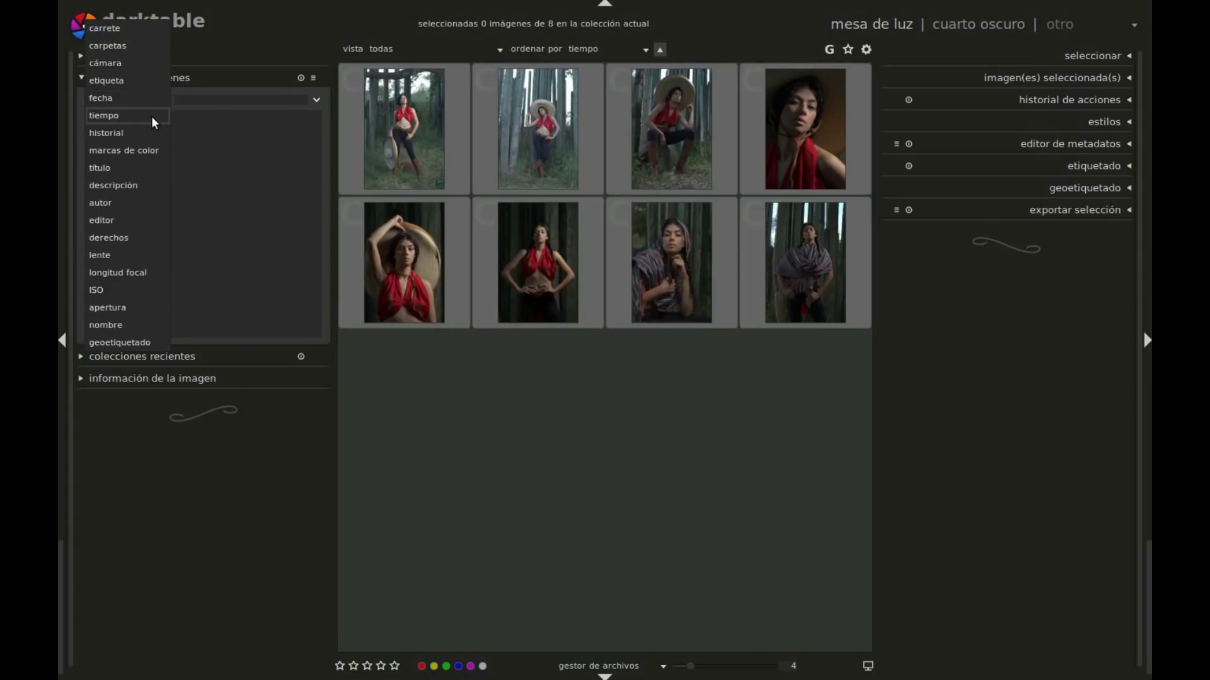
left_click(153, 118)
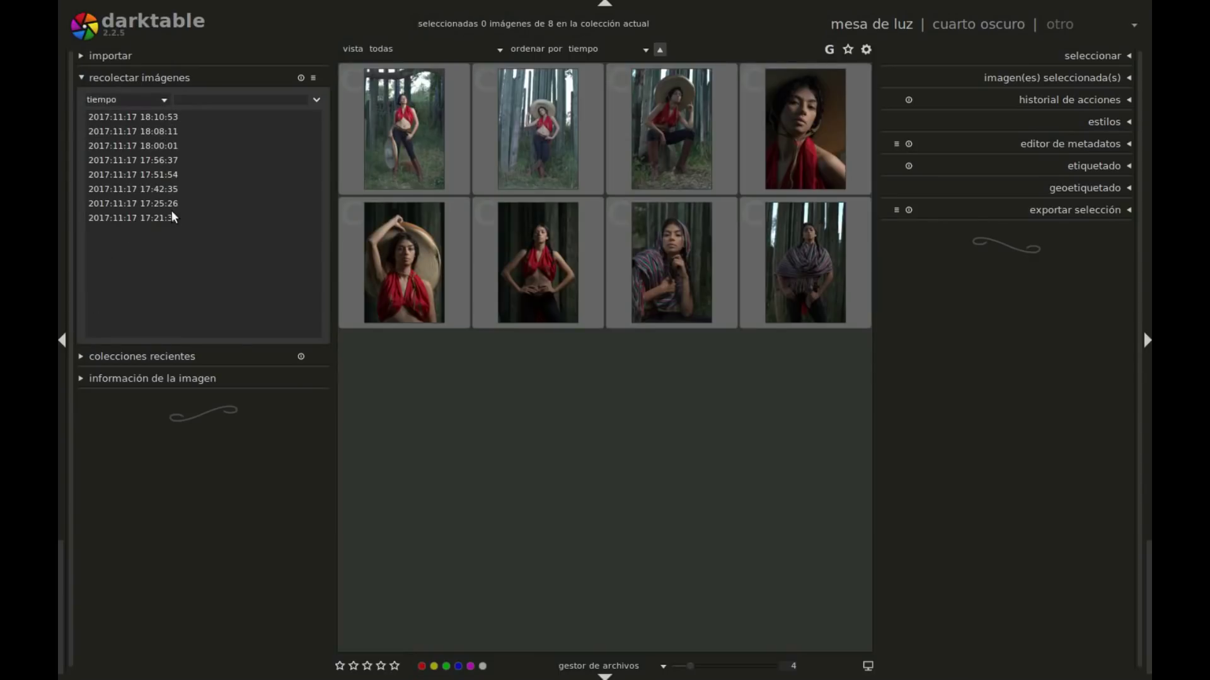
left_click(164, 99)
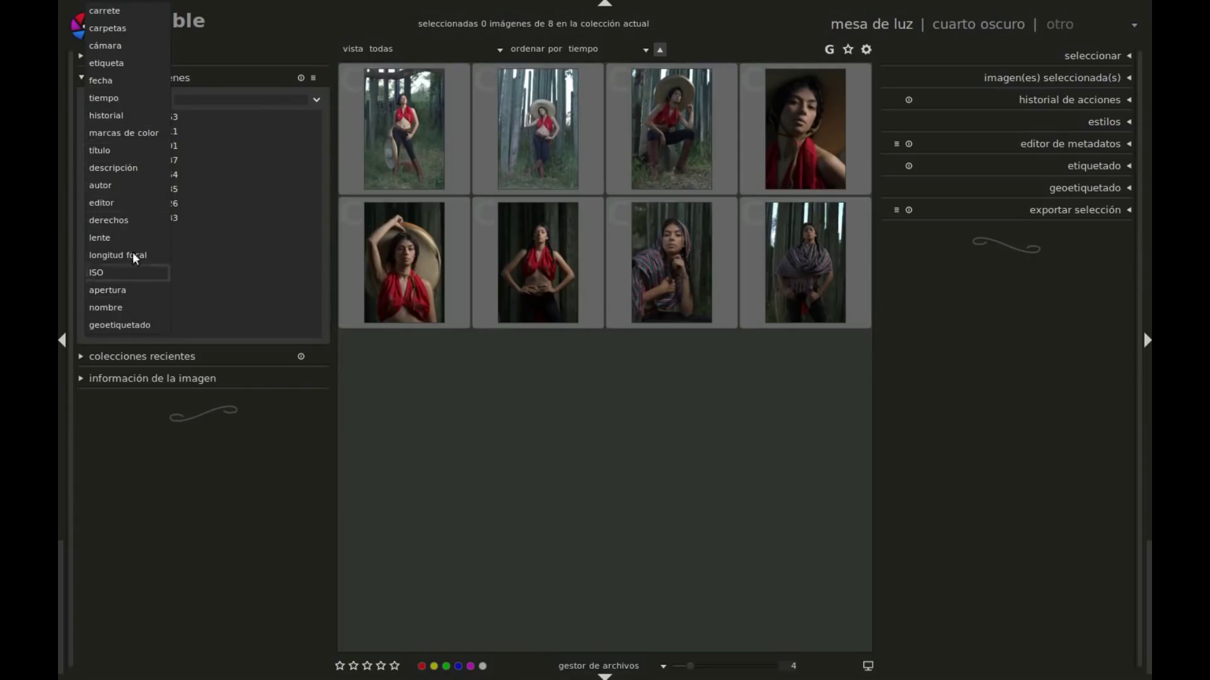
key("Escape")
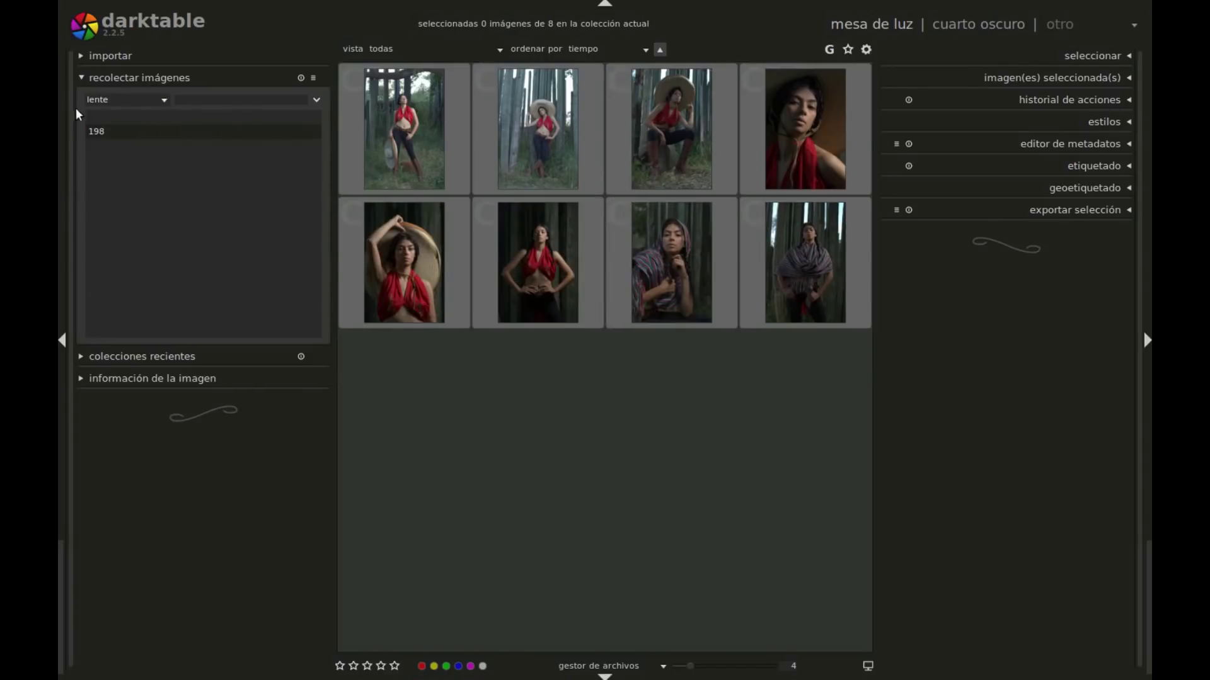
left_click(102, 131)
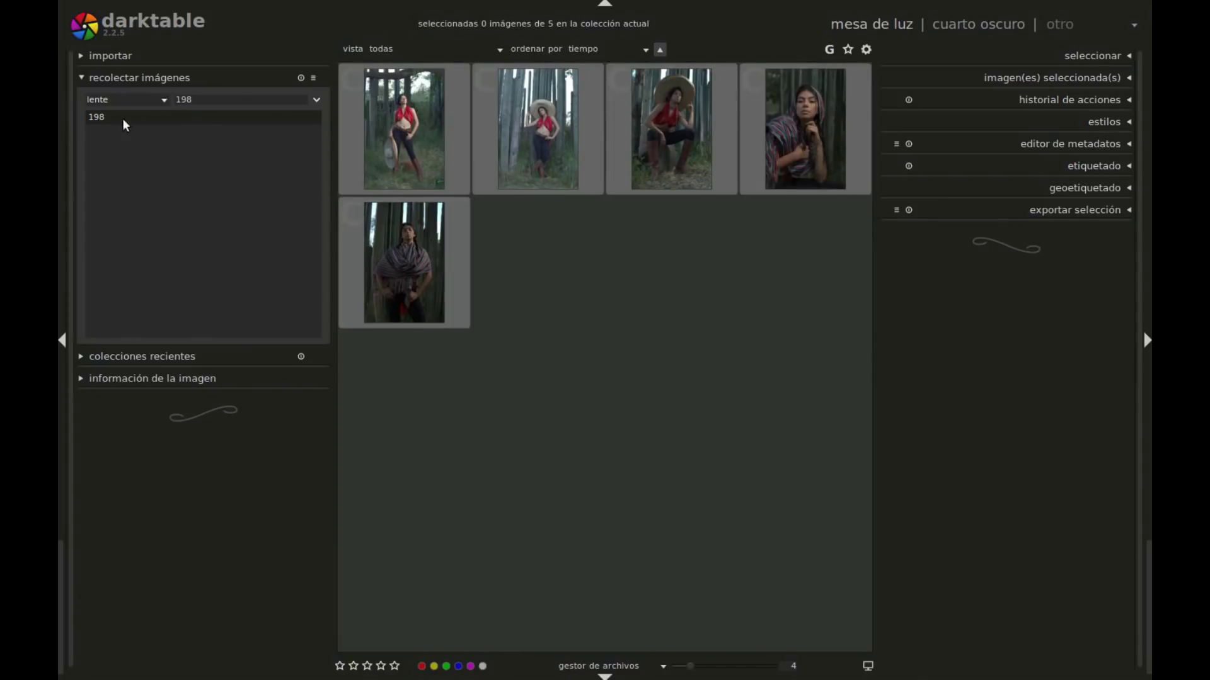
left_click(164, 101)
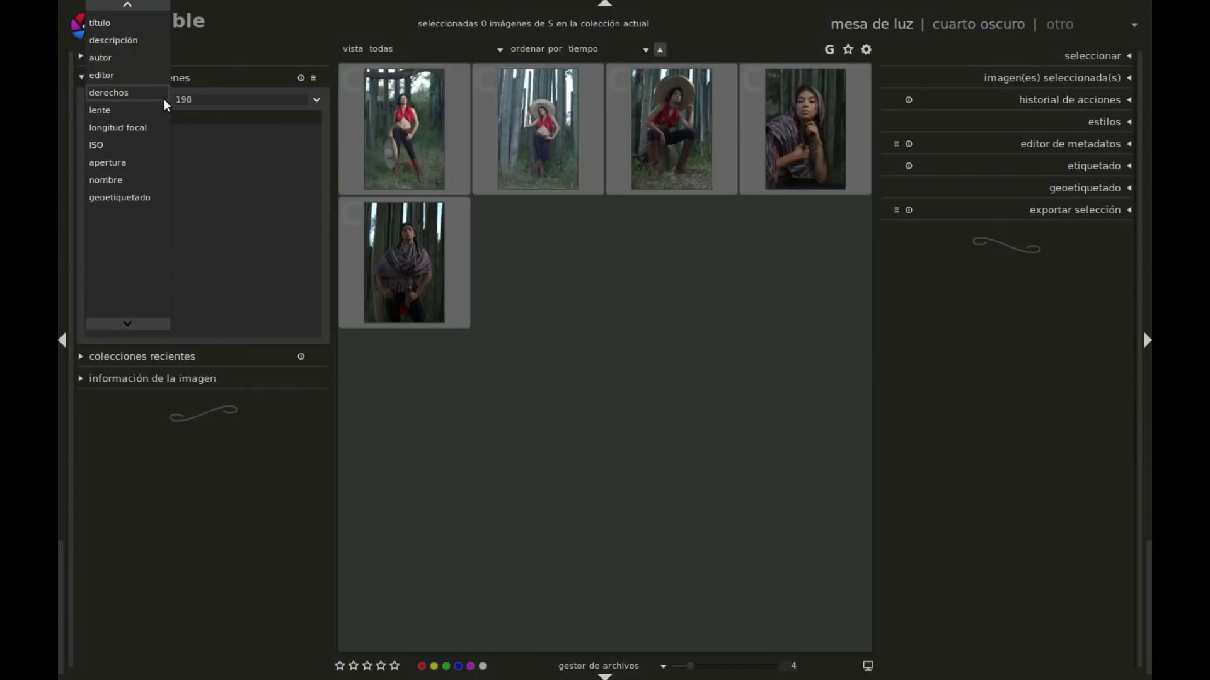
Step: Switch the criterion via 'derechos' to focal length and filter to 35
left_click(164, 100)
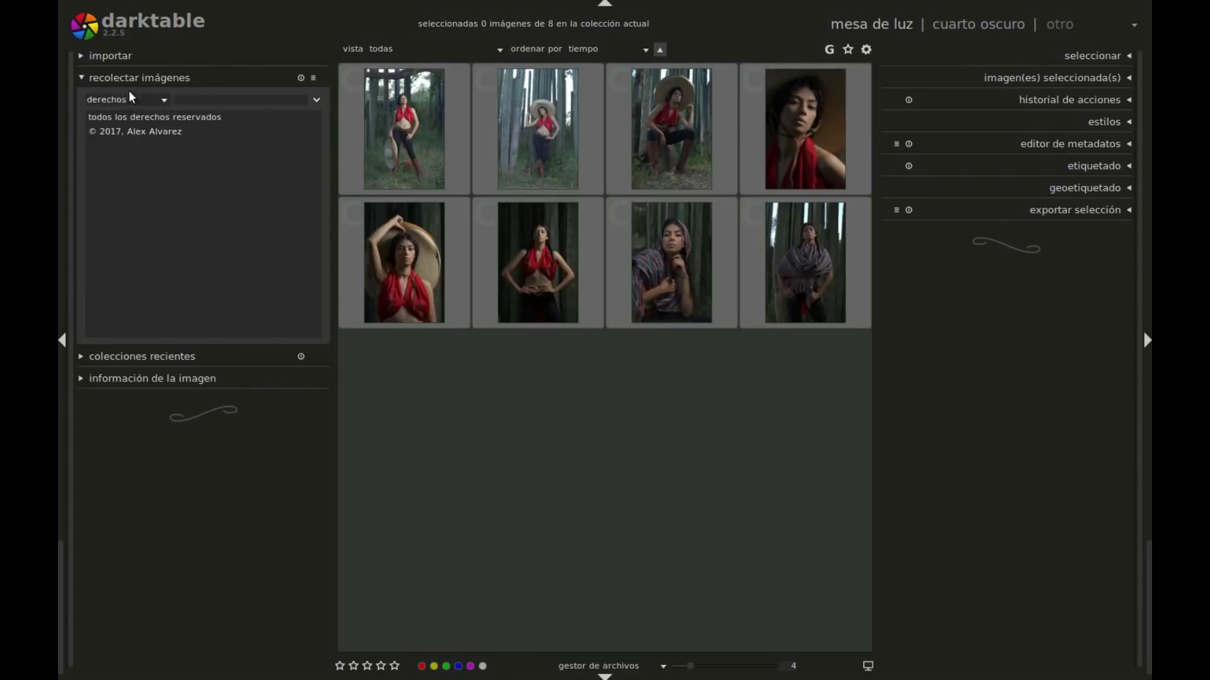
left_click(162, 99)
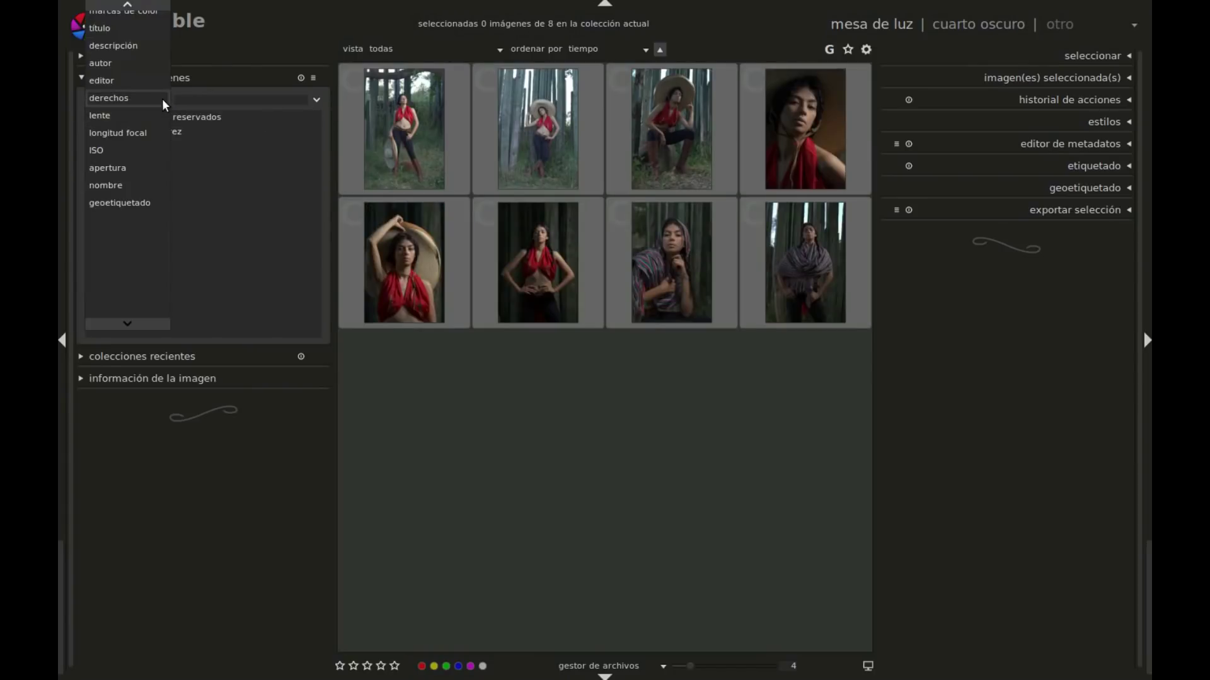
left_click(146, 131)
left_click(92, 131)
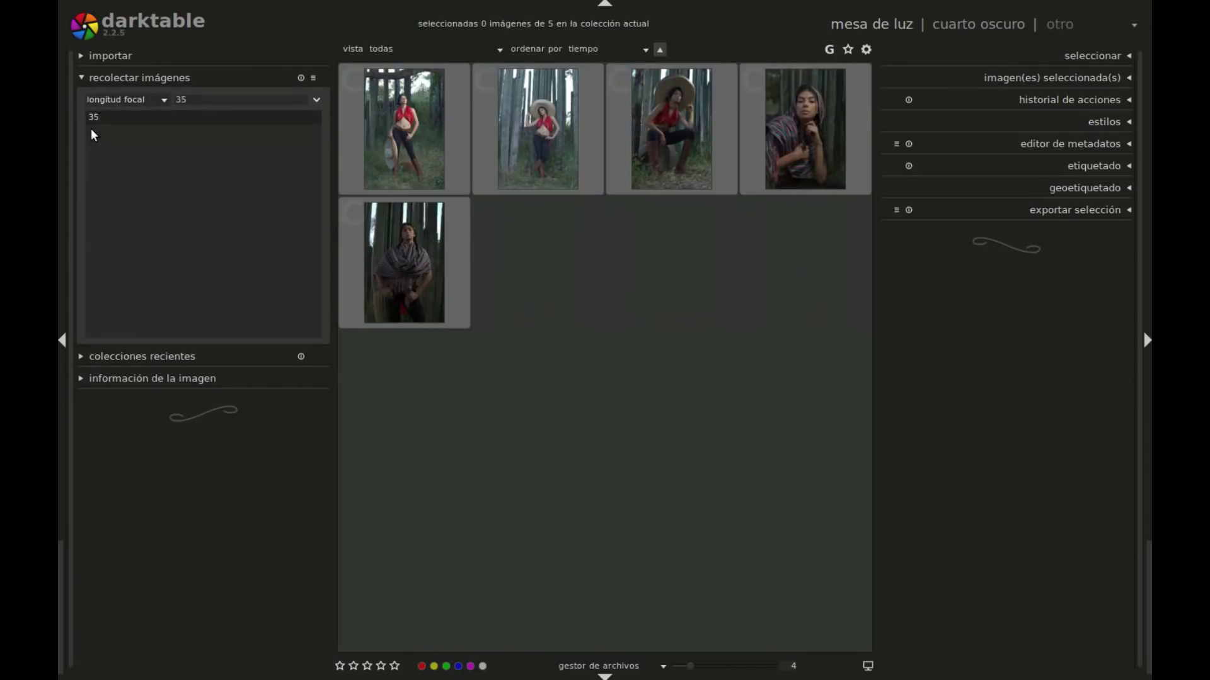
left_click(265, 101)
Step: Change the focal-length filter to 0, showing three portraits, then clear the value
key("BackSpace")
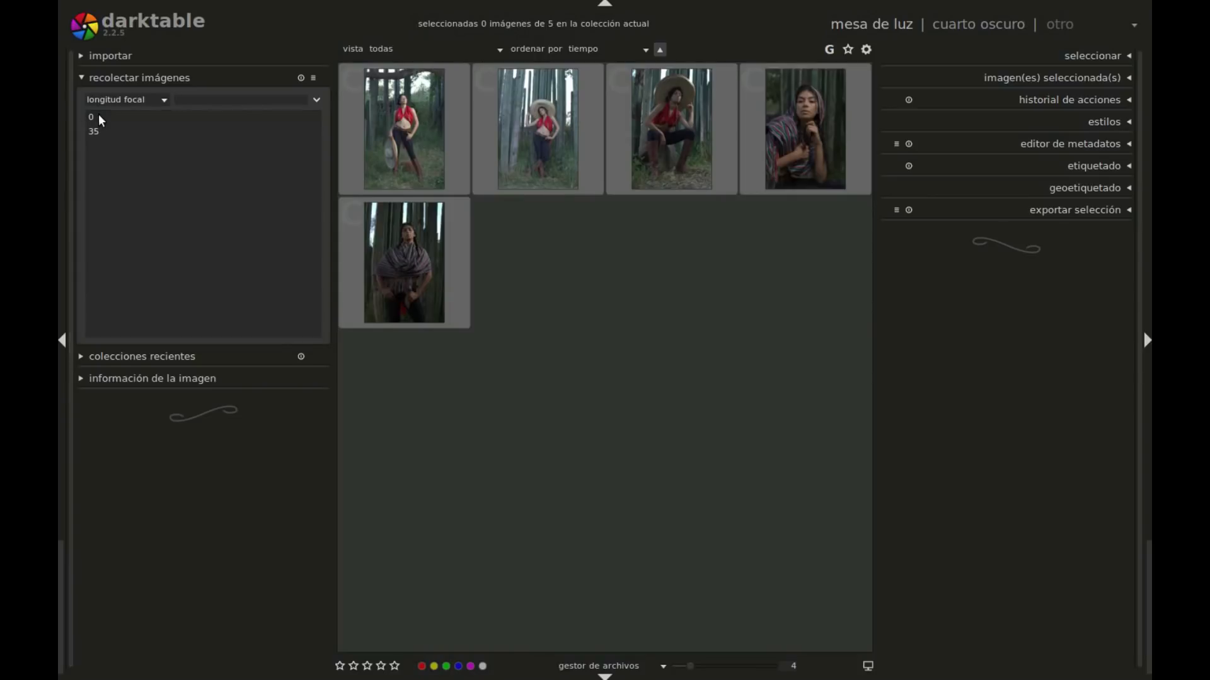
left_click(98, 115)
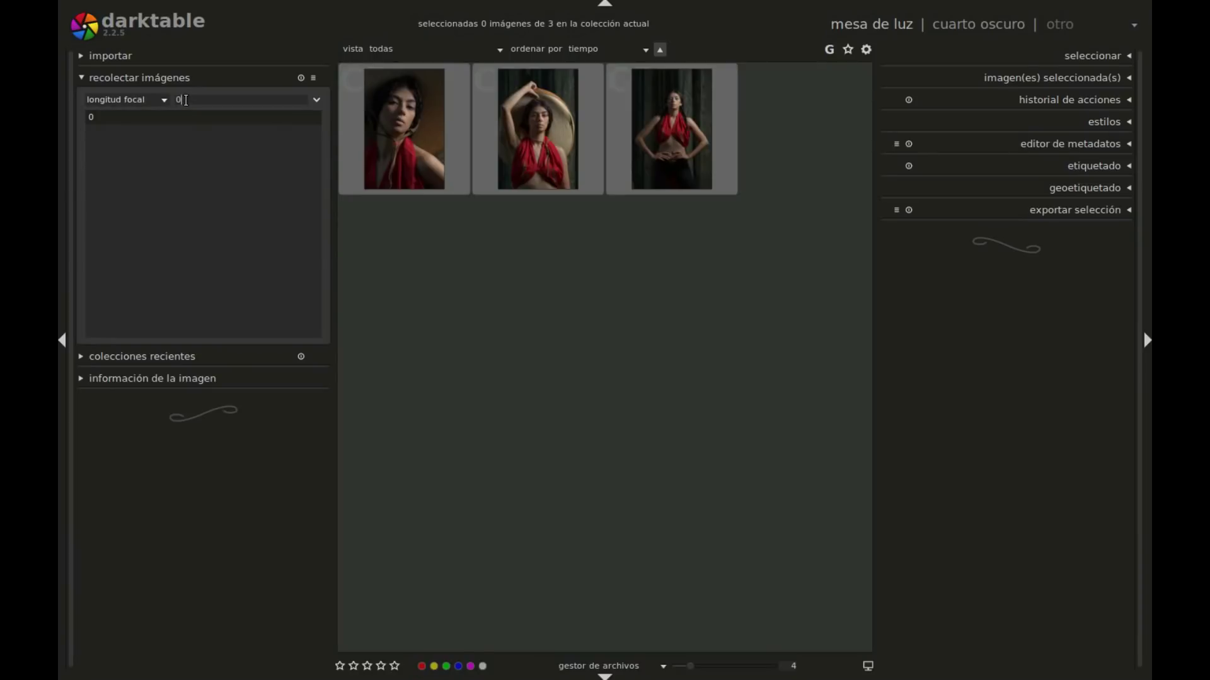
key("ctrl+a")
key("BackSpace")
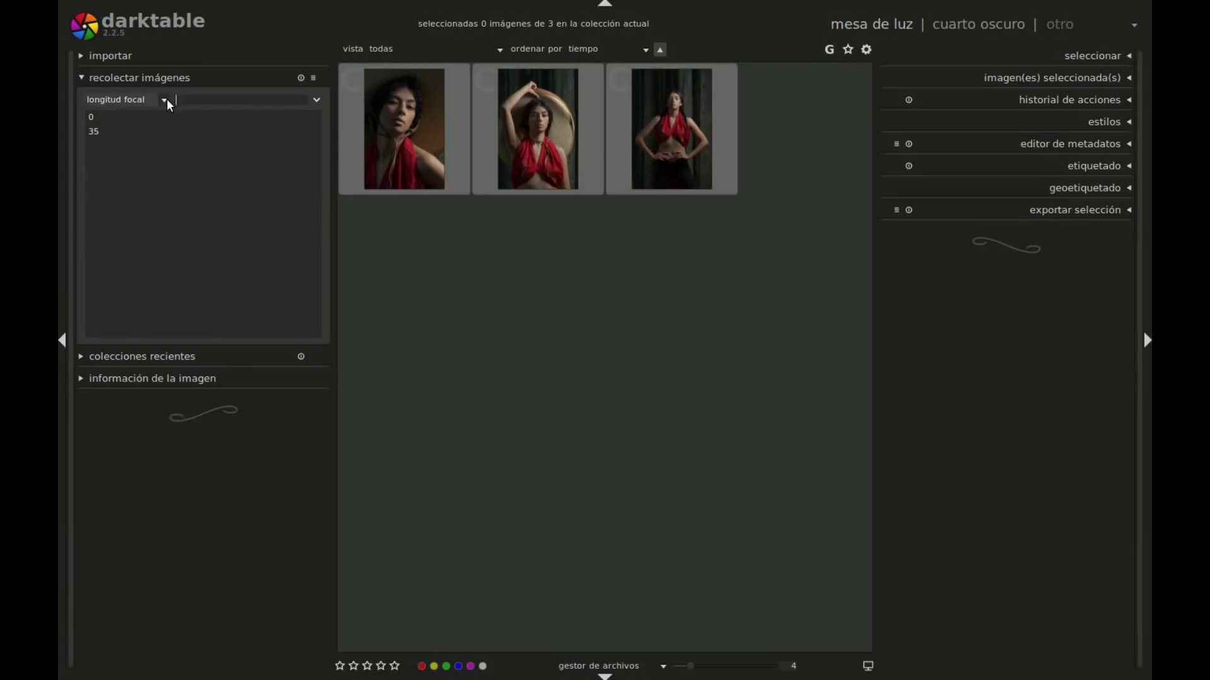
left_click(164, 100)
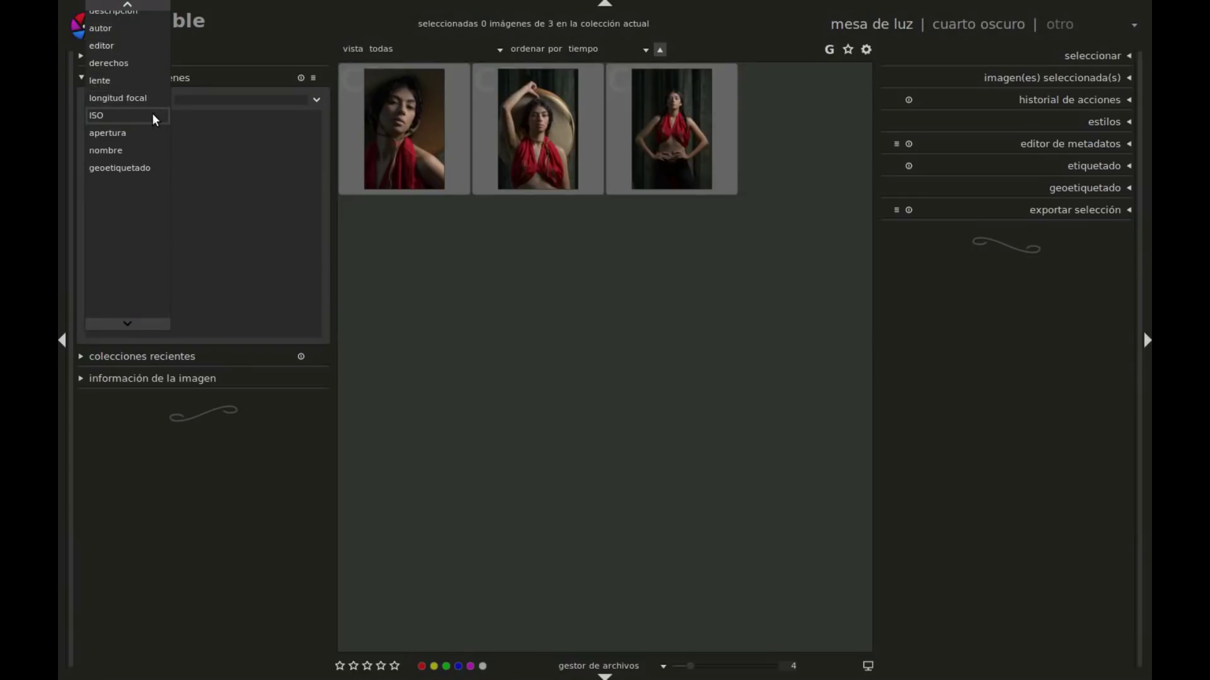
Step: Collect by ISO and try the ISO 100 and ISO 200 filters
left_click(152, 116)
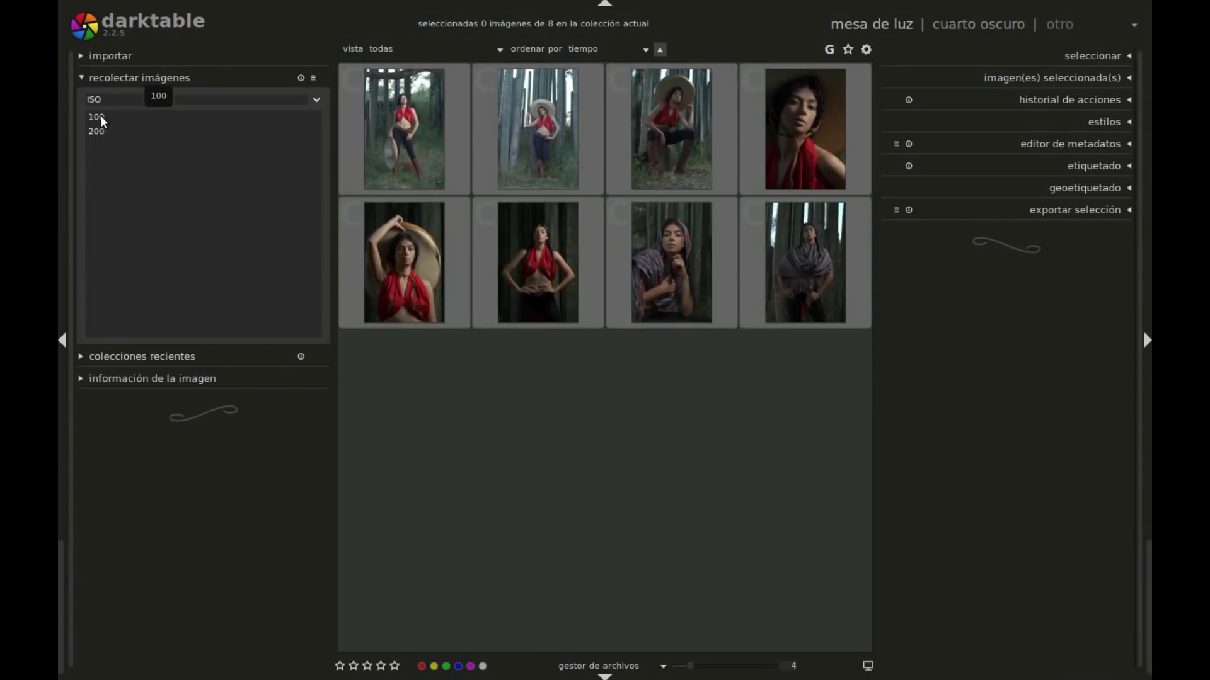
left_click(97, 117)
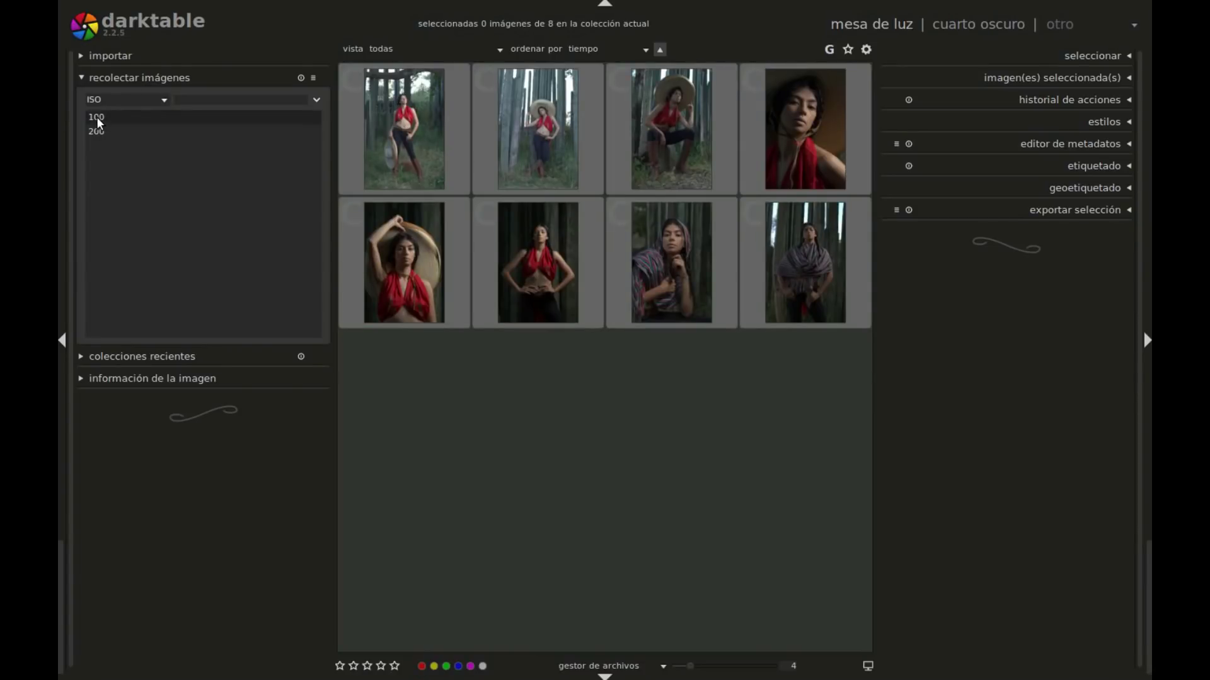
double_click(97, 119)
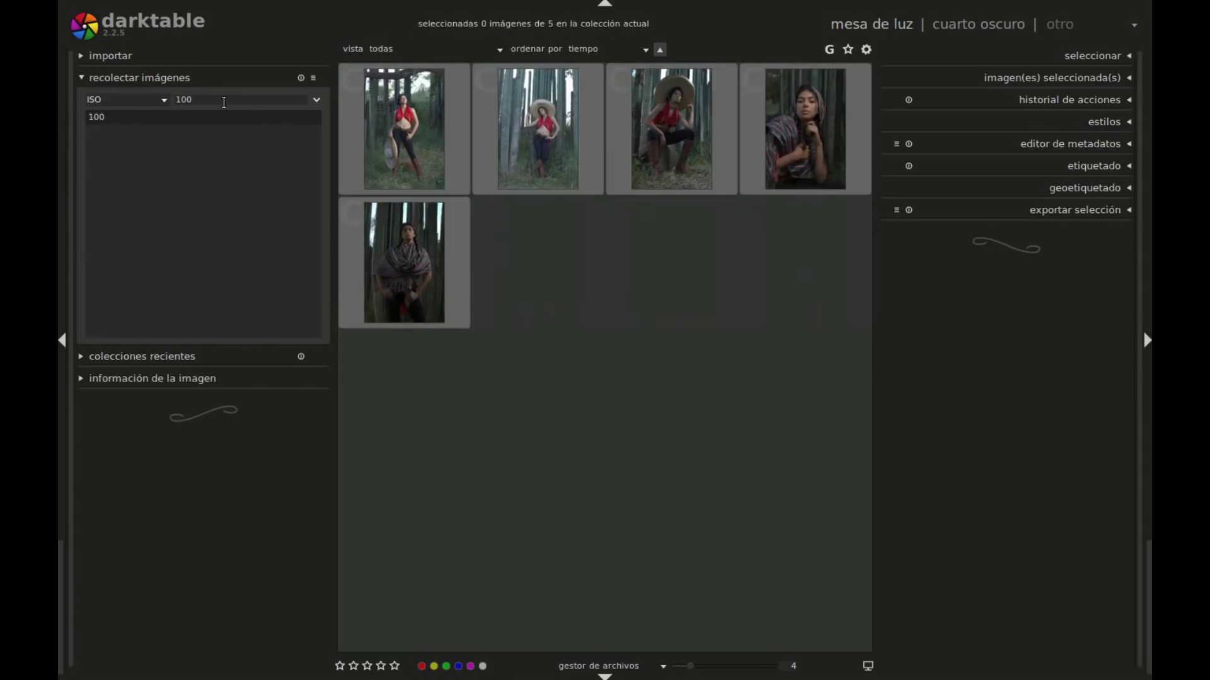
key("BackSpace")
double_click(97, 130)
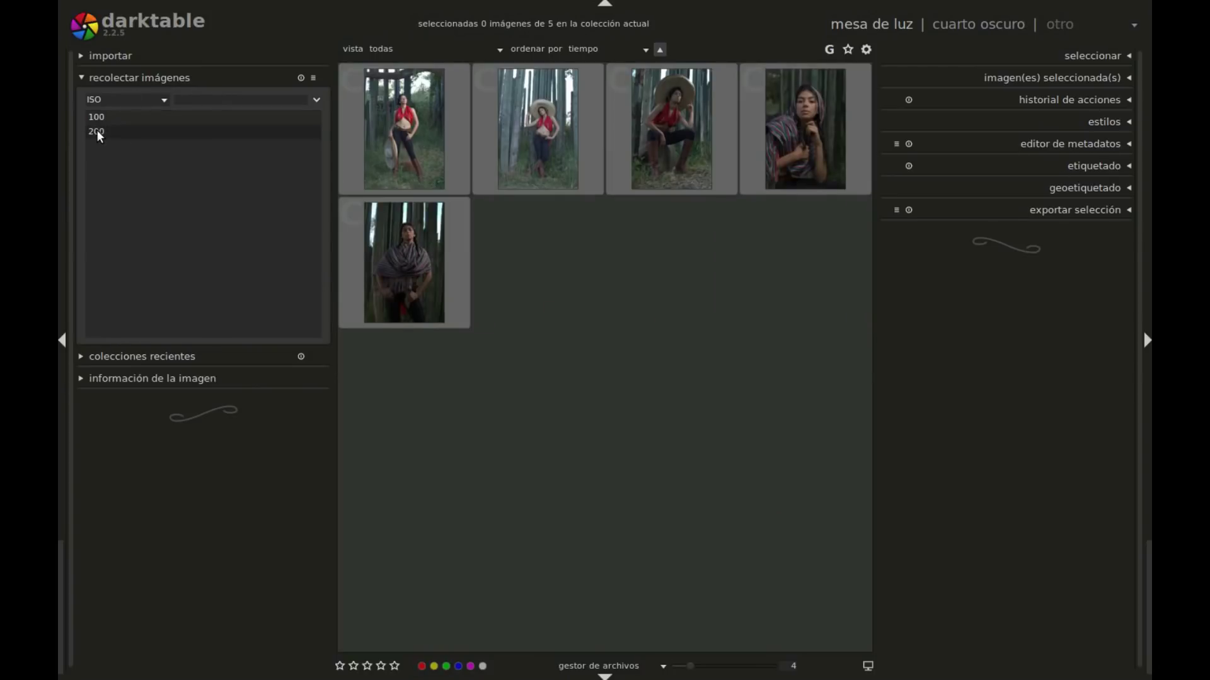
double_click(218, 104)
key("BackSpace")
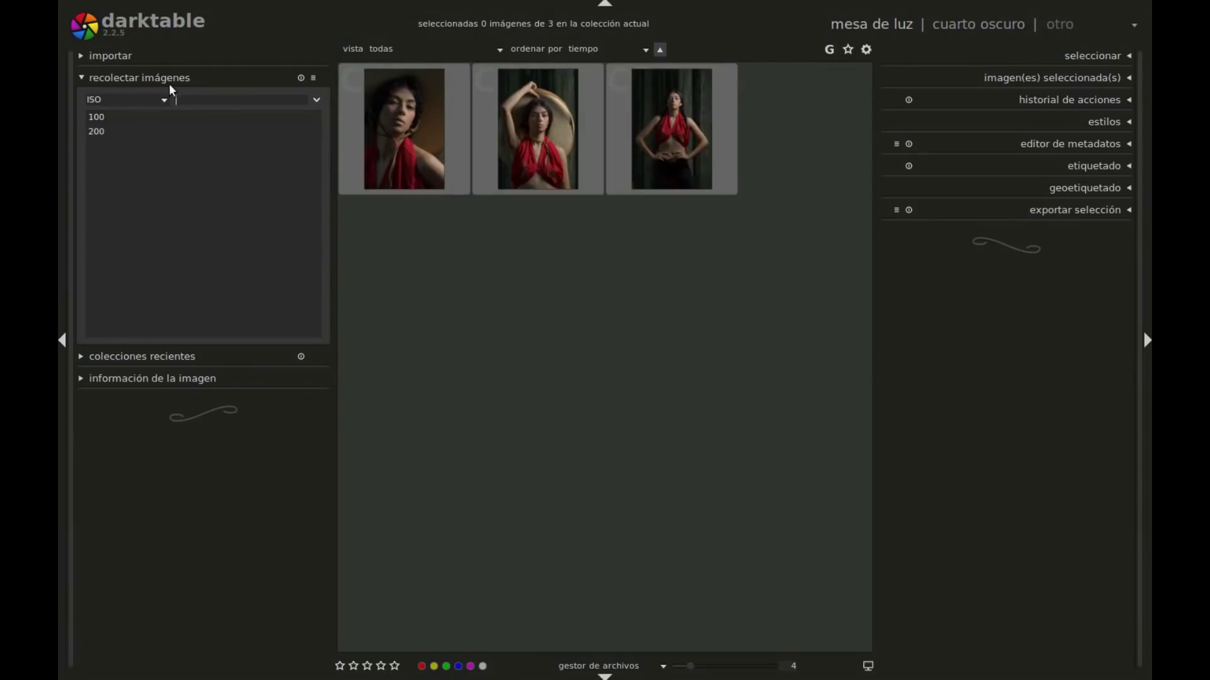
Step: Collect by aperture, trying 2.8 and 4.0, and settle on 0.0 with three portraits
left_click(161, 100)
left_click(155, 120)
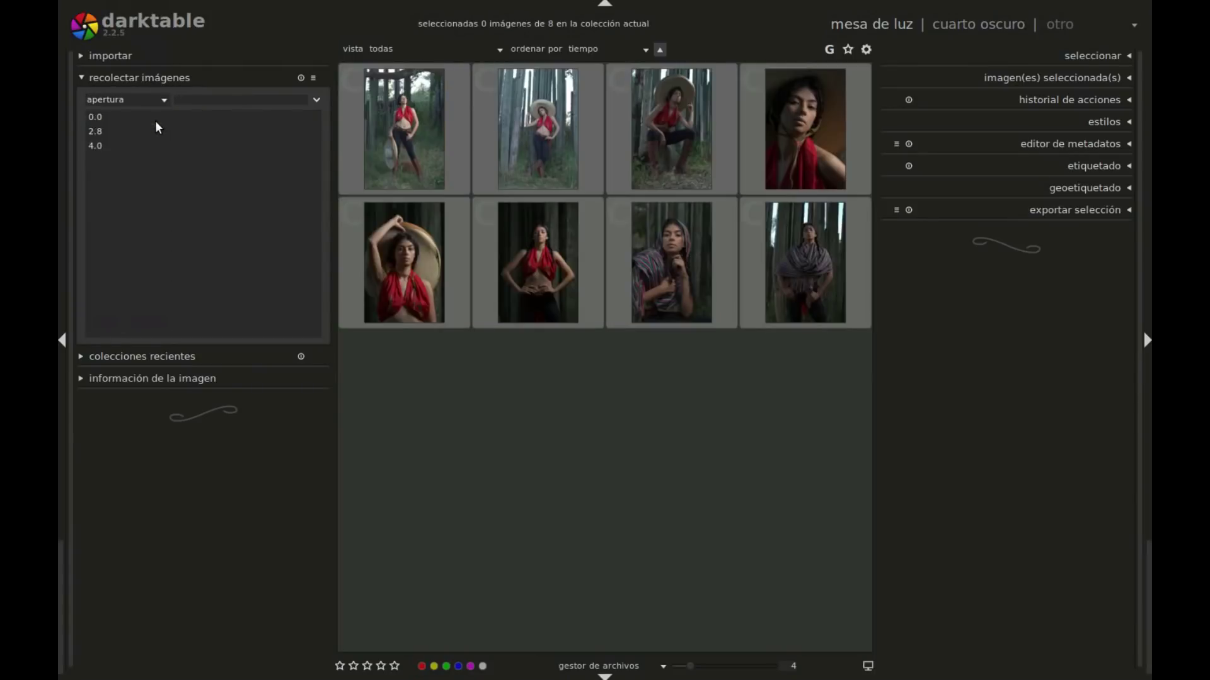
double_click(96, 132)
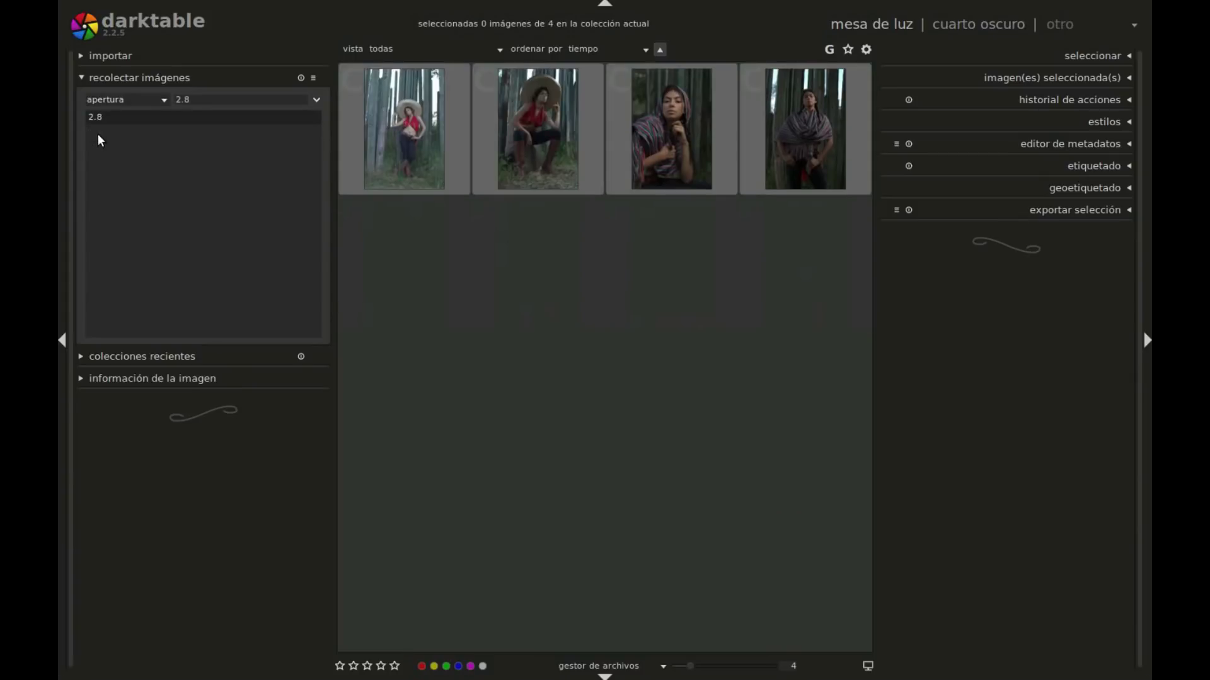
left_click(203, 99)
key("BackSpace")
key("BackSpace")
key("BackSpace")
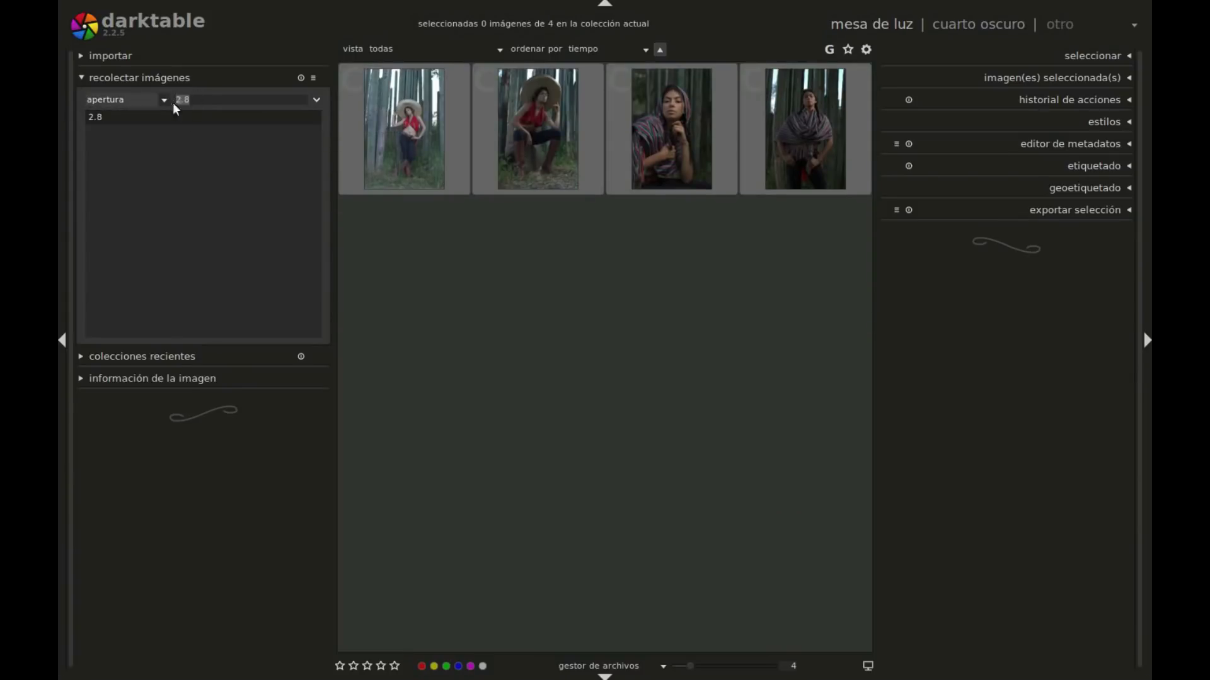
left_click(102, 145)
left_click(210, 99)
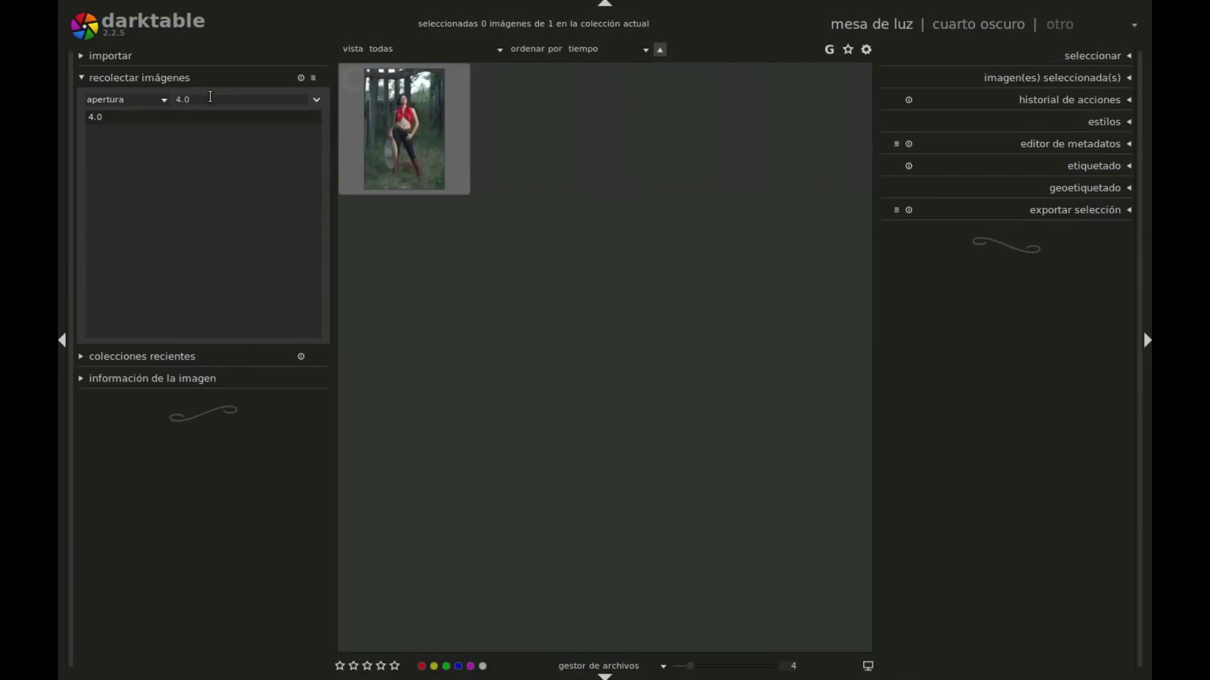
key("BackSpace")
key("BackSpace")
key("BackSpace")
left_click(102, 118)
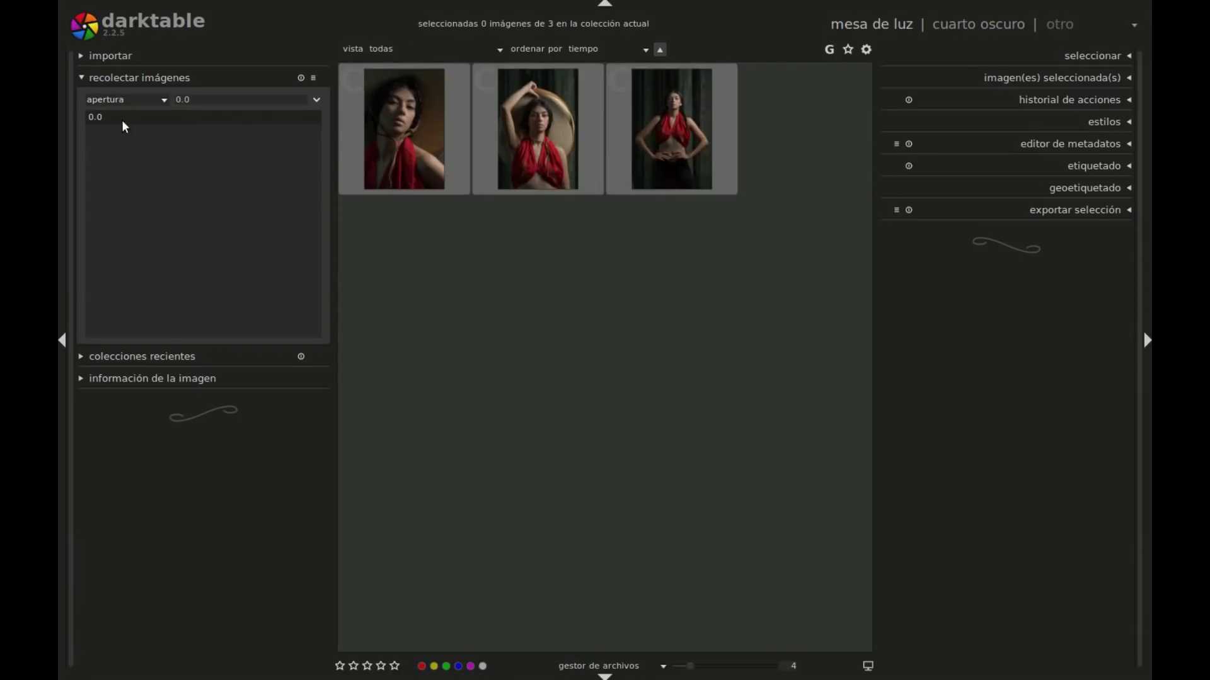
left_click(203, 101)
left_click(165, 98)
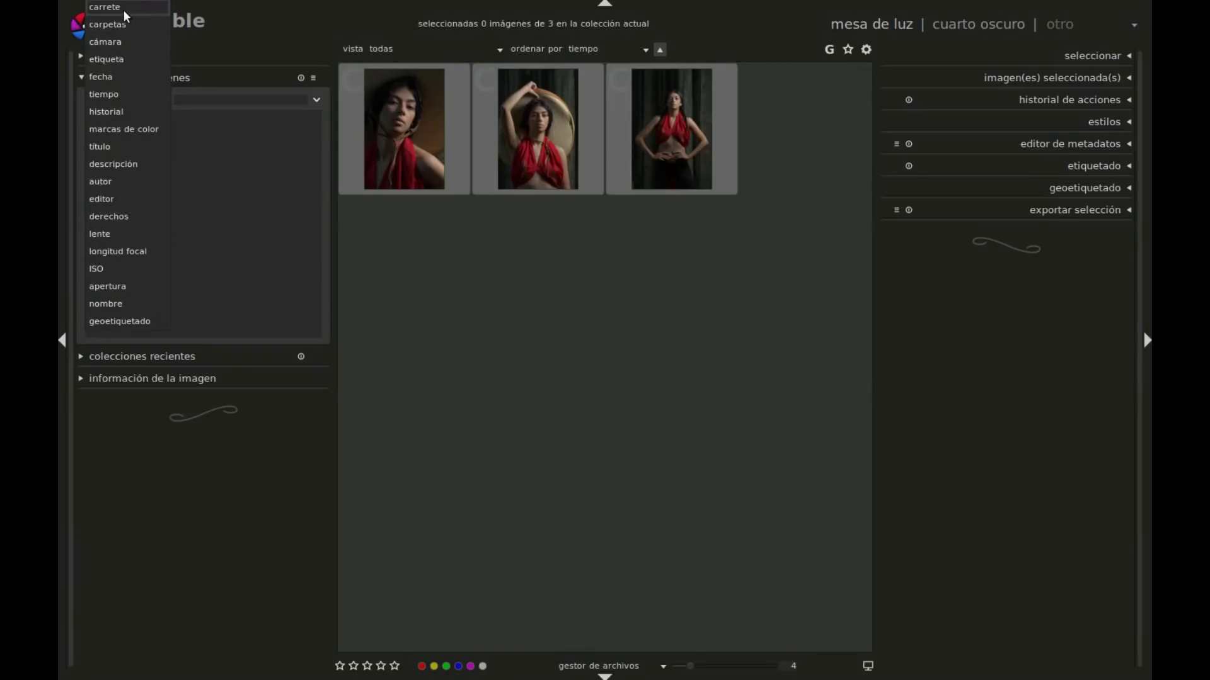
Step: Step through recent collections: aperture 4.0, 2.8, focal length 0, then 35 mm
left_click(123, 9)
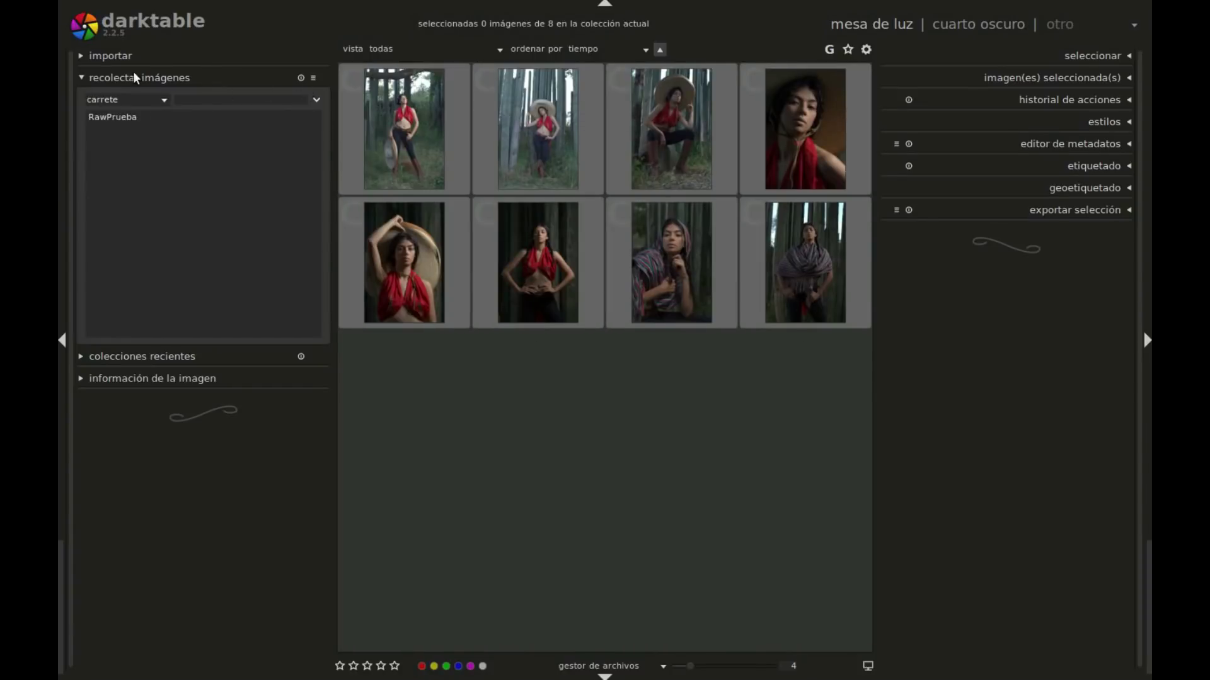
left_click(82, 79)
left_click(83, 100)
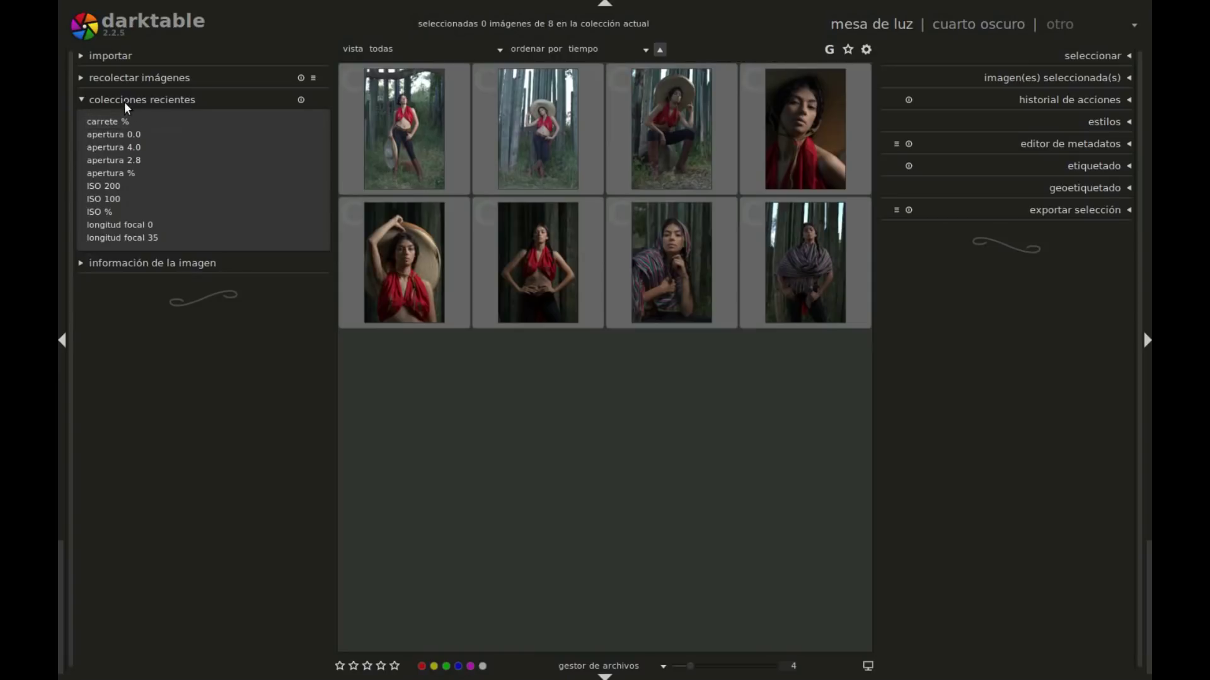
left_click(131, 149)
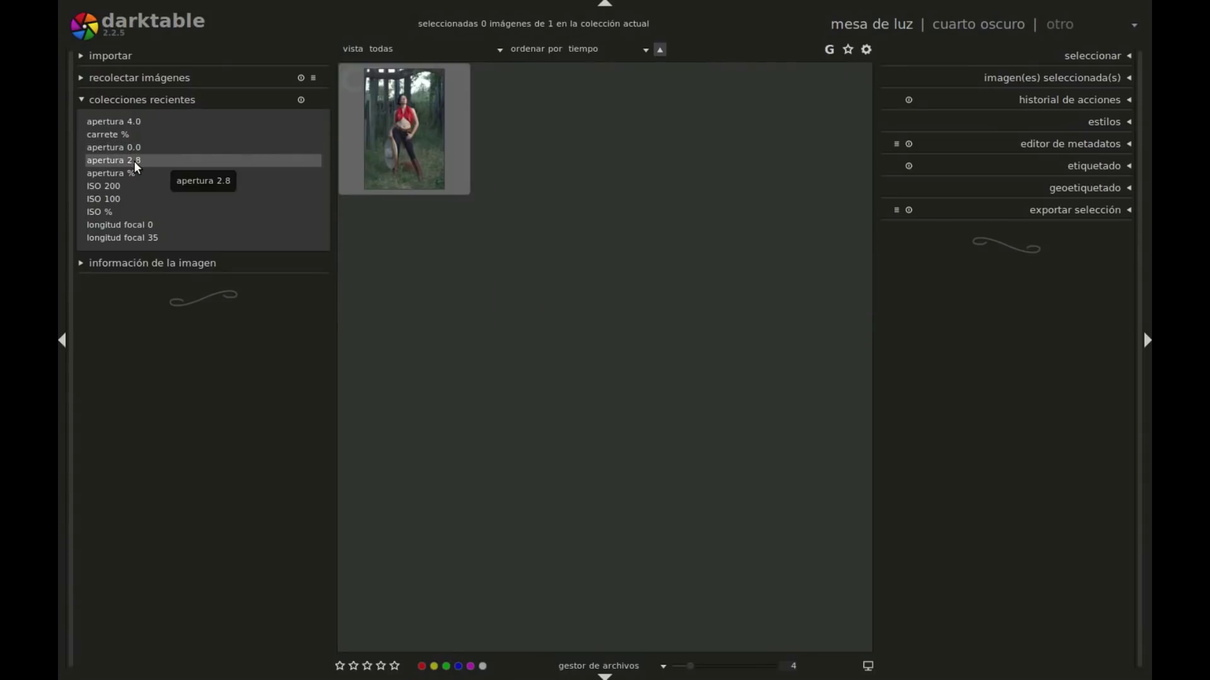
left_click(133, 160)
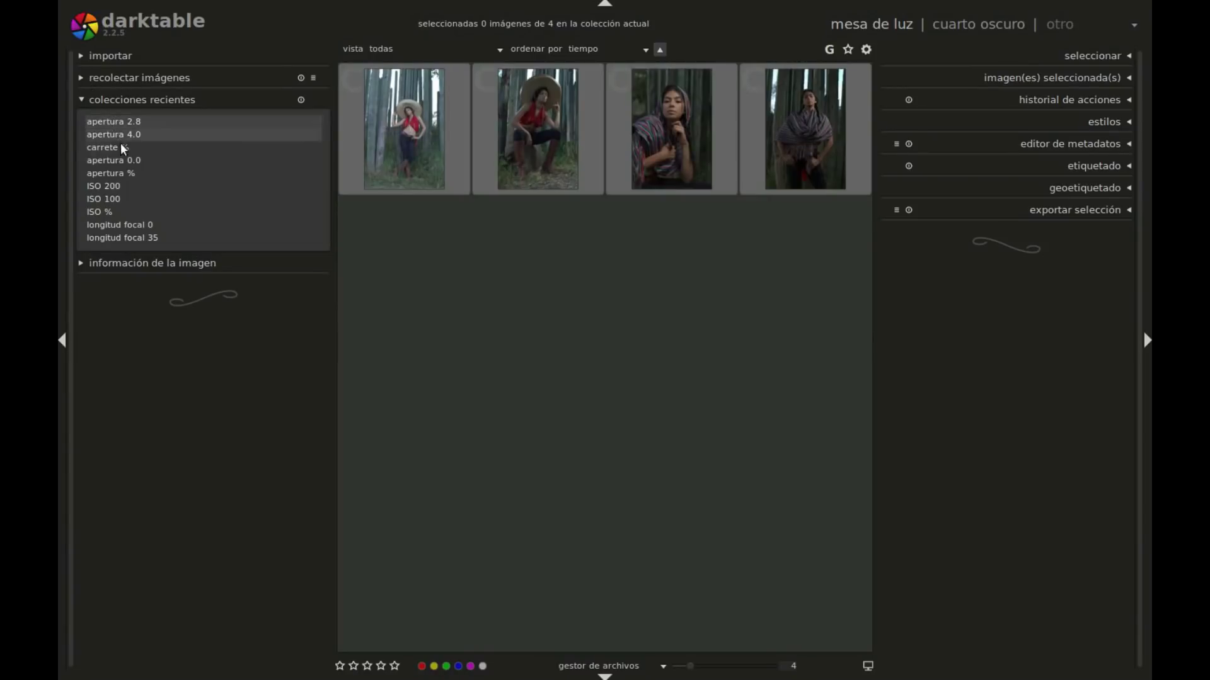
left_click(131, 225)
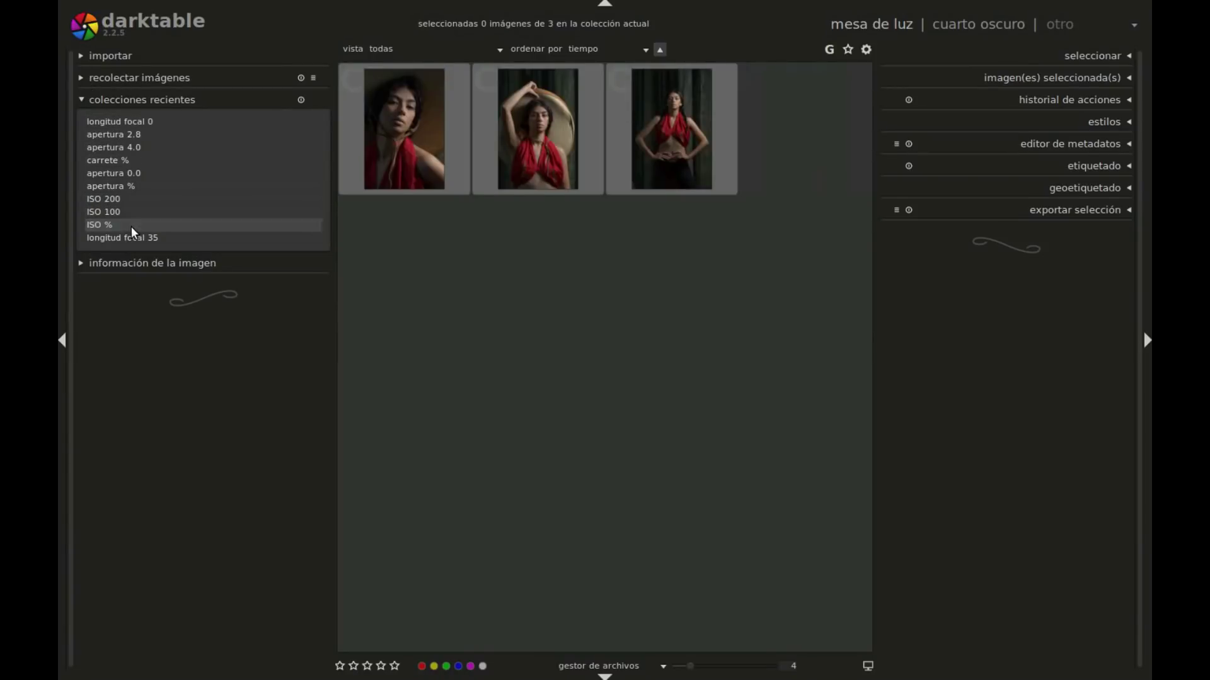
left_click(141, 237)
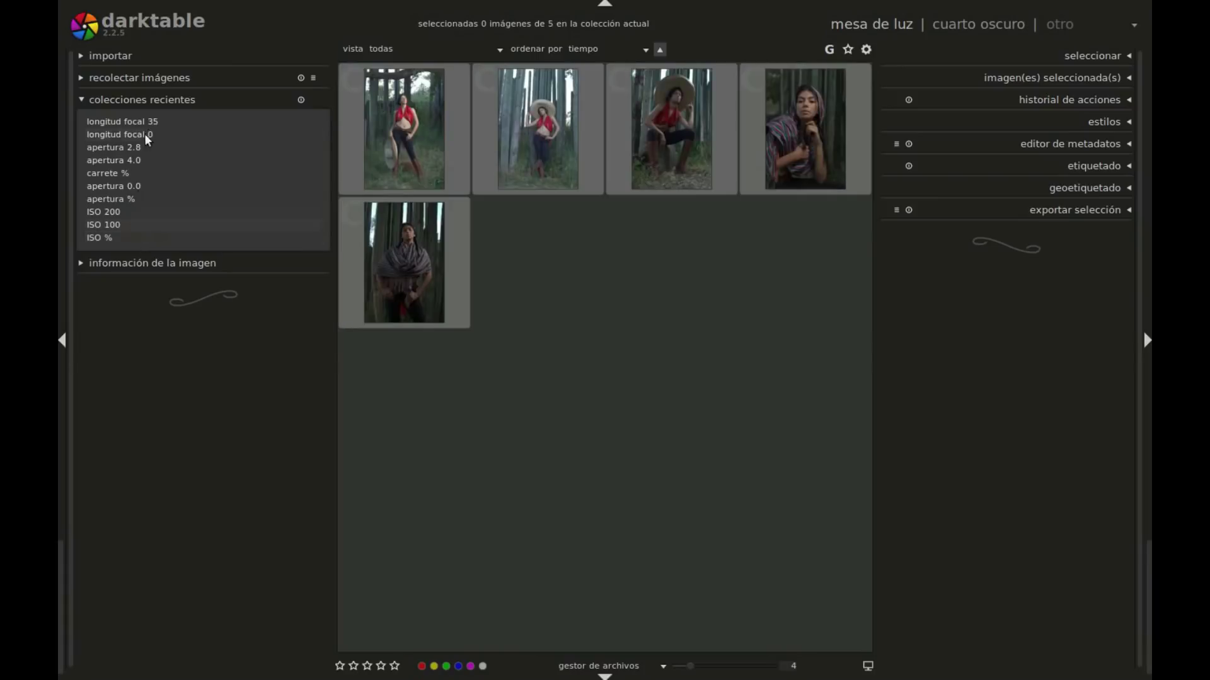
Step: Return to the 'carrete %' collection showing all eight portraits
left_click(78, 75)
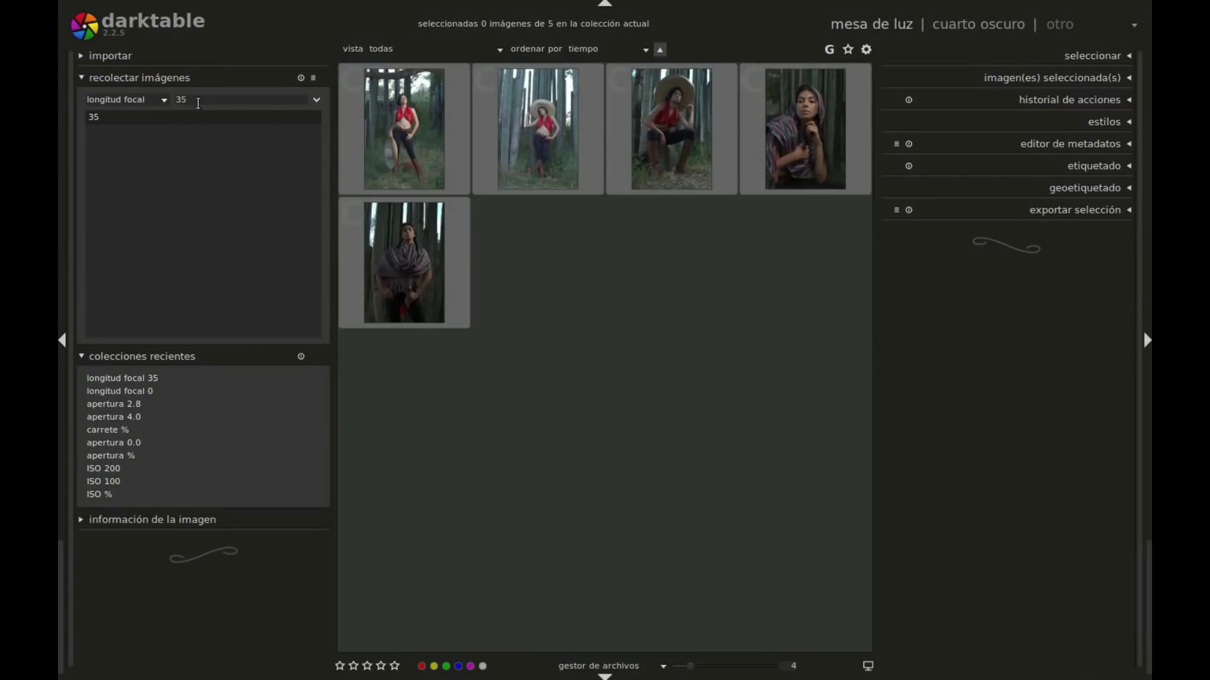
left_click(80, 76)
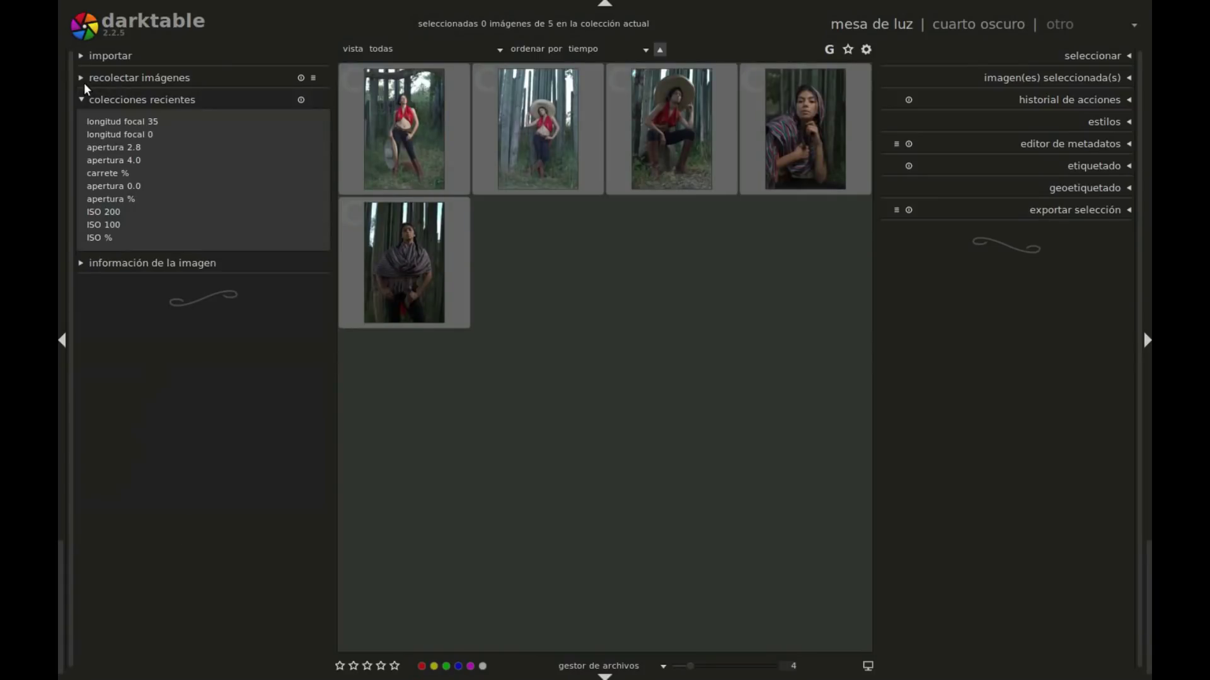
left_click(130, 174)
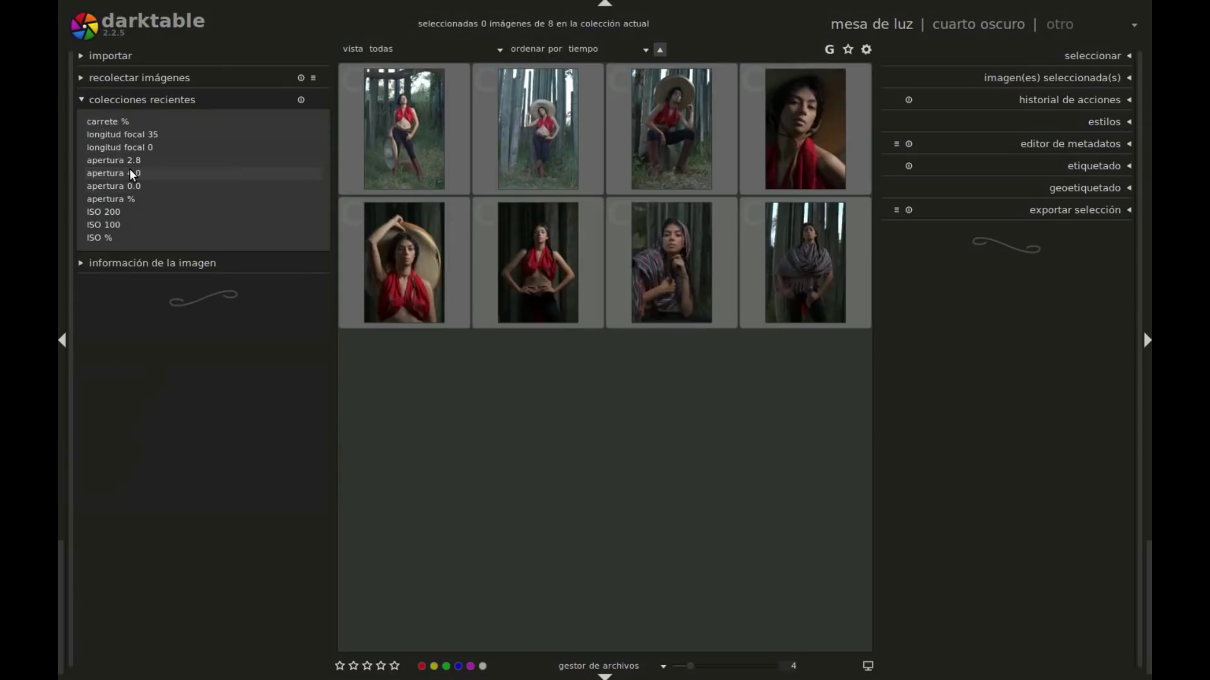
left_click(79, 100)
Step: Show the image metadata panel listing EOS Rebel T5i, 35 mm, F/4.0 and ISO 100
left_click(81, 120)
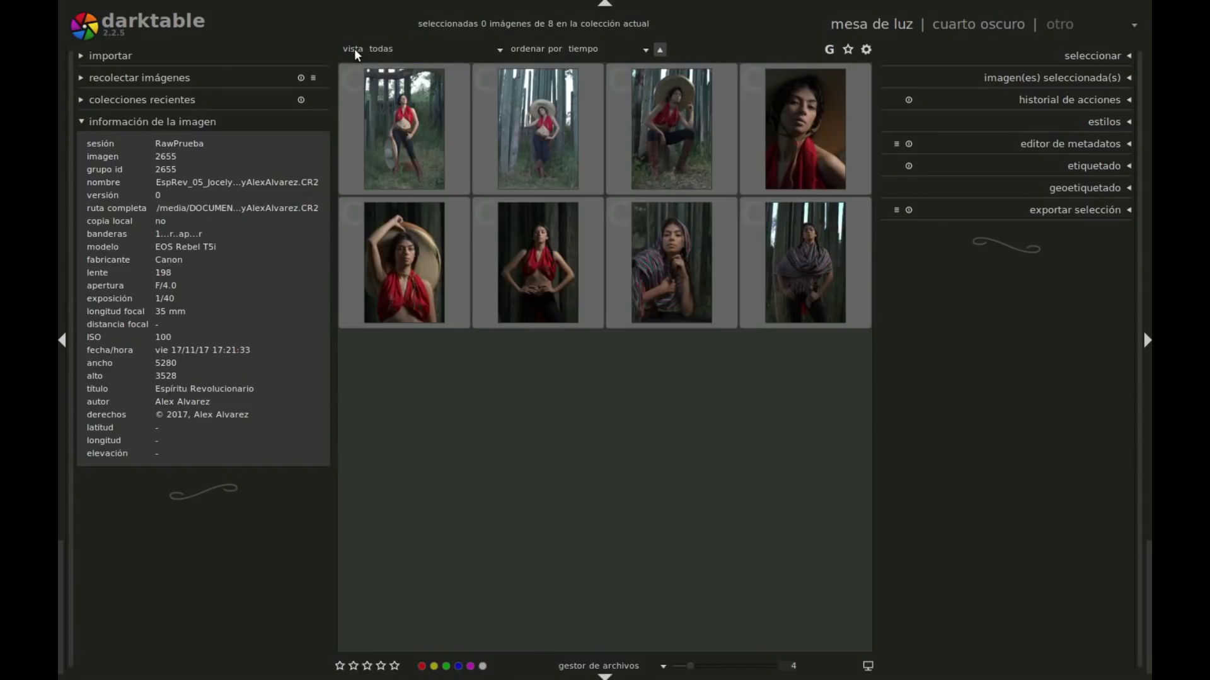
left_click(499, 49)
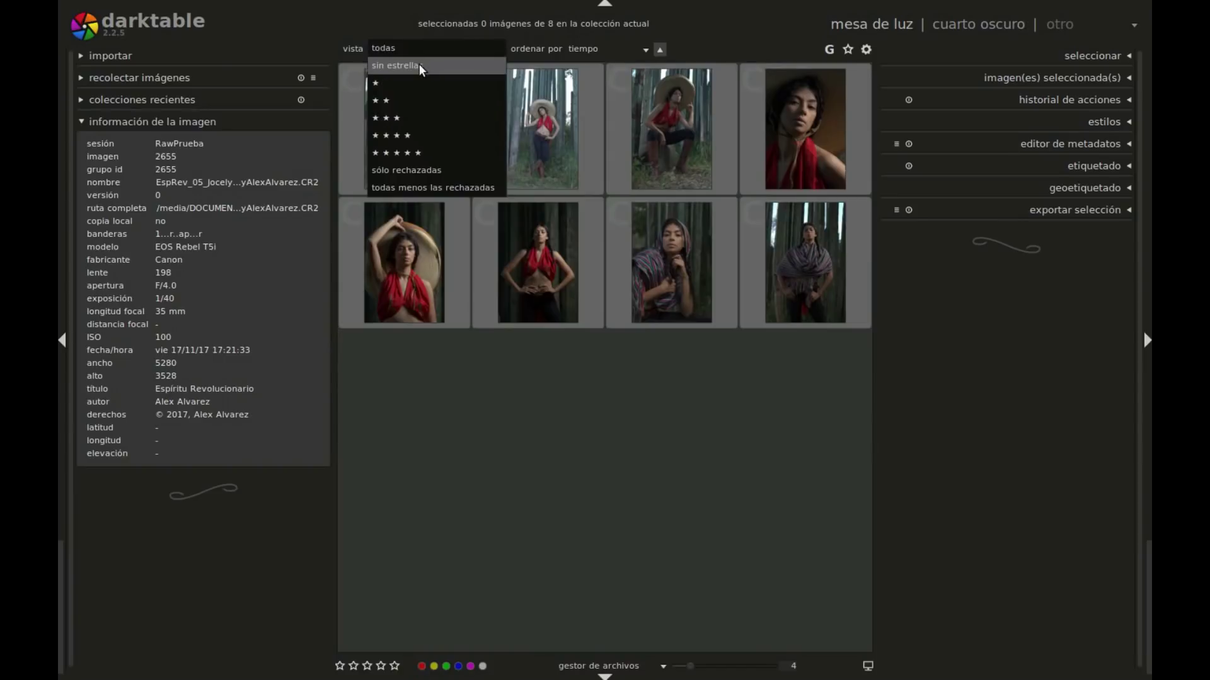
Step: Keep the rating filter on 'todas' and turn on star overlays for every thumbnail
key("Escape")
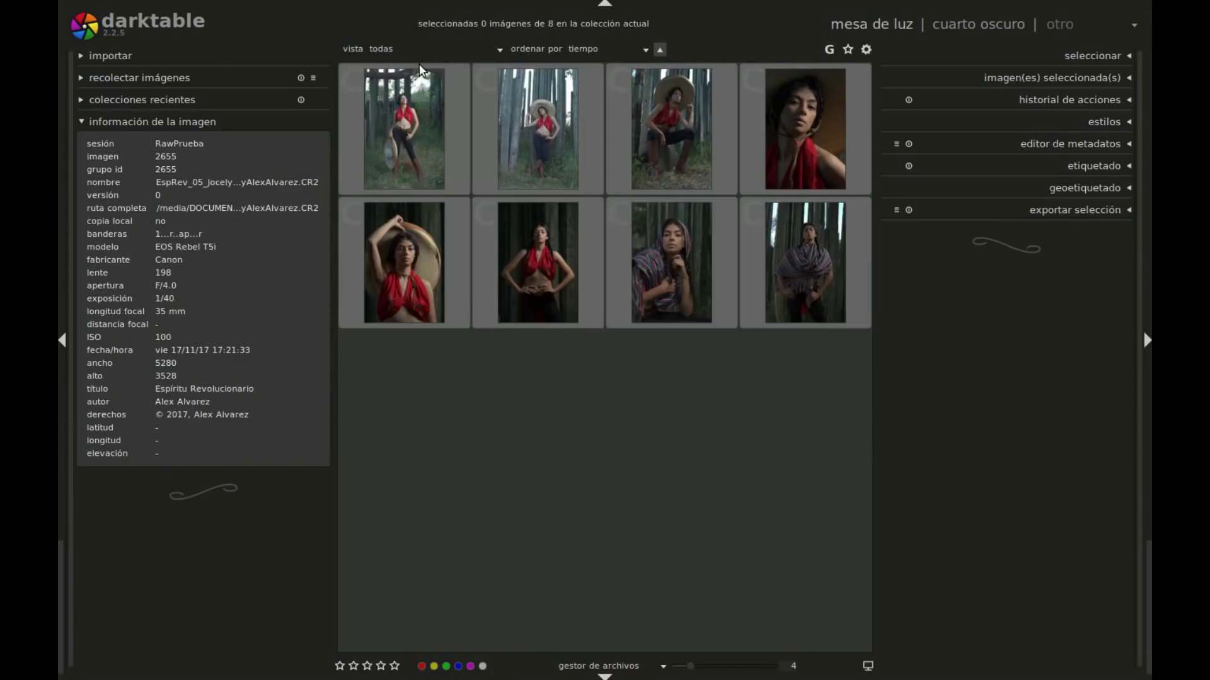
left_click(502, 48)
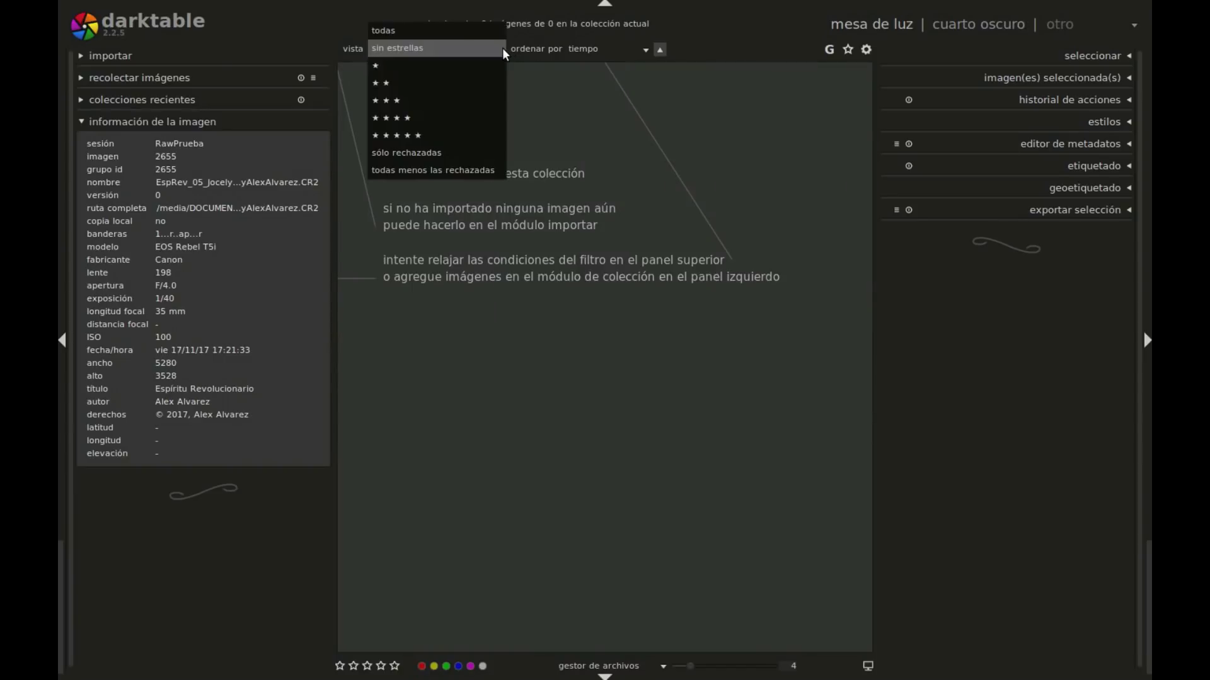
left_click(451, 35)
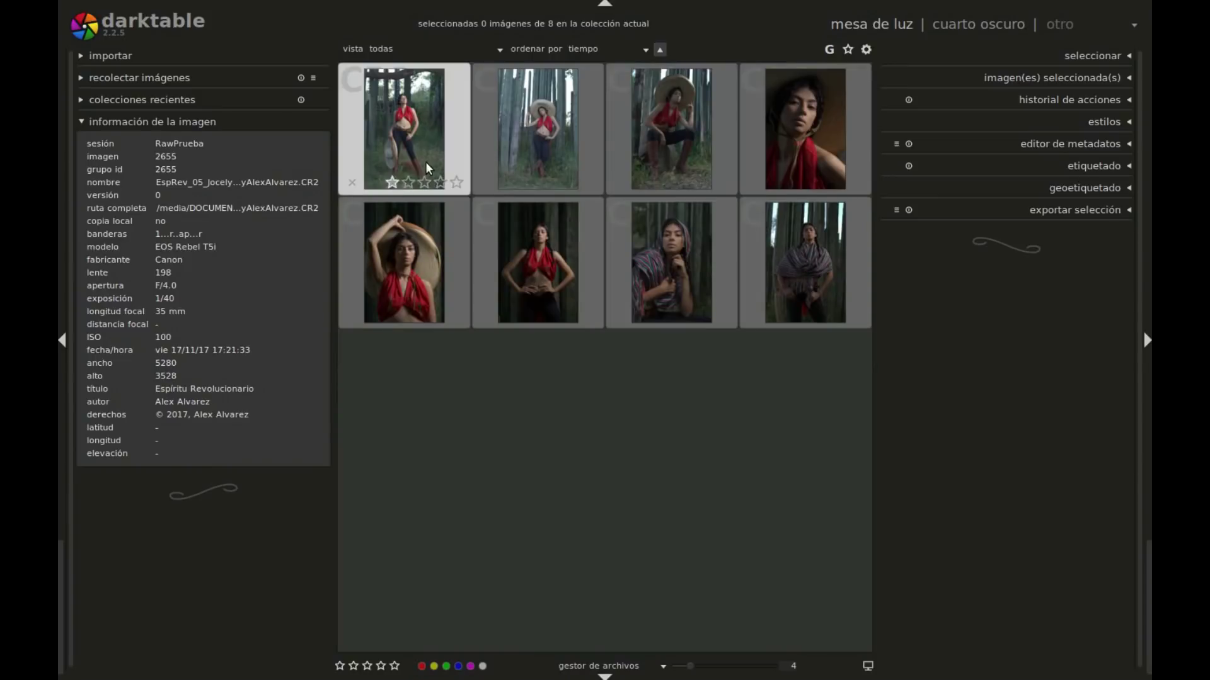
left_click(847, 50)
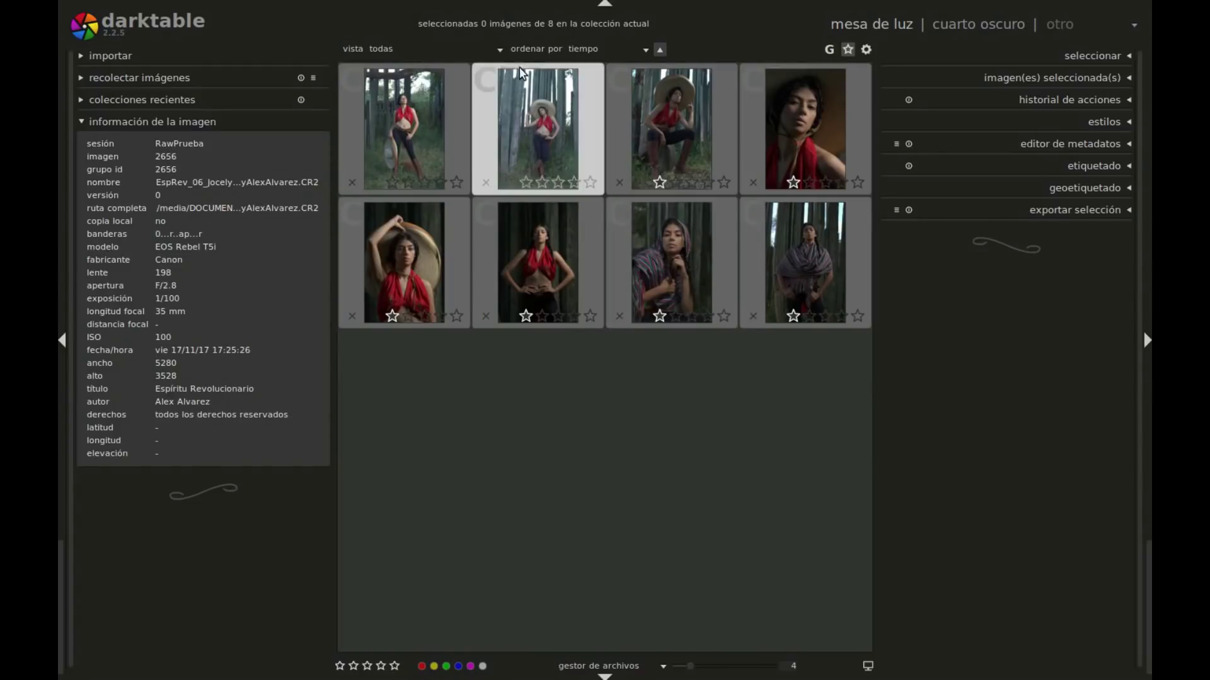
left_click(410, 46)
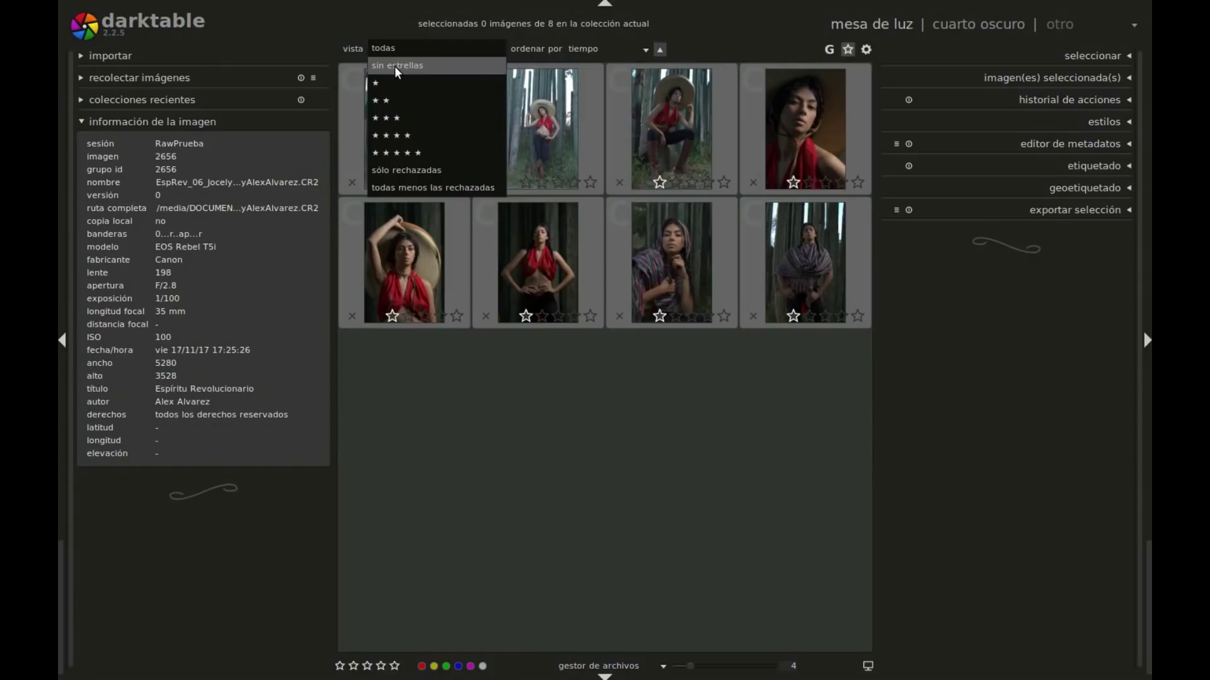
left_click(394, 66)
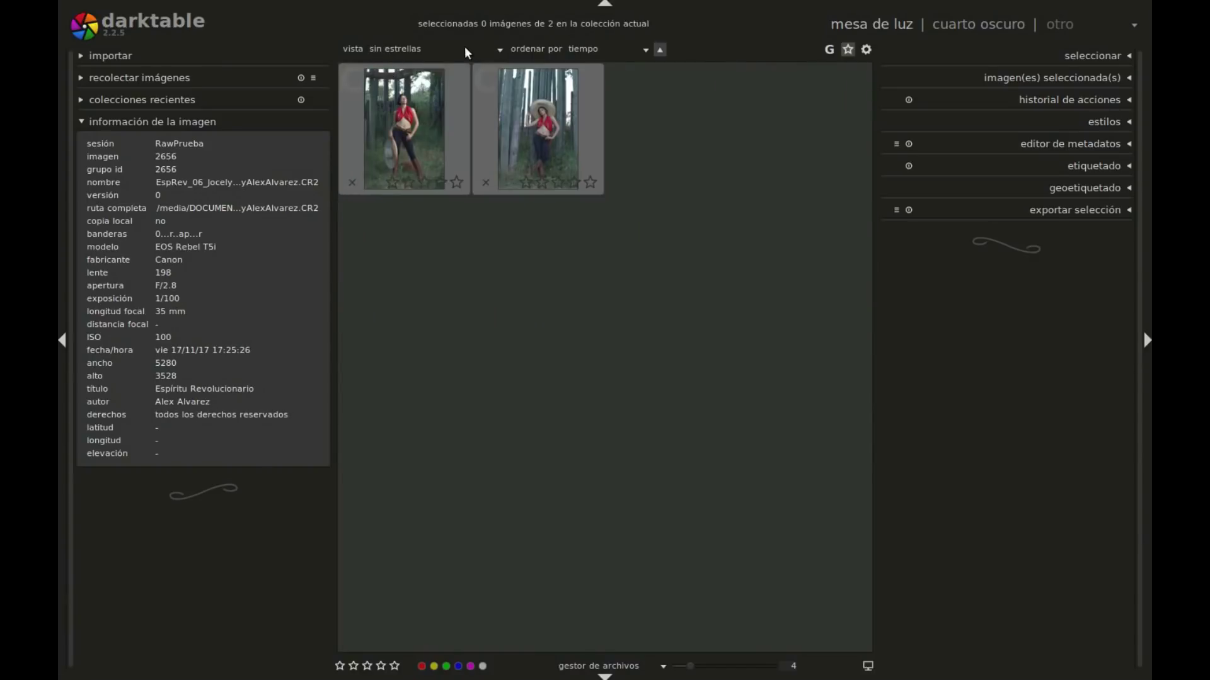
left_click(445, 49)
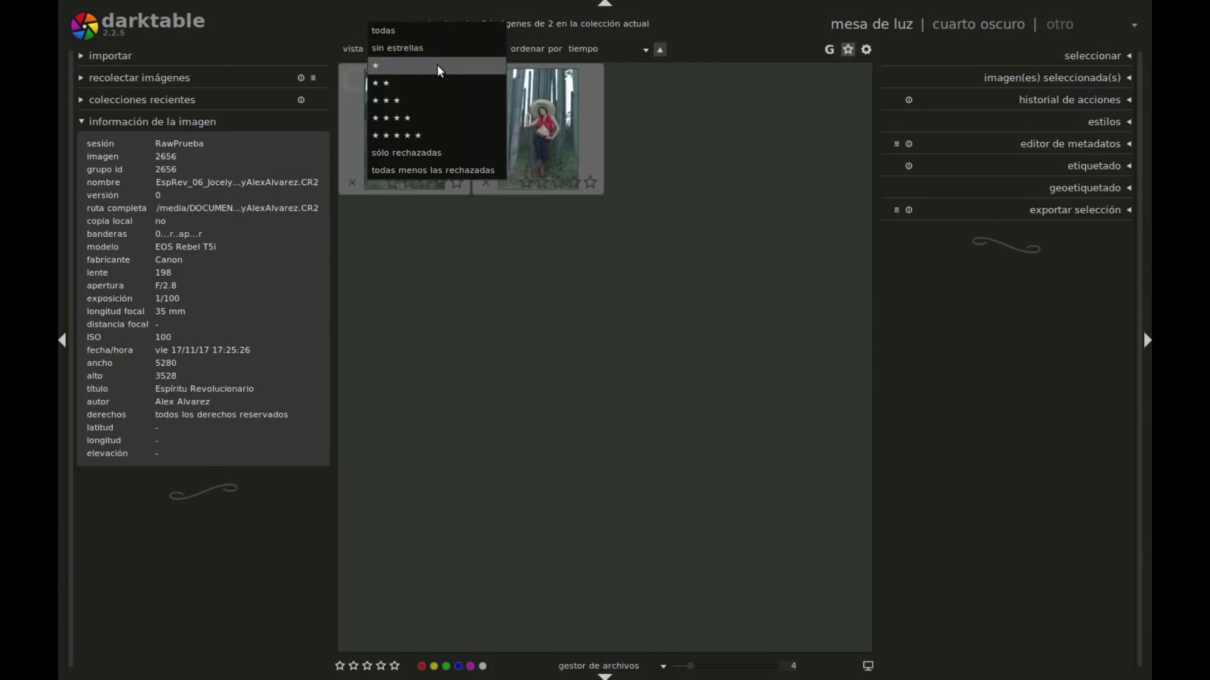
key("Escape")
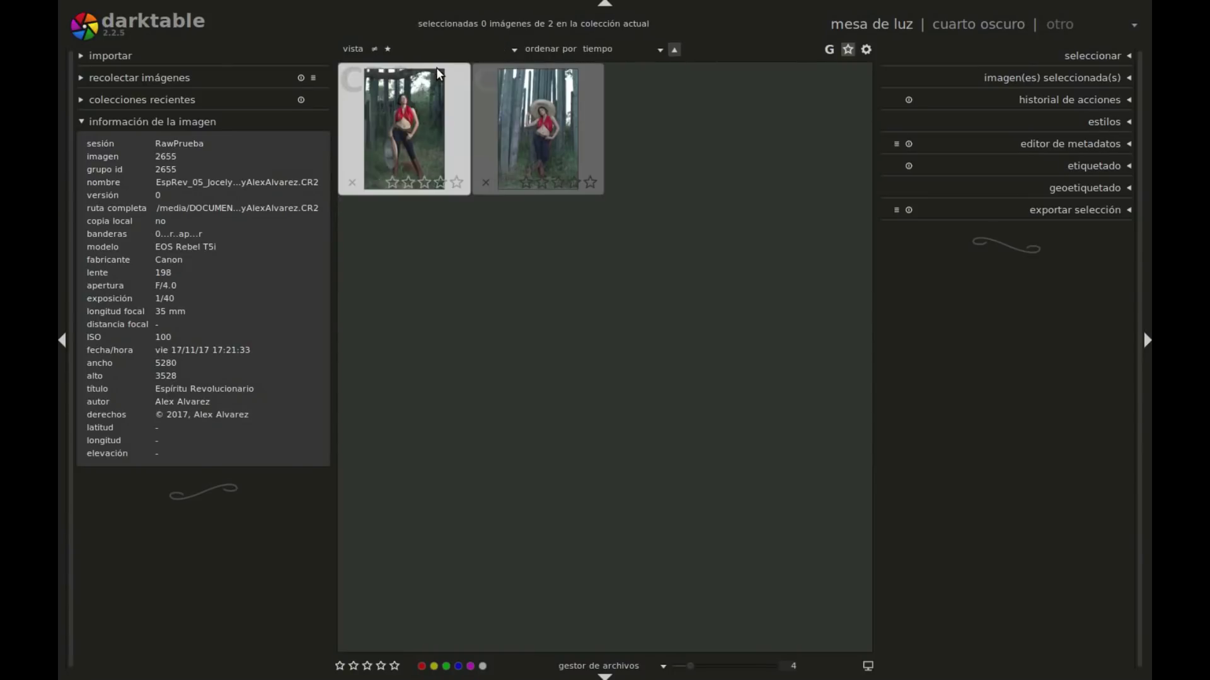
left_click(375, 51)
left_click(373, 49)
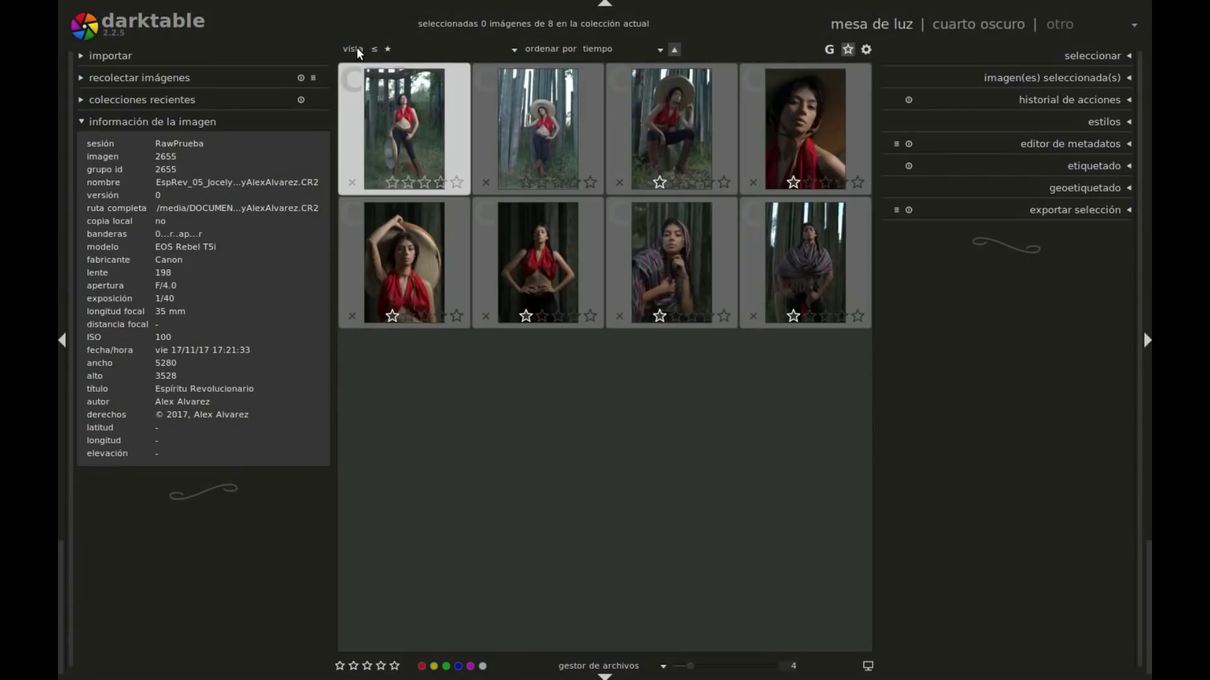
left_click(375, 49)
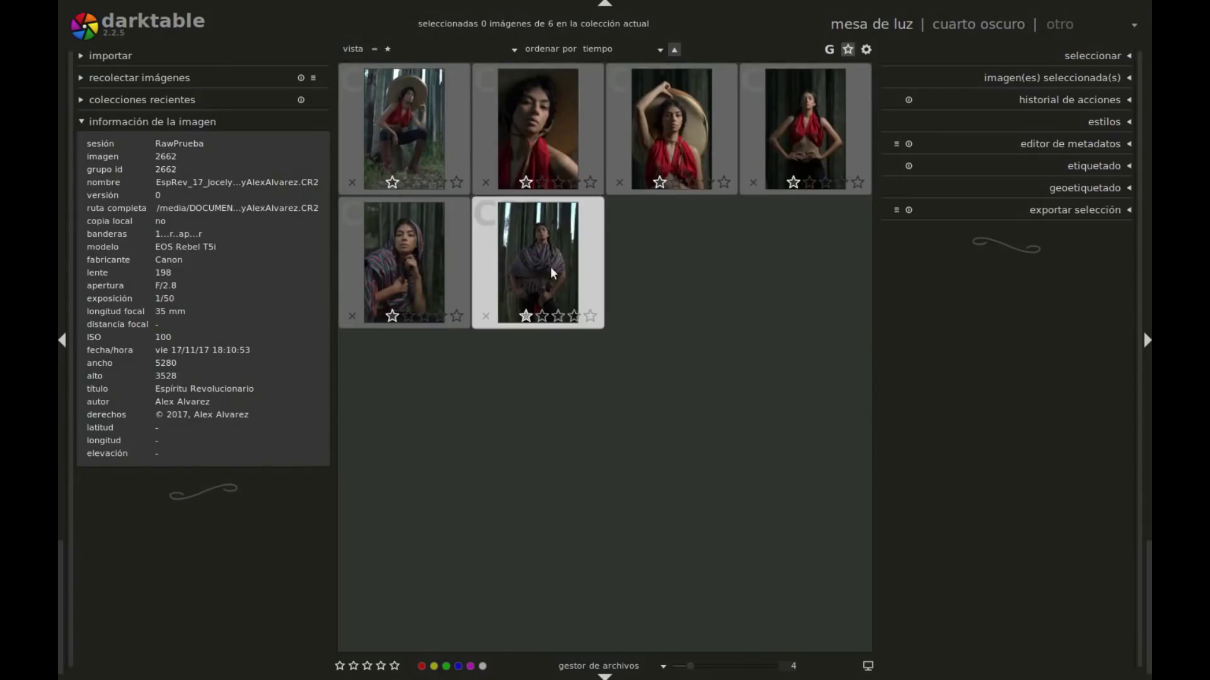
left_click(374, 49)
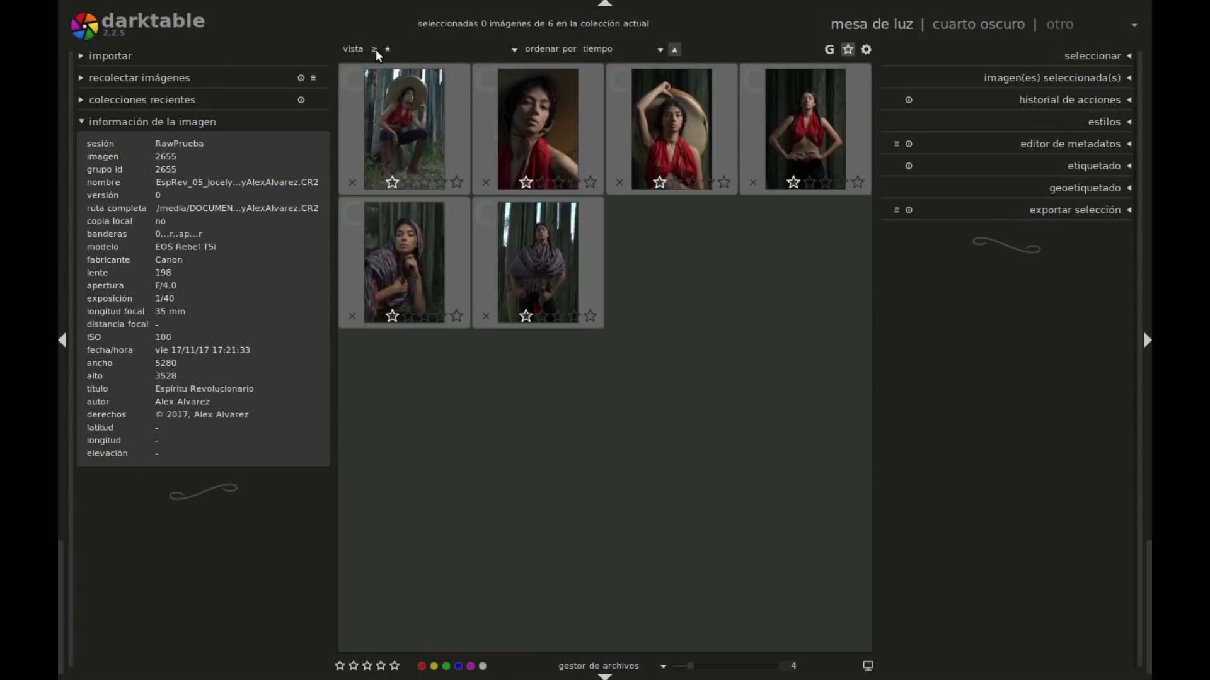
left_click(375, 48)
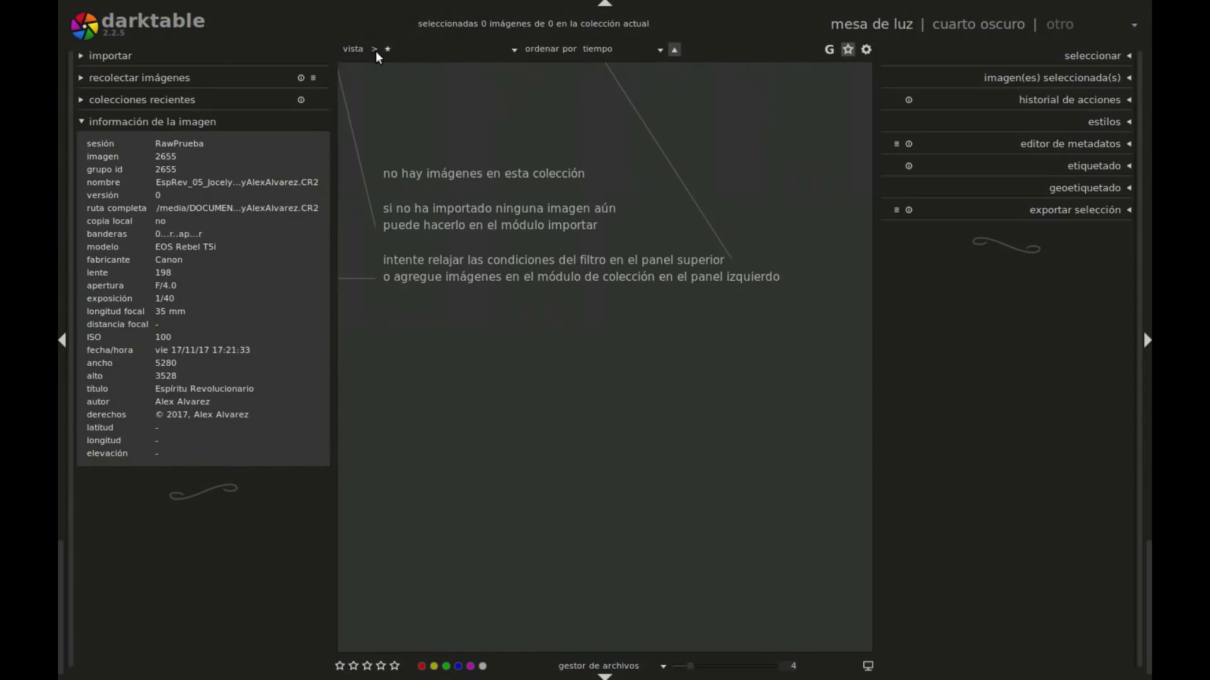
left_click(374, 49)
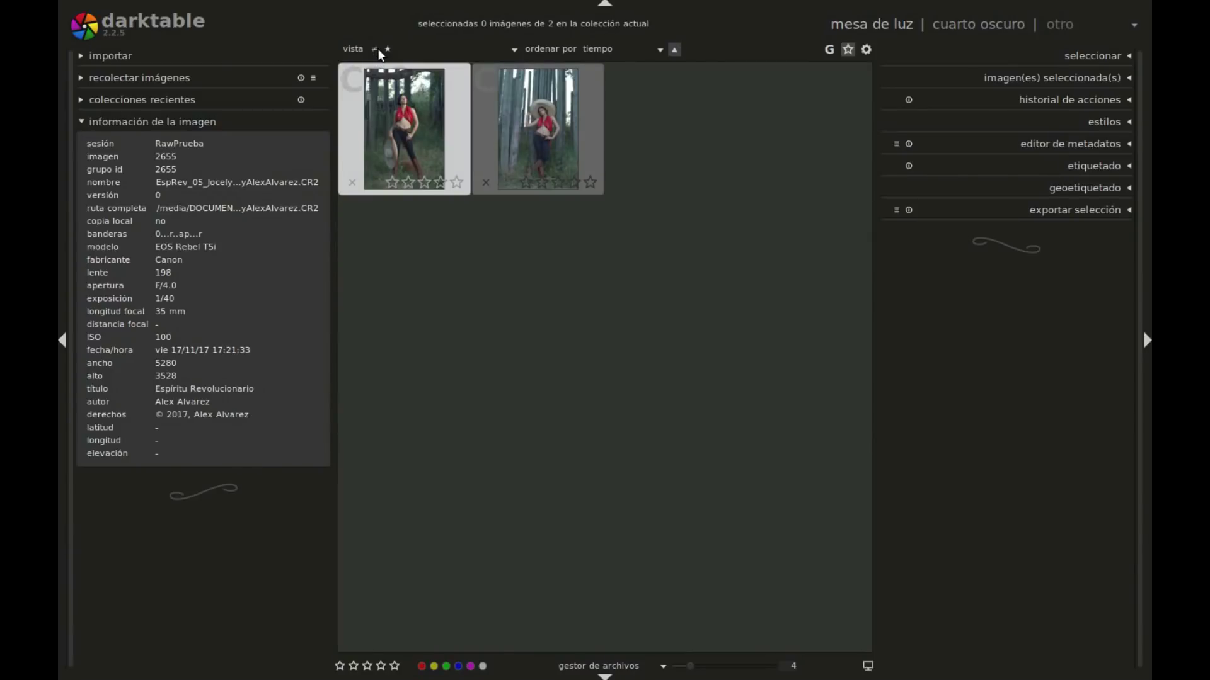
left_click(375, 49)
left_click(374, 49)
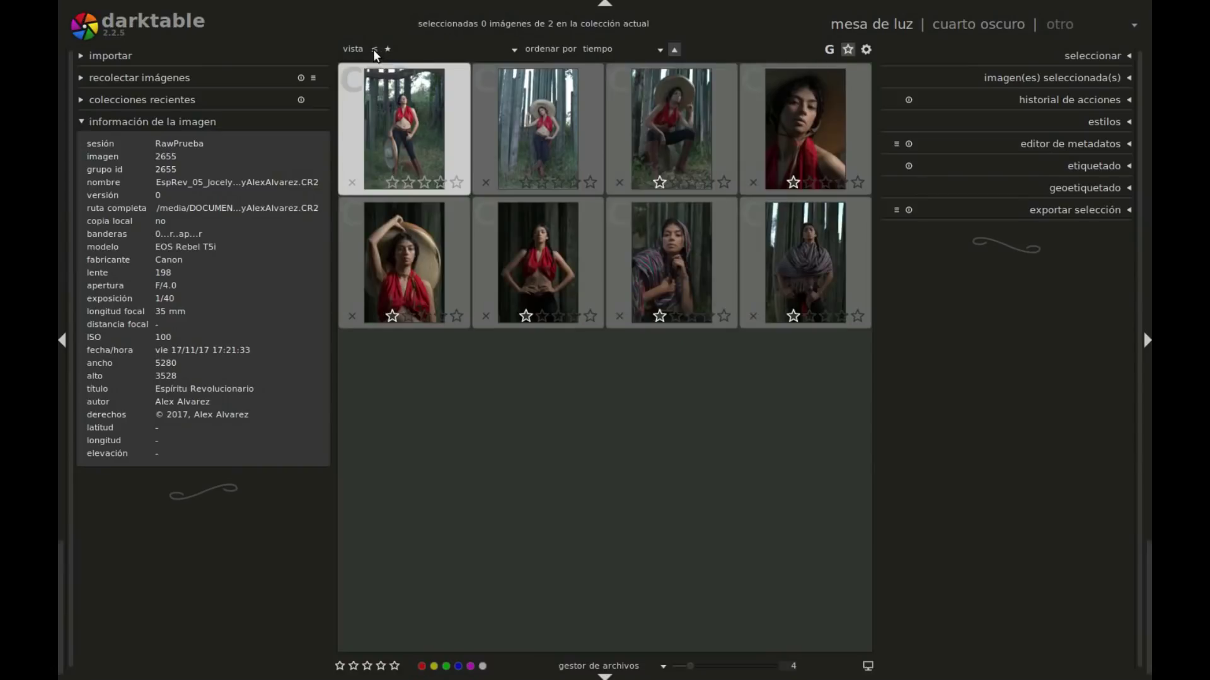
left_click(374, 50)
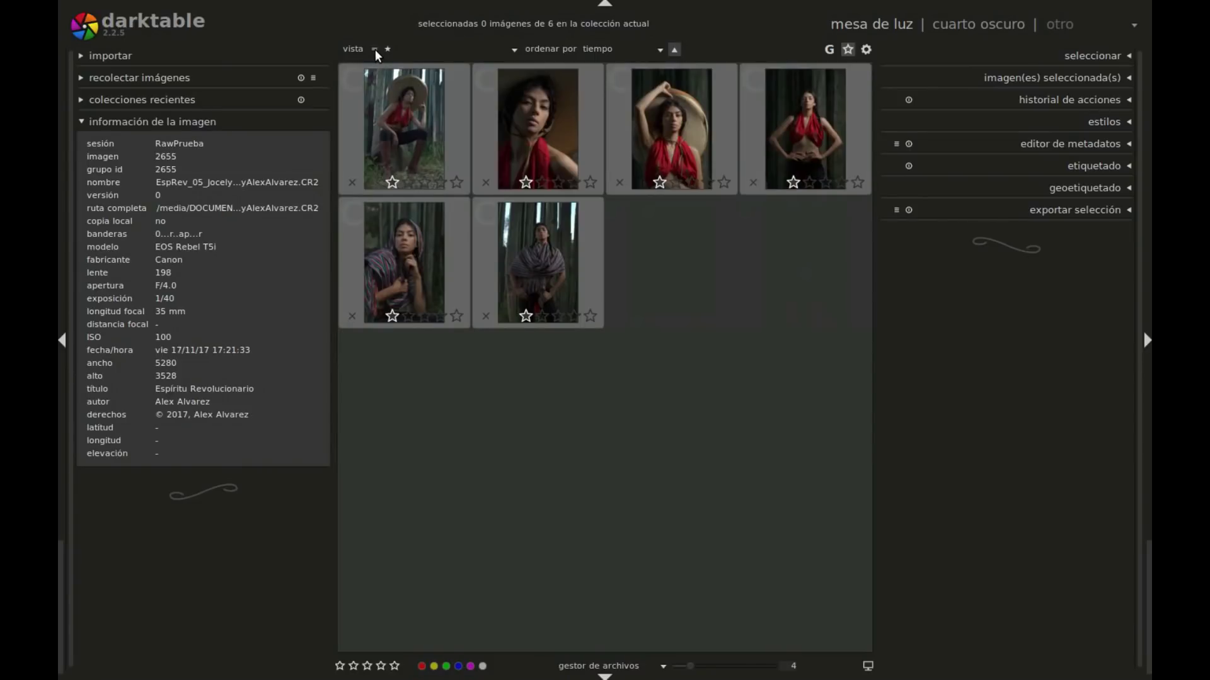
left_click(390, 51)
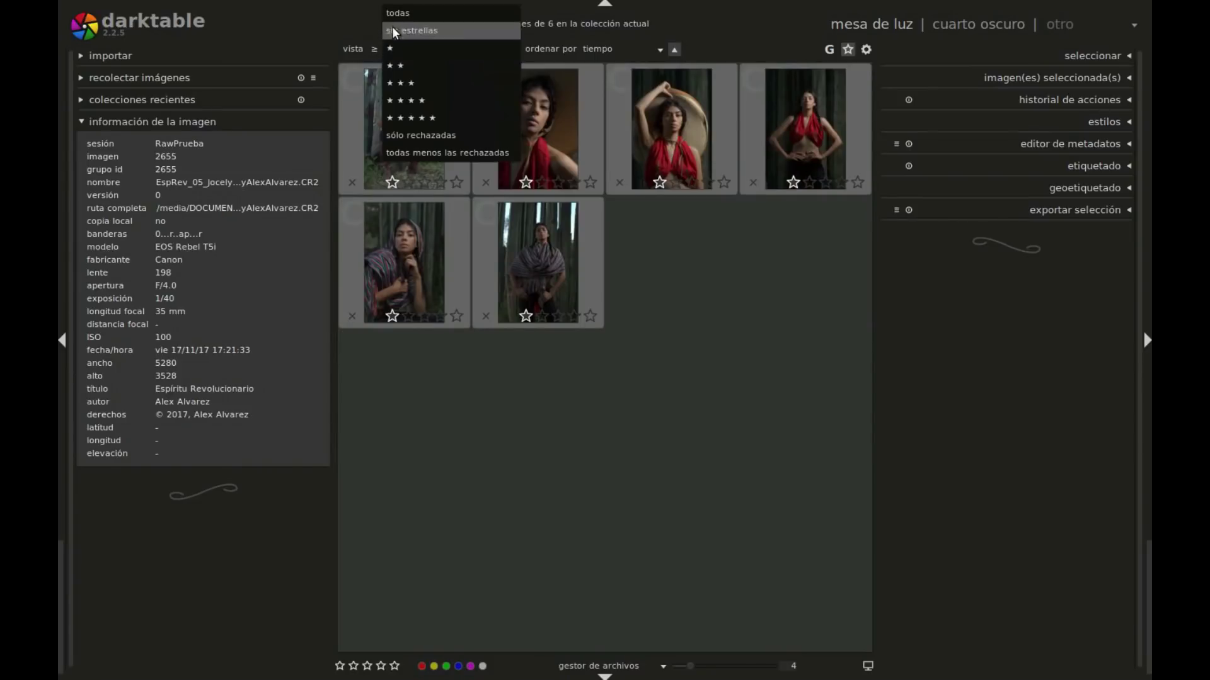
left_click(391, 14)
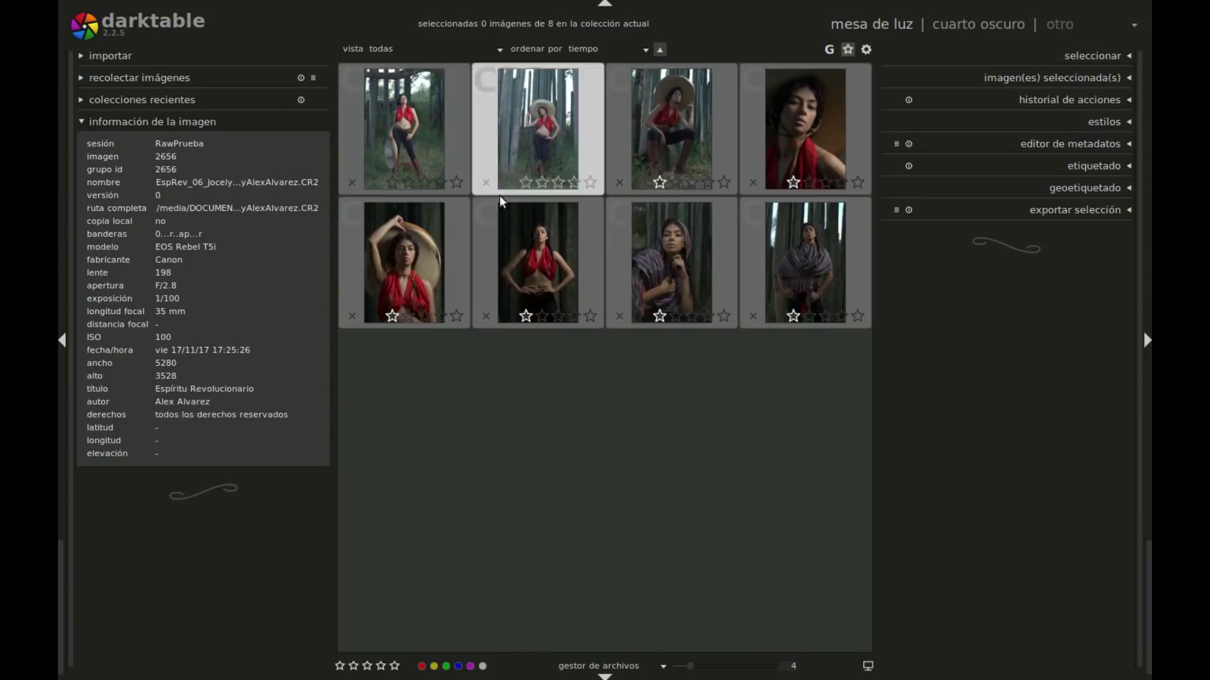
left_click(526, 182)
Step: Give the second portrait one star, then reject the second, third, fourth and last portraits
left_click(391, 181)
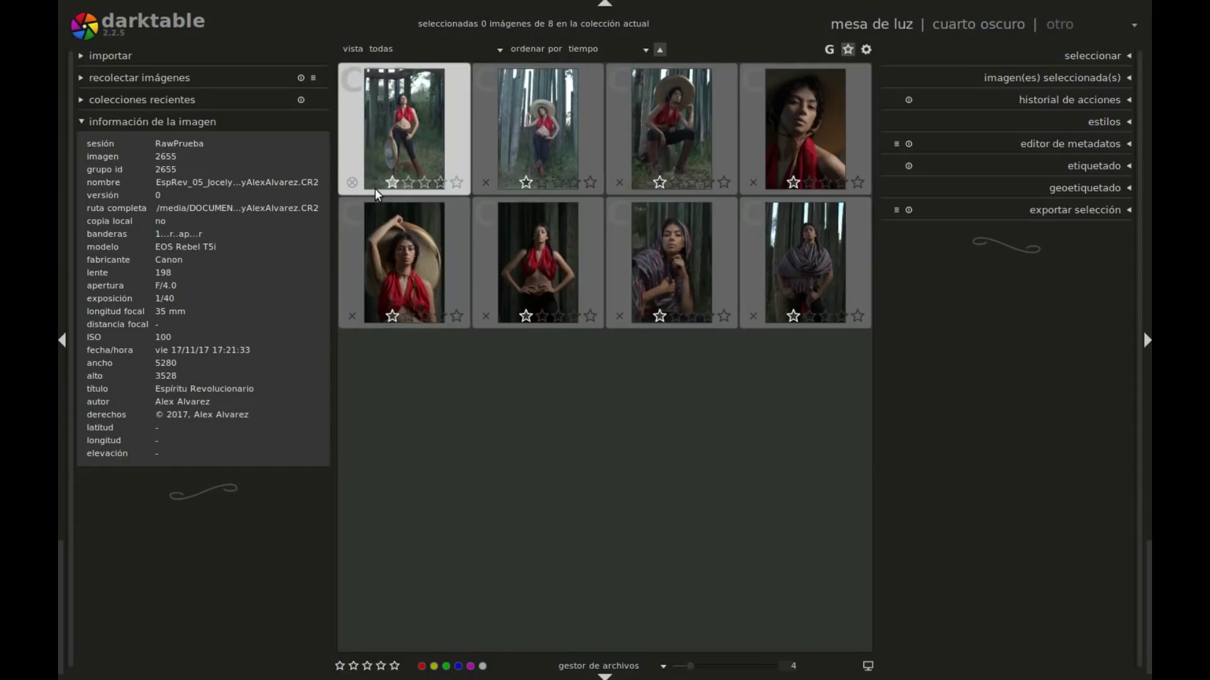
left_click(486, 183)
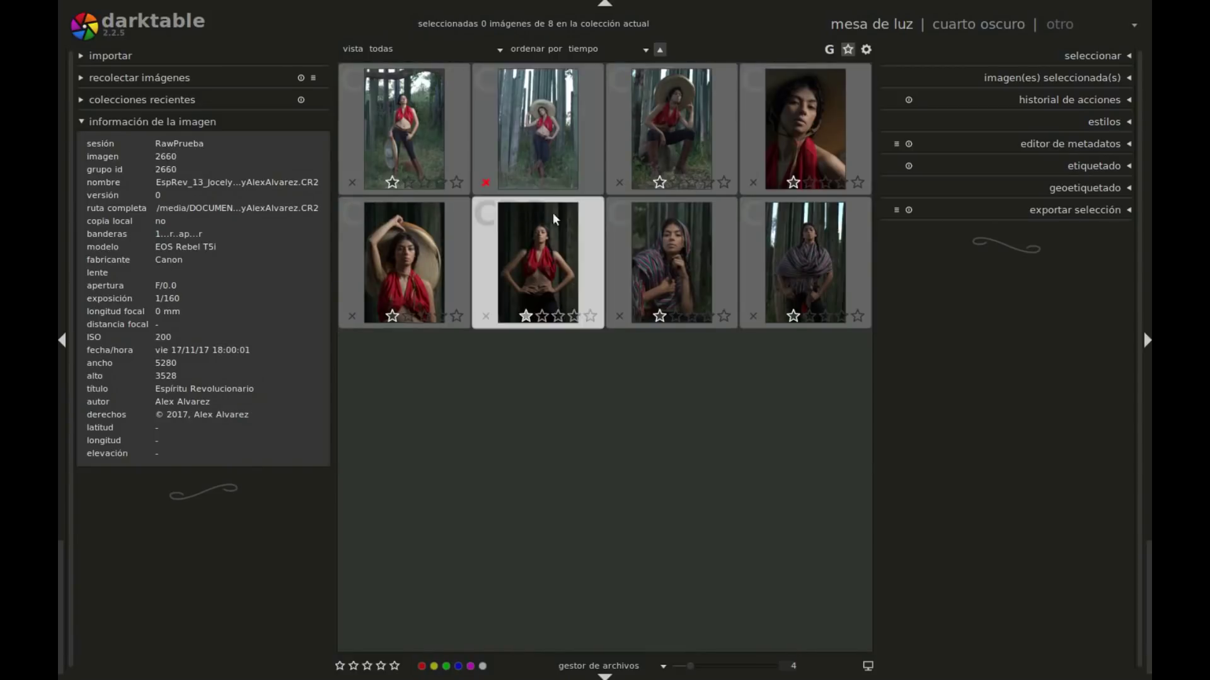
left_click(617, 184)
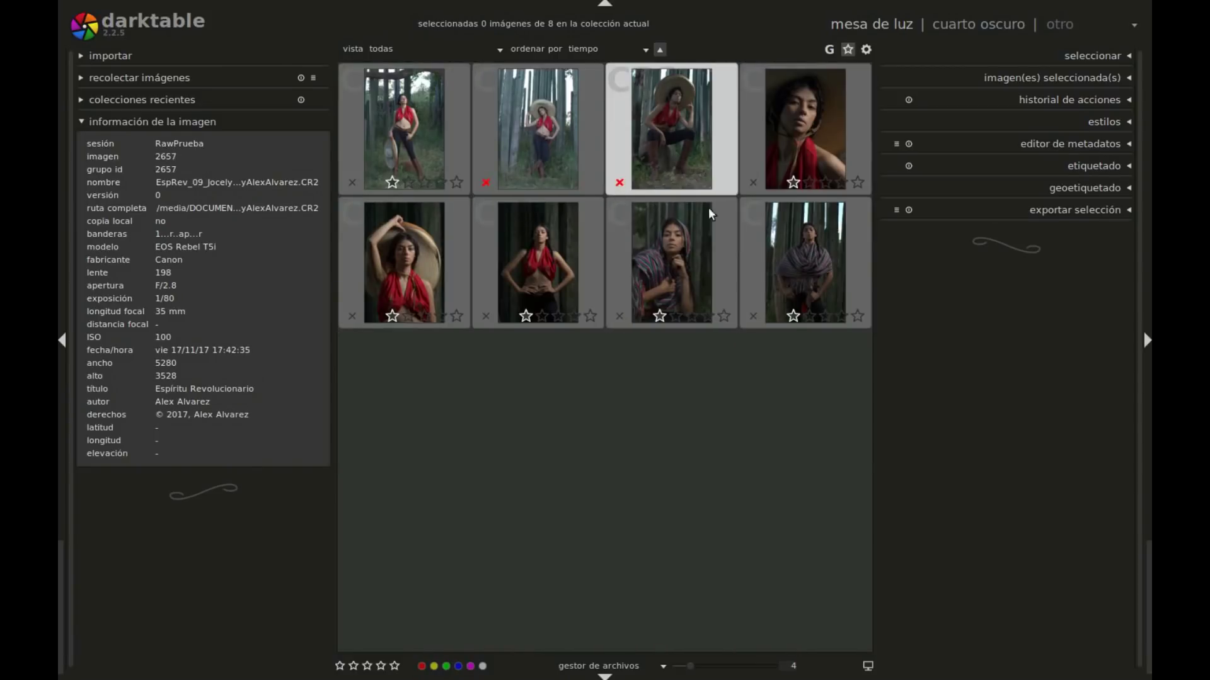
left_click(754, 183)
left_click(753, 316)
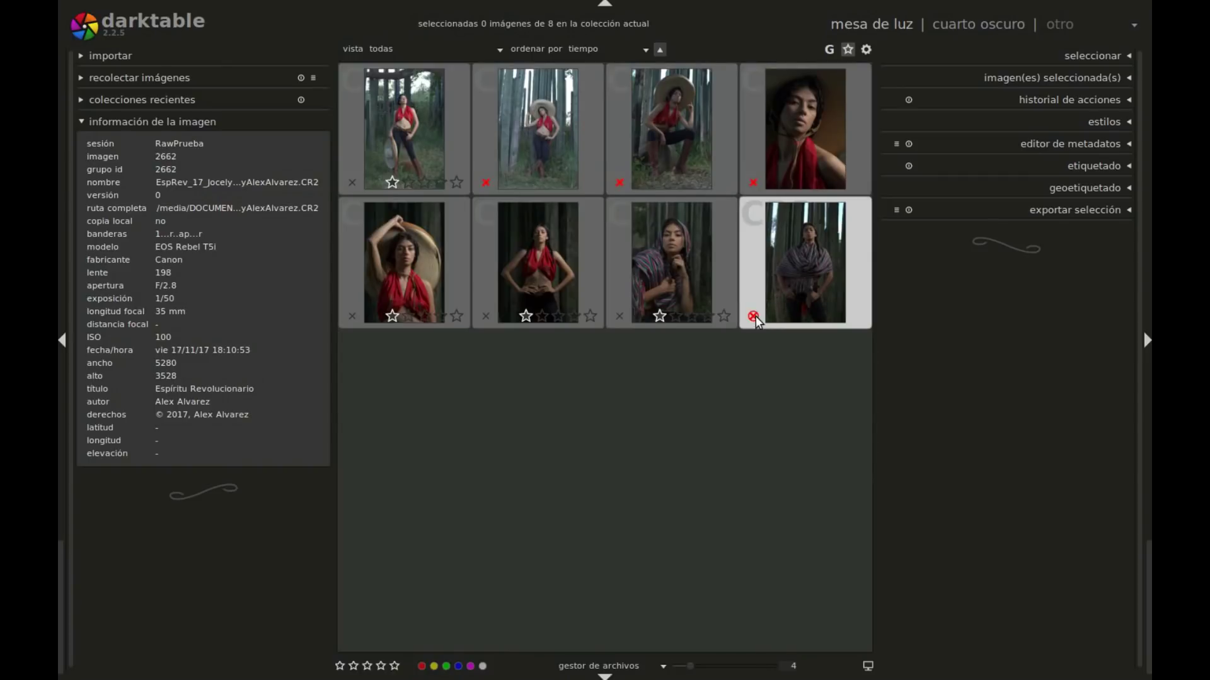
Step: Unreject those four portraits, then reject the third portrait again
left_click(753, 316)
left_click(754, 183)
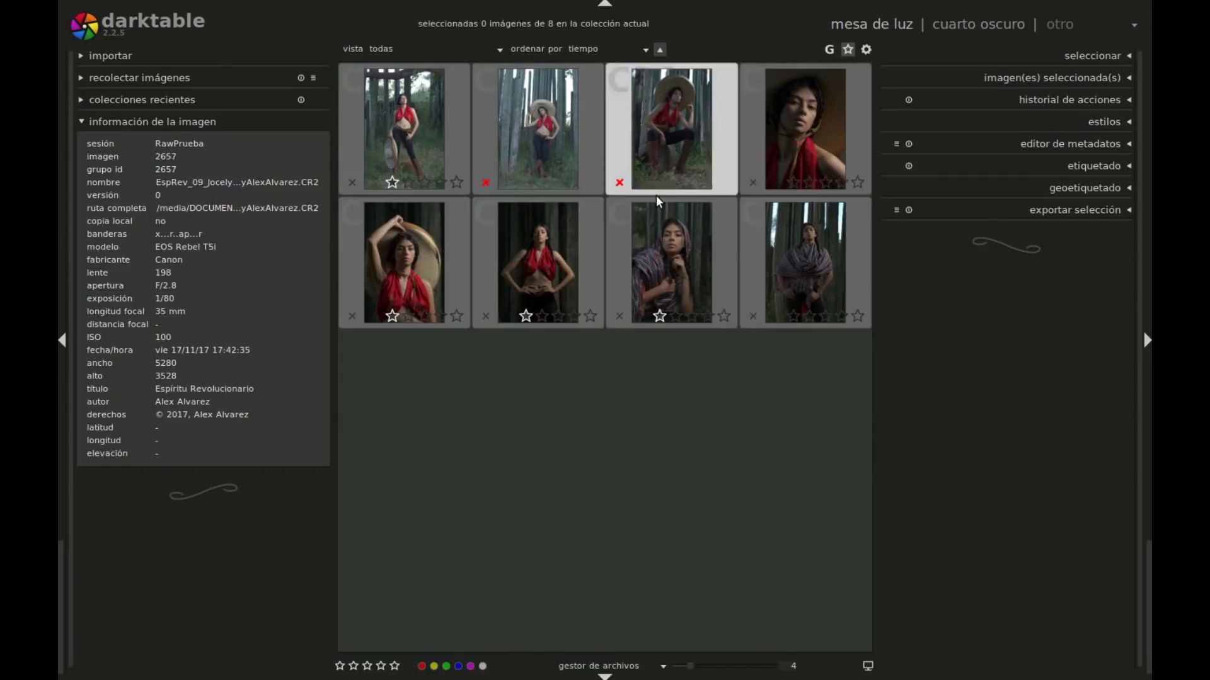
left_click(619, 183)
left_click(486, 182)
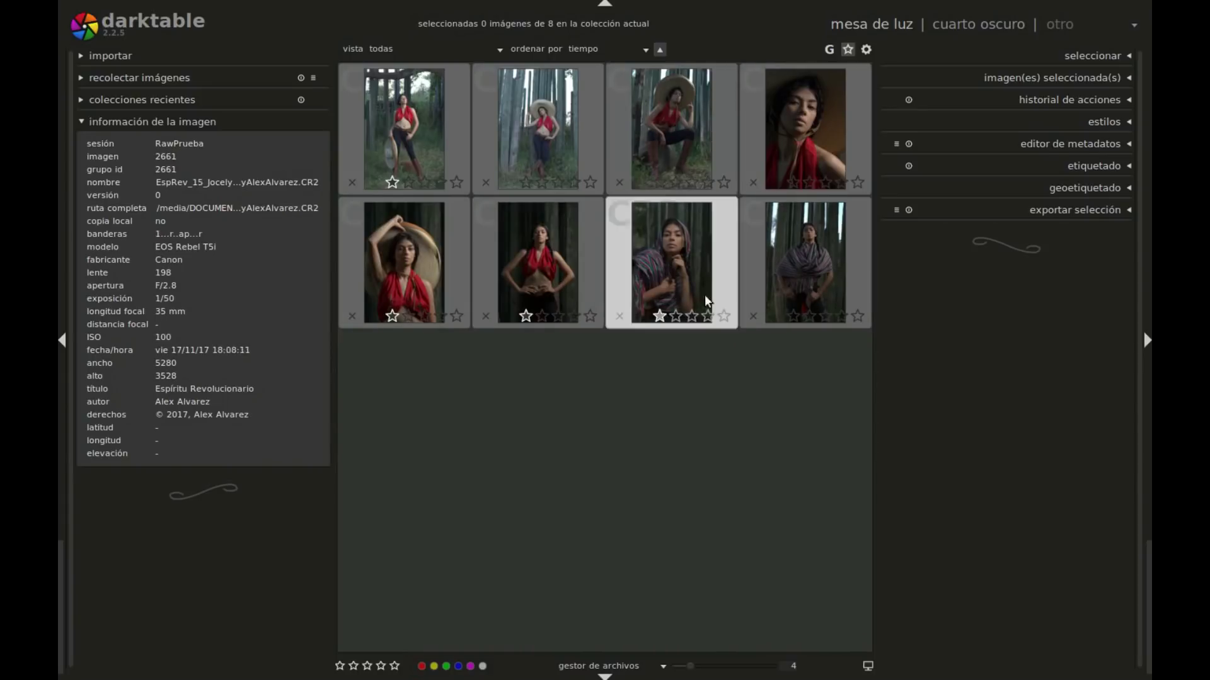
left_click(619, 183)
left_click(400, 51)
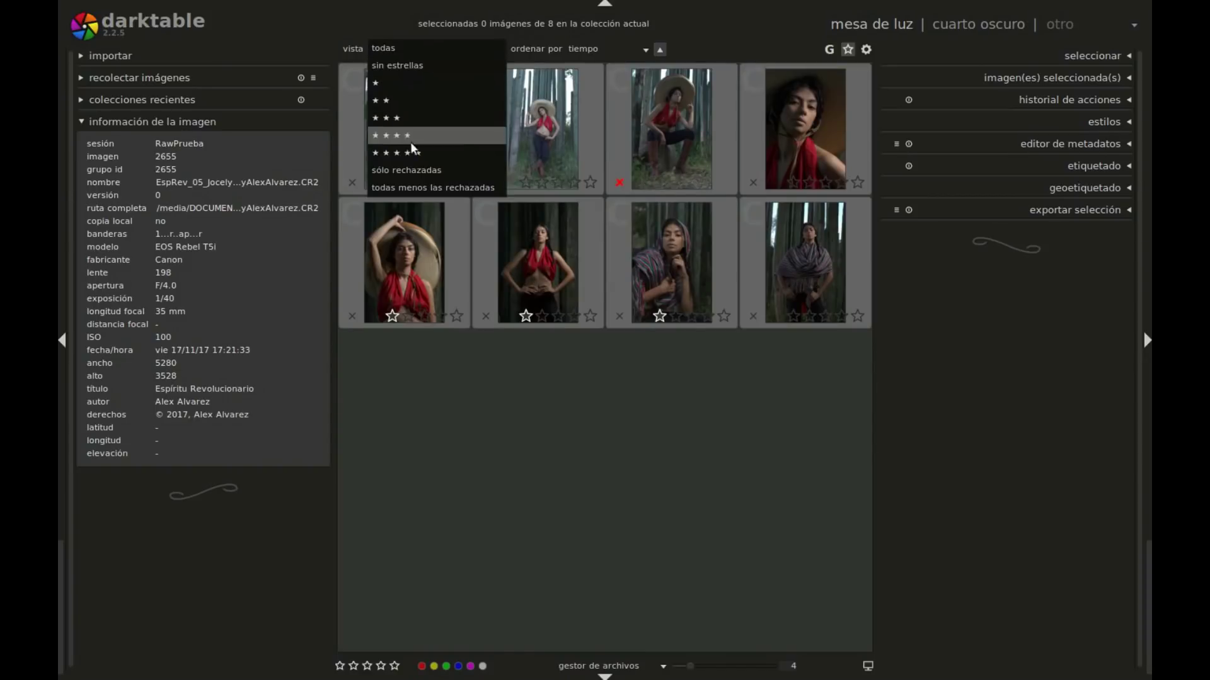
left_click(434, 187)
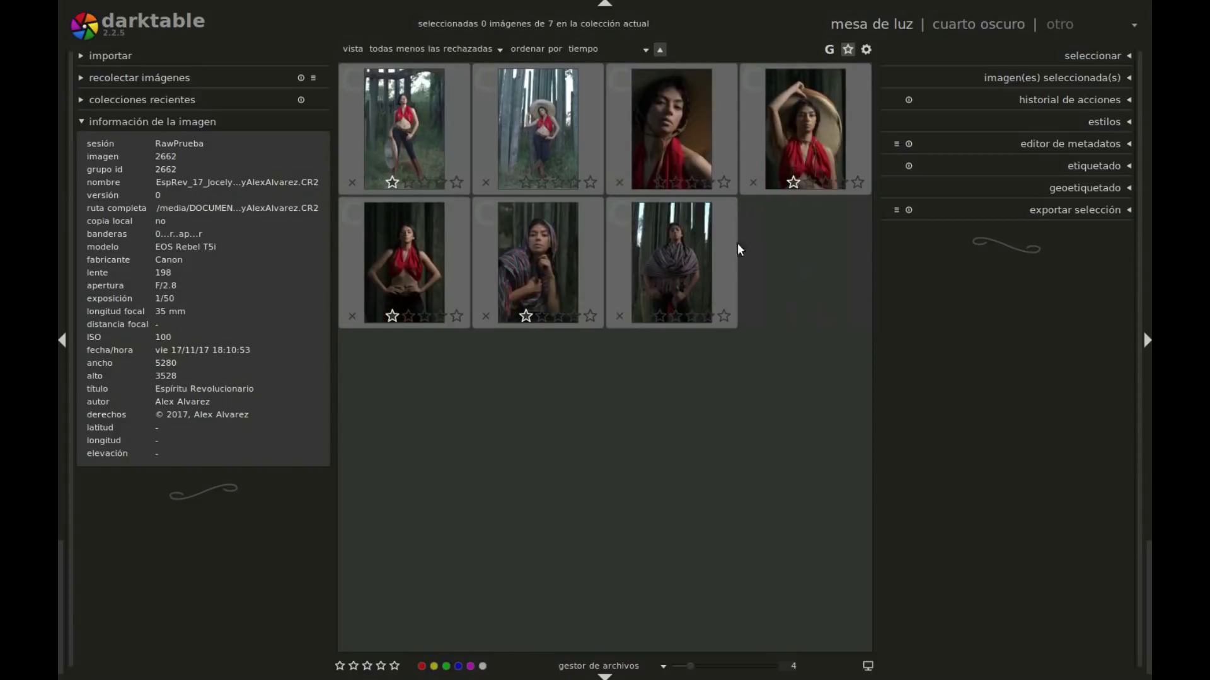
left_click(409, 48)
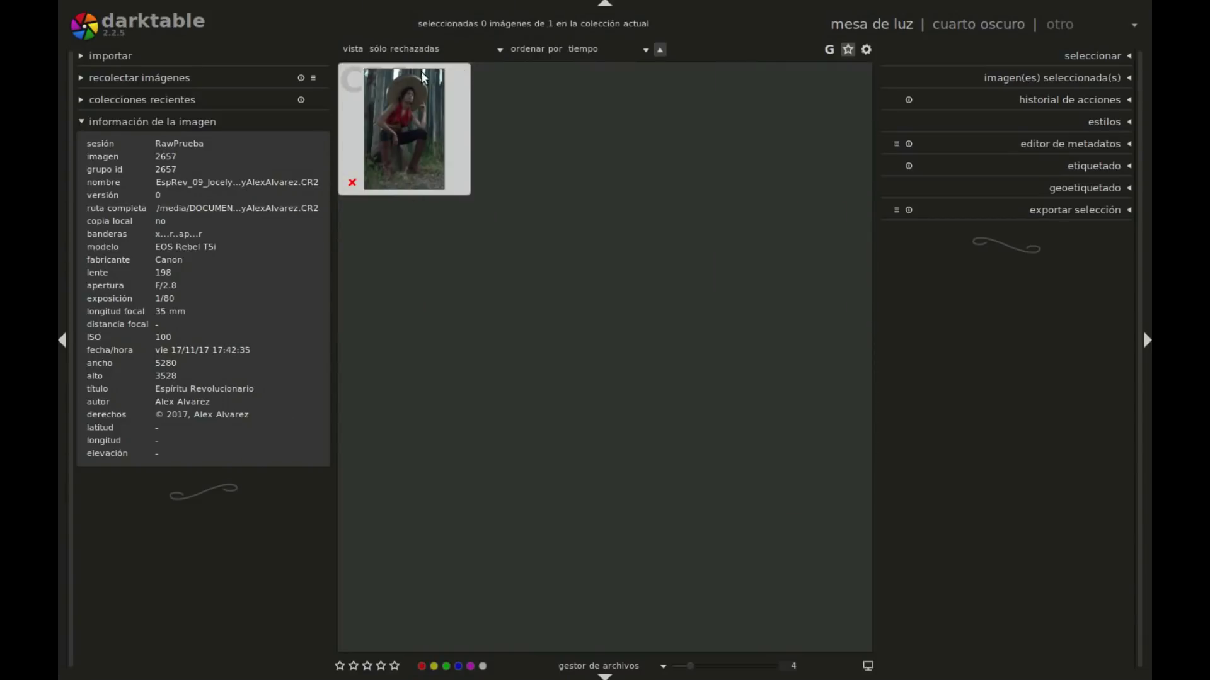
left_click(419, 48)
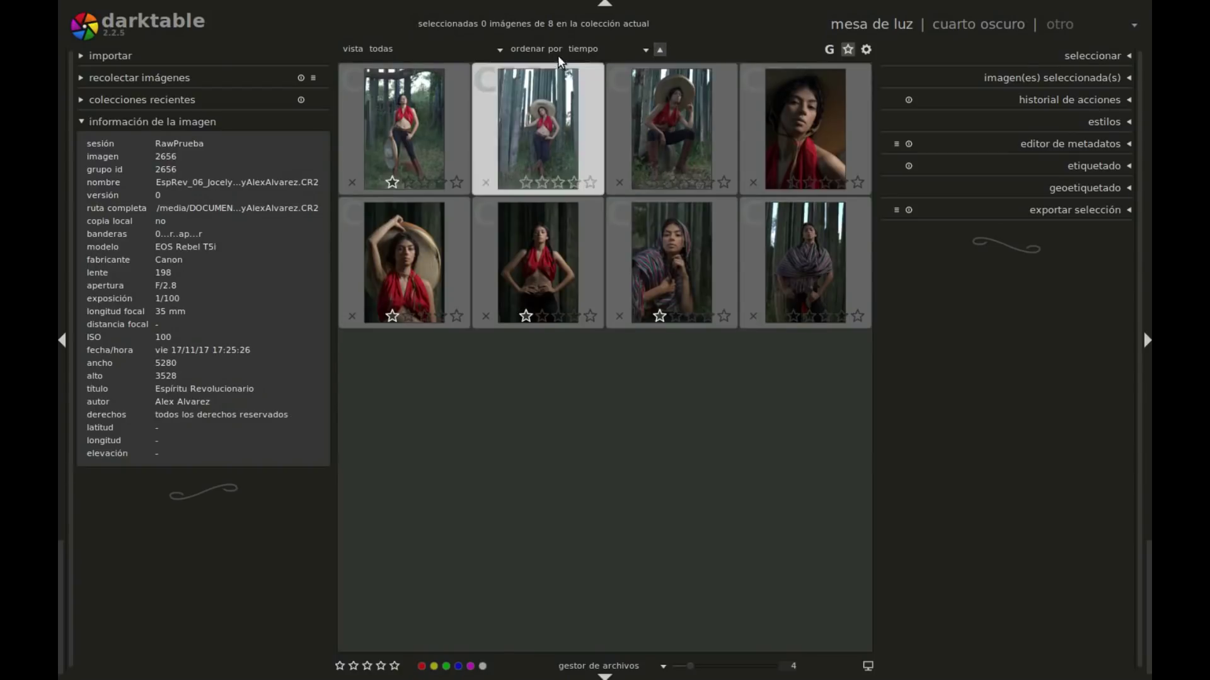
Step: Try sorting by nombre and tiempo, ending on valoración (rating)
left_click(585, 48)
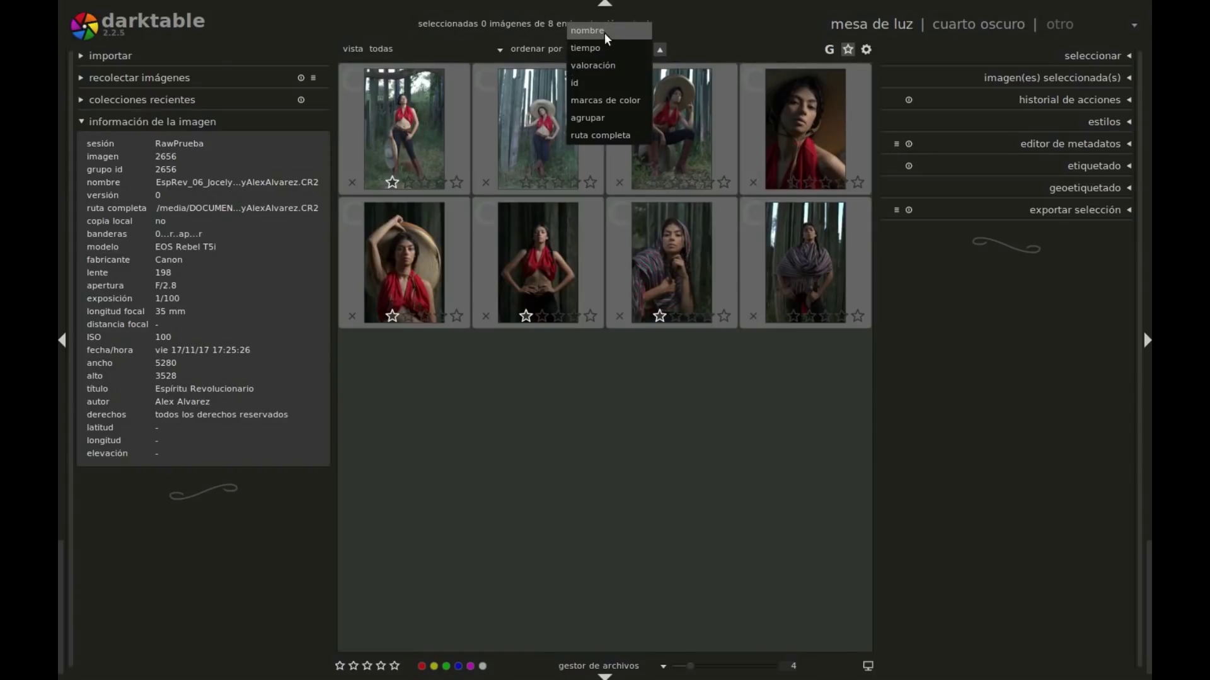
left_click(604, 33)
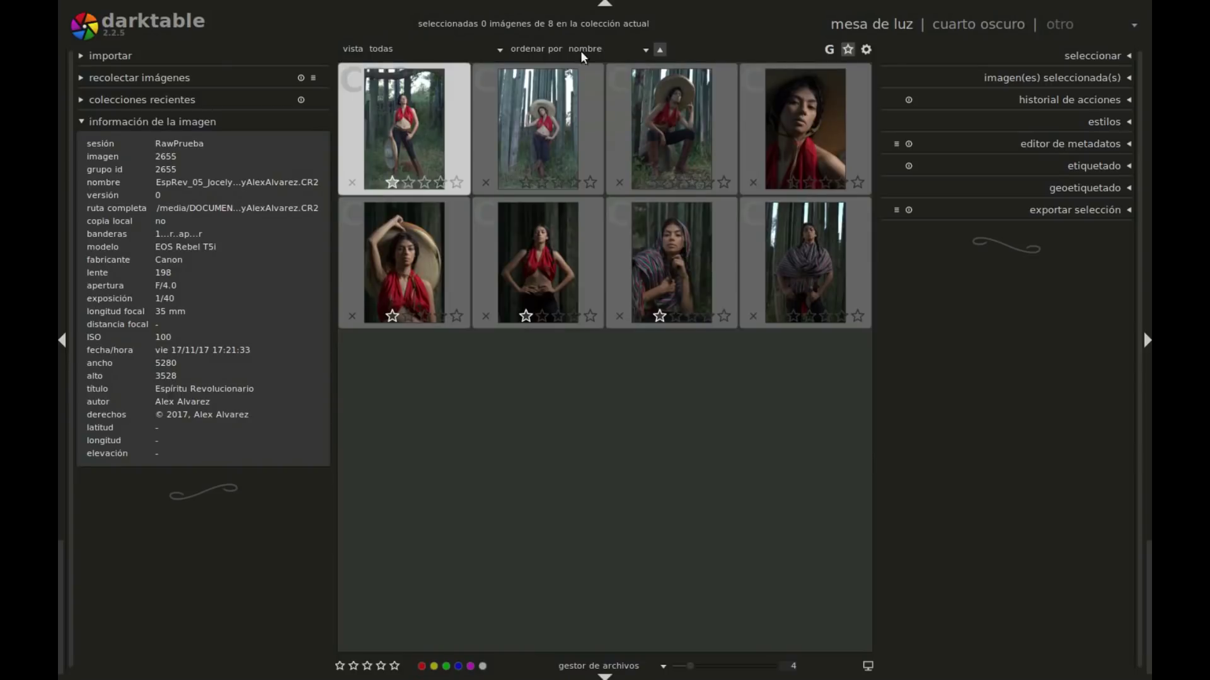
left_click(582, 48)
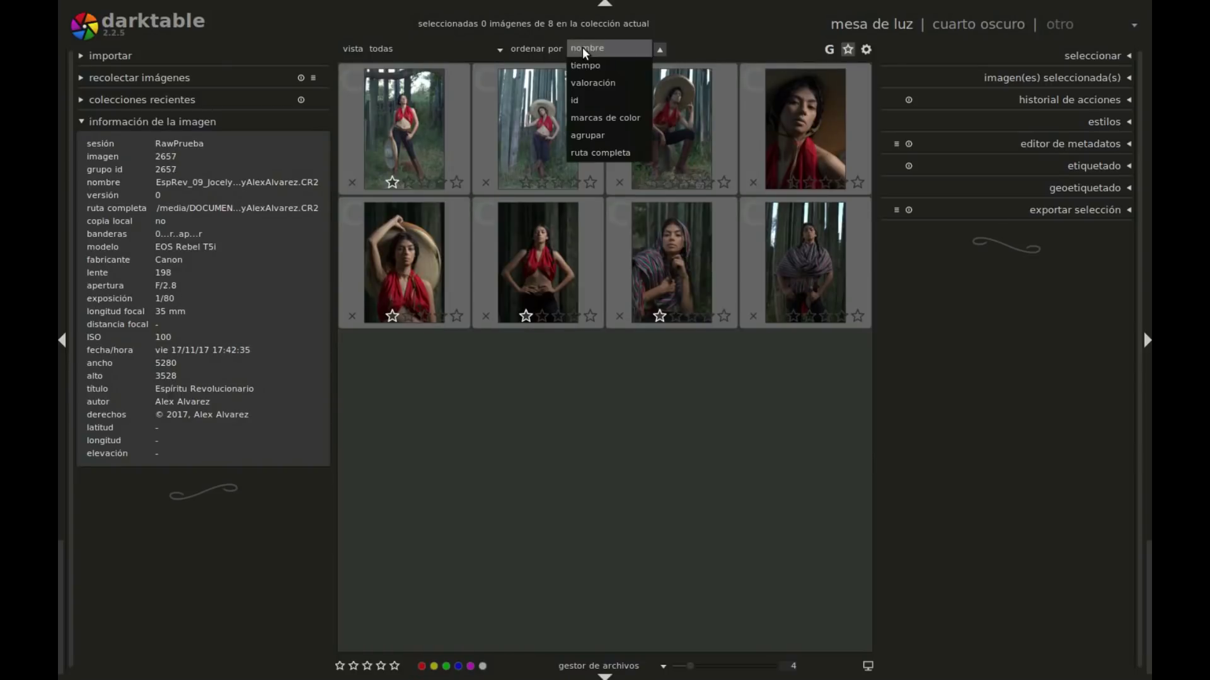
left_click(594, 64)
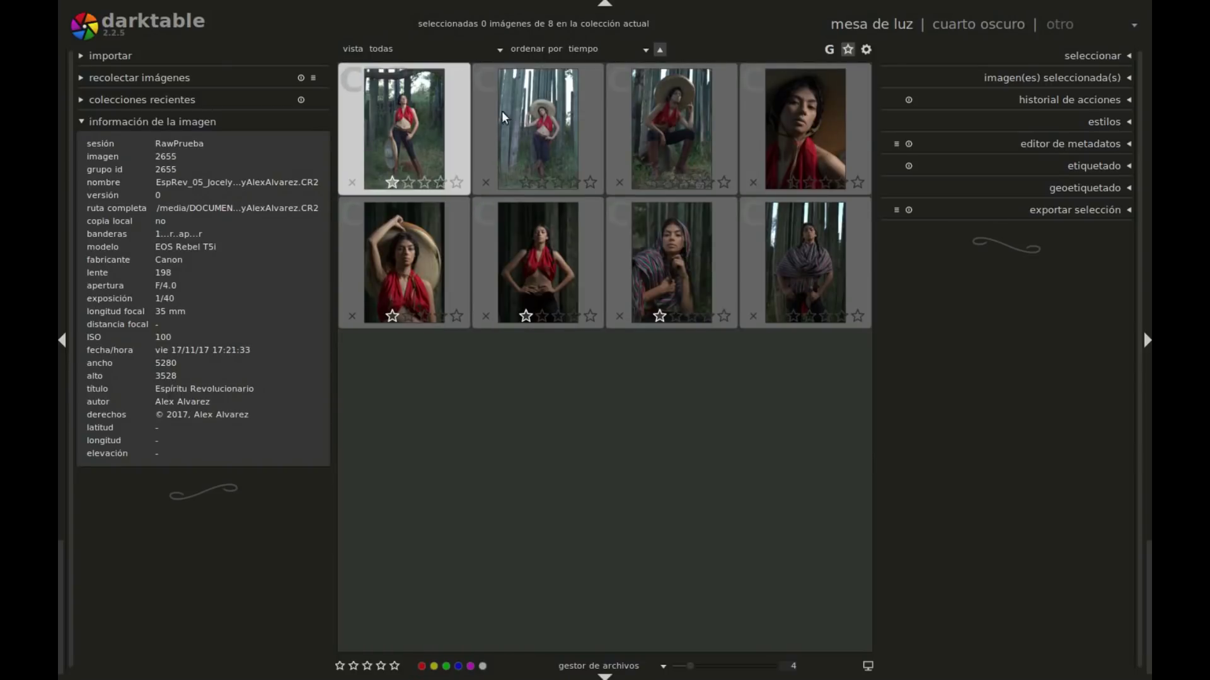
left_click(570, 46)
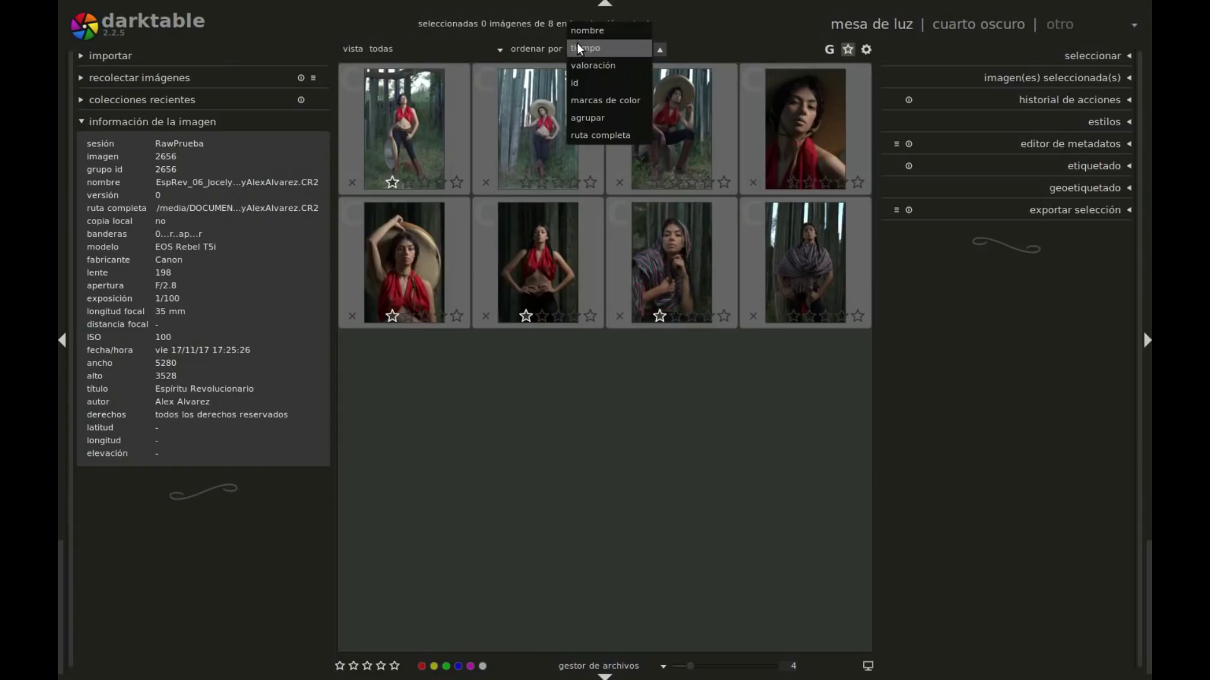
left_click(602, 66)
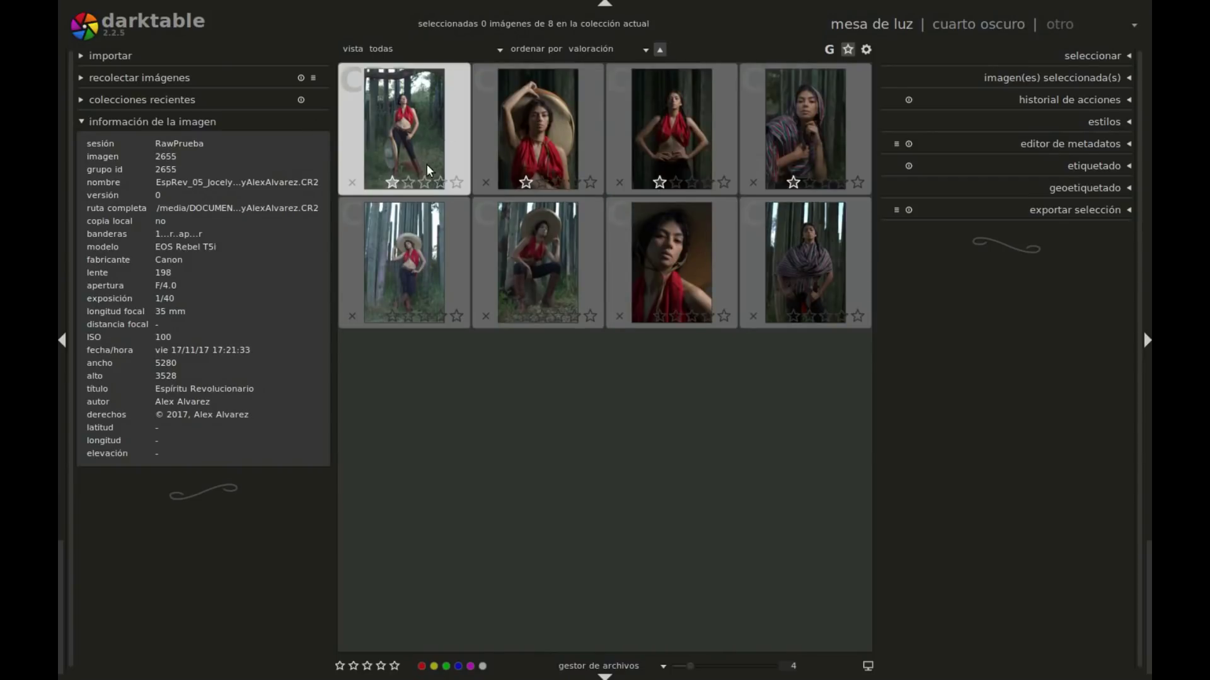
Step: Rate the hands-on-hips portrait three stars and toggle the rating sort direction
left_click(691, 181)
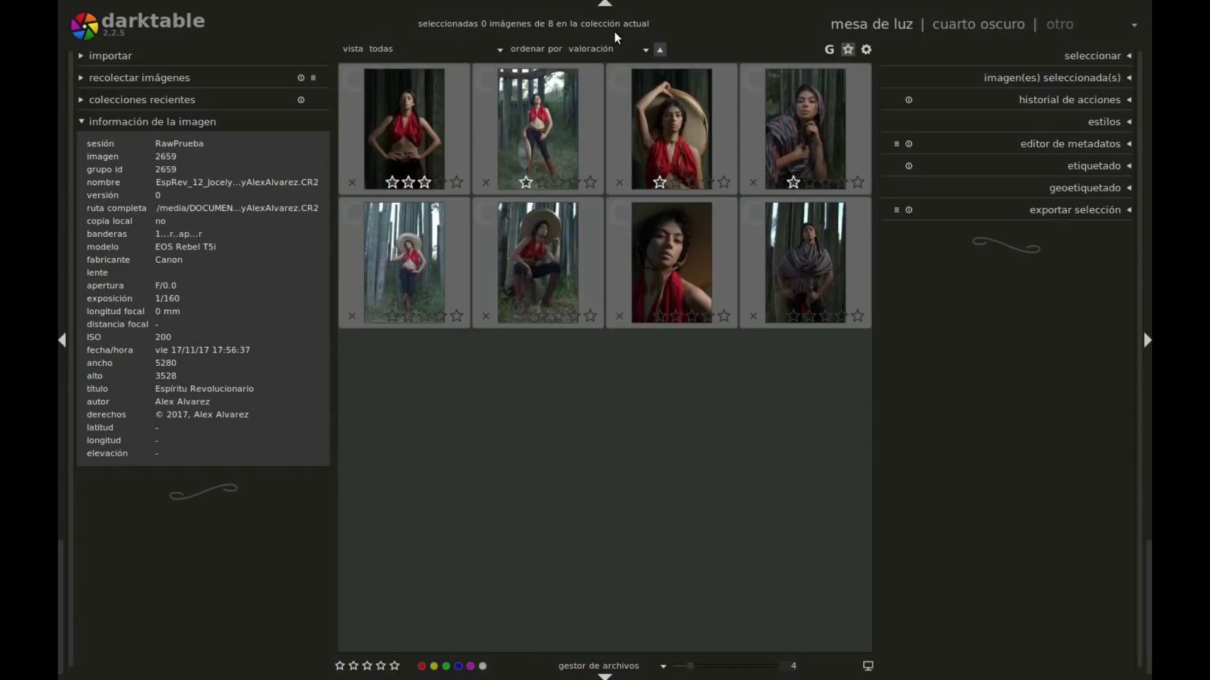
left_click(646, 51)
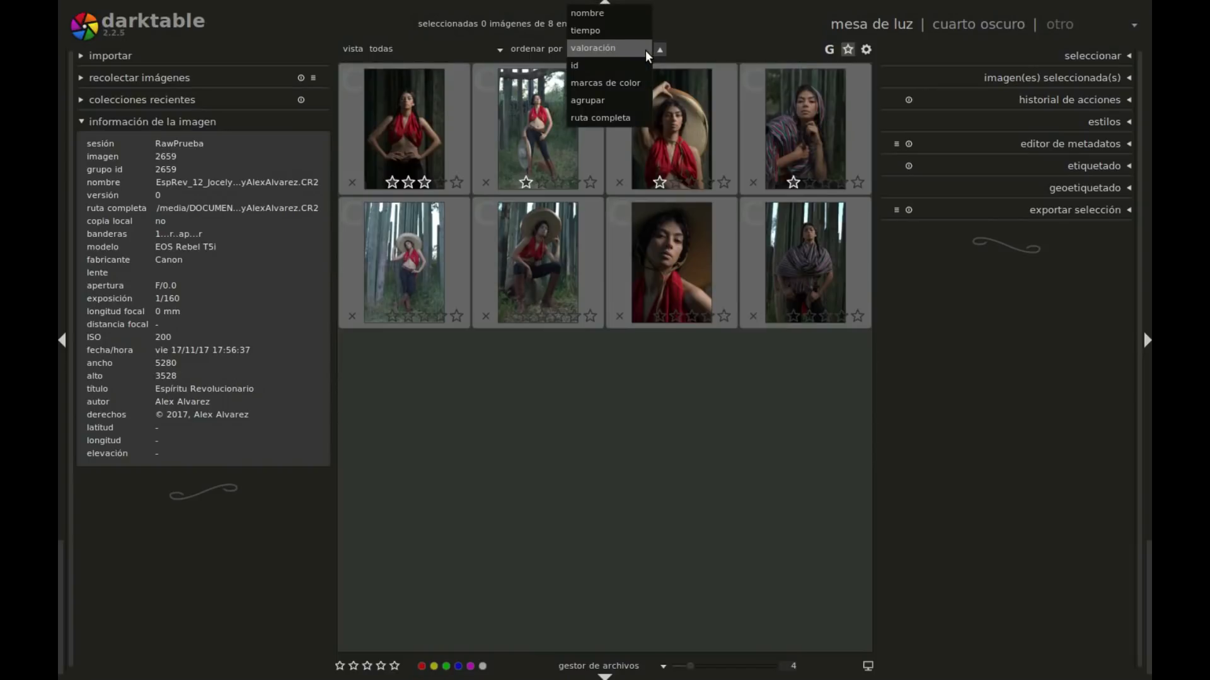
left_click(652, 51)
left_click(646, 50)
left_click(648, 48)
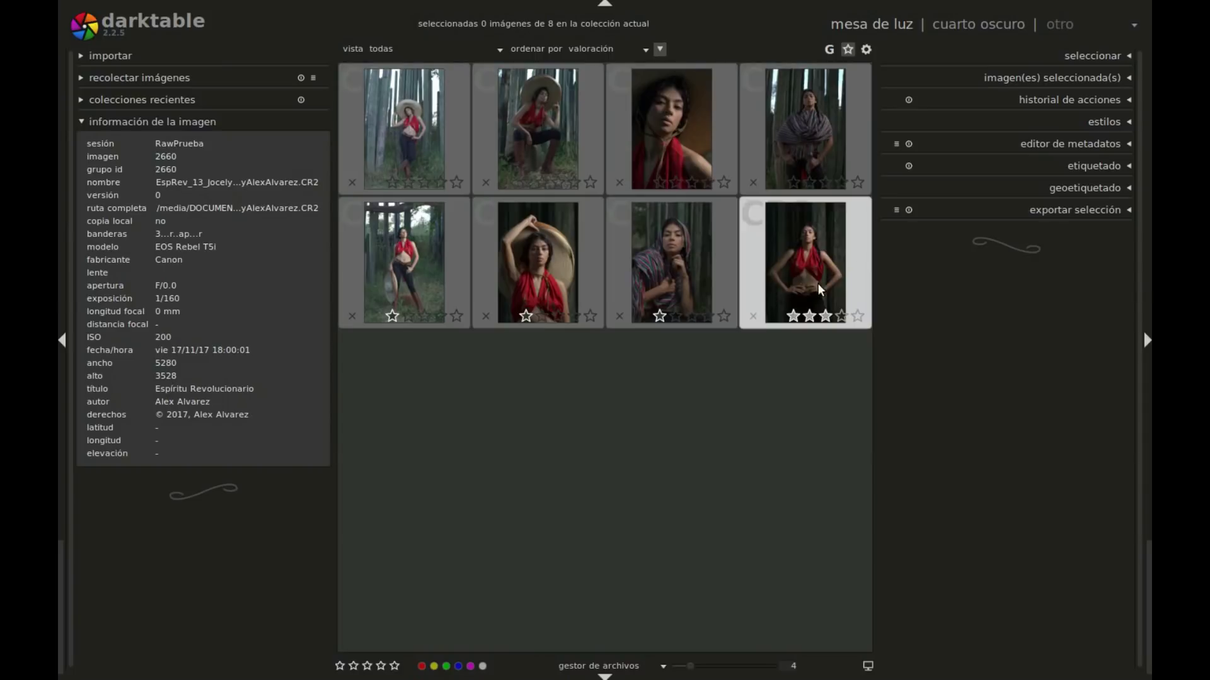
left_click(659, 48)
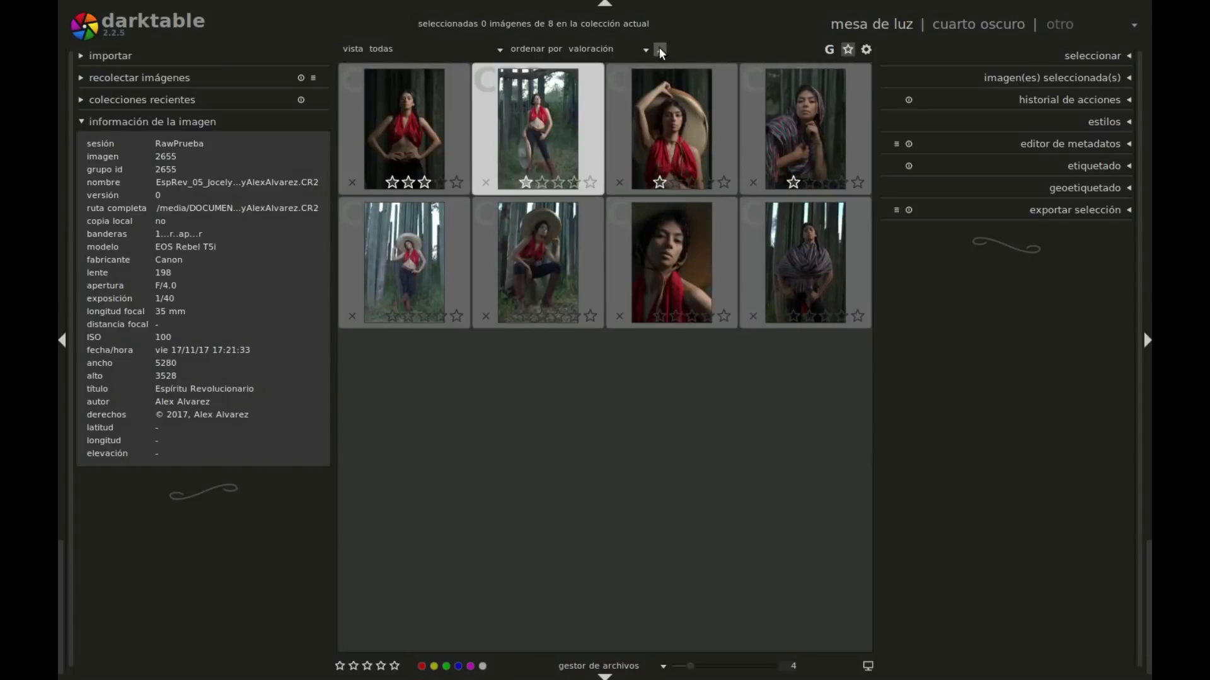
left_click(646, 49)
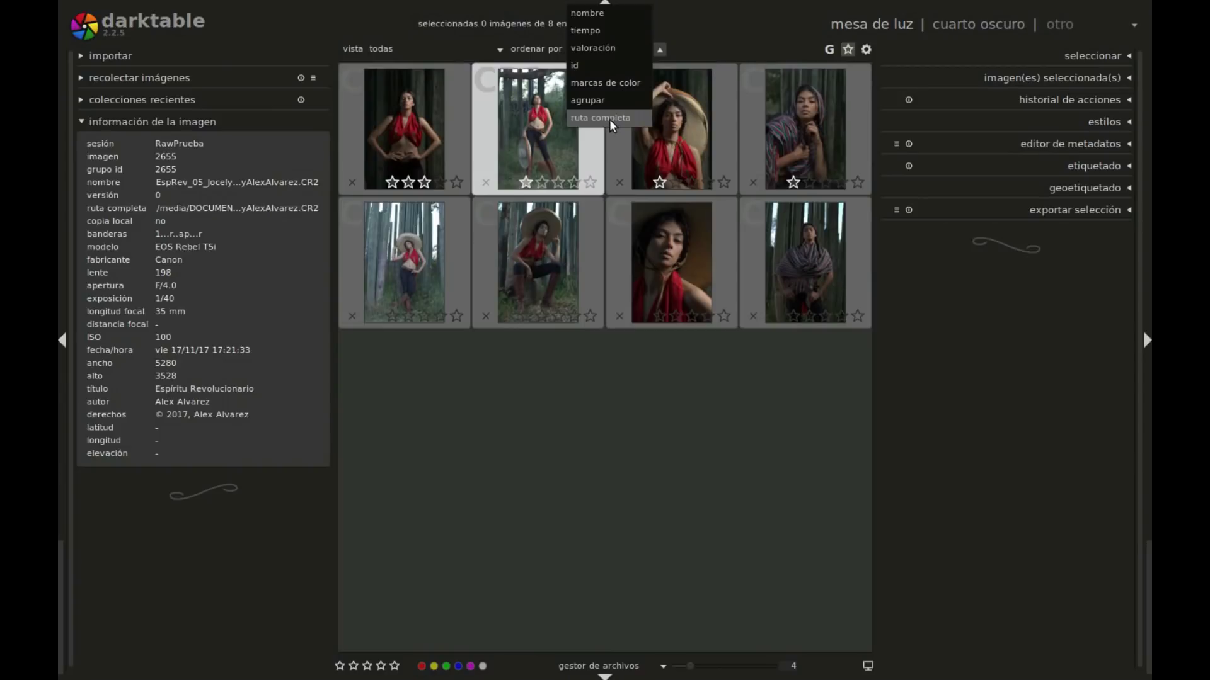
left_click(602, 39)
scroll(598, 32, "up", 1)
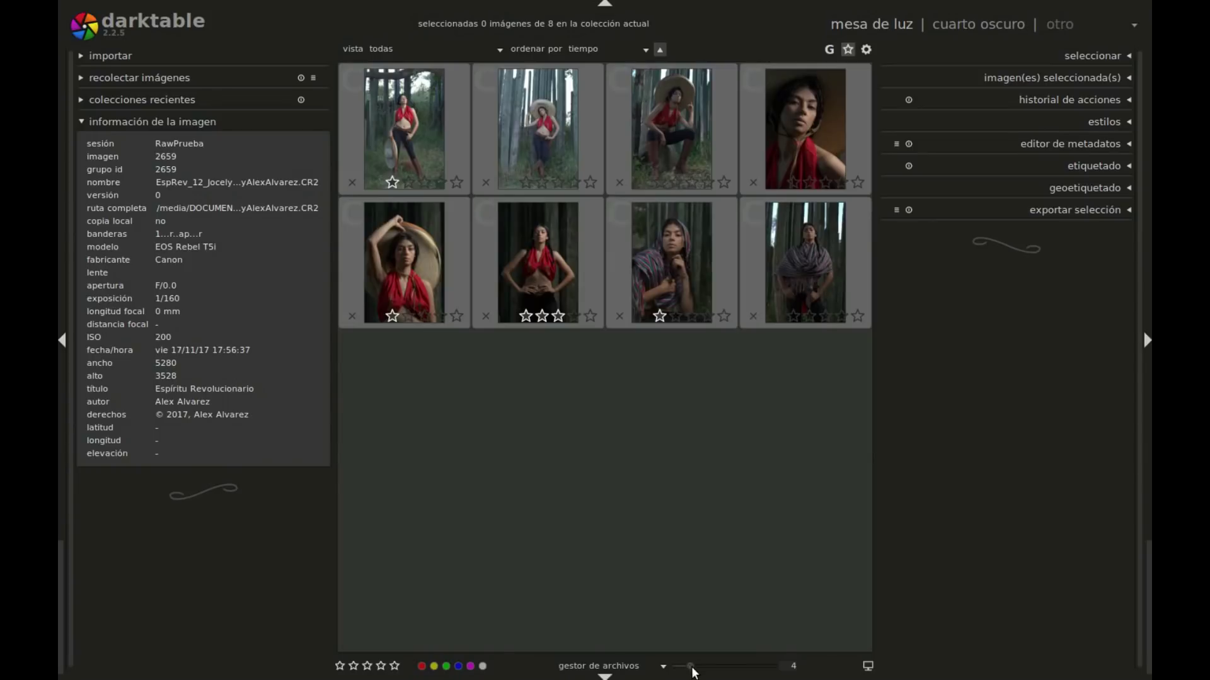
Step: Set the sort order back to tiempo and scroll the zoom slider through its range
scroll(692, 671, "down", 1)
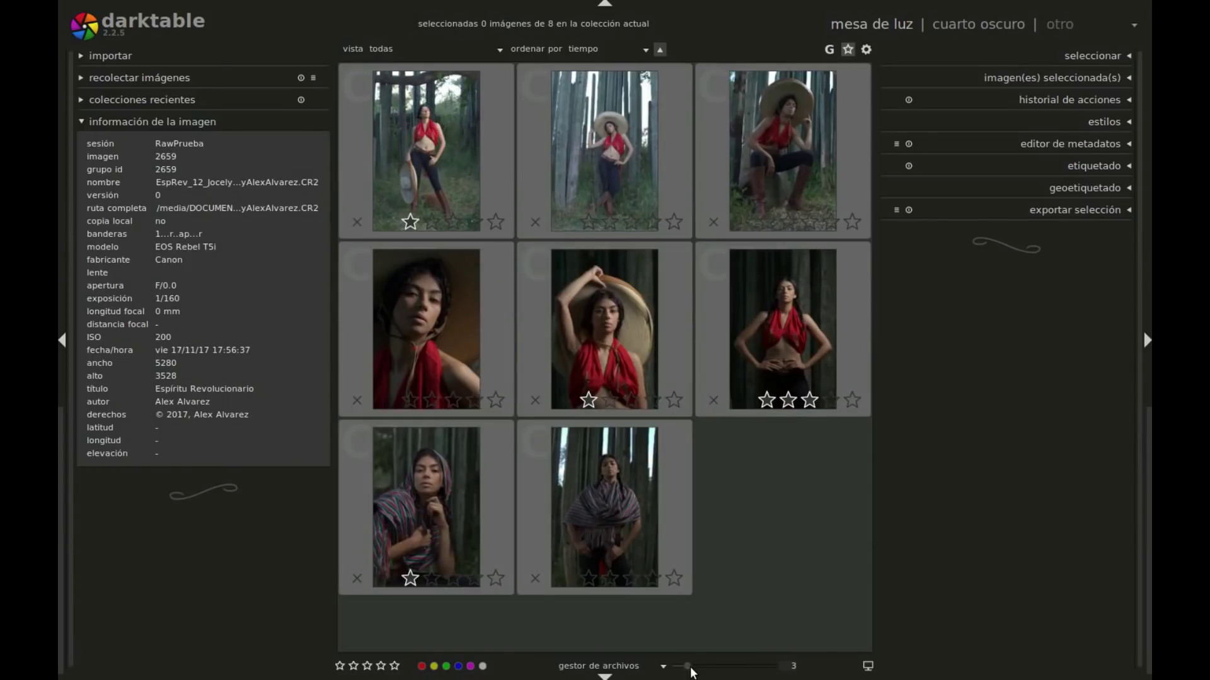
scroll(680, 672, "down", 1)
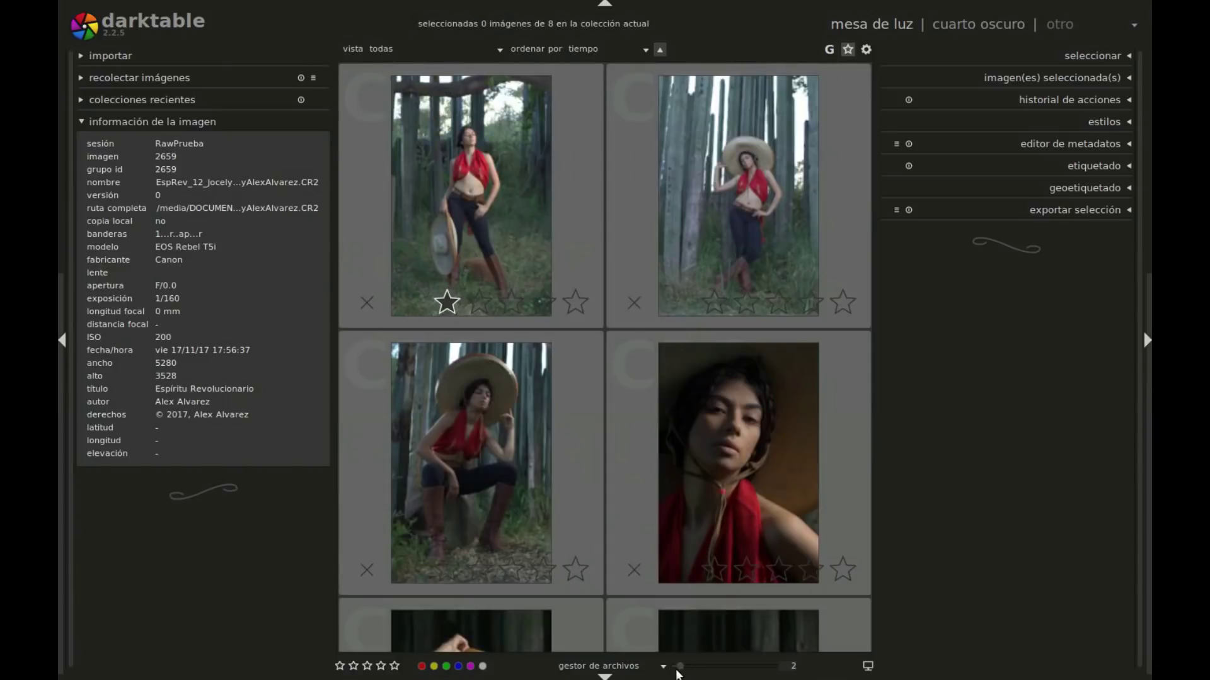
scroll(678, 672, "down", 1)
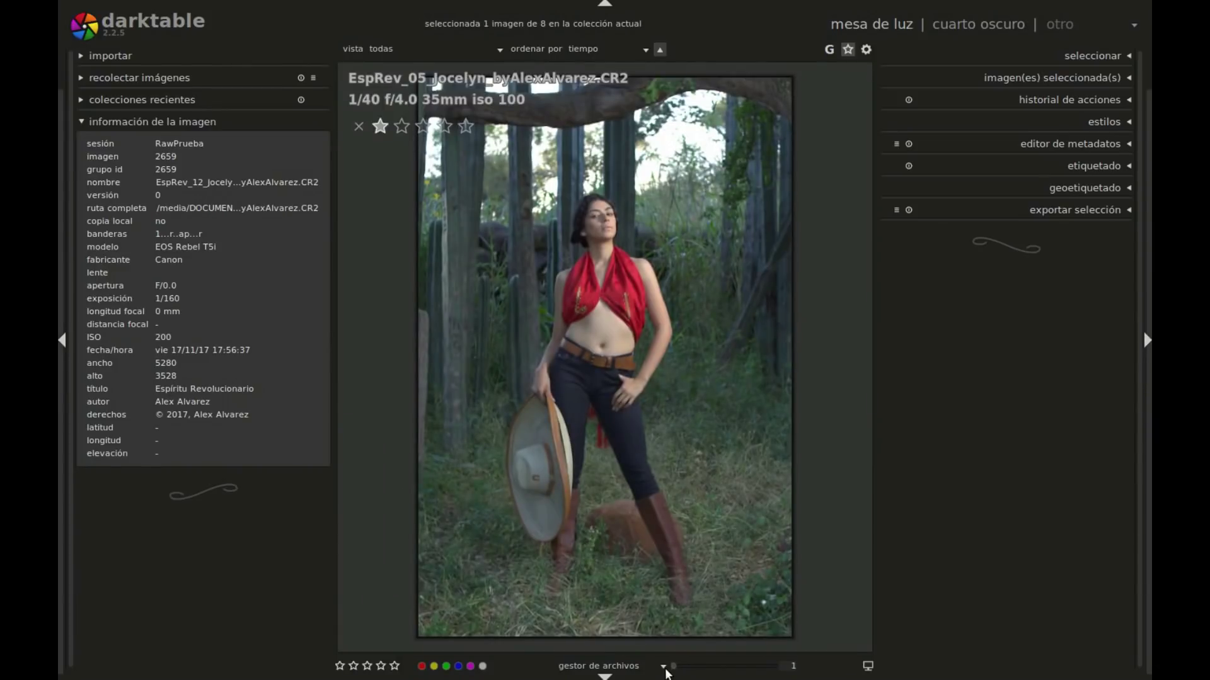
scroll(703, 678, "up", 3)
scroll(760, 674, "up", 1)
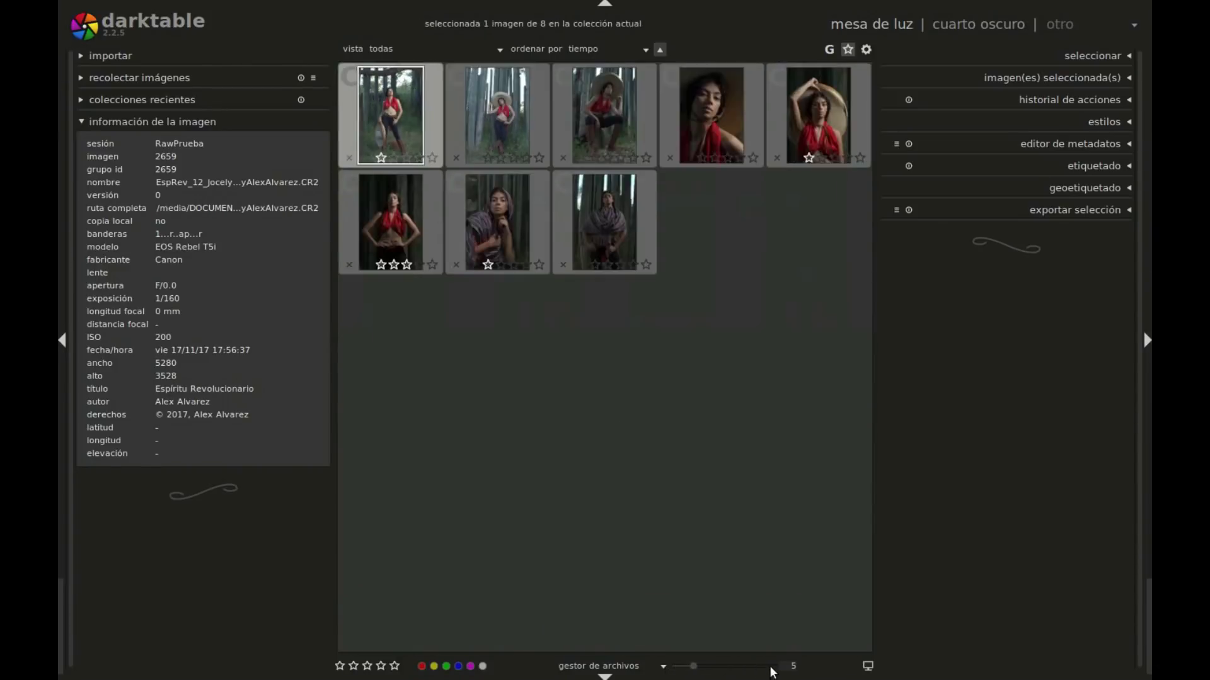
scroll(781, 673, "up", 1)
scroll(812, 673, "up", 1)
scroll(851, 673, "up", 2)
scroll(868, 673, "up", 1)
scroll(879, 672, "up", 2)
scroll(892, 673, "up", 1)
scroll(901, 673, "up", 2)
scroll(917, 674, "up", 1)
scroll(922, 676, "up", 1)
scroll(921, 675, "up", 1)
scroll(775, 669, "up", 3)
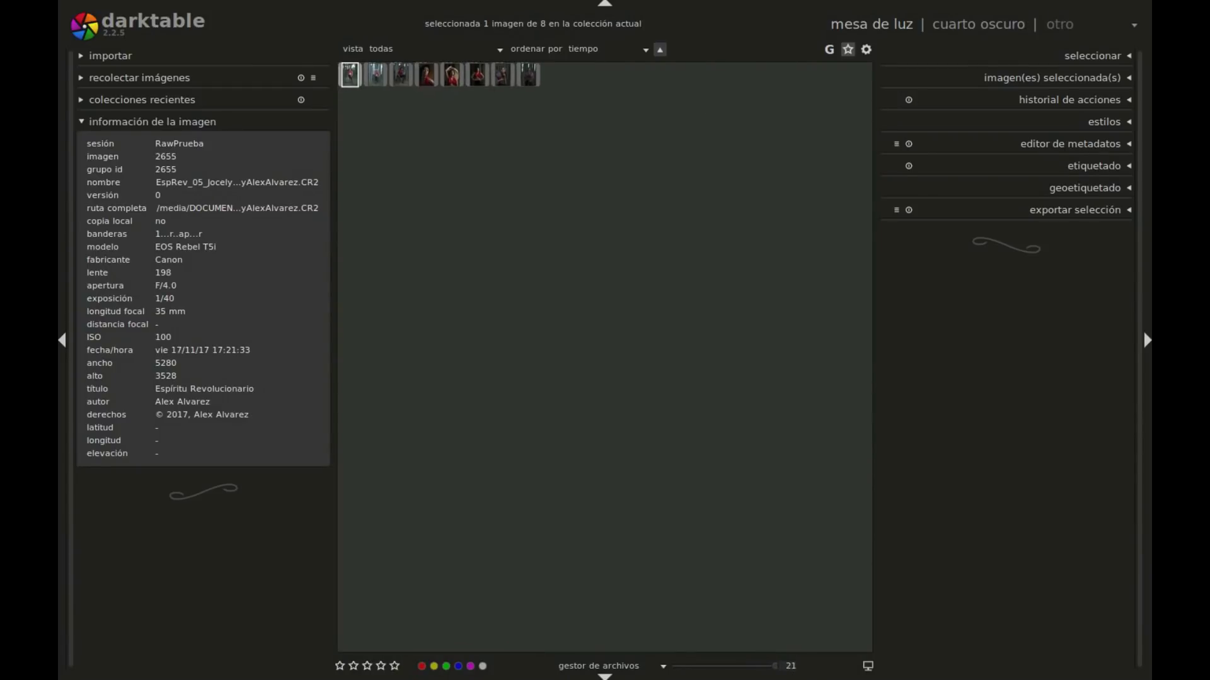
Step: Drag the zoom slider back to four thumbnails per row
left_click_drag(775, 669, 689, 669)
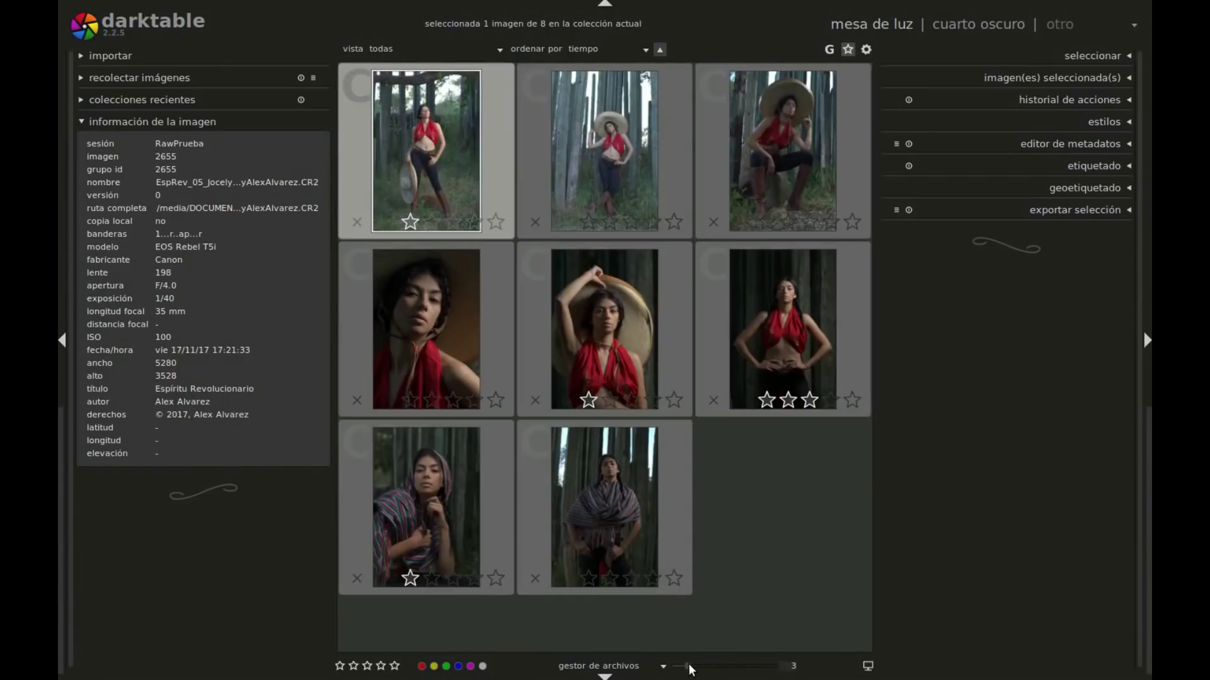
left_click_drag(689, 669, 693, 671)
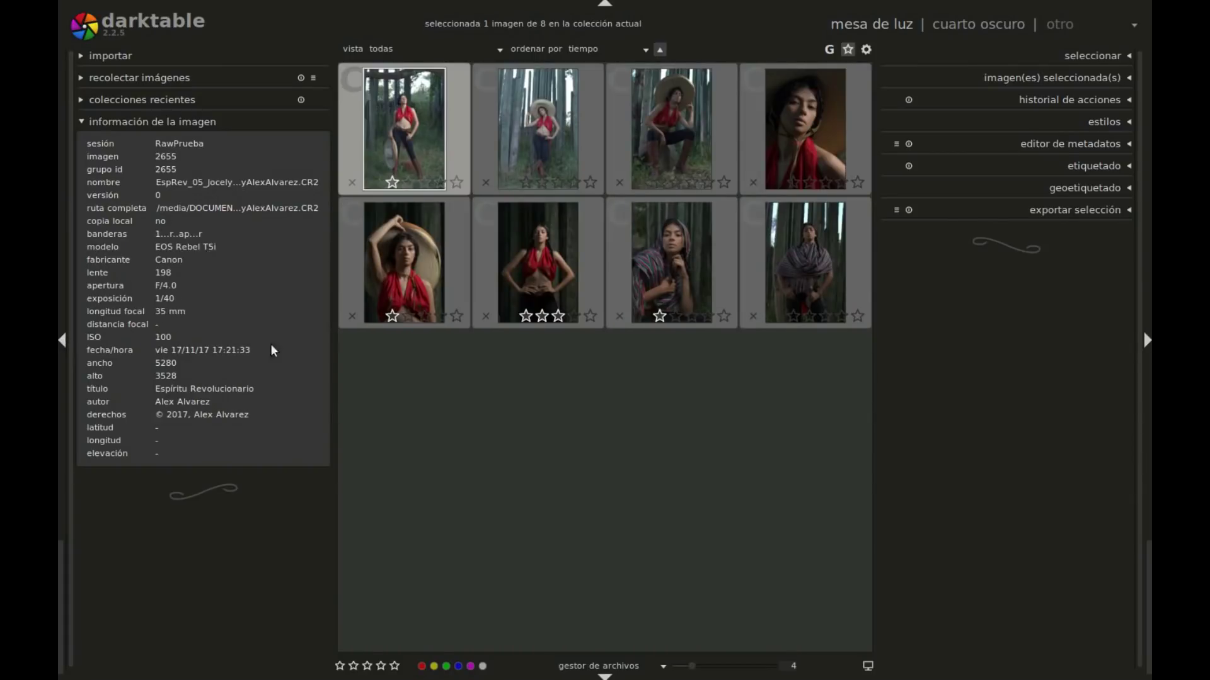
left_click(62, 341)
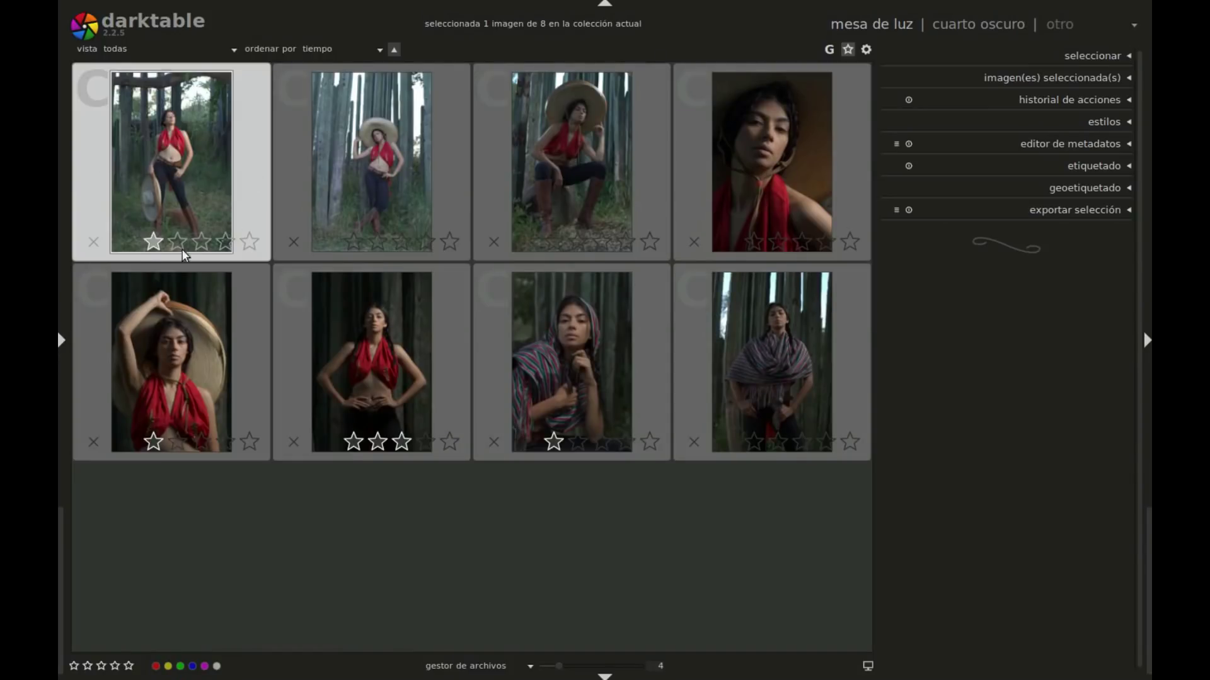
mouse_move(572, 163)
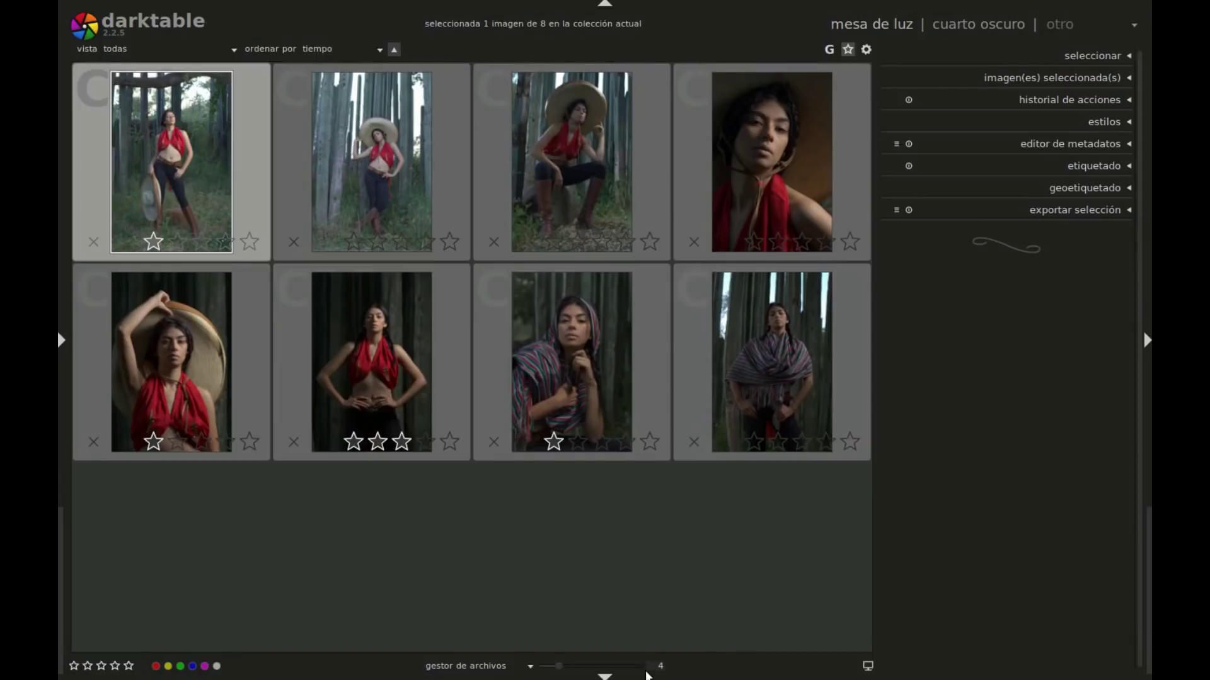
mouse_move(671, 130)
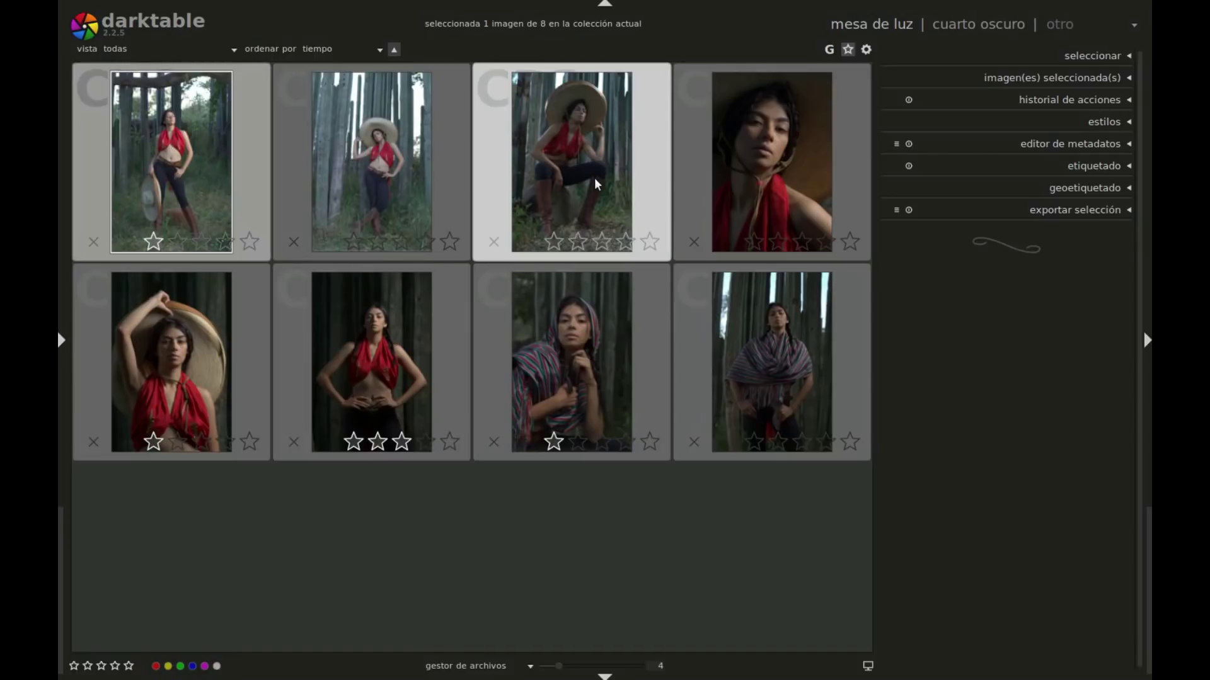
Step: Extend the selection to the first three portraits
left_click(587, 158, "shift")
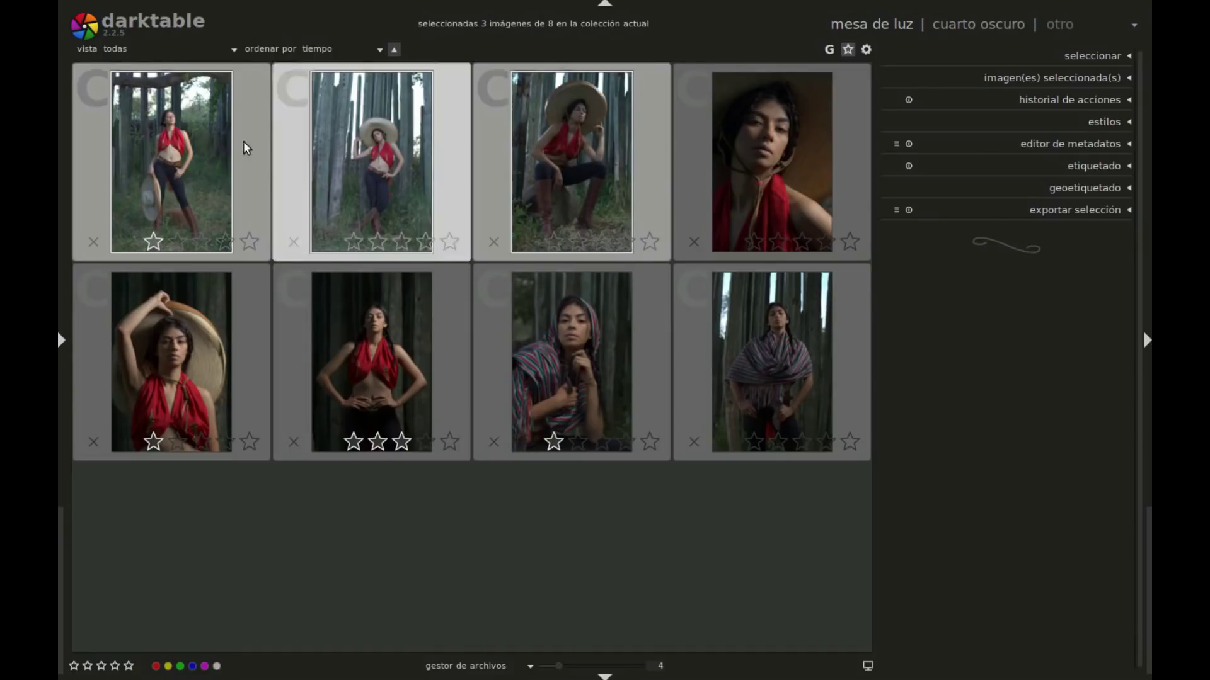
Step: Rate the first three portraits two stars with red labels; label the hands-on-hips portrait yellow, green and blue
left_click(88, 666)
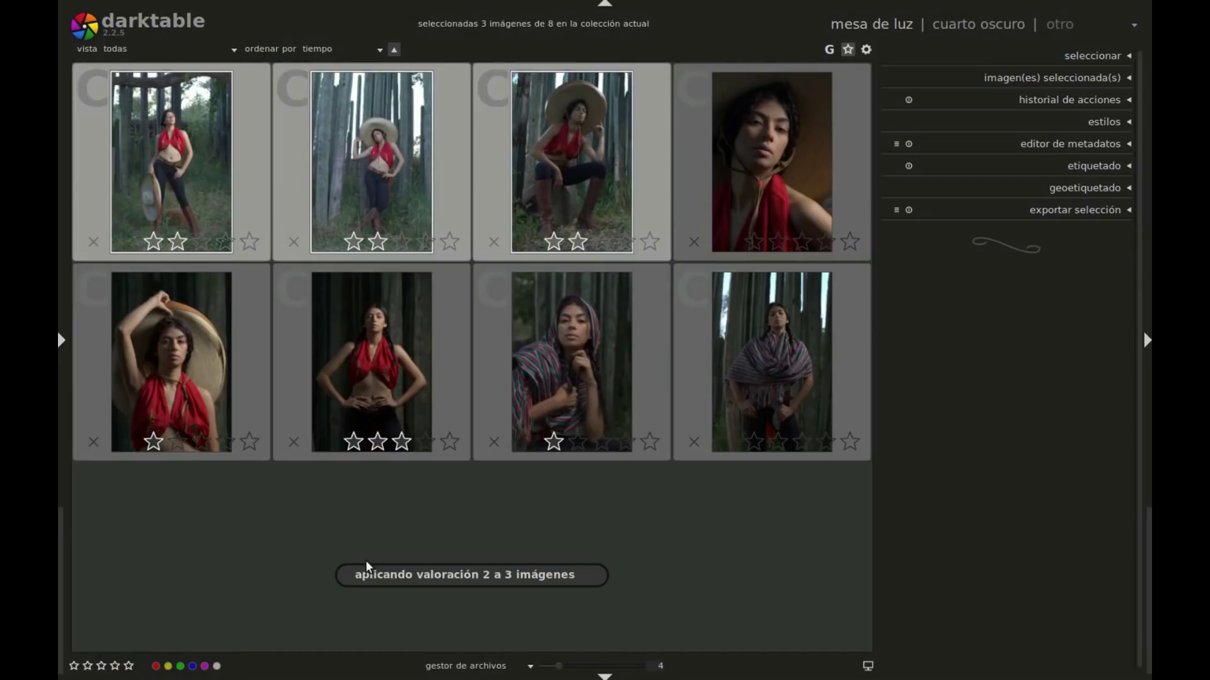
left_click(155, 666)
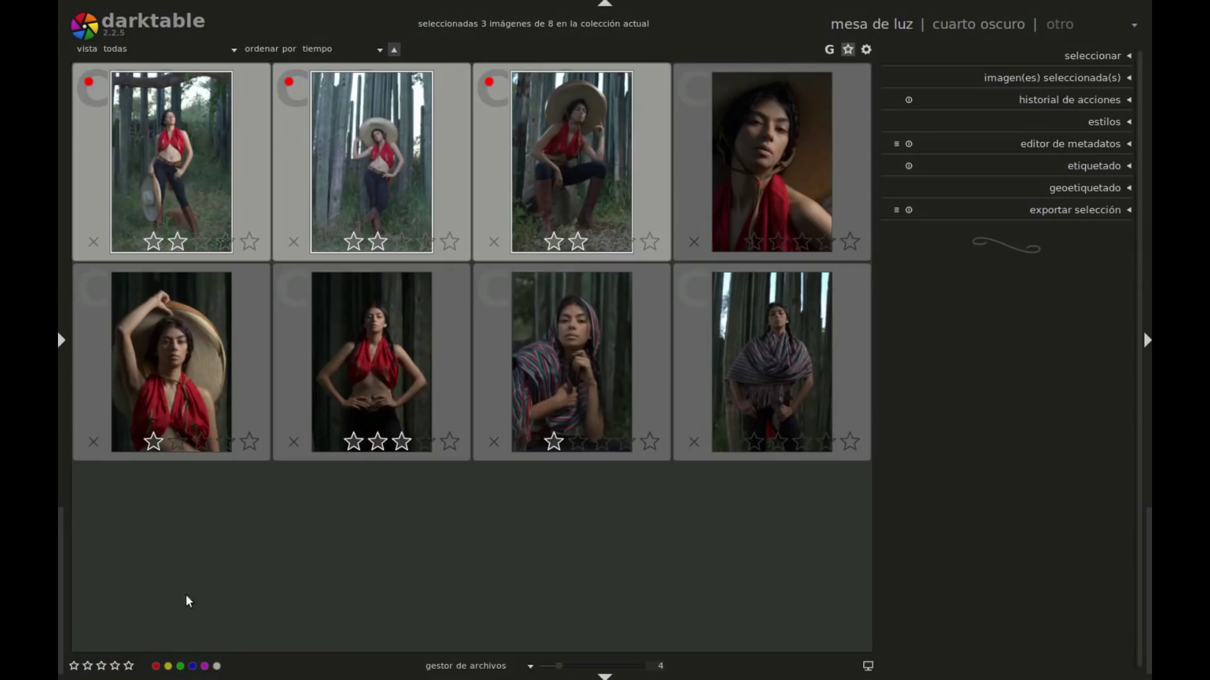
left_click(406, 344)
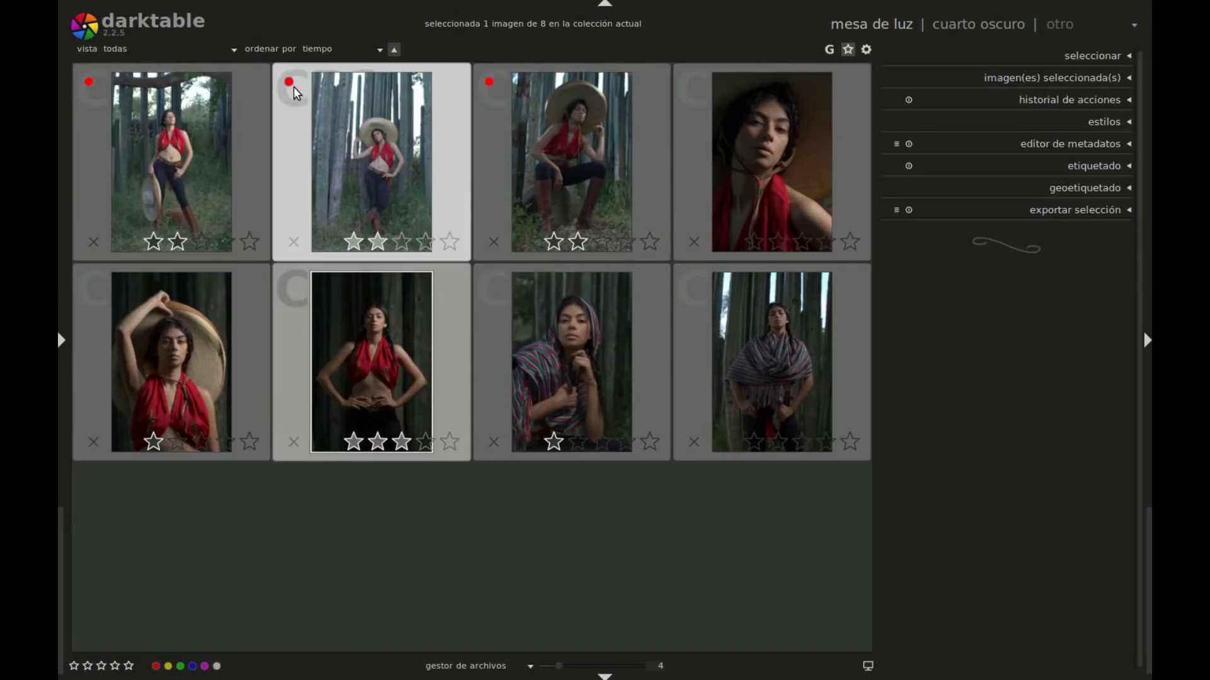
left_click(168, 666)
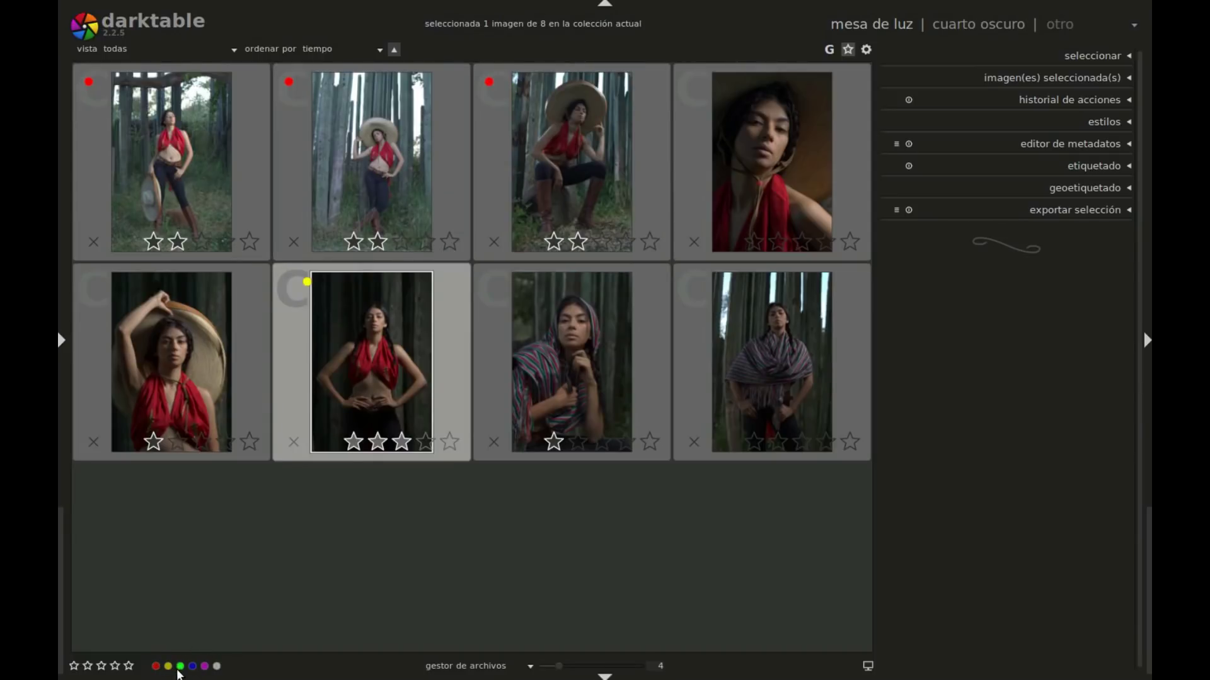
left_click(192, 666)
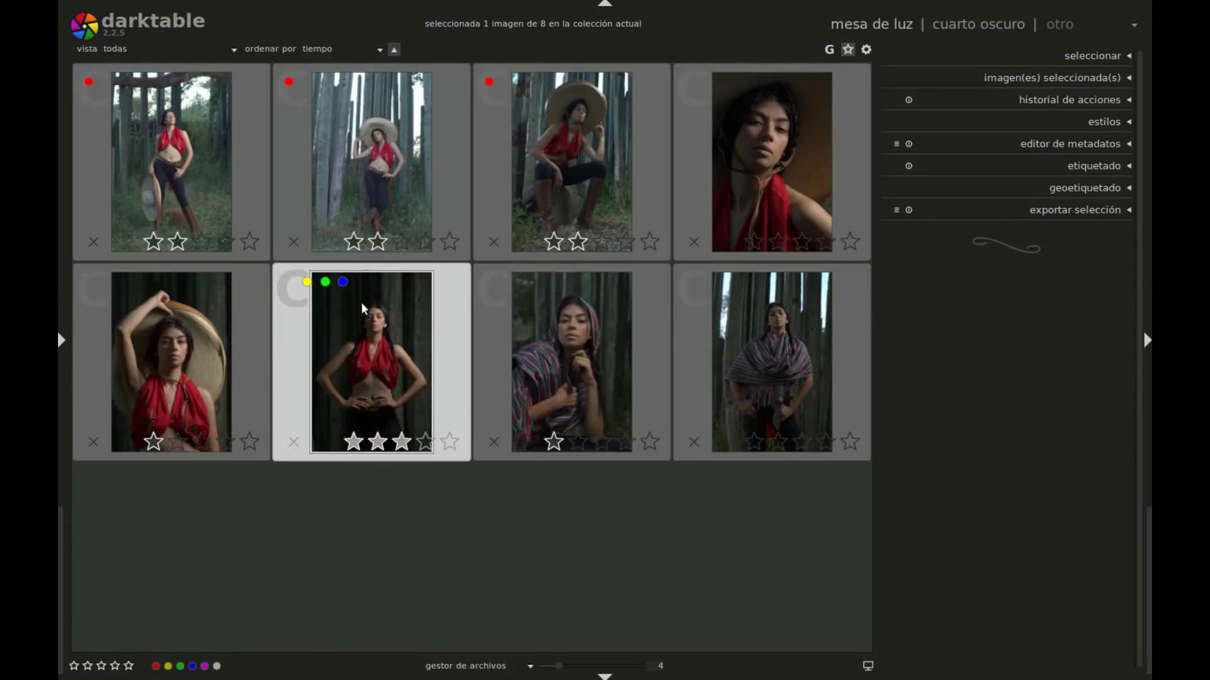
Step: Remove the blue, green and yellow labels from the hands-on-hips portrait
left_click(120, 49)
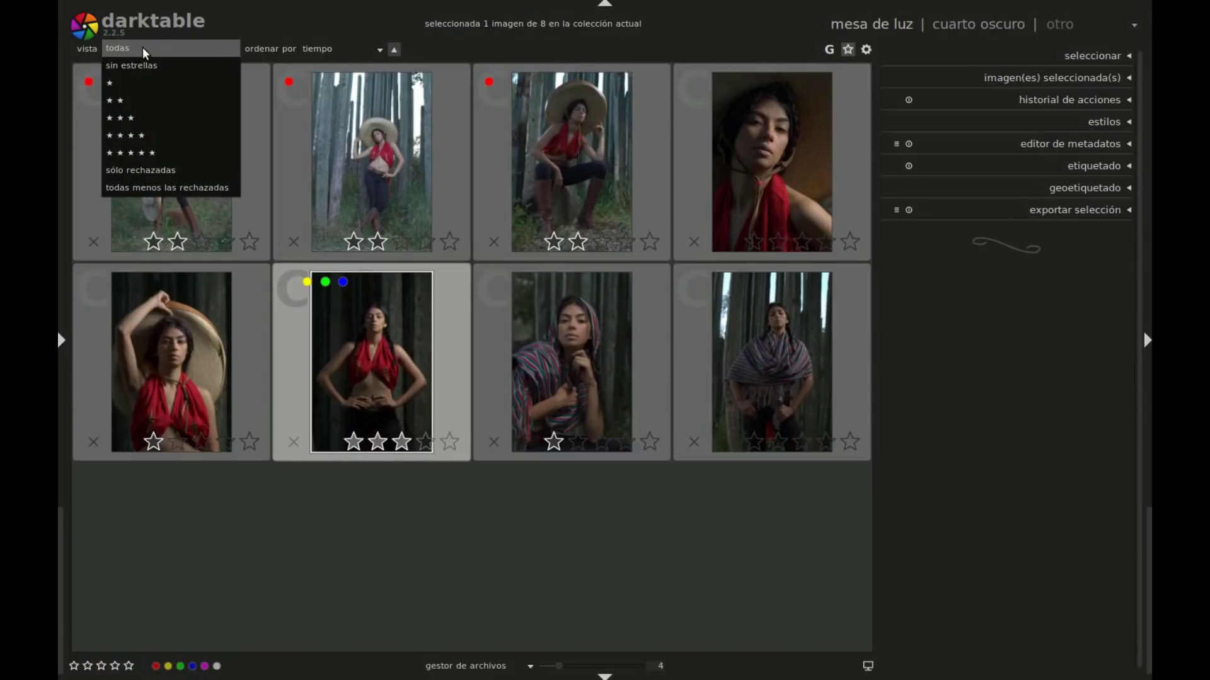
left_click(317, 32)
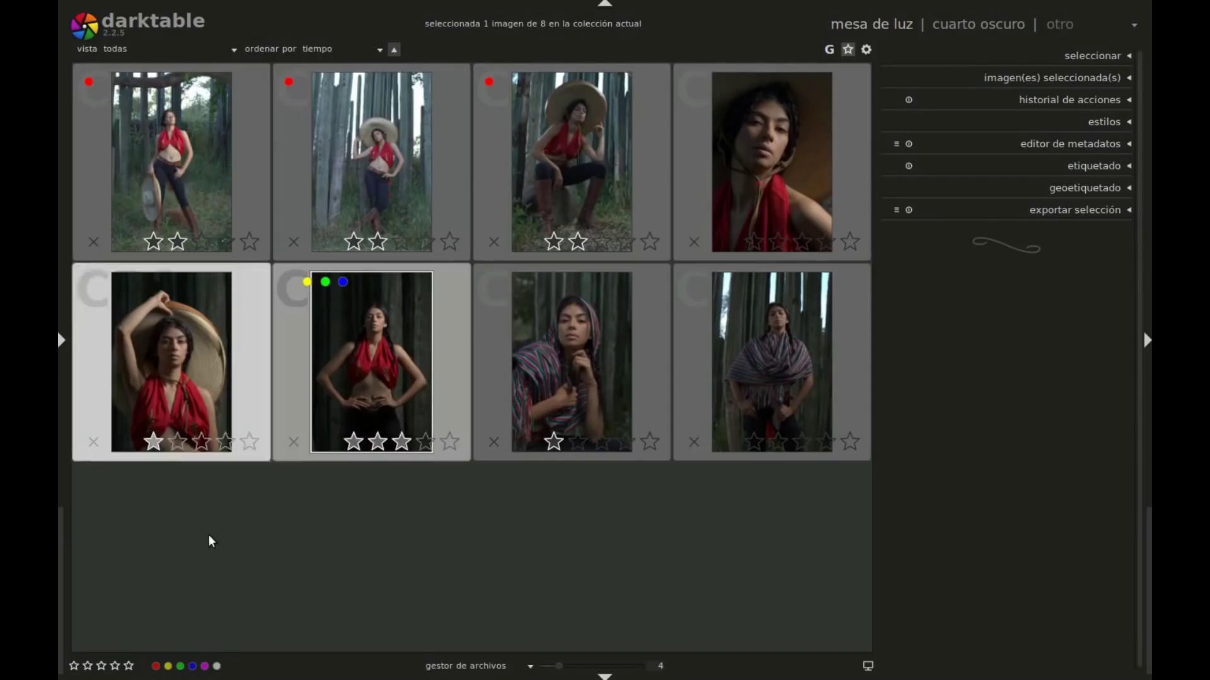
left_click(193, 667)
left_click(180, 666)
left_click(168, 667)
Step: Select the first three portraits and remove their red labels
left_click(474, 202)
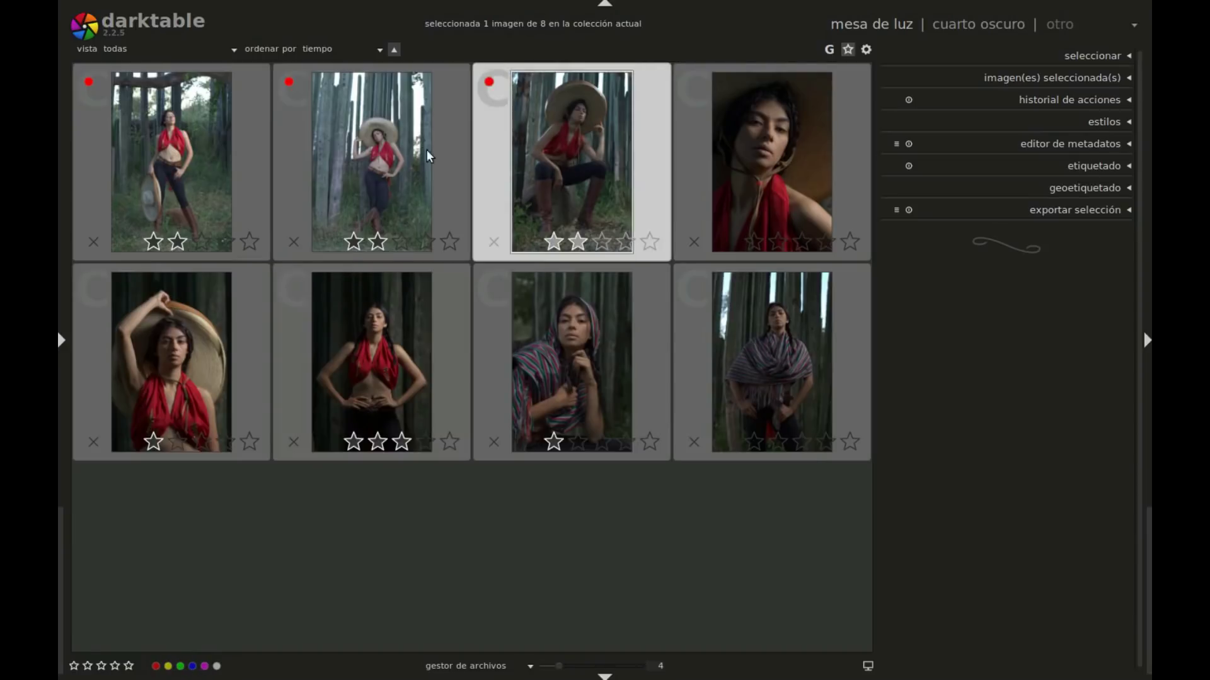
left_click(228, 141, "shift")
left_click(158, 668)
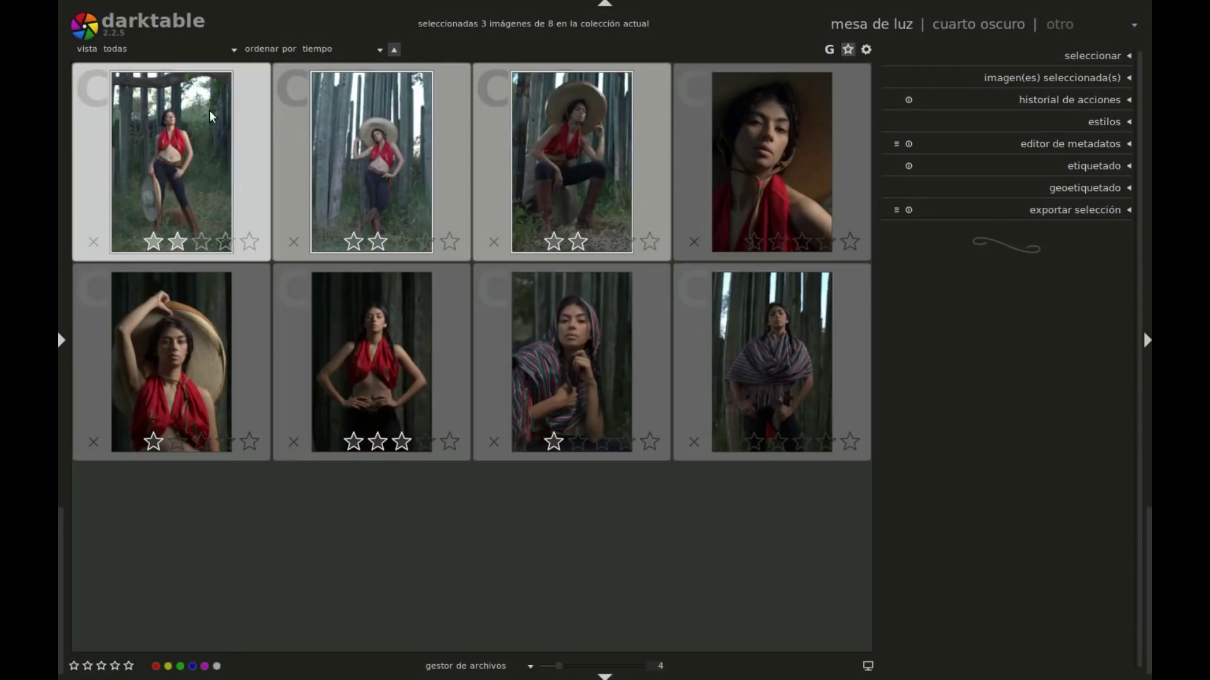
Step: Select all eight portraits and rate them one star
left_click(222, 138)
left_click(793, 364, "shift")
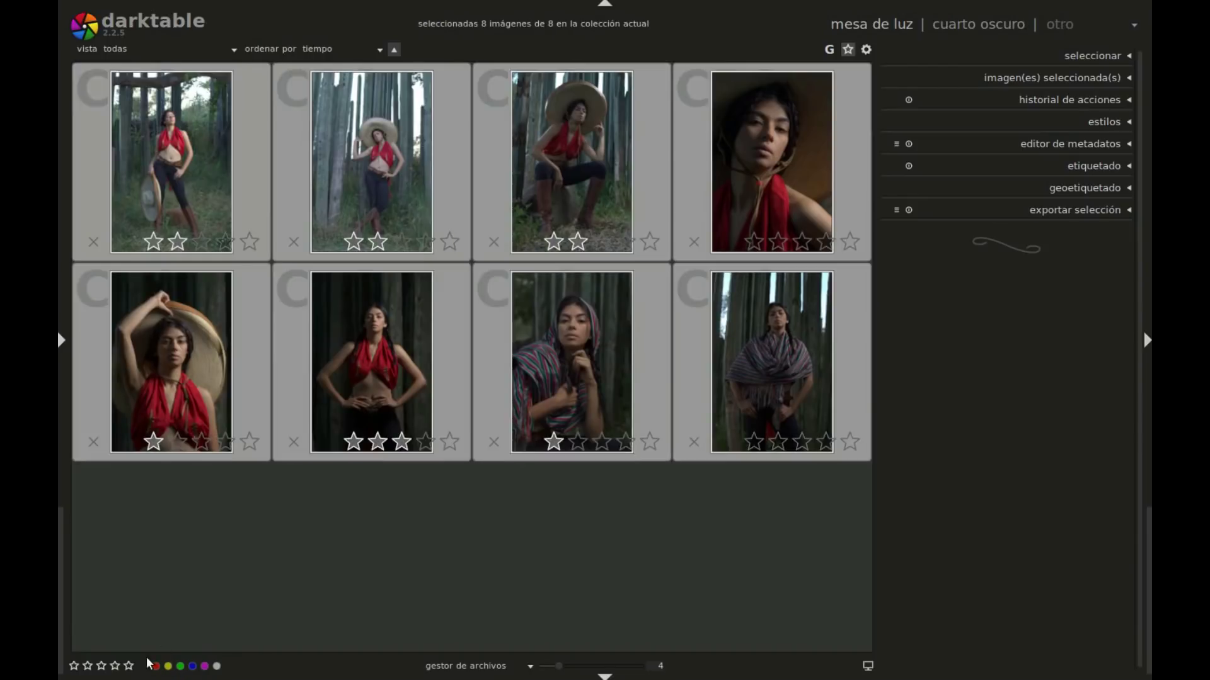
left_click(74, 666)
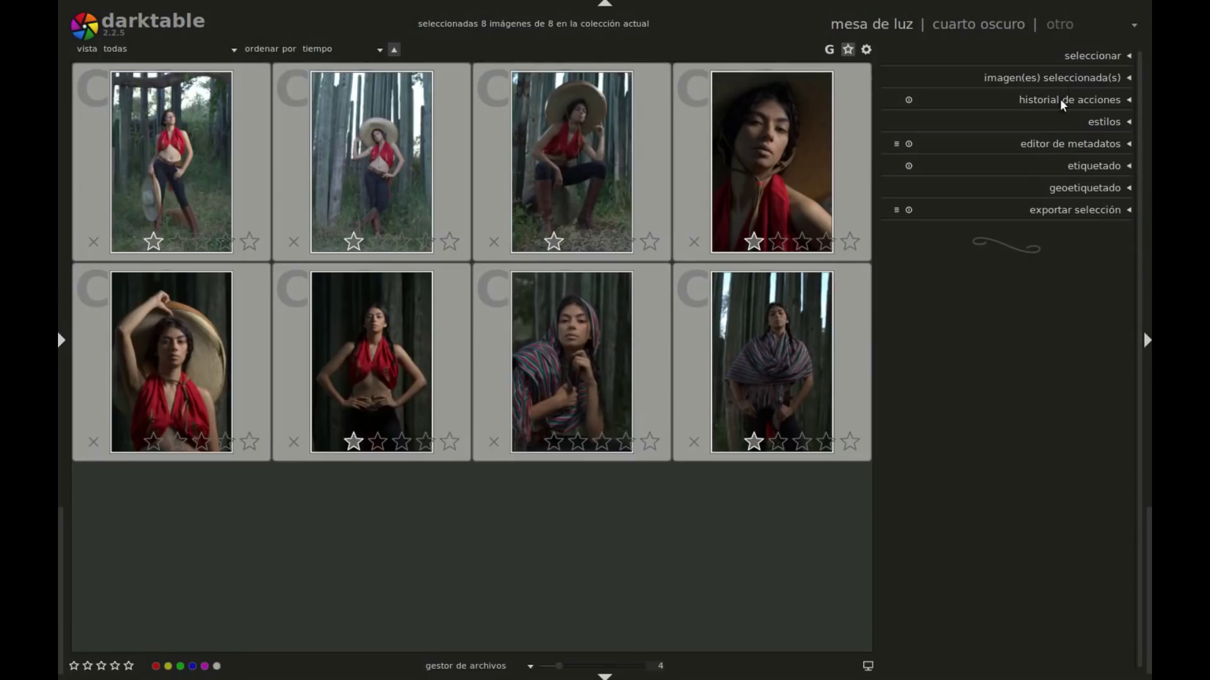
Step: Expand the 'seleccionar' module and try its select all and select none options
left_click(1129, 55)
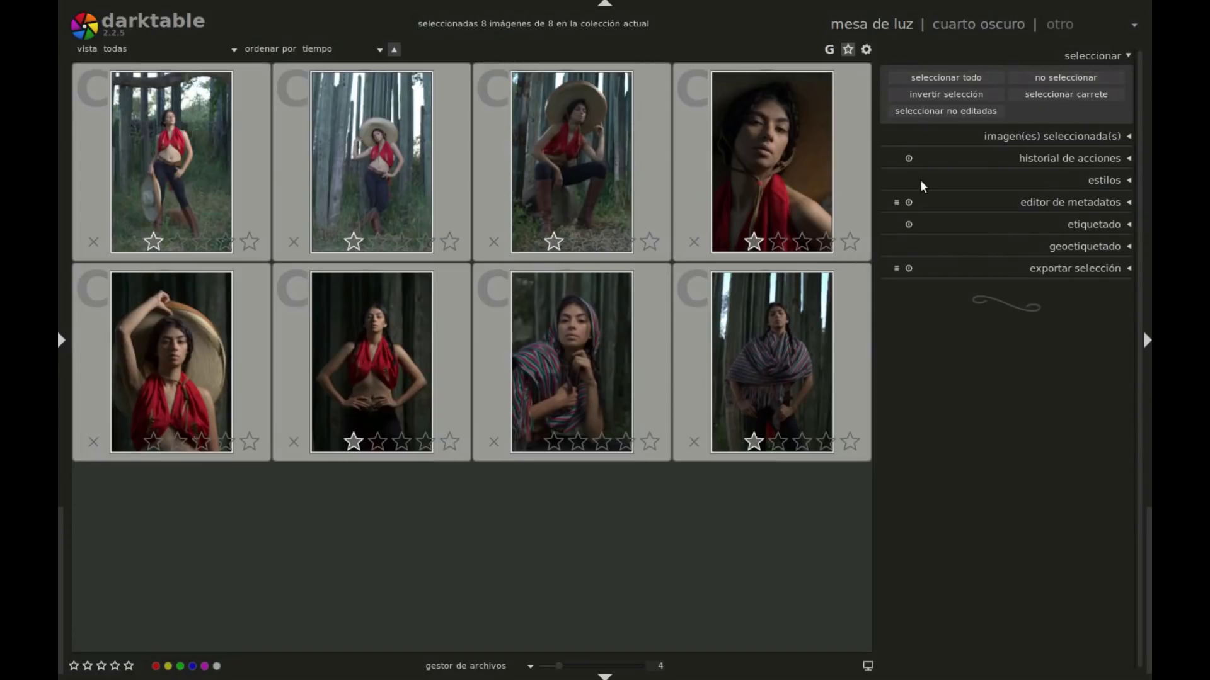
left_click(1045, 76)
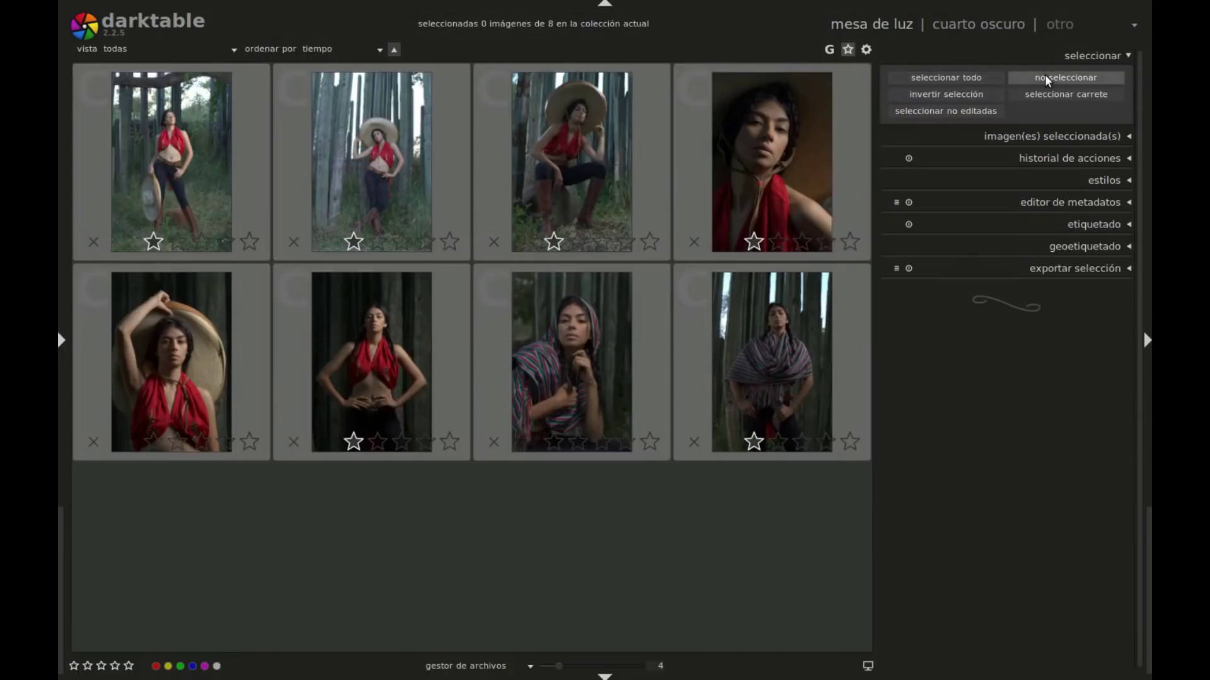
left_click(196, 150)
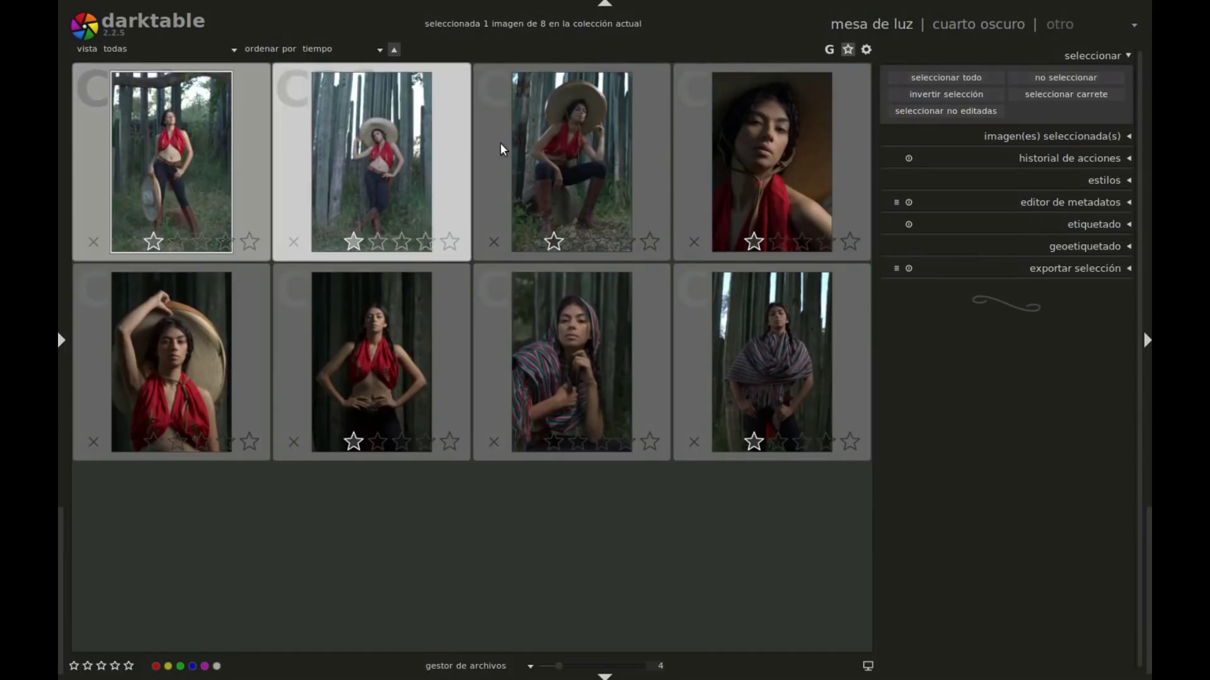
left_click(948, 73)
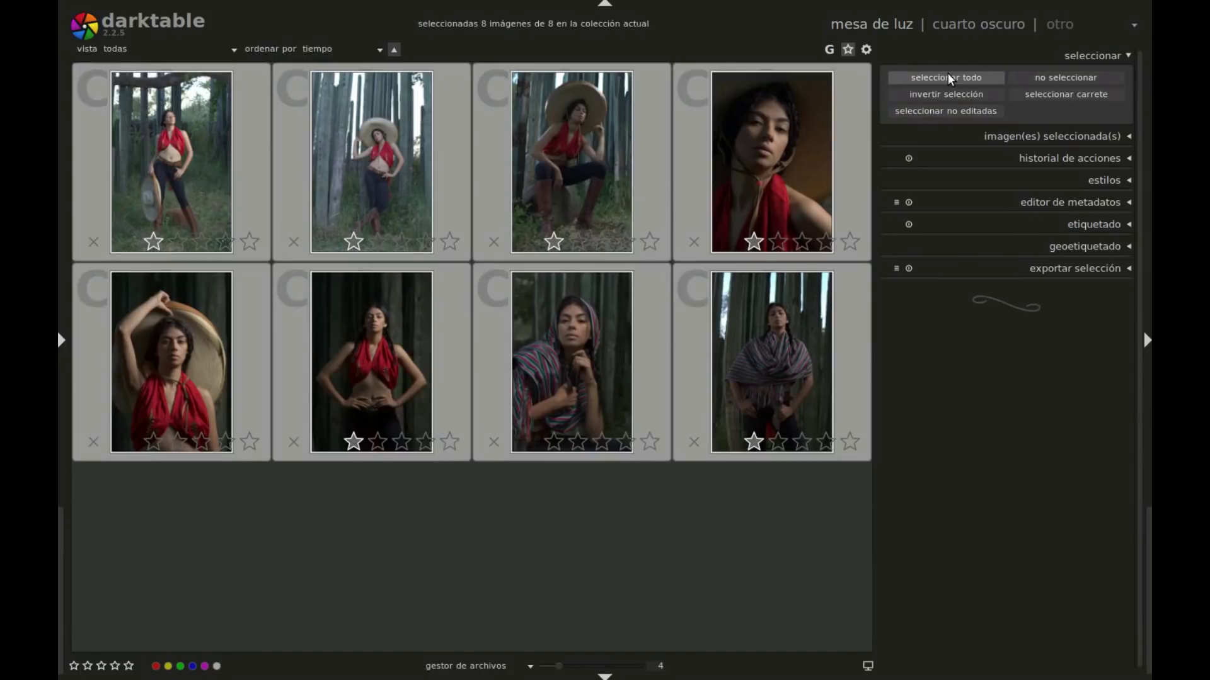
left_click(1037, 77)
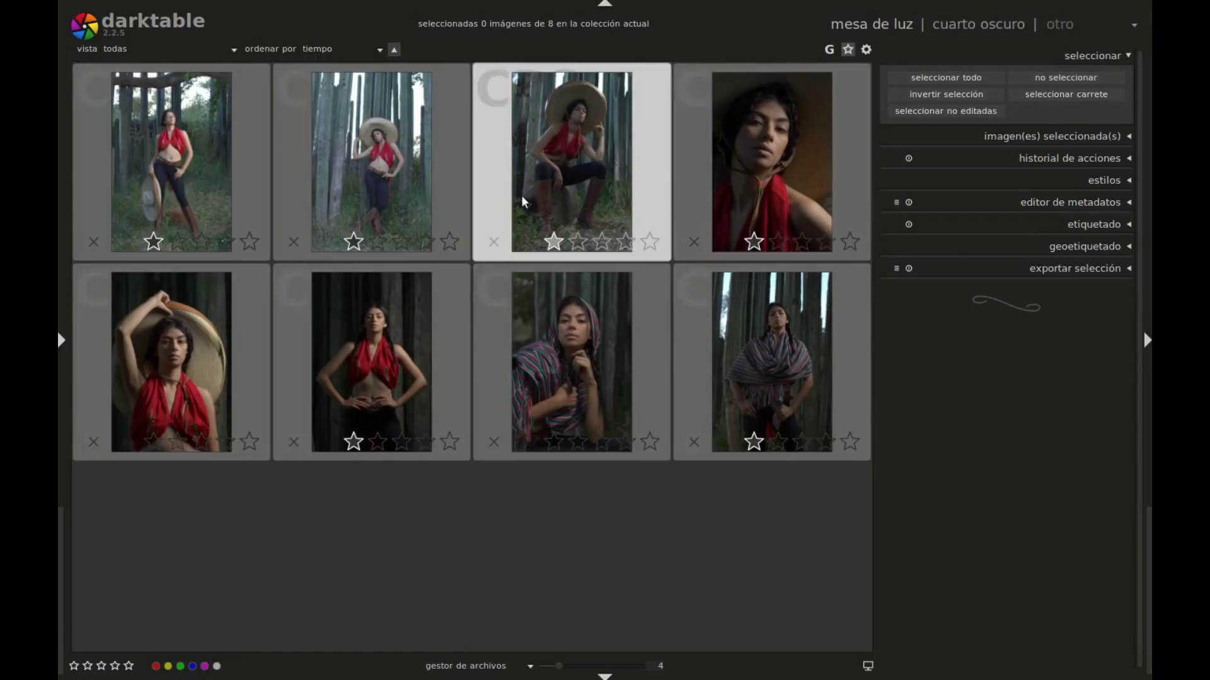
Step: Select four images, try invert and select-unedited, then expand the selected-images module
left_click(170, 153)
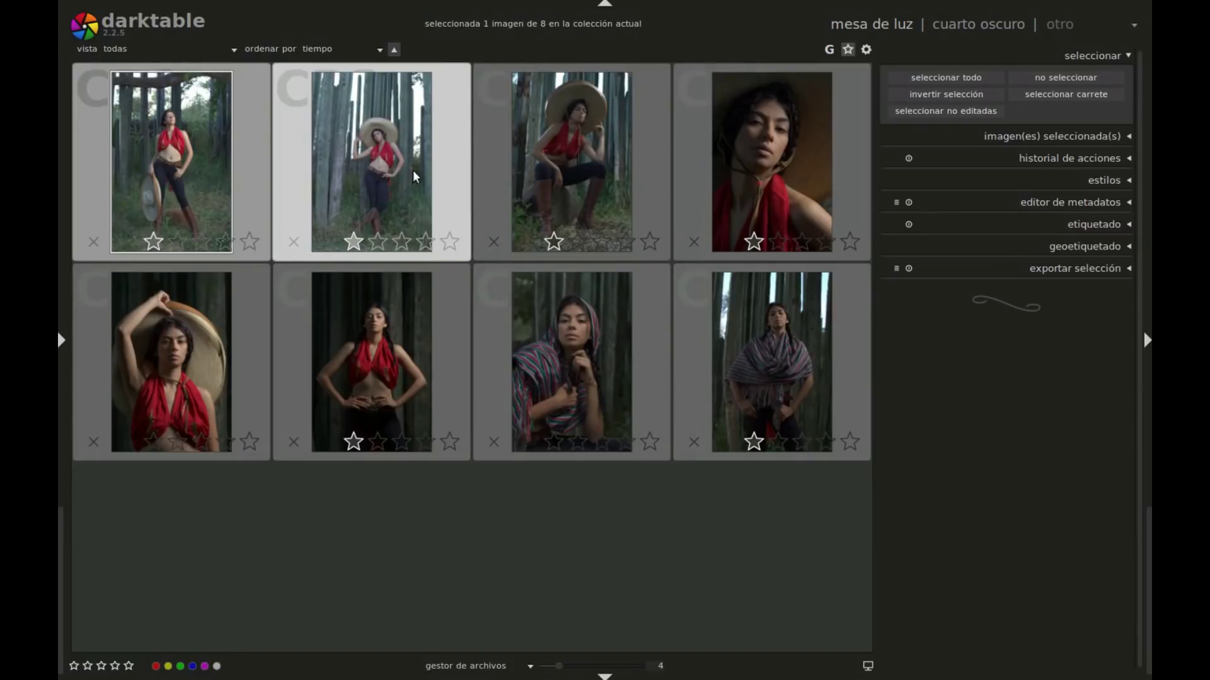
left_click(560, 172, "shift")
left_click(568, 346, "ctrl")
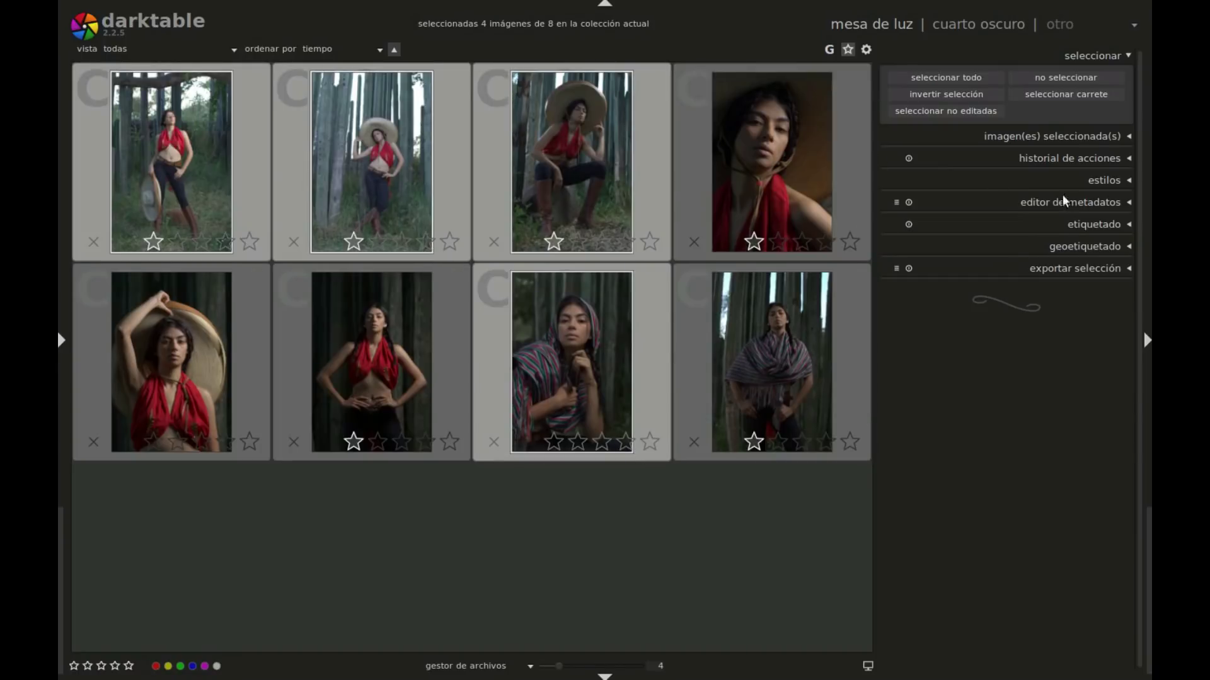
left_click(962, 97)
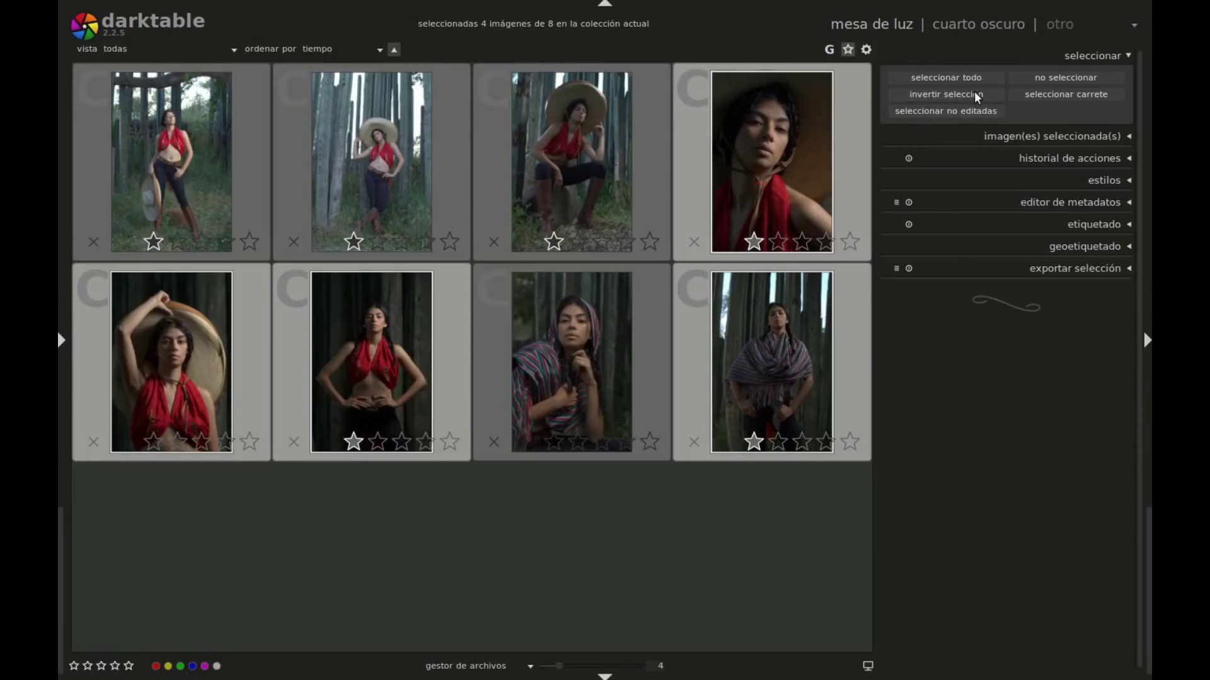
left_click(950, 112)
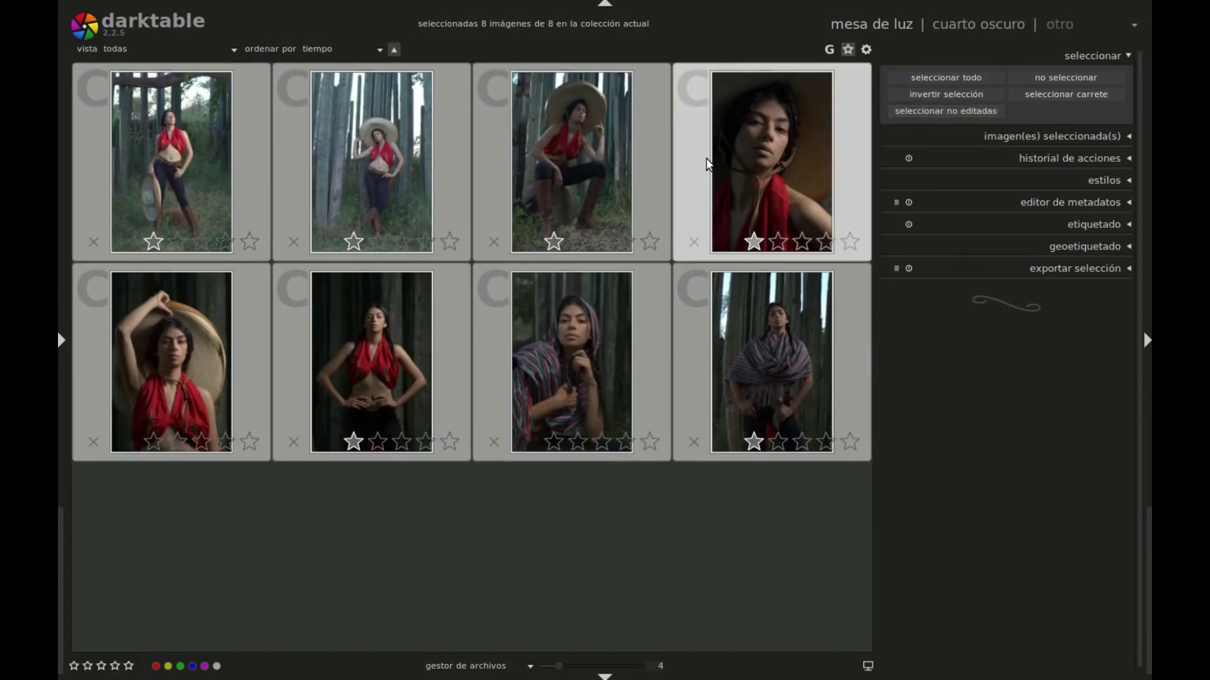
left_click(960, 110)
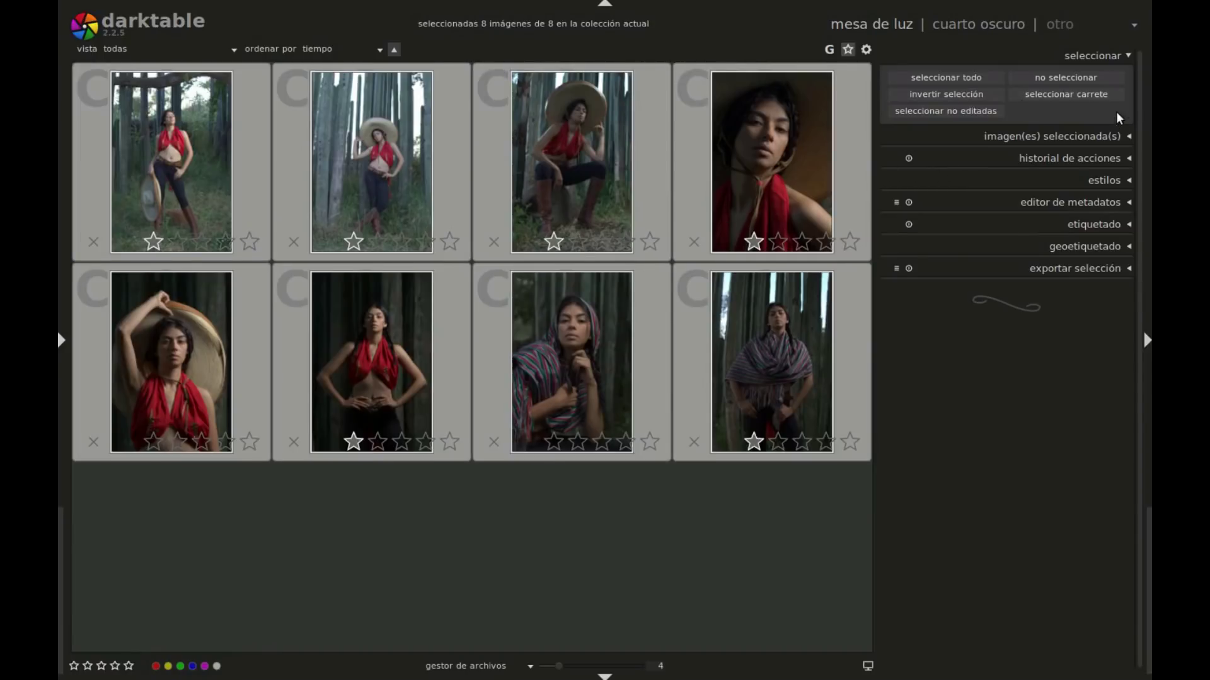
left_click(1129, 136)
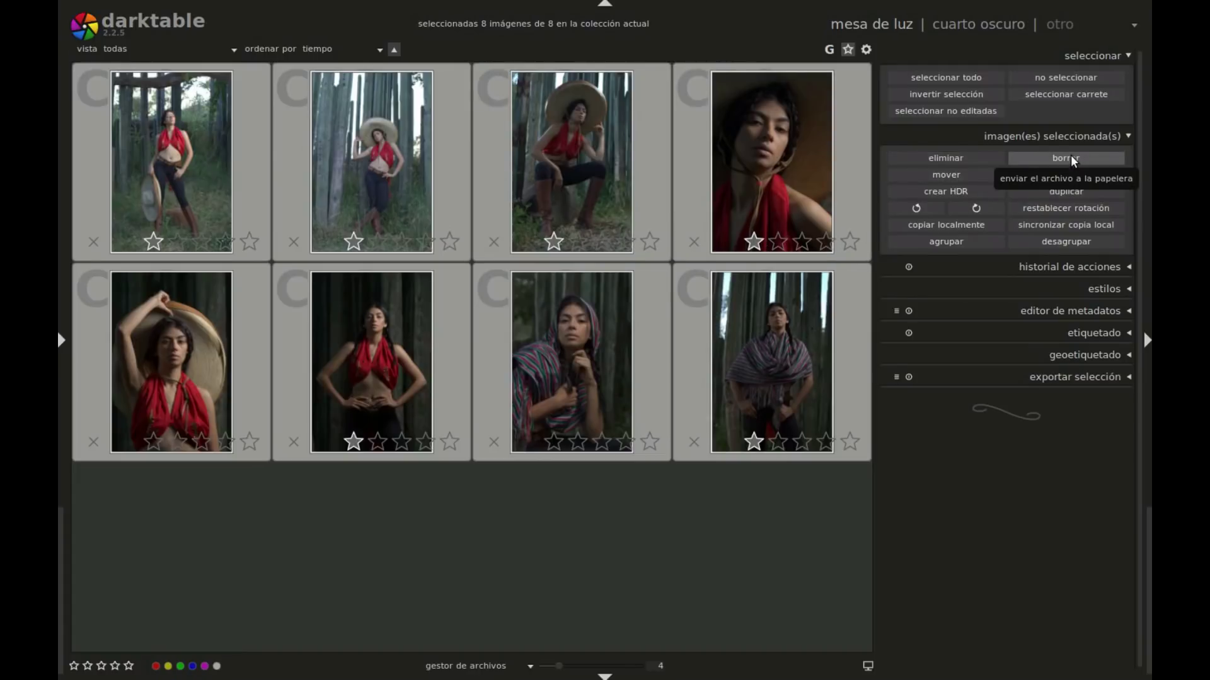
left_click(974, 174)
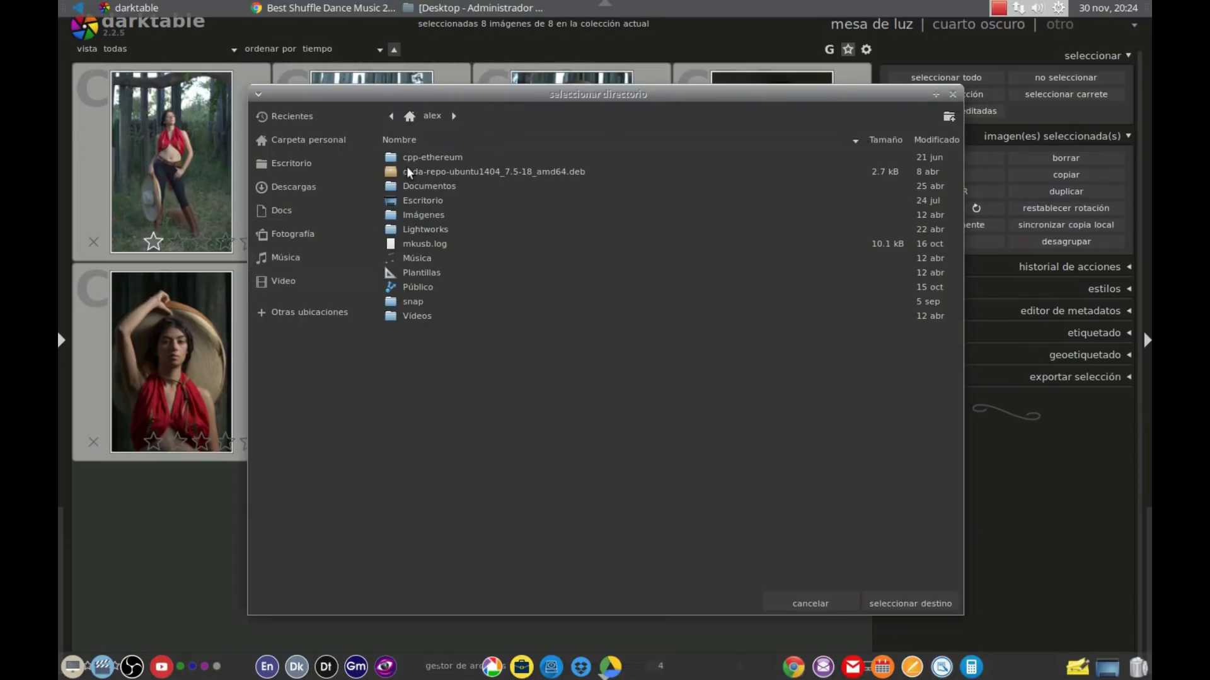
left_click(310, 234)
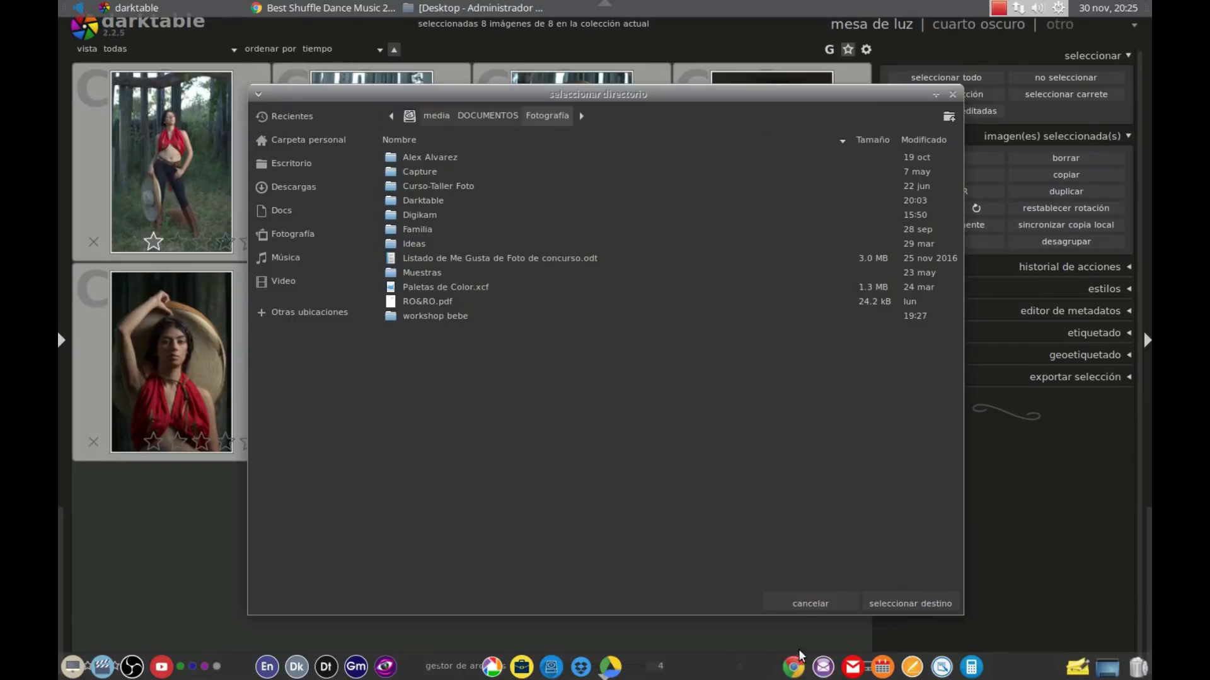
left_click(804, 606)
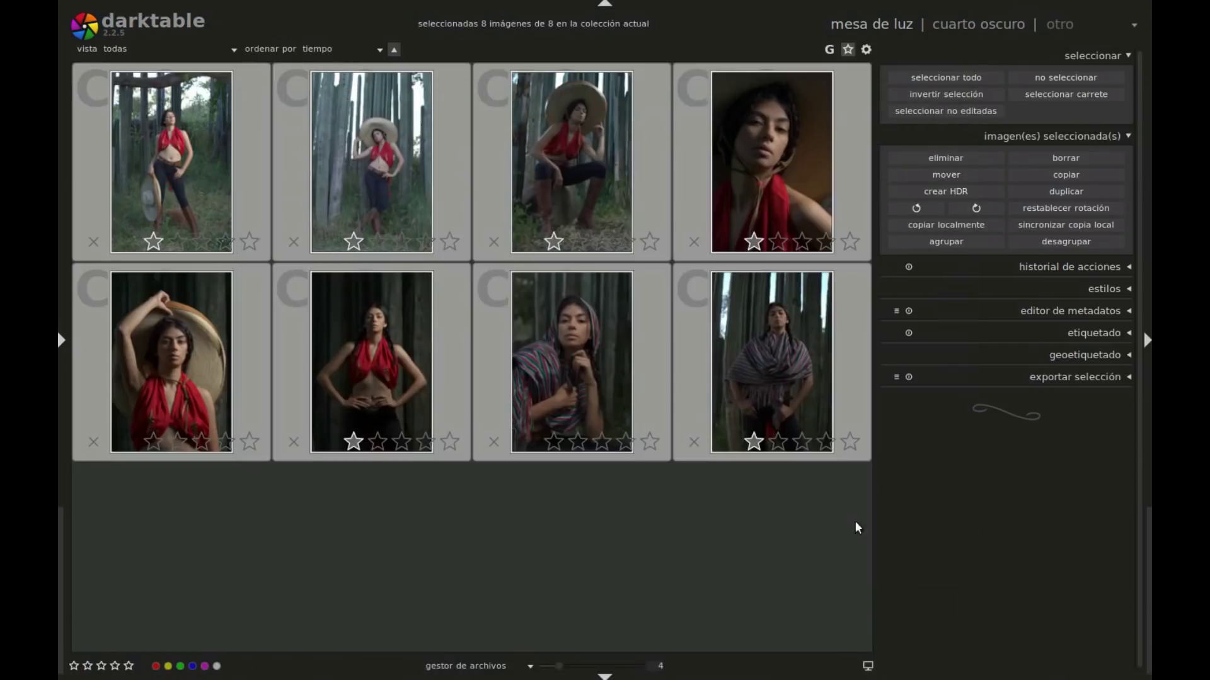
left_click(1063, 175)
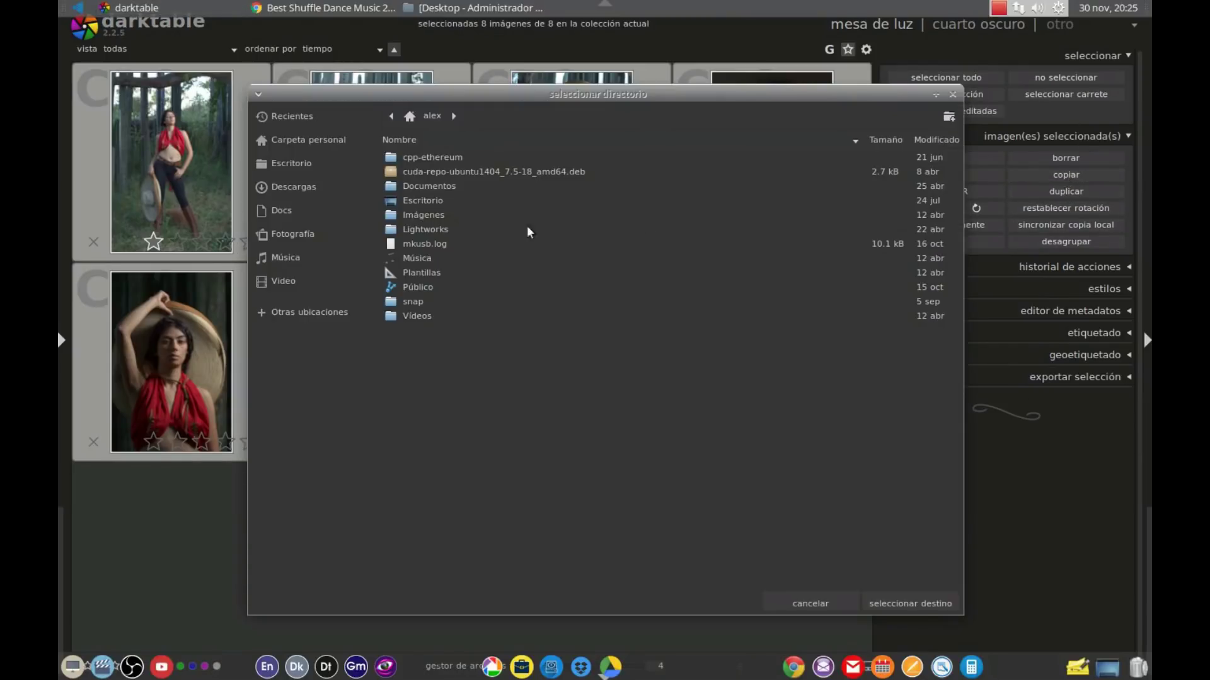
left_click(305, 233)
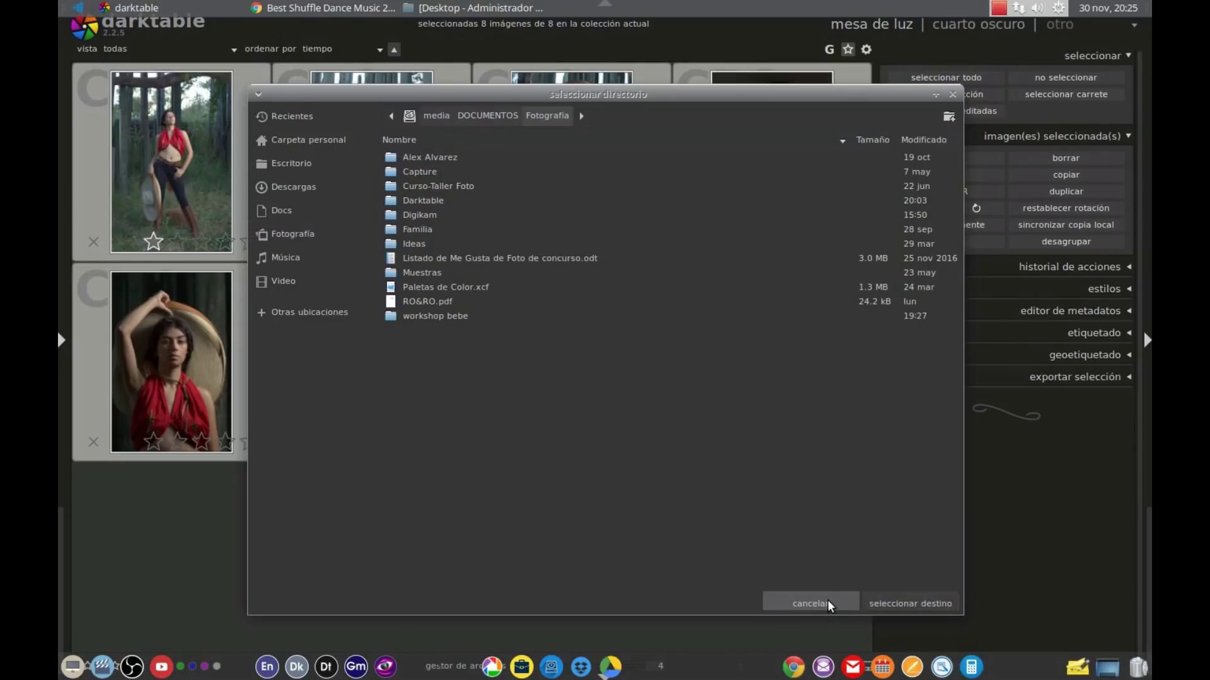
left_click(828, 603)
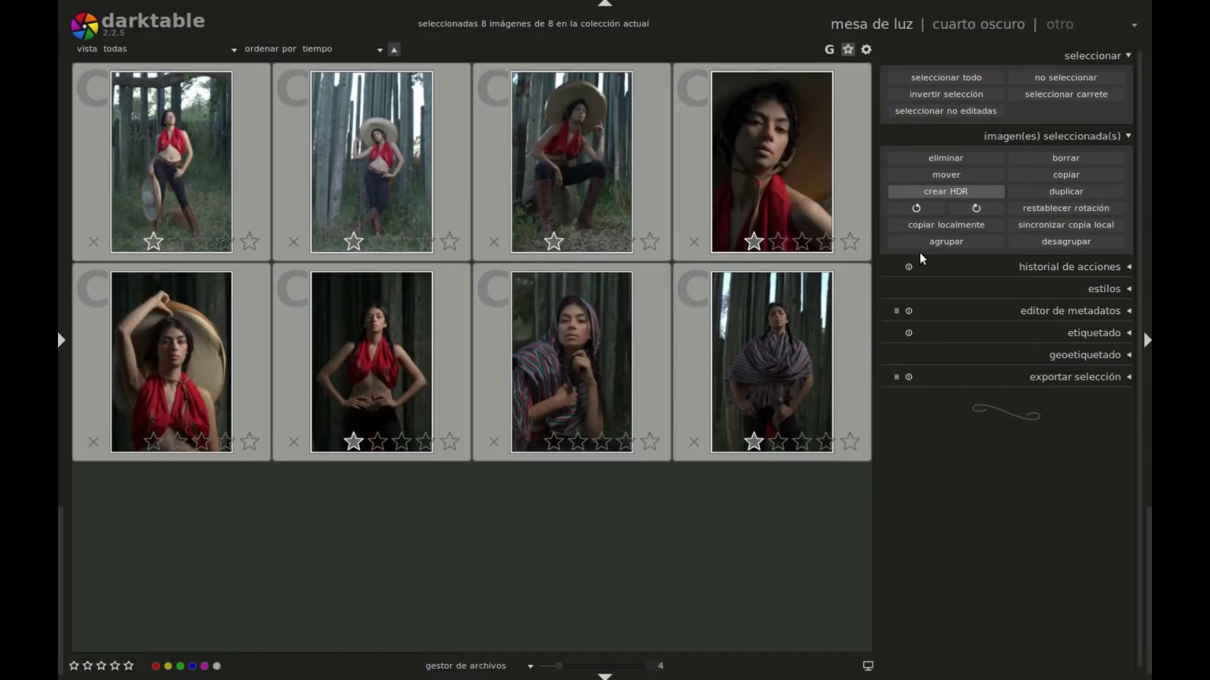
Step: Select only the last portrait and duplicate it with 'duplicar'
left_click(748, 524)
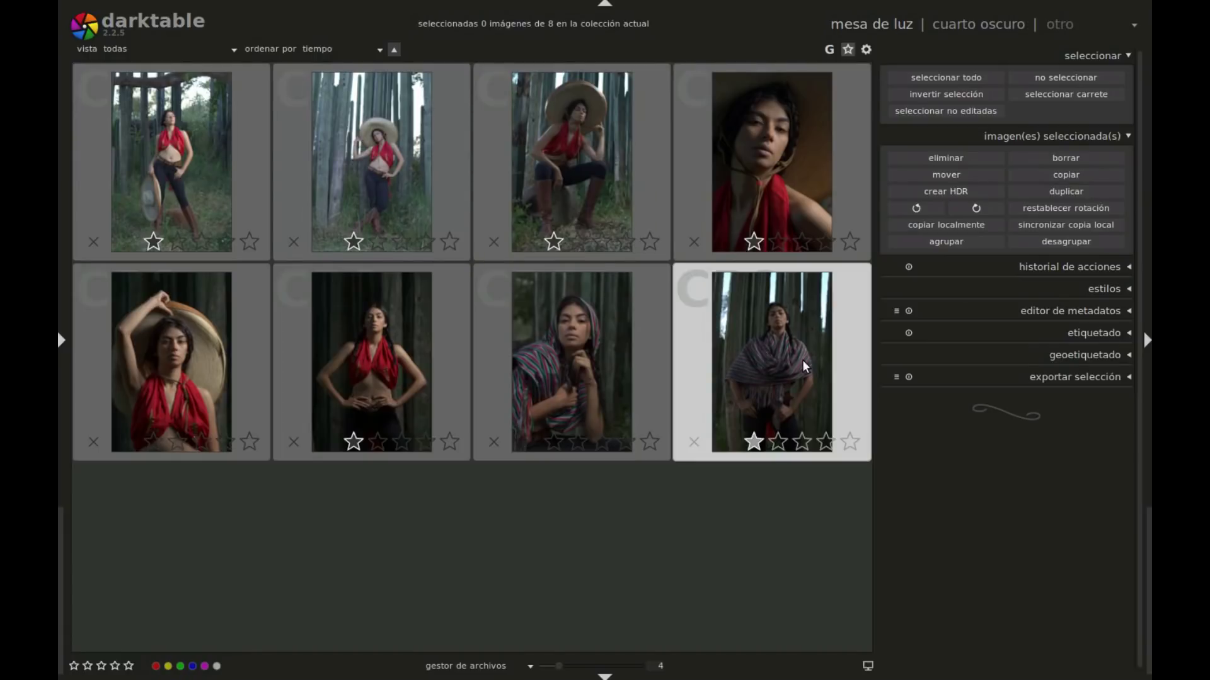
left_click(779, 367)
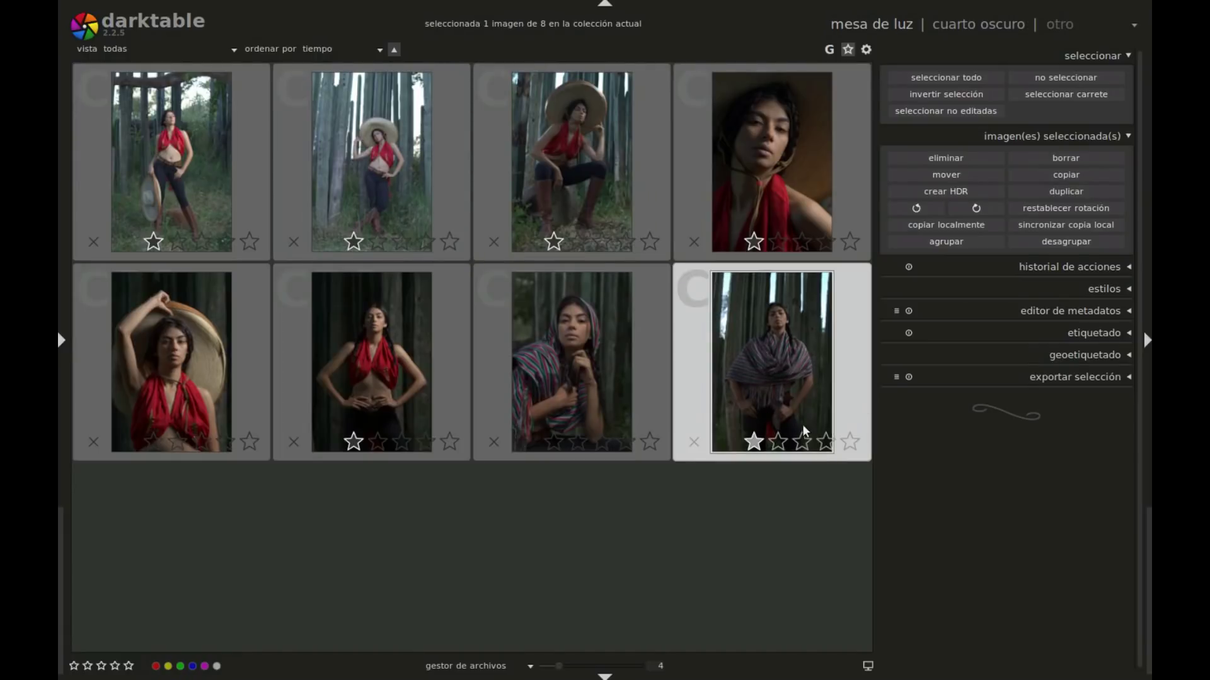
left_click(1065, 193)
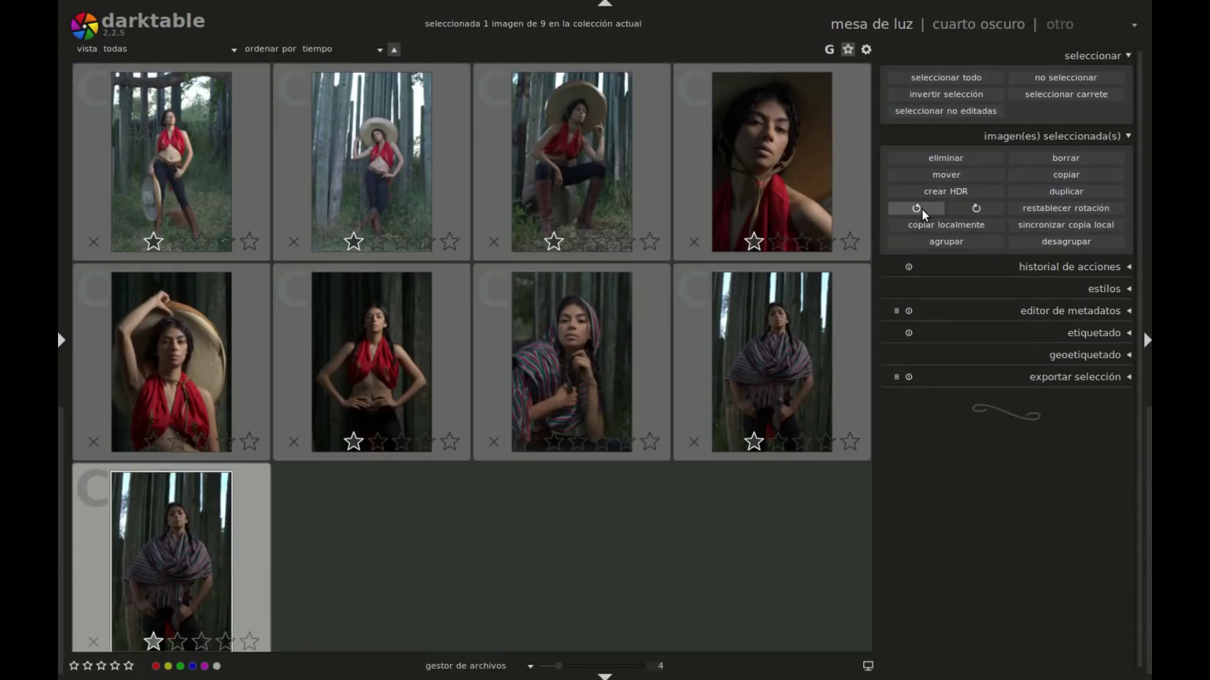
Step: Rotate the last shawl portrait back and forth, reset it upright, then duplicate it
left_click(921, 209)
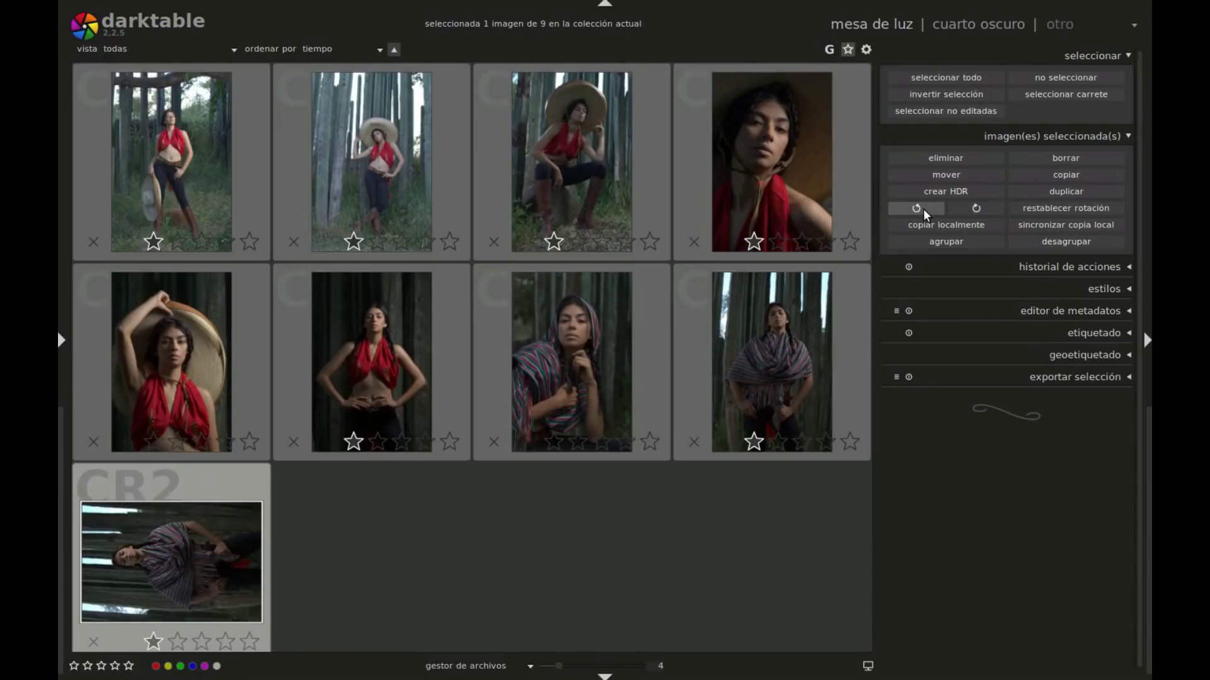
left_click(968, 213)
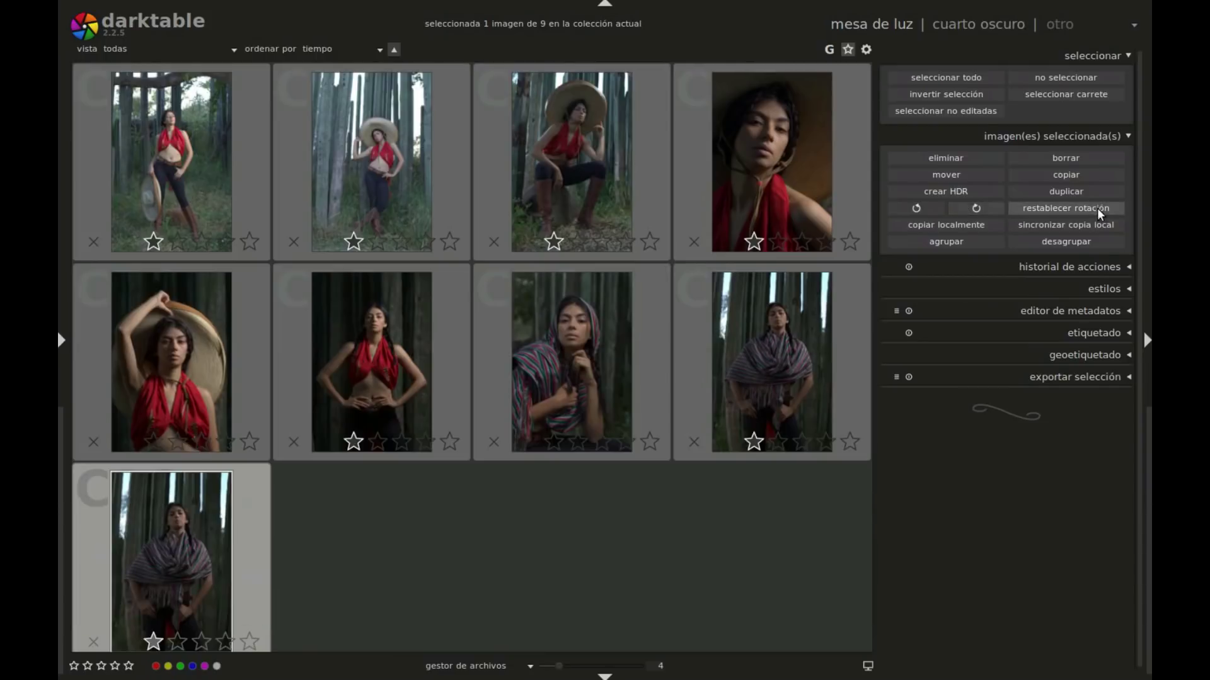
left_click(976, 208)
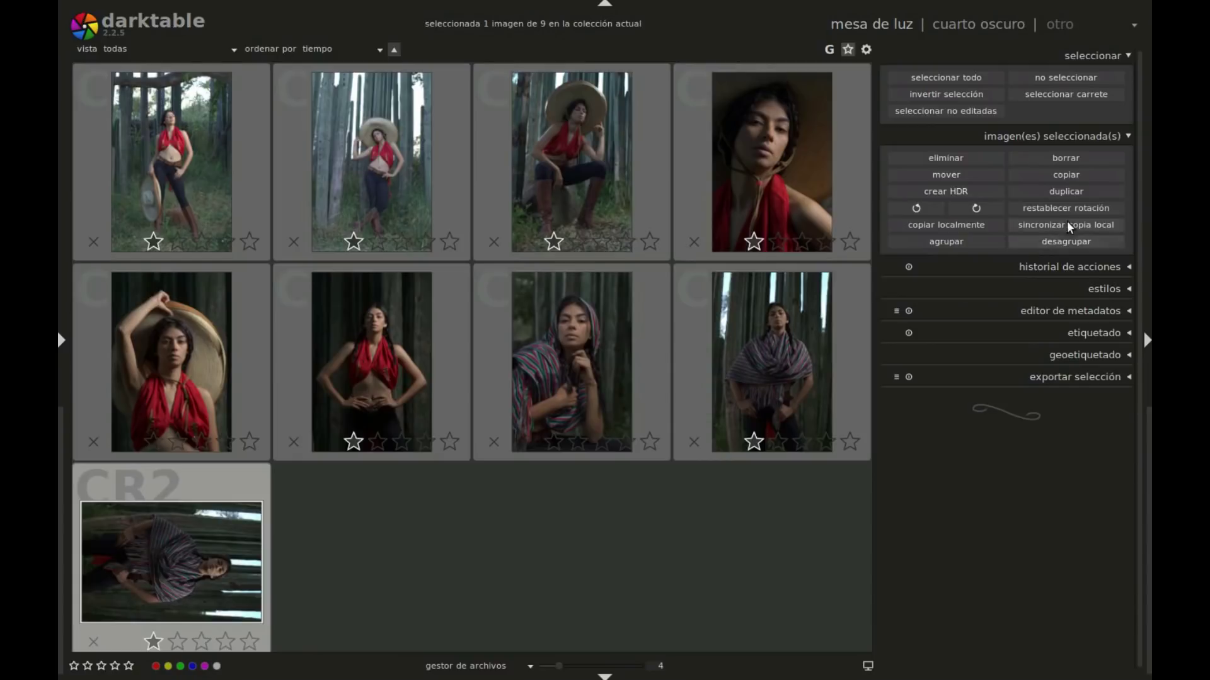
left_click(1065, 208)
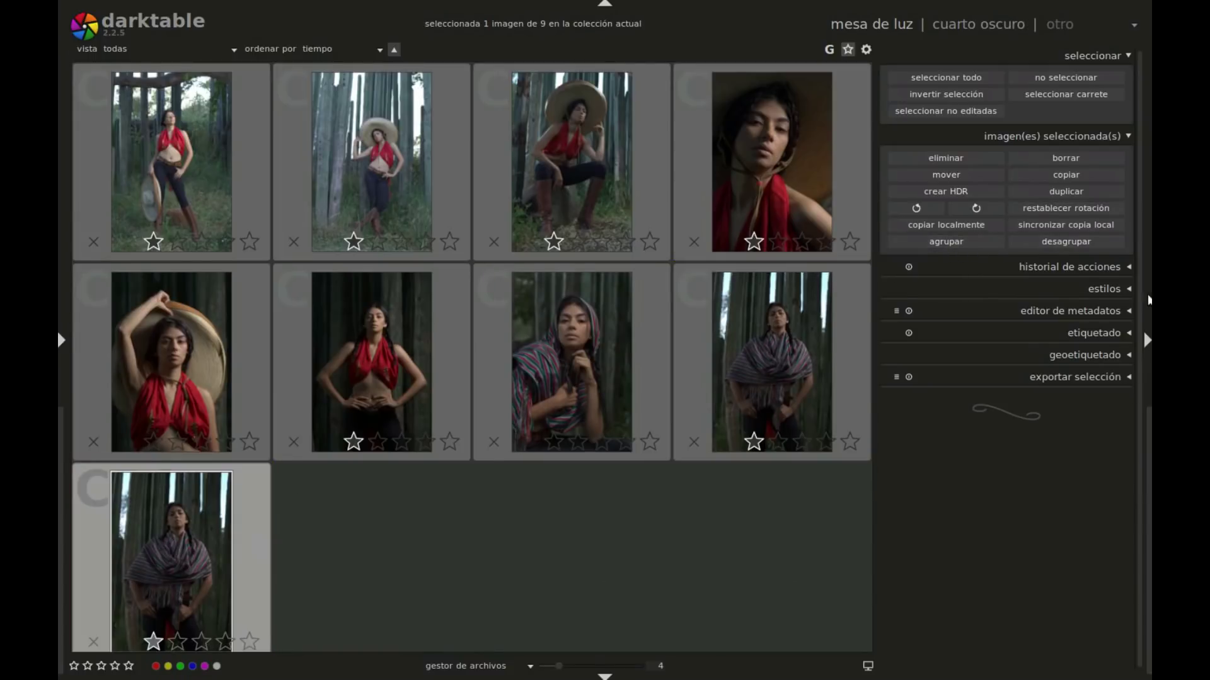
left_click(1074, 193)
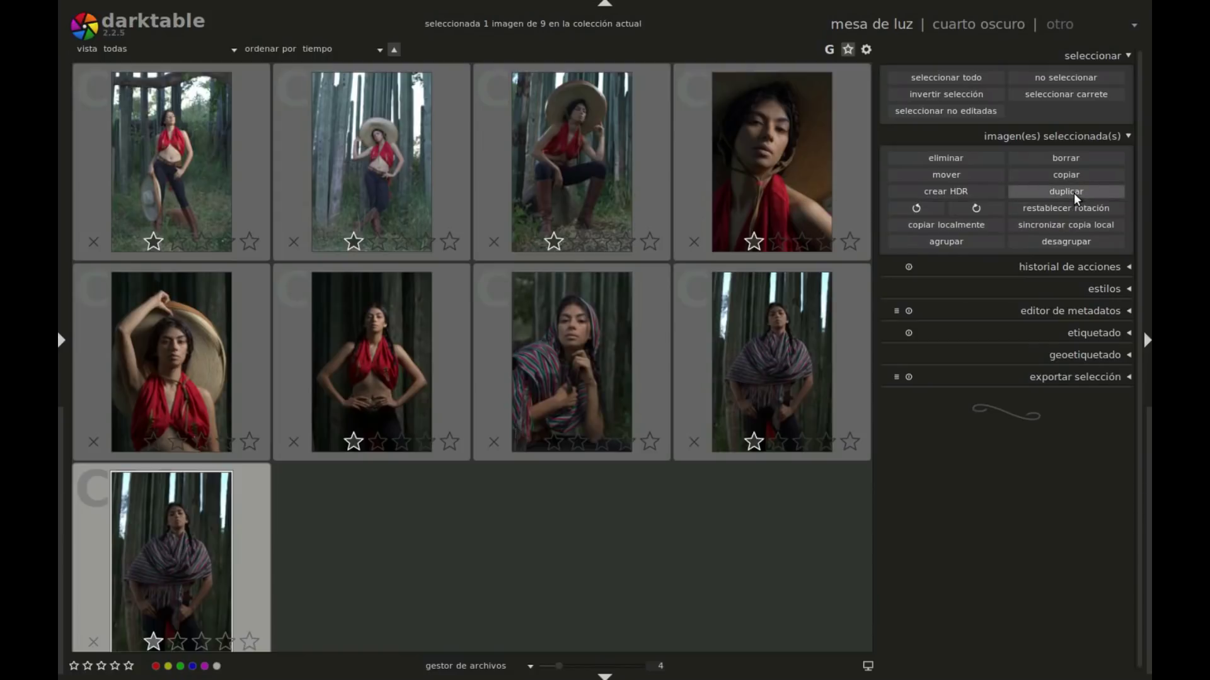
Step: Duplicate the shawl portrait again, group all four scarf portraits, and collapse the groups
left_click(1071, 191)
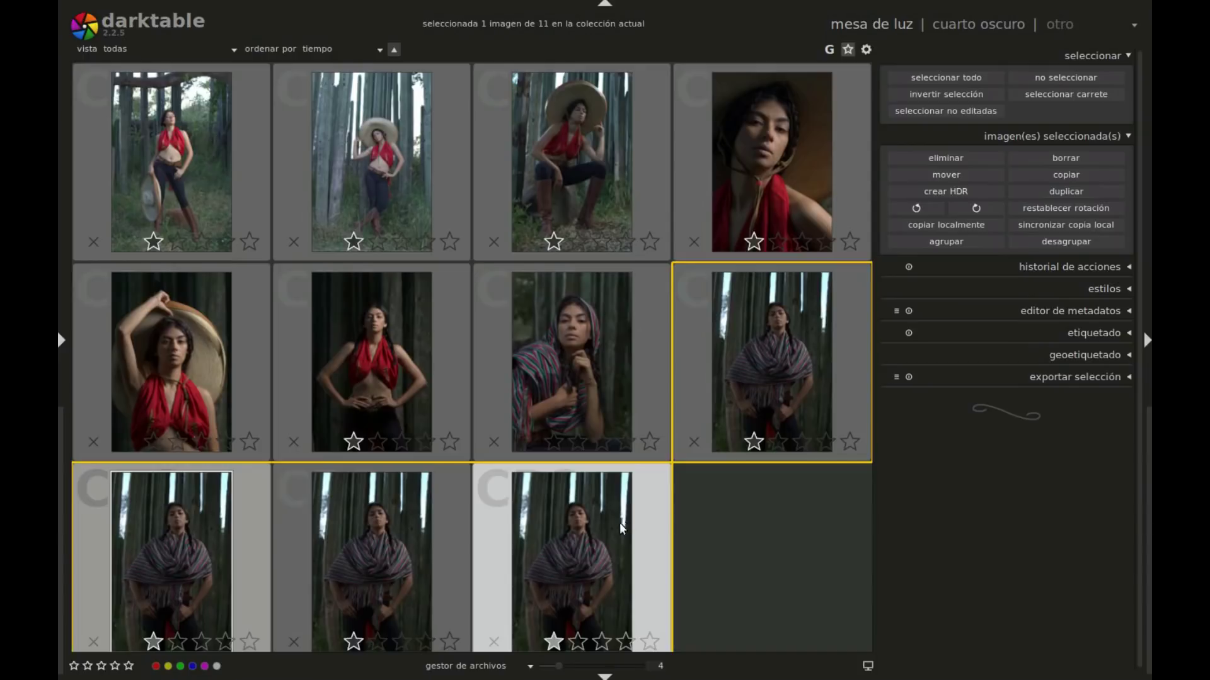
left_click(561, 543)
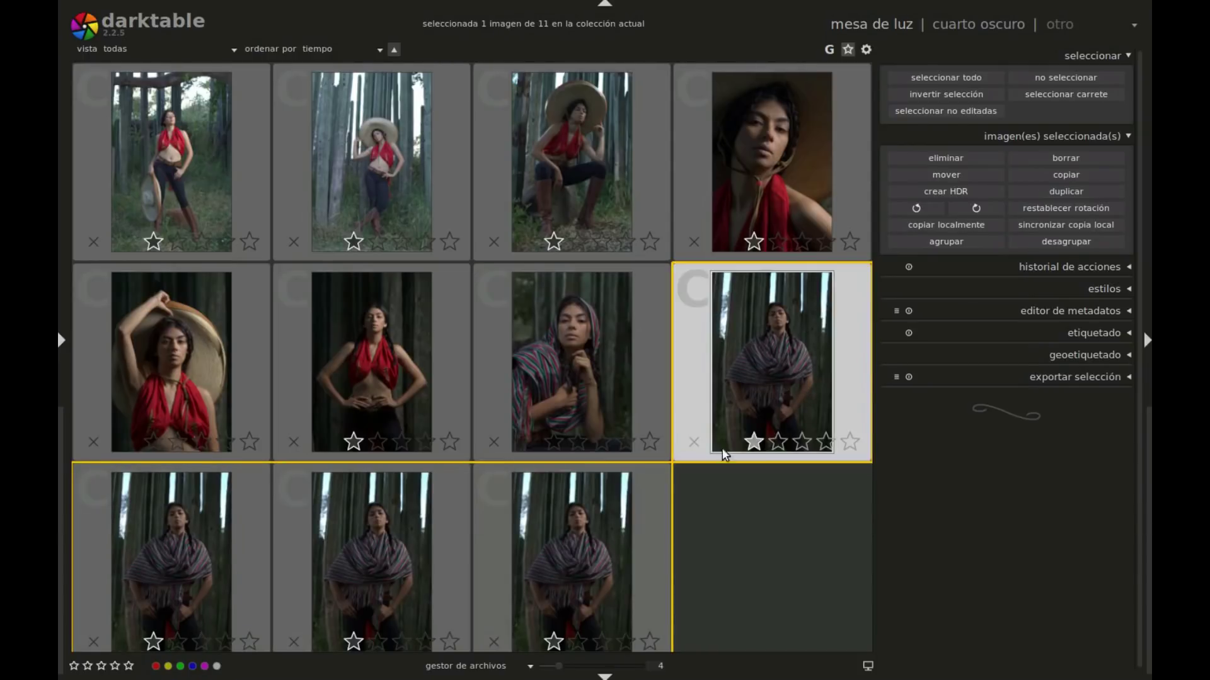
left_click(604, 558, "shift")
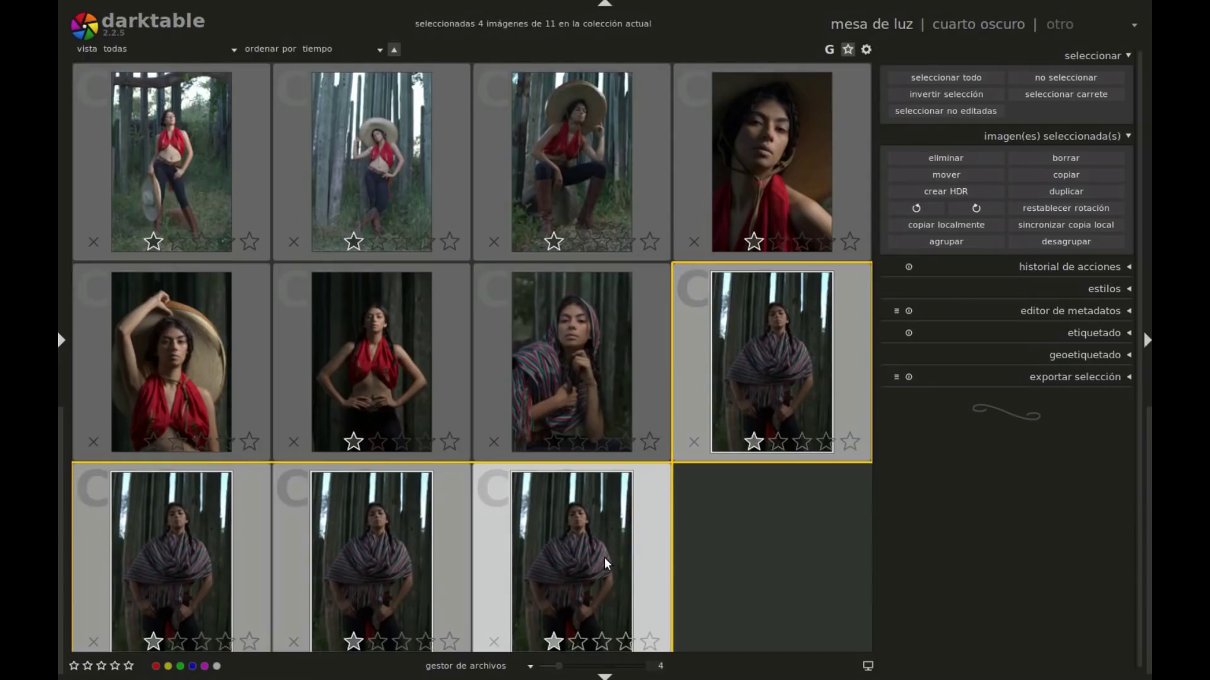
left_click(964, 243)
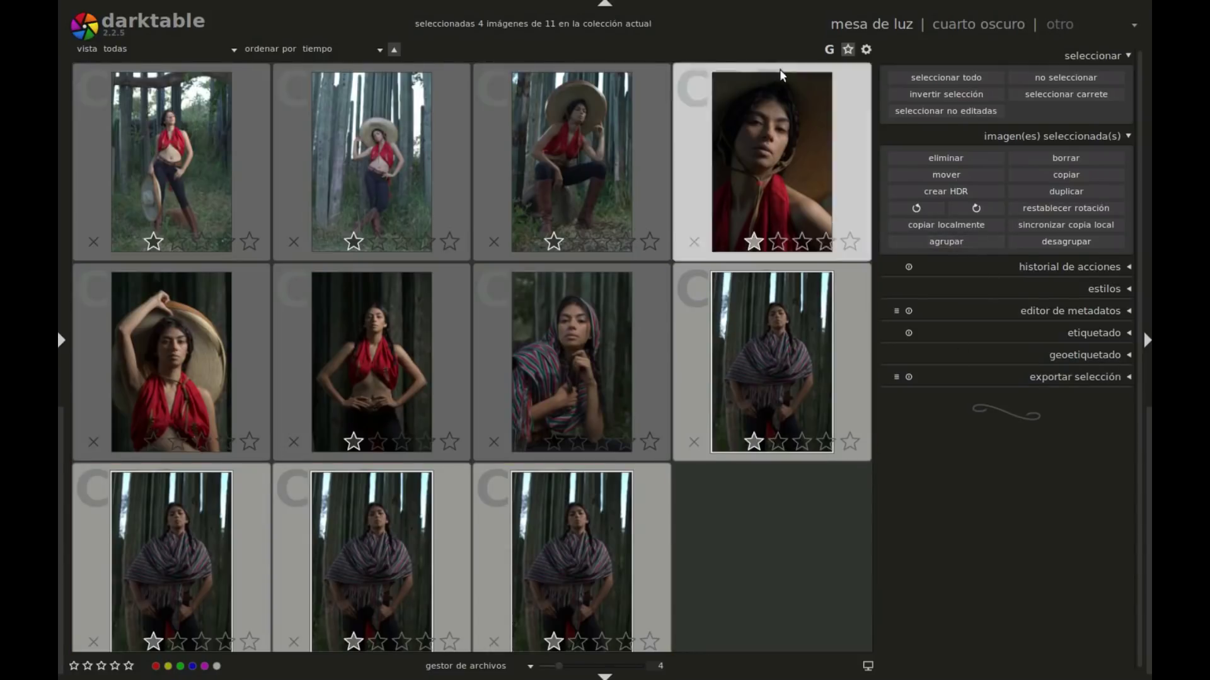
left_click(830, 53)
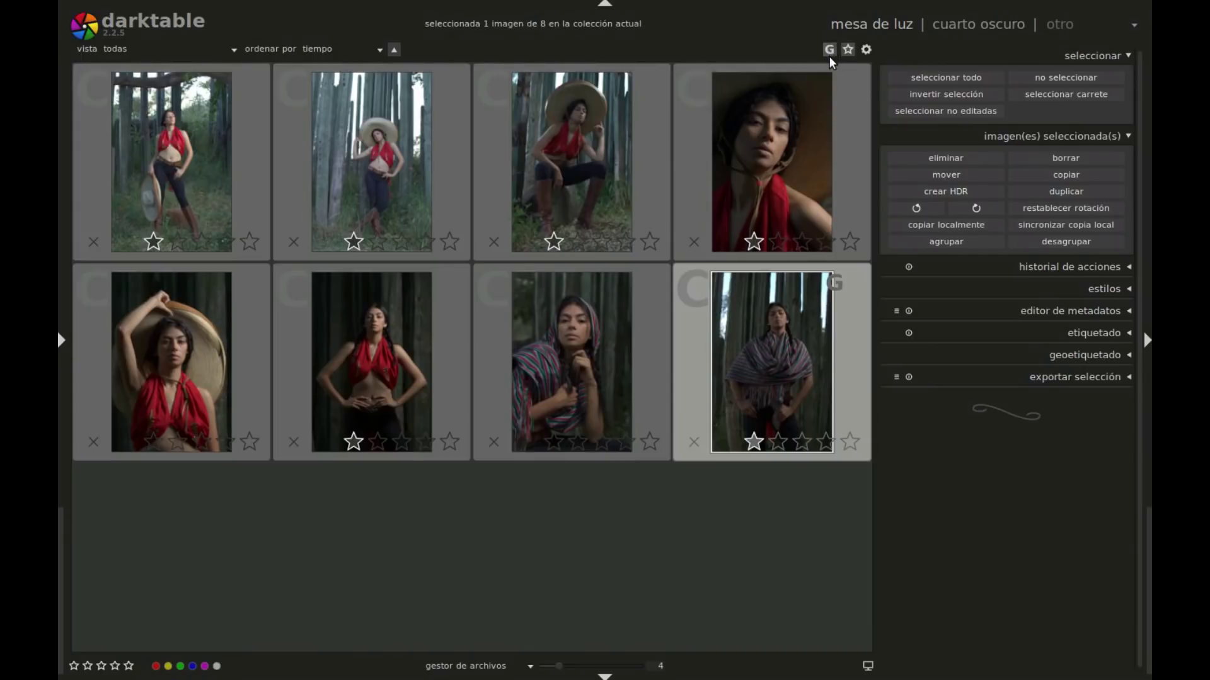
Step: Toggle group collapsing, ungroup the original shawl portrait, and expand to show all 11 images
left_click(830, 50)
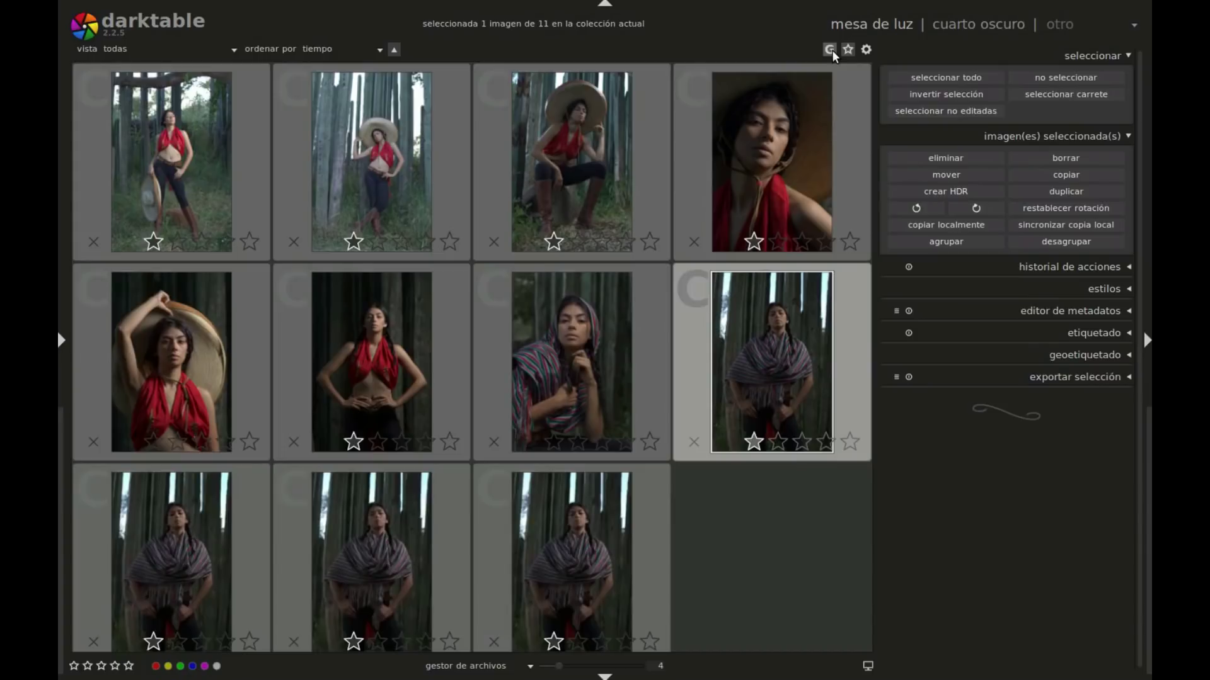
left_click(830, 50)
left_click(830, 50)
left_click(830, 50)
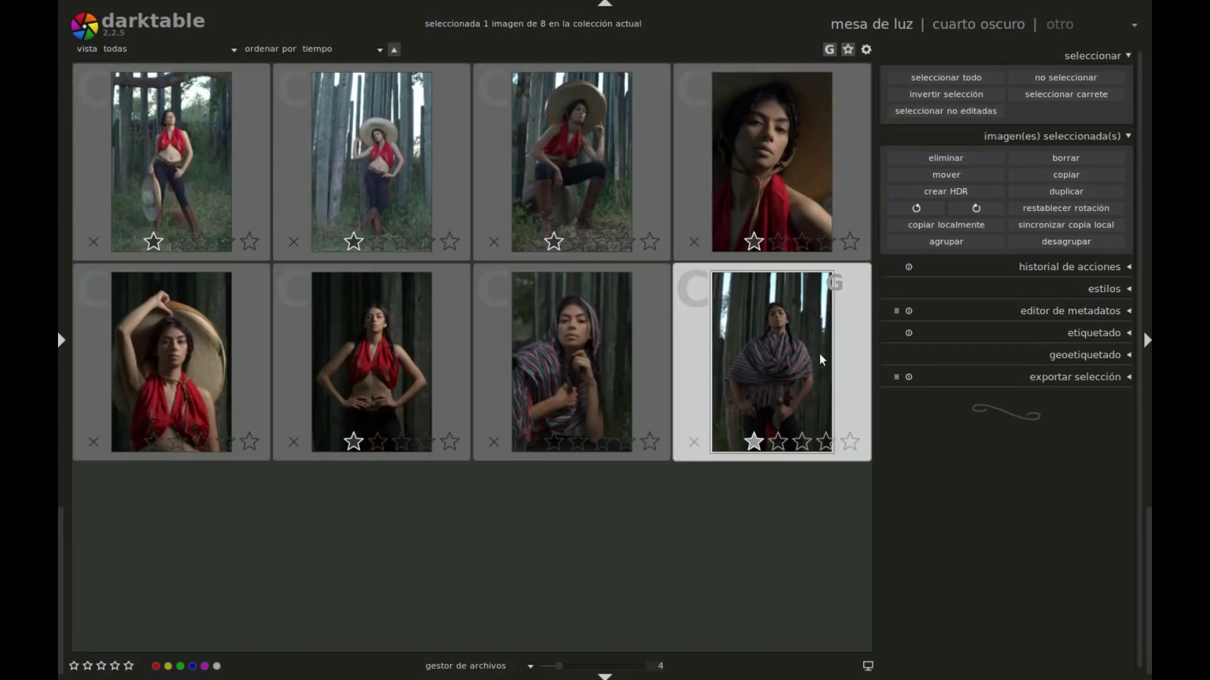
left_click(1076, 242)
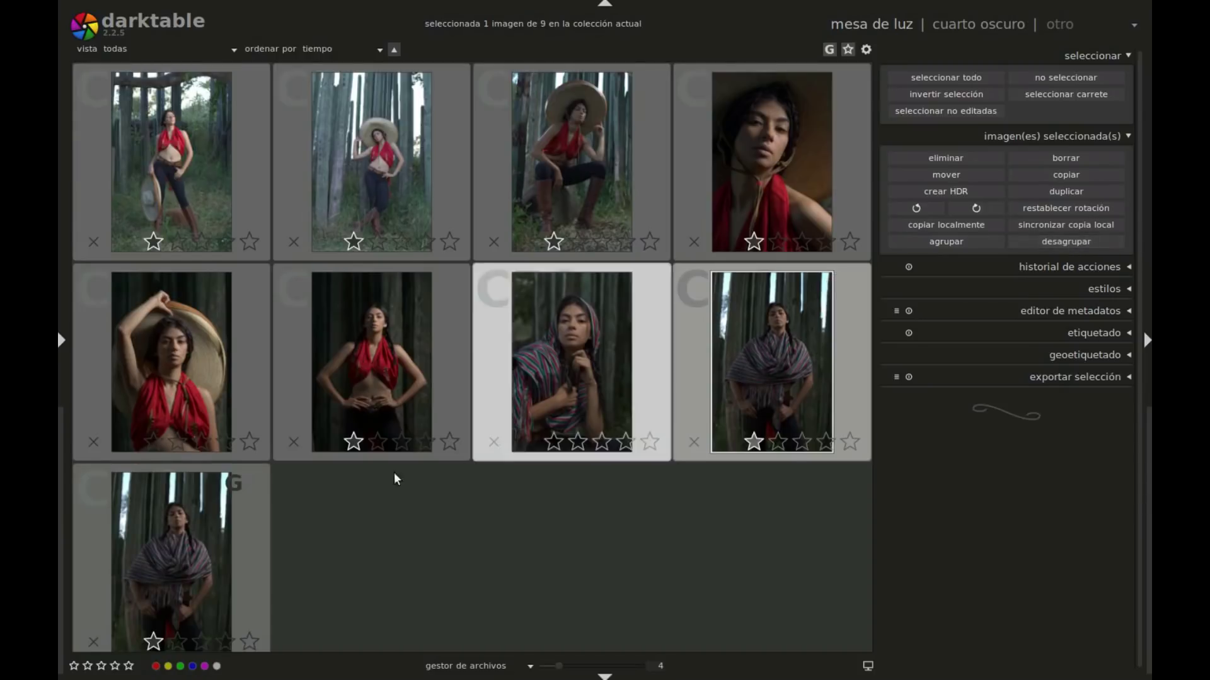
left_click(832, 48)
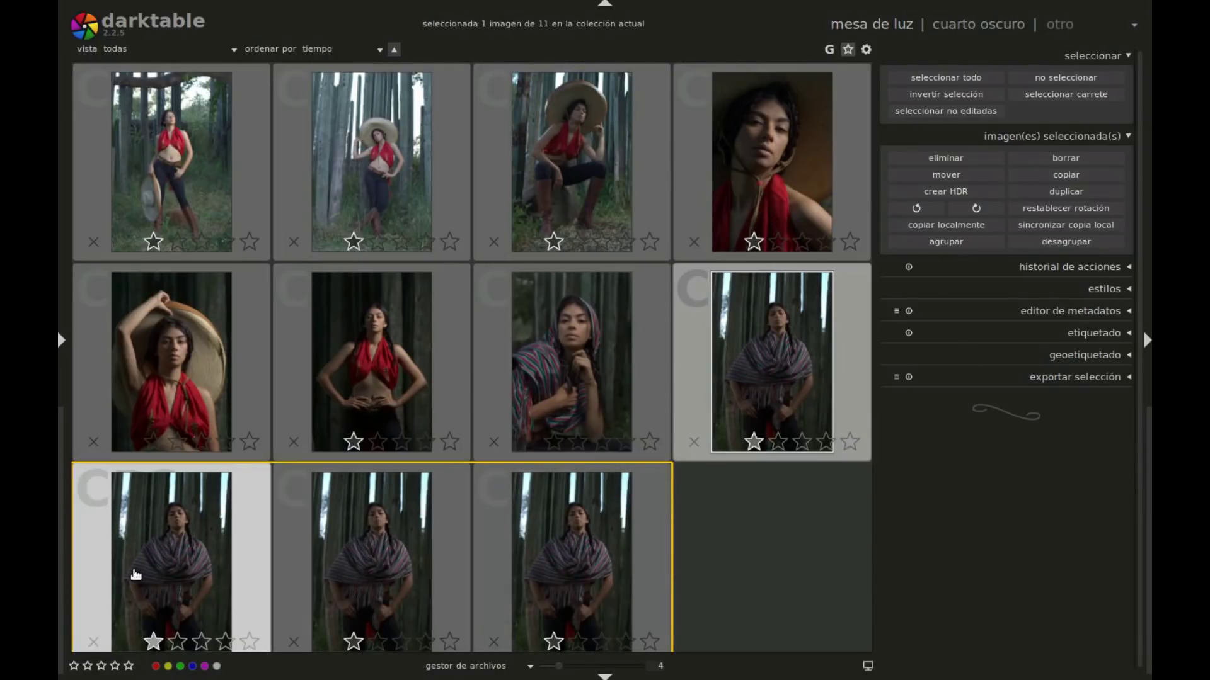
Step: Select the bottom-row duplicate copies, then narrow the selection to the last two
left_click(177, 555)
left_click(598, 569, "shift")
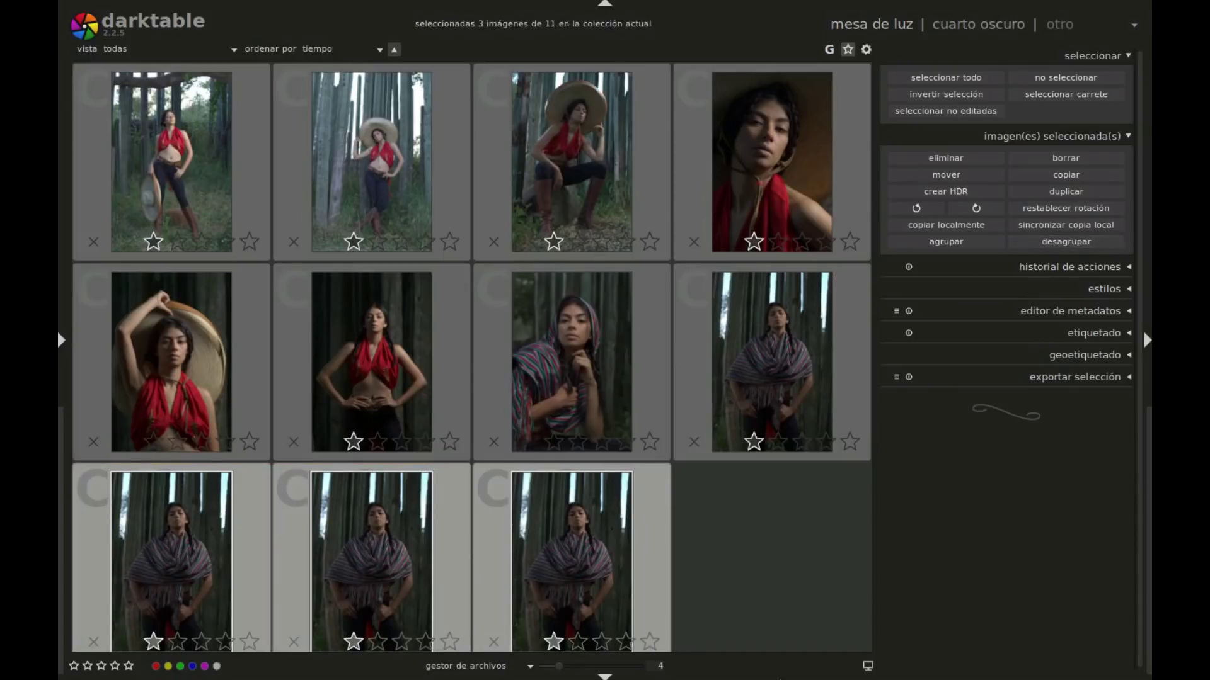
left_click(693, 555)
left_click(580, 561)
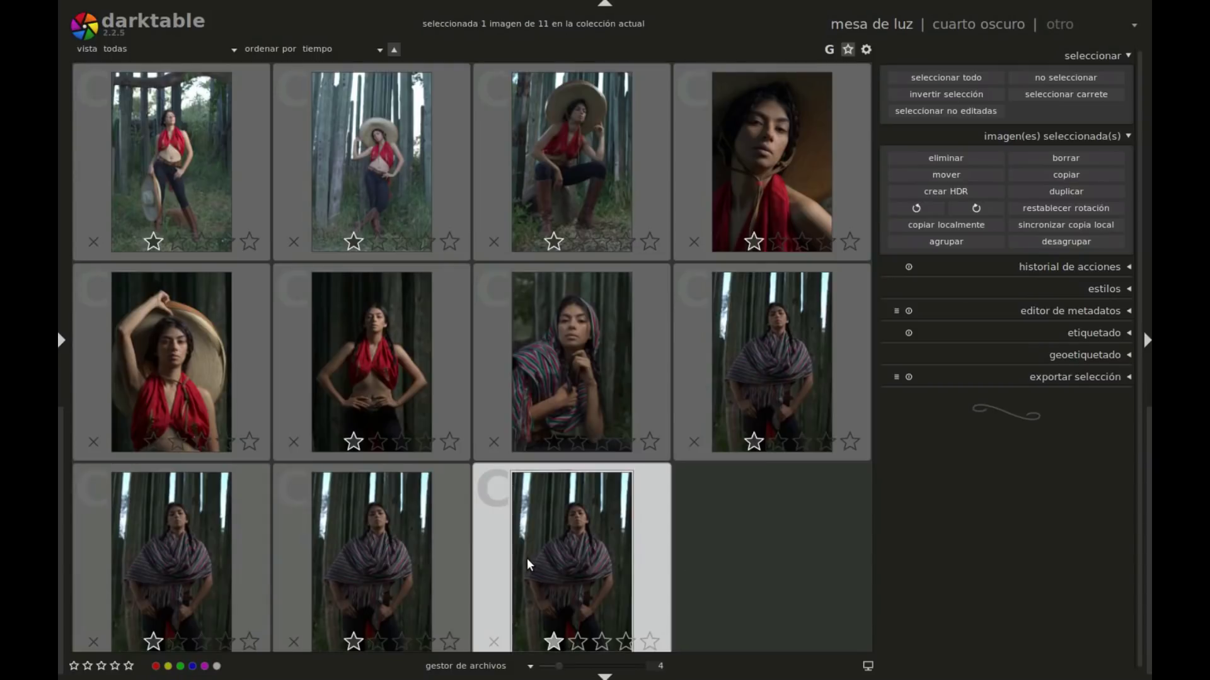
left_click(380, 556, "ctrl")
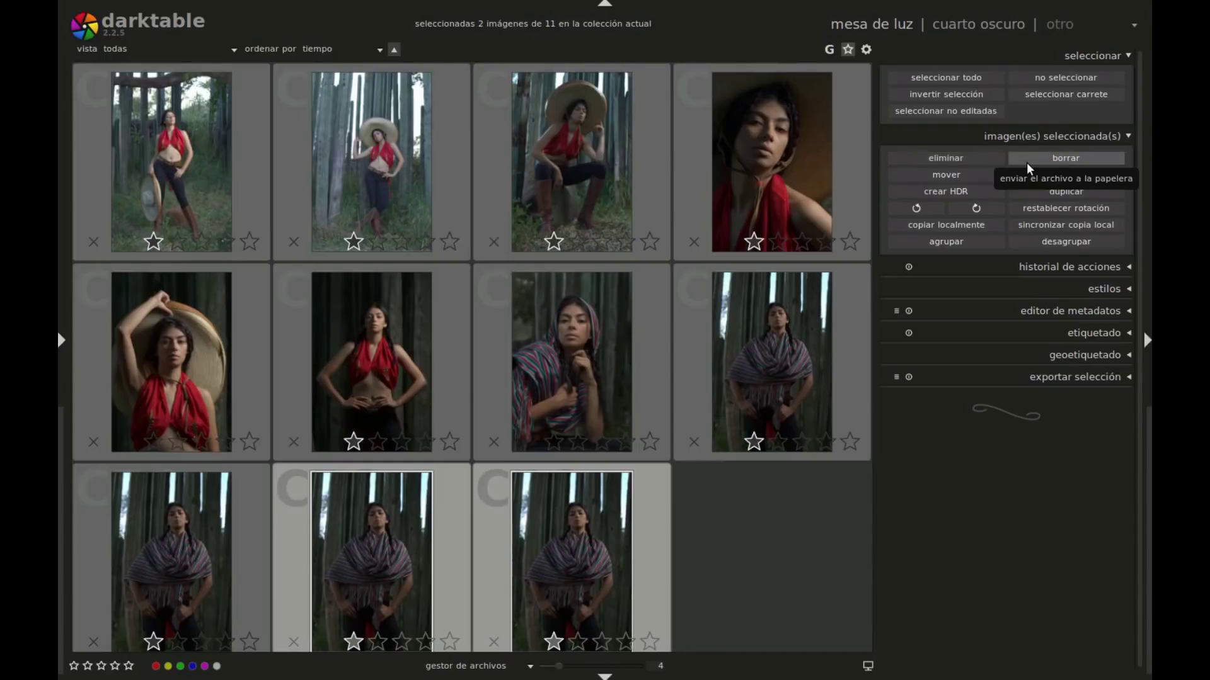
Step: Show image information and inspect the original portrait and two duplicate copies' version details
left_click(61, 341)
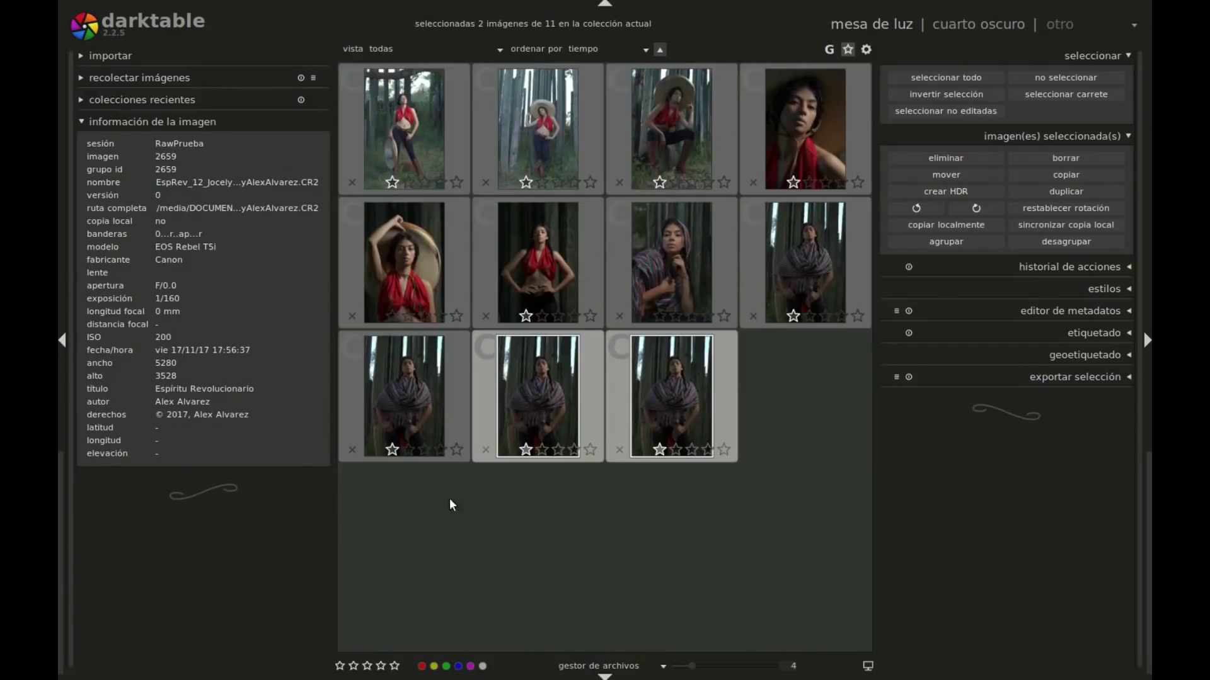
left_click(798, 254)
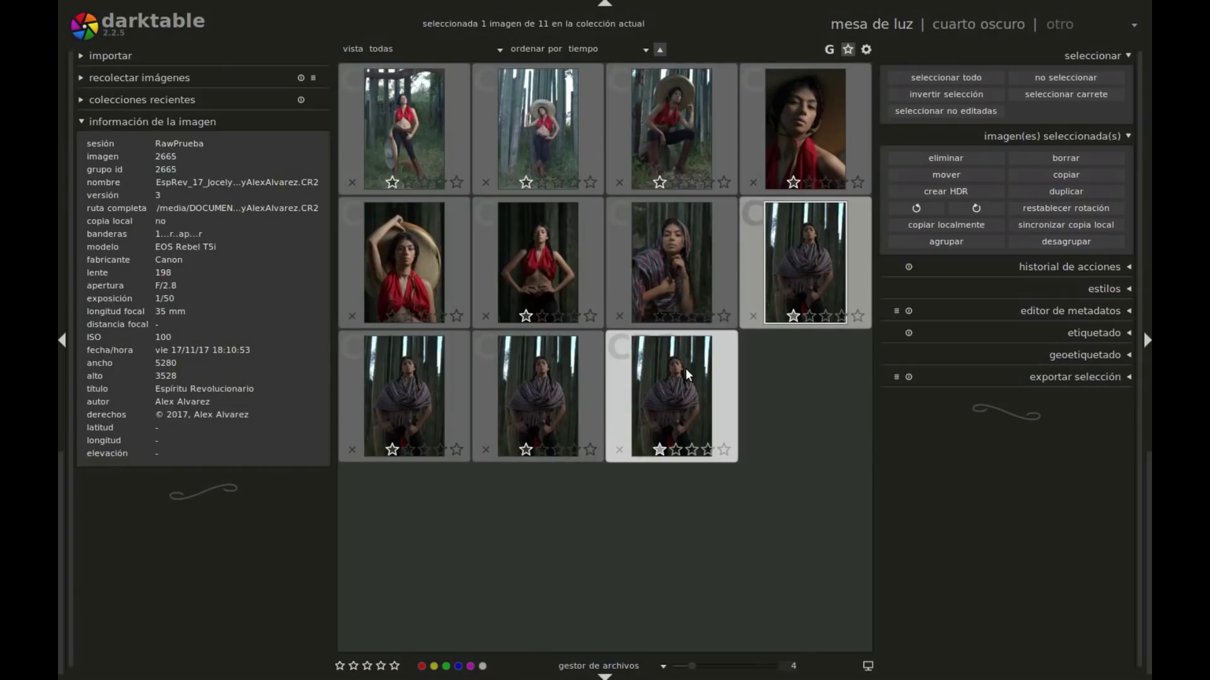
left_click(664, 403)
left_click(550, 400, "ctrl")
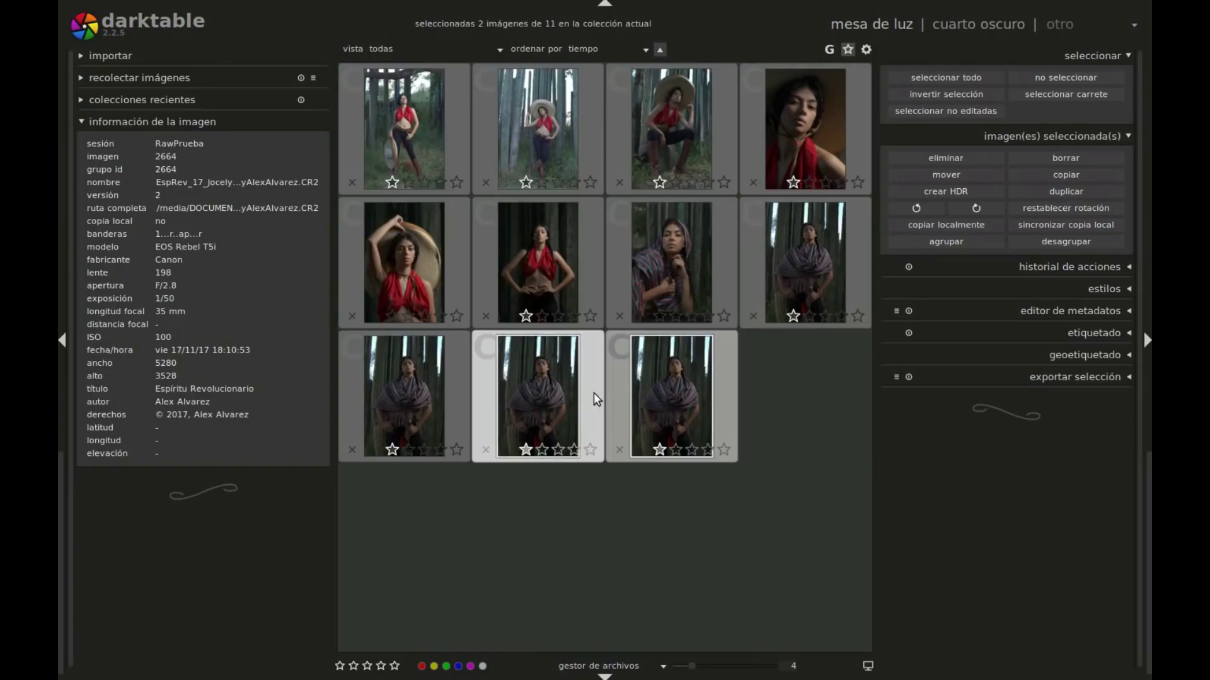
Step: Delete the two selected shawl copies, confirming and choosing permanent removal from disk
left_click(1041, 156)
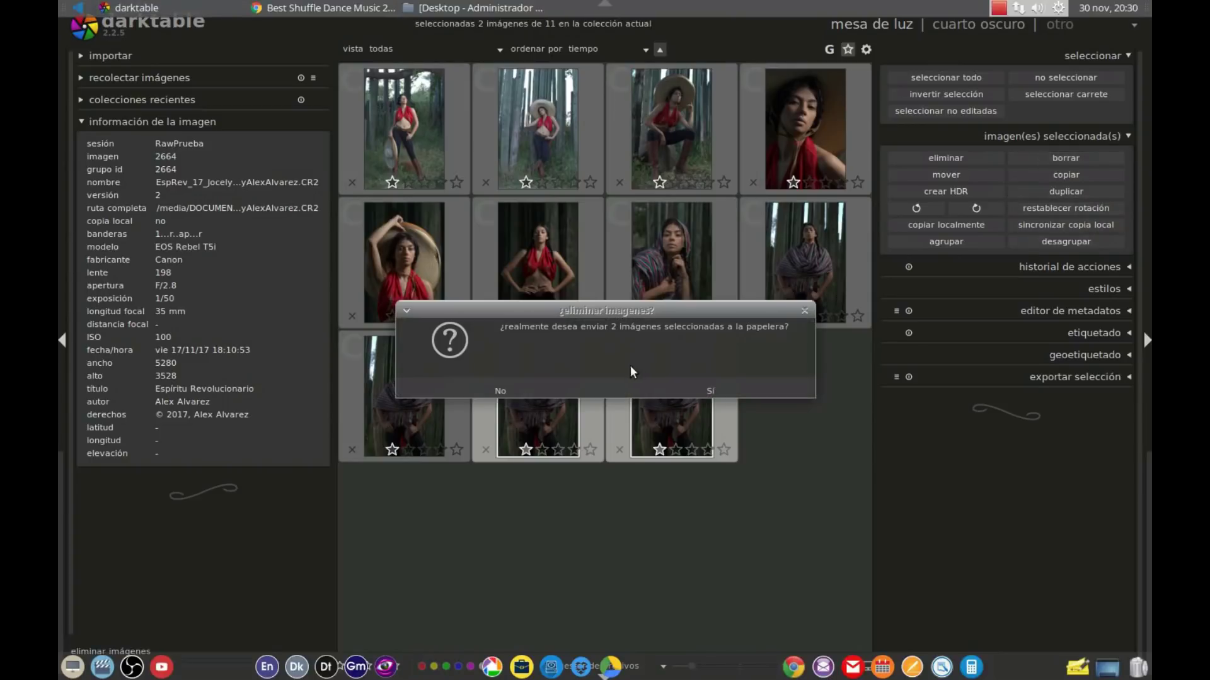
left_click(655, 386)
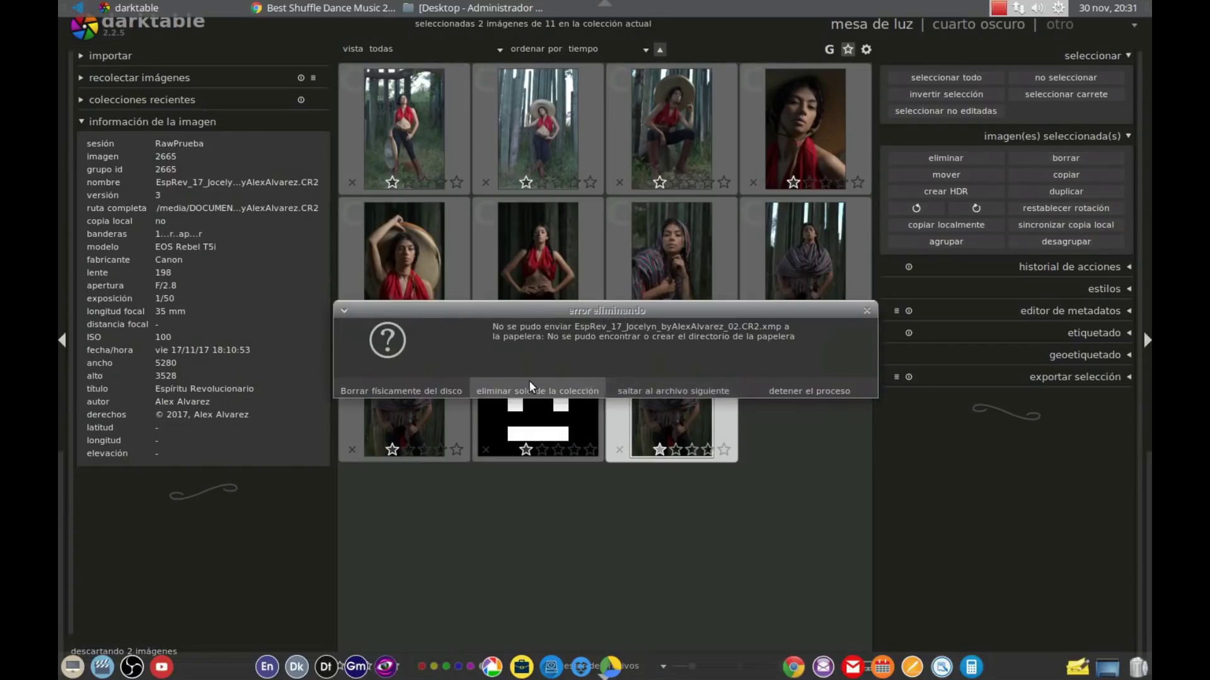
left_click(424, 380)
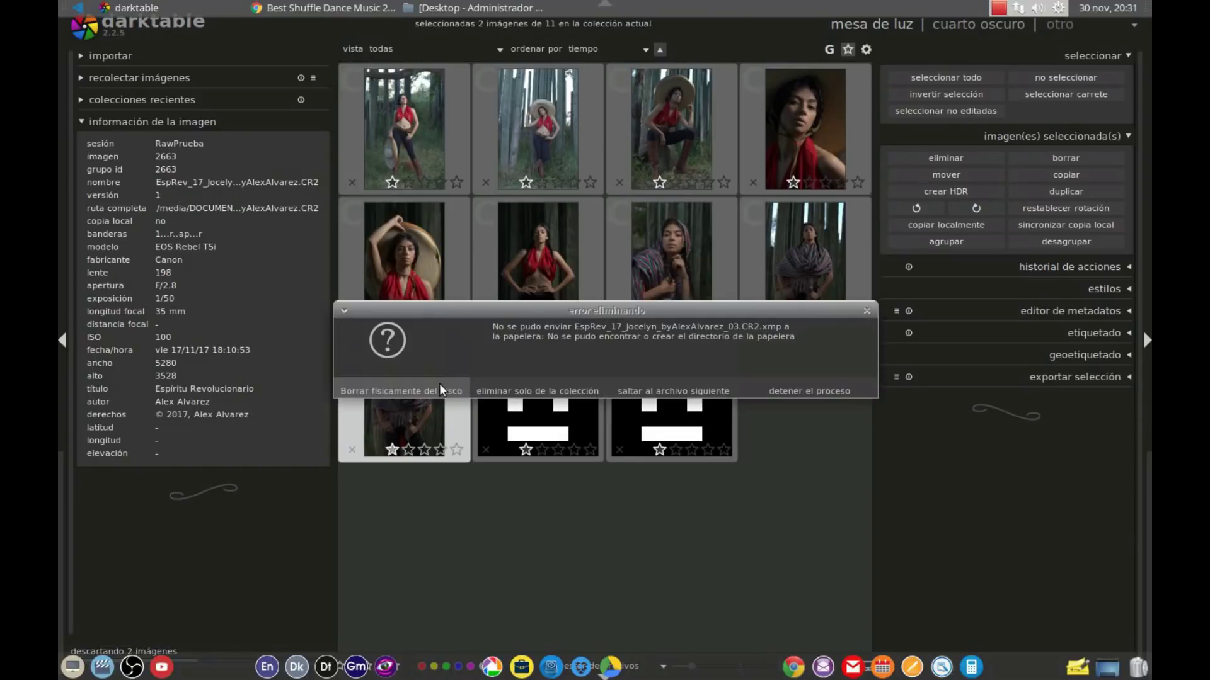
left_click(440, 383)
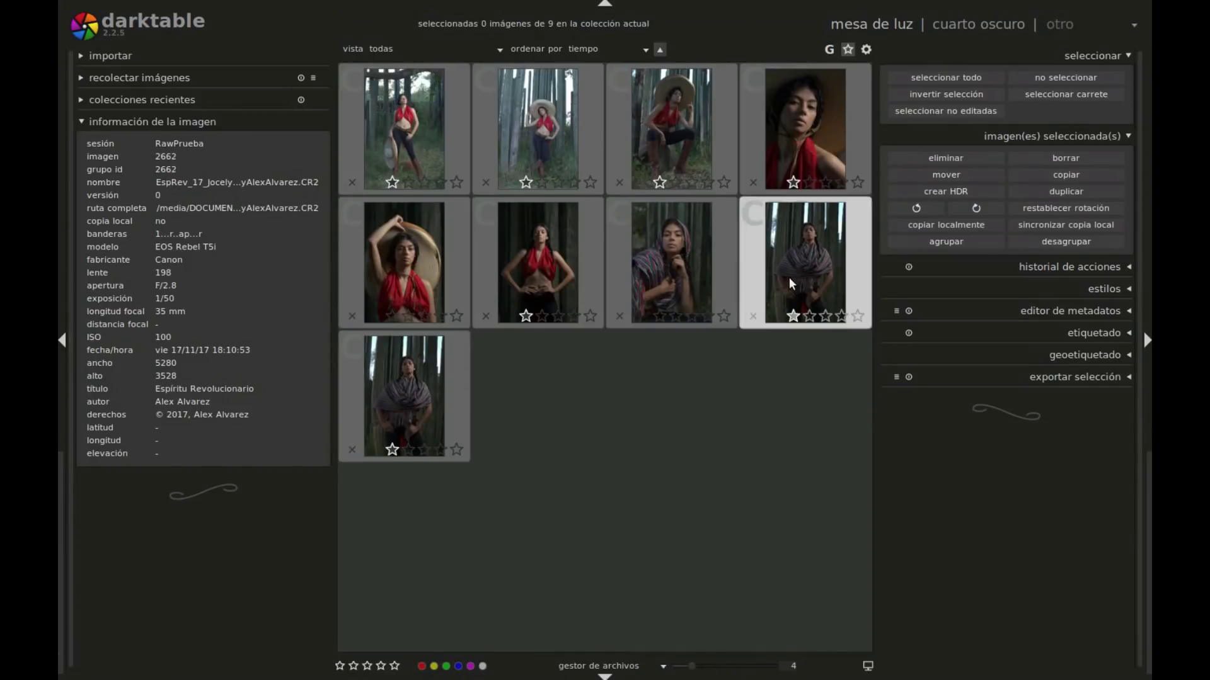
Step: Hide the information and selected-images panels, then copy the original shawl portrait's history stack
left_click(62, 340)
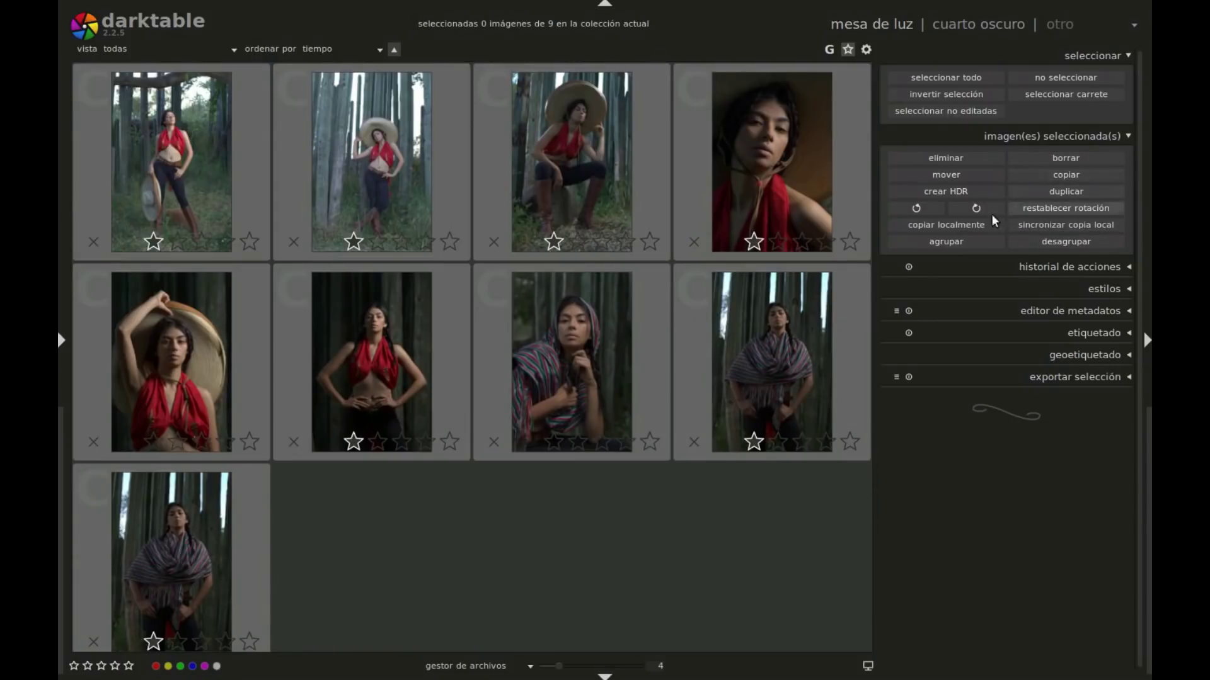
left_click(1128, 136)
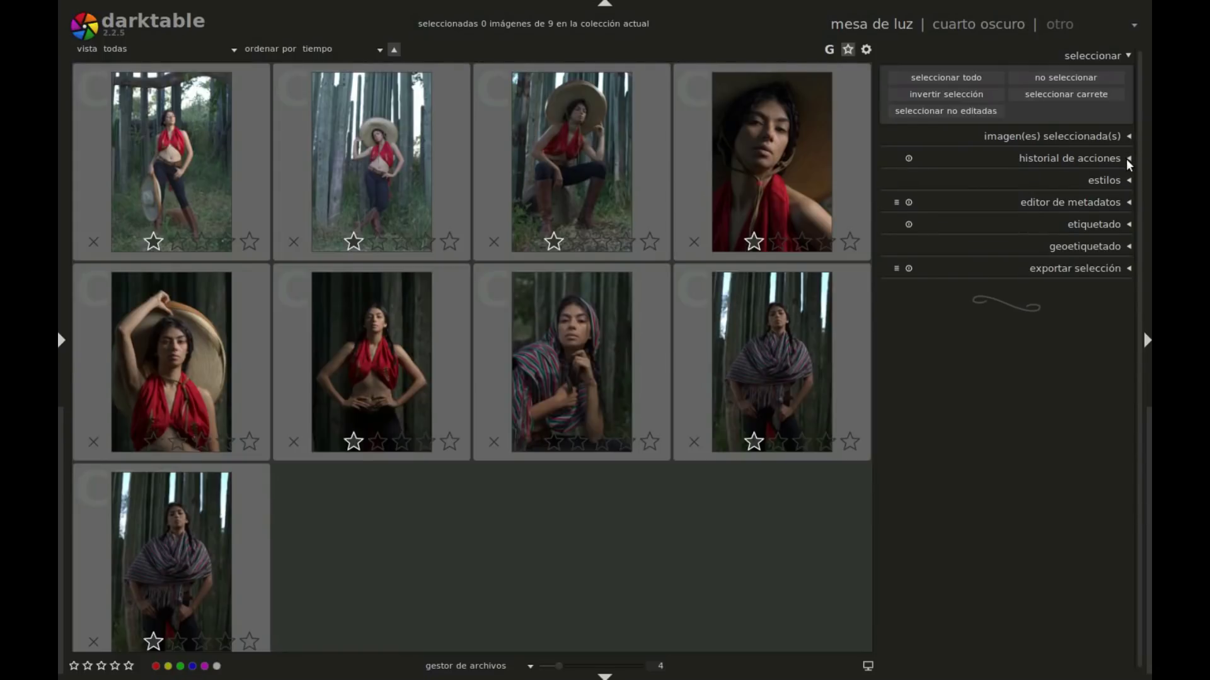
left_click(1128, 161)
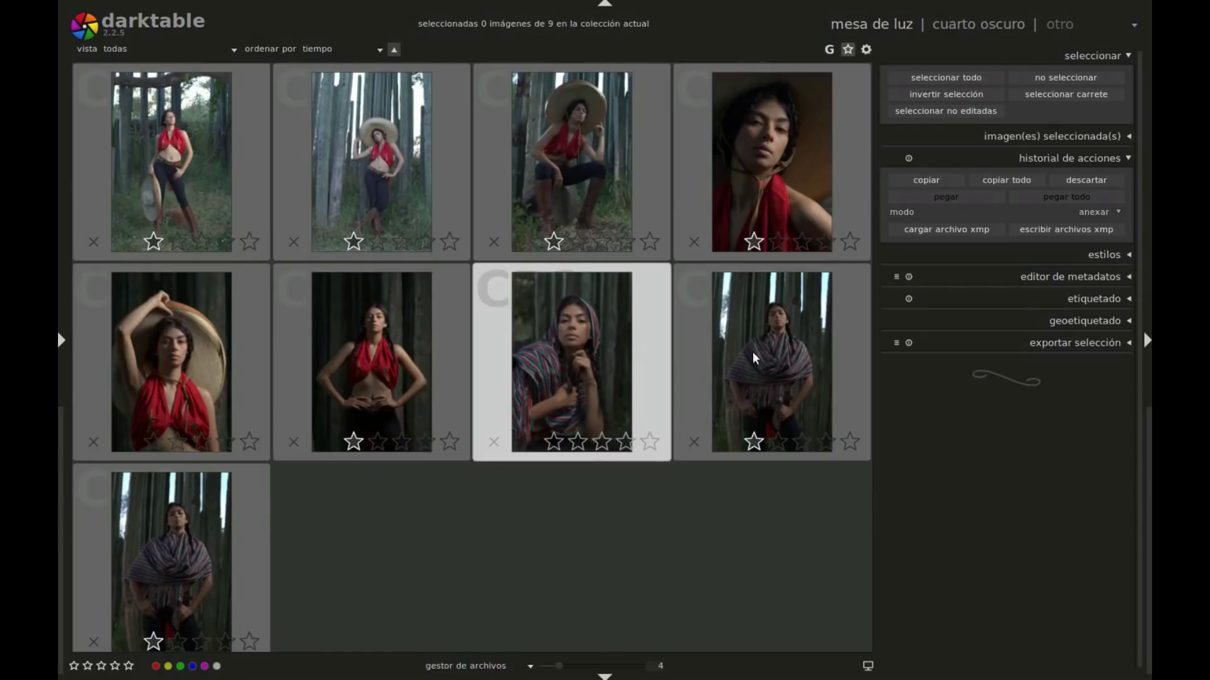
left_click(805, 358)
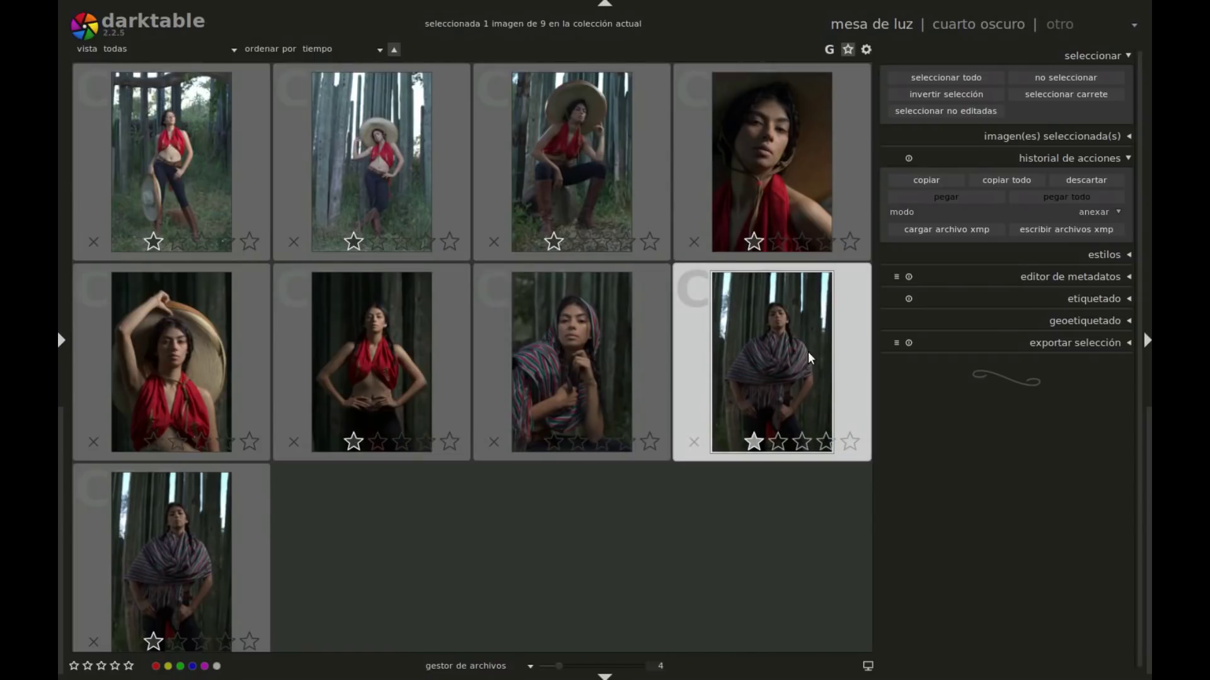
left_click(937, 183)
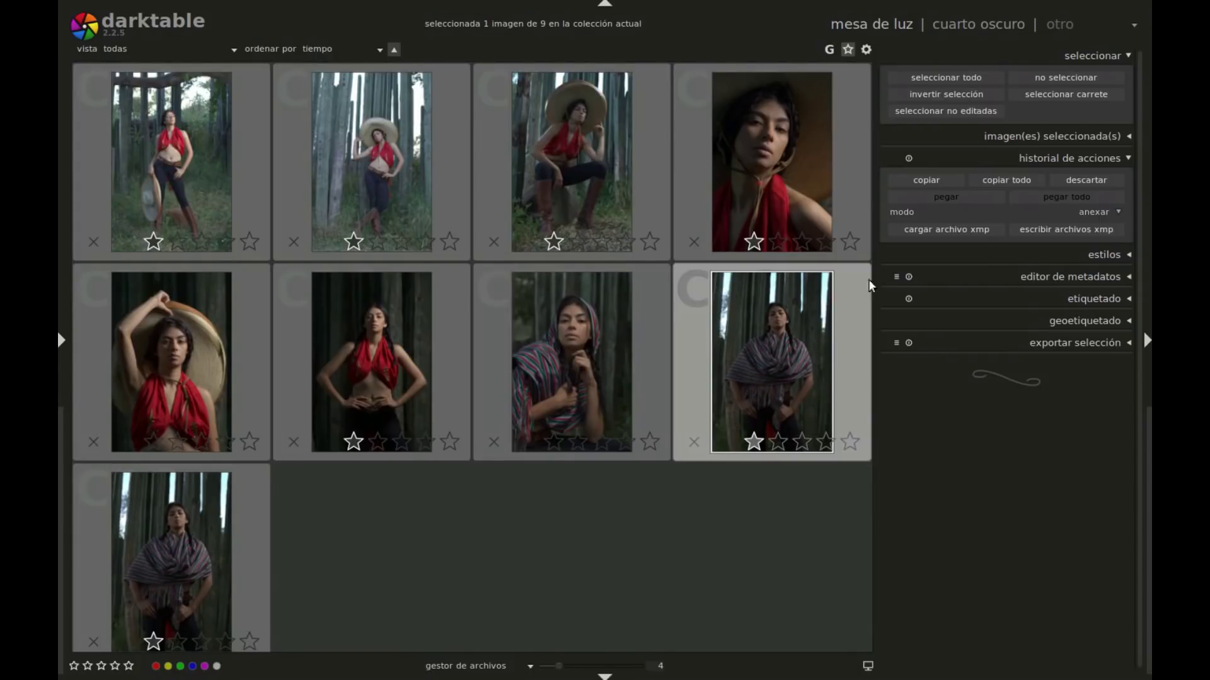
Step: In darkroom, raise the shawl portrait's white balance temperature to 7466K, then return to lighttable
left_click(988, 28)
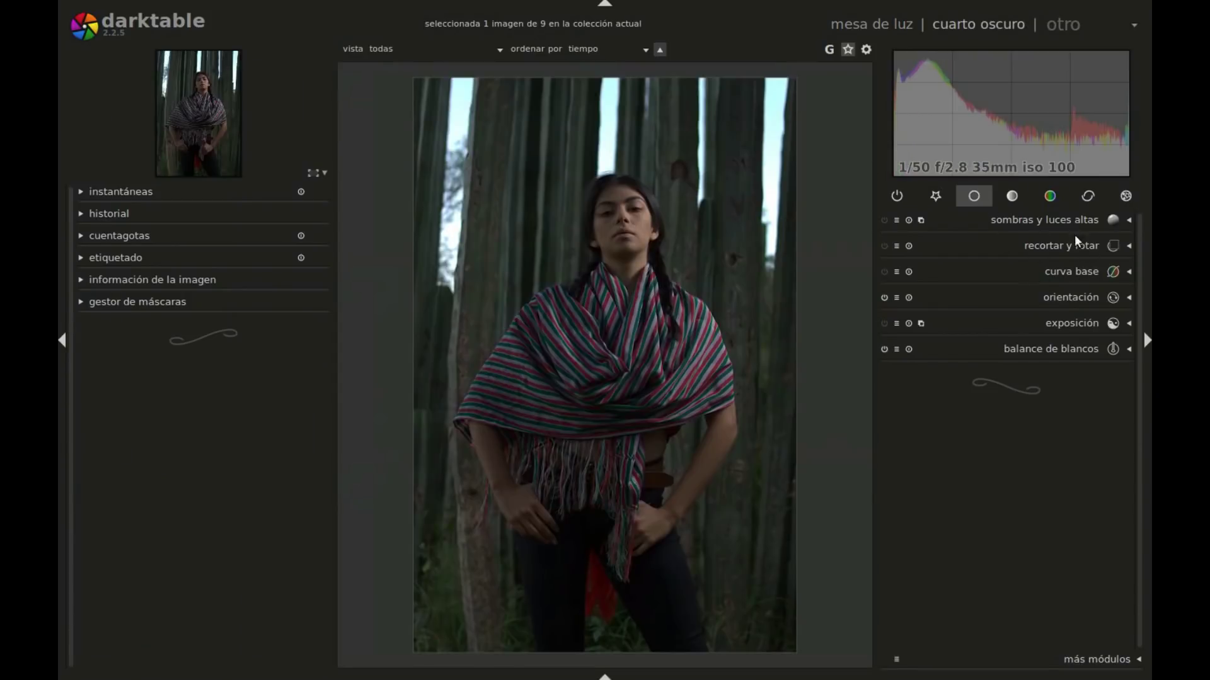
left_click(1129, 323)
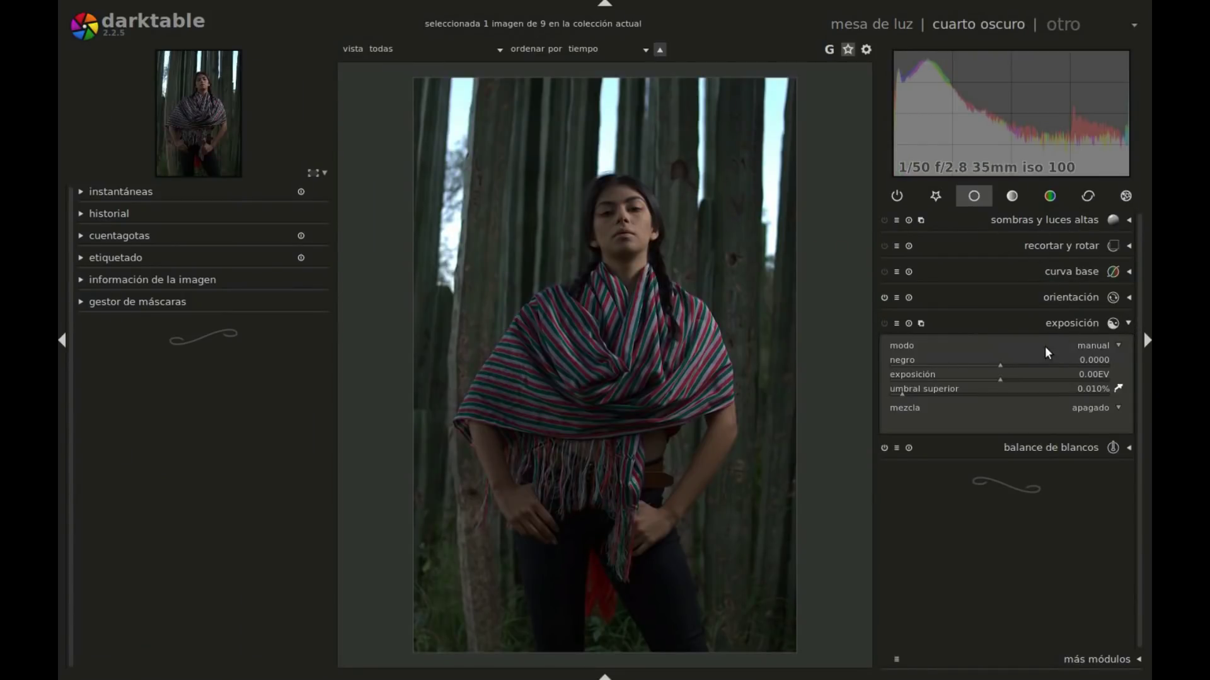
left_click(1129, 325)
left_click(1130, 352)
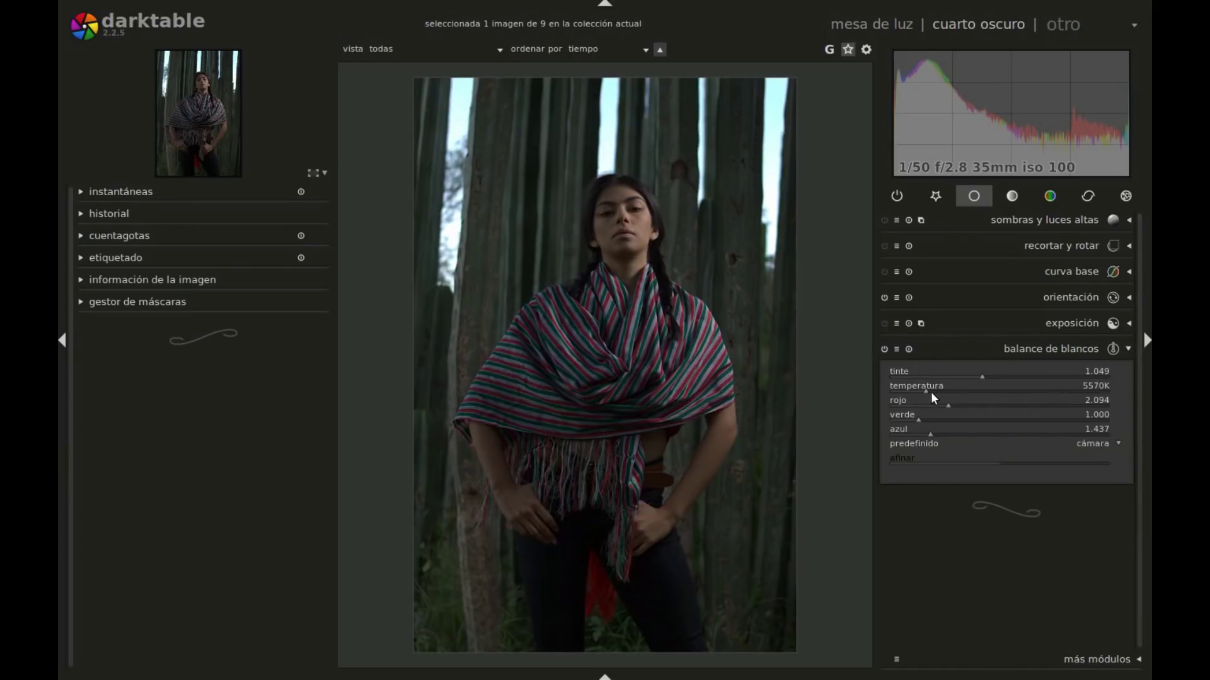
left_click_drag(945, 391, 937, 391)
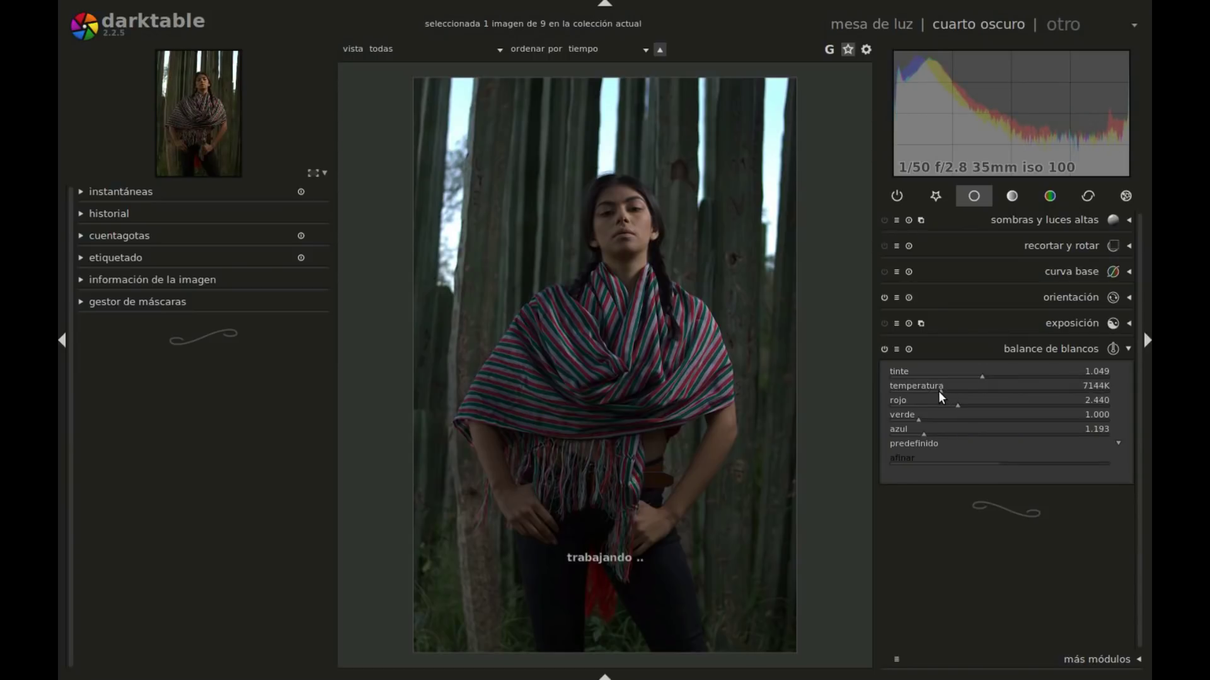
left_click_drag(938, 392, 942, 392)
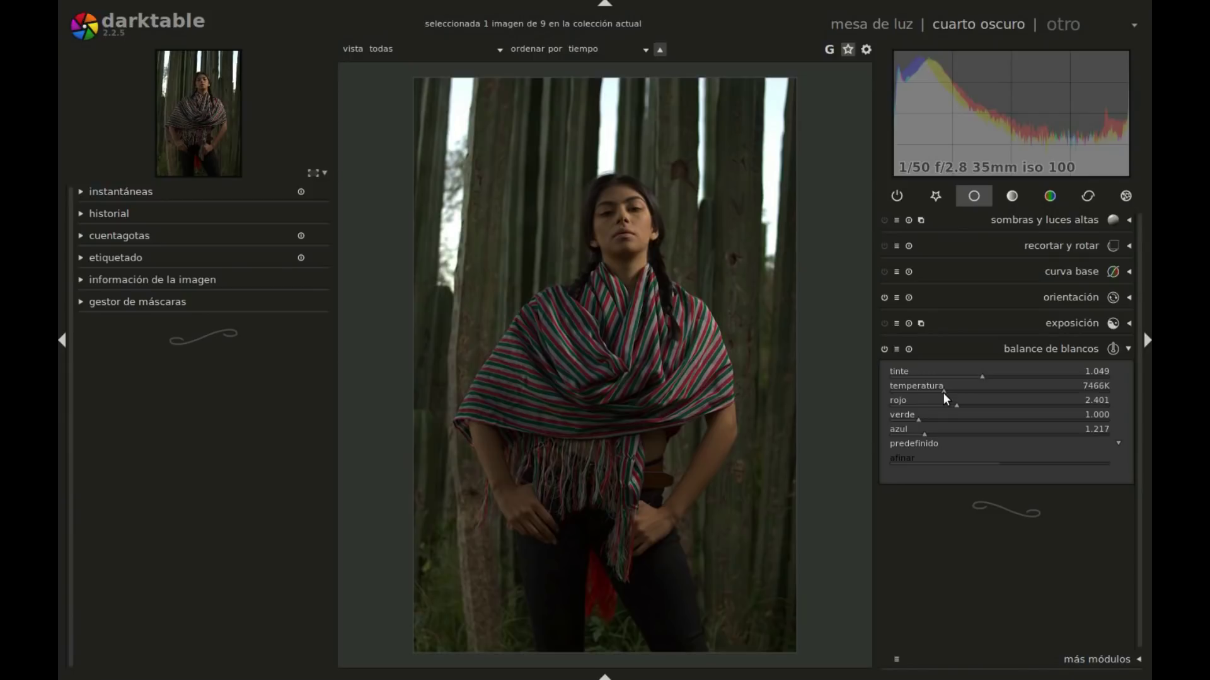
left_click(874, 26)
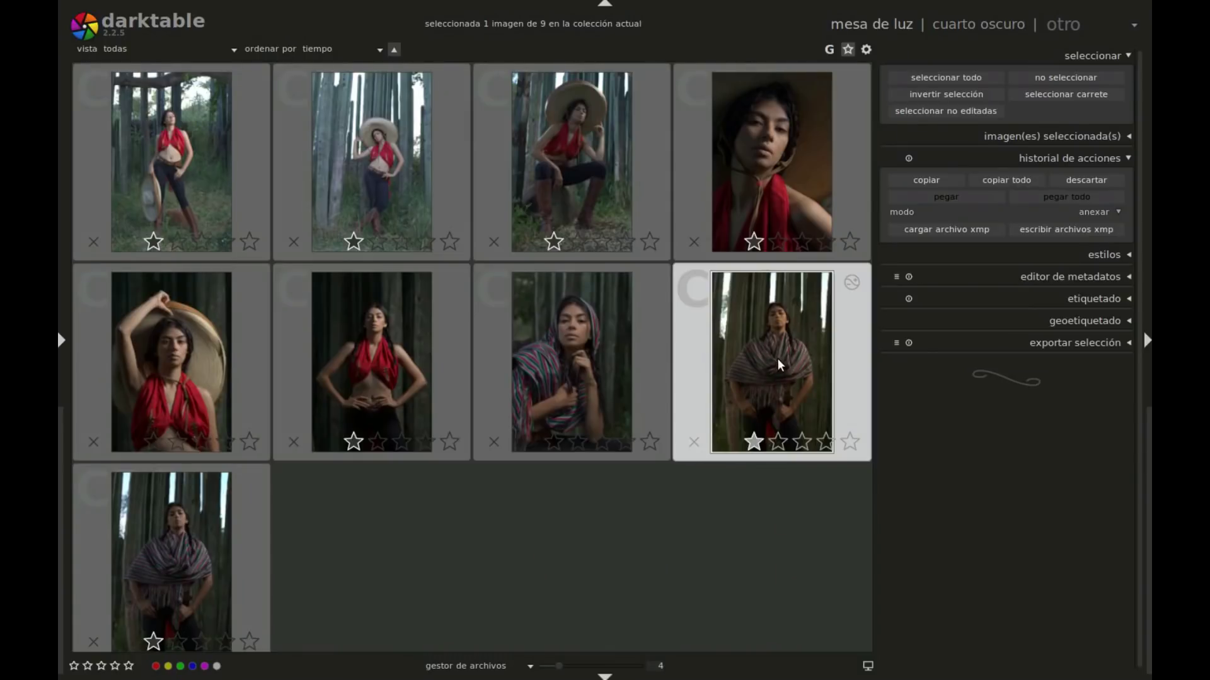
Step: Copy only the white balance from the eighth portrait and paste it onto the second
left_click(935, 180)
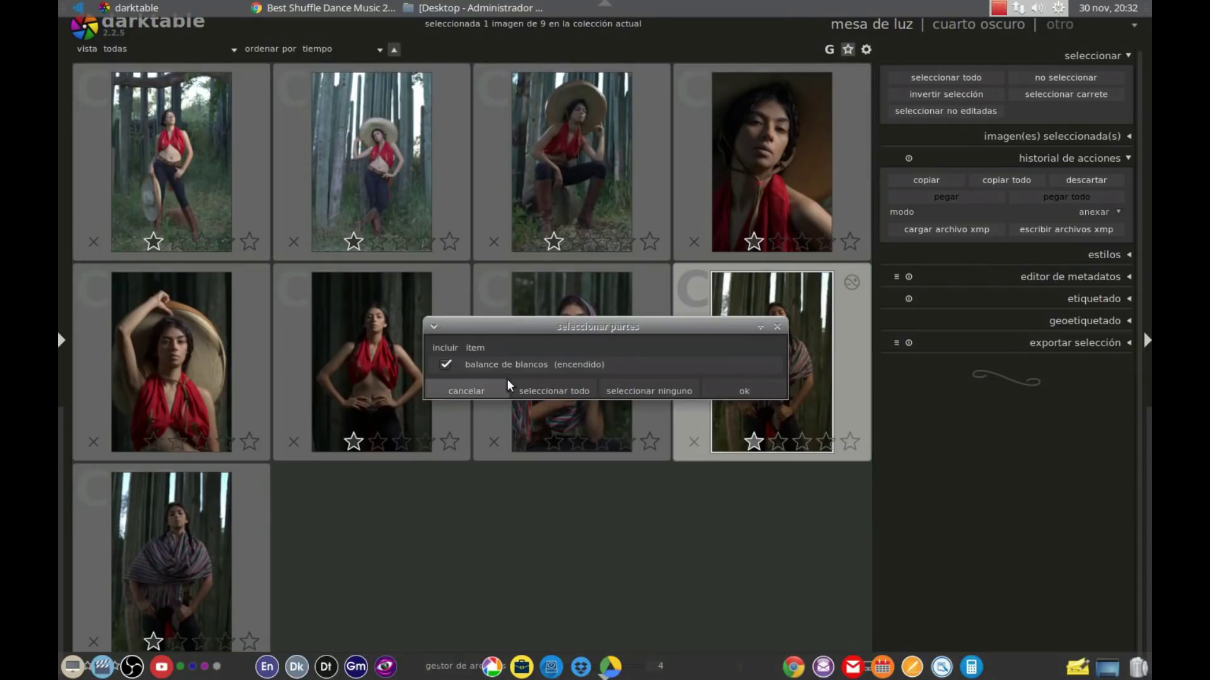
left_click(726, 389)
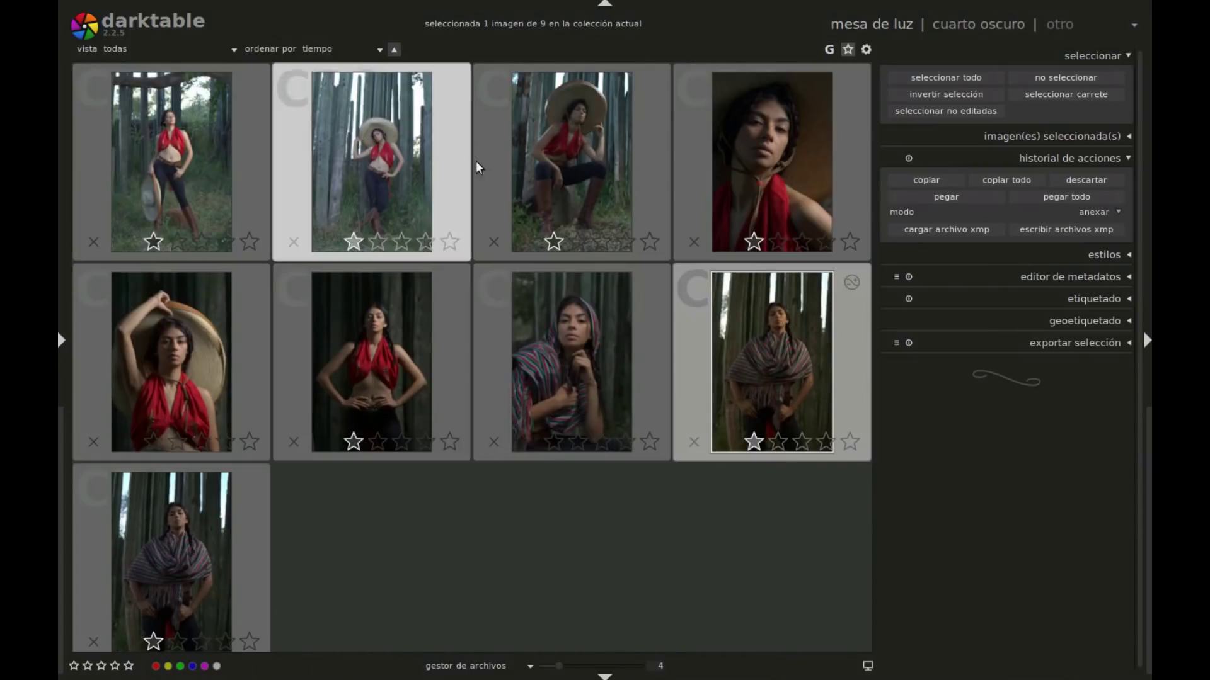
left_click(397, 175)
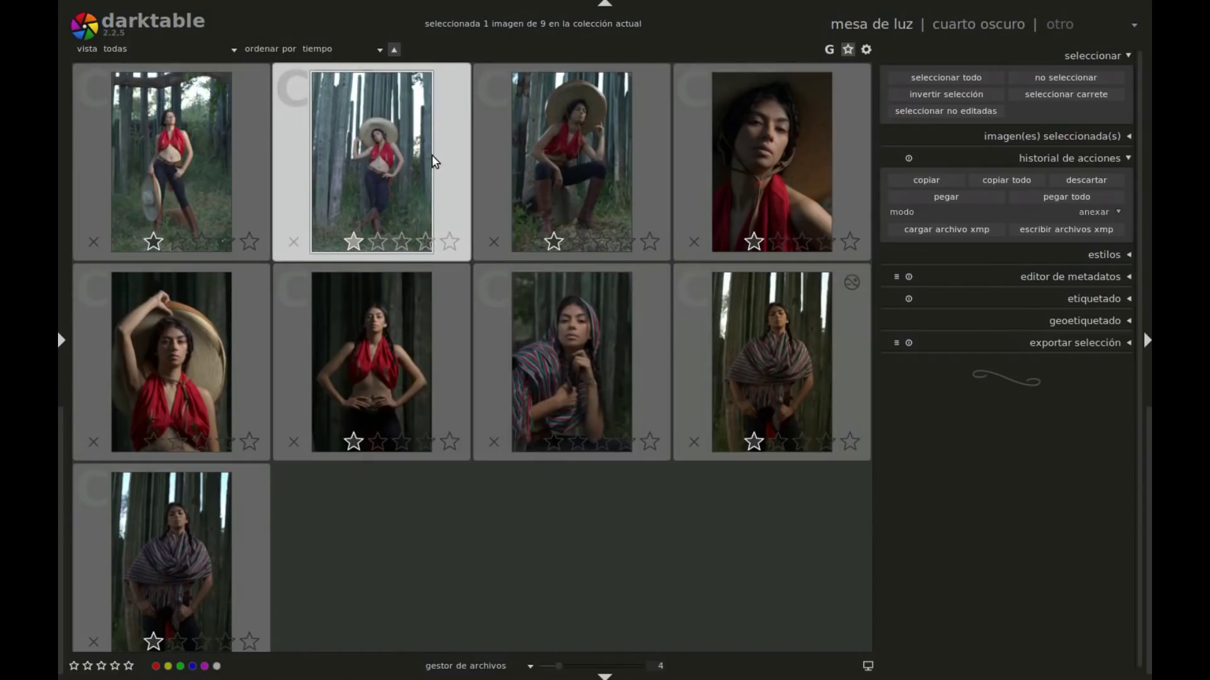
left_click(983, 195)
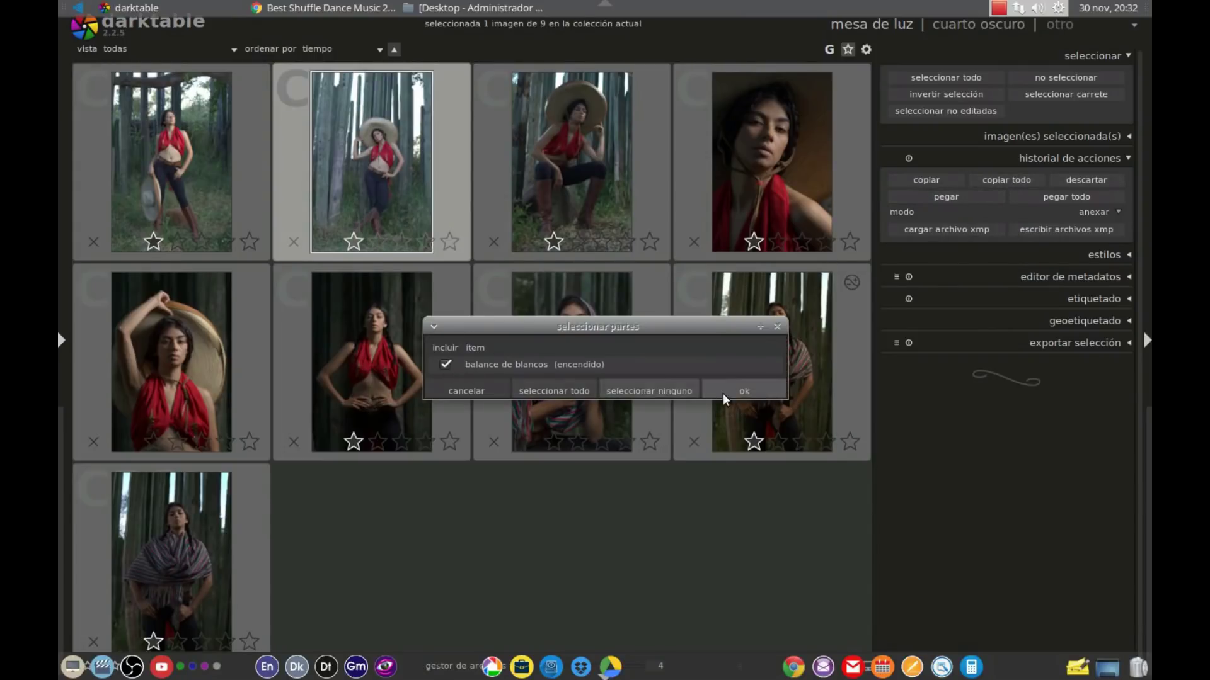
left_click(756, 391)
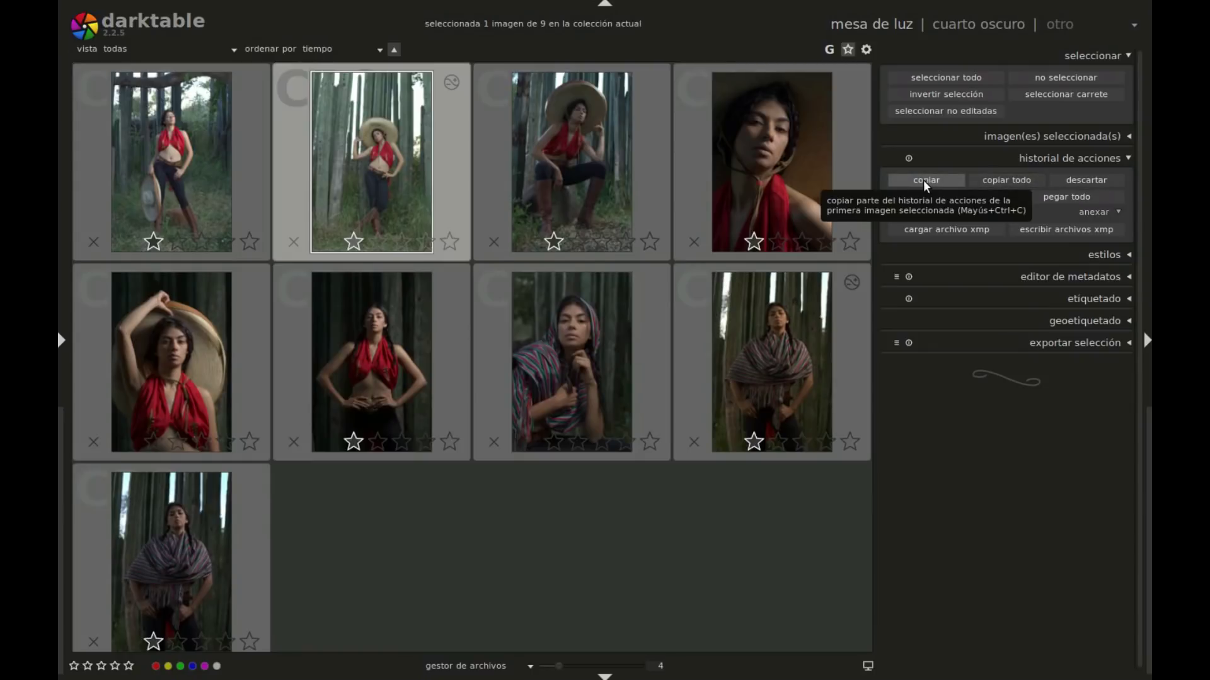
left_click(977, 181)
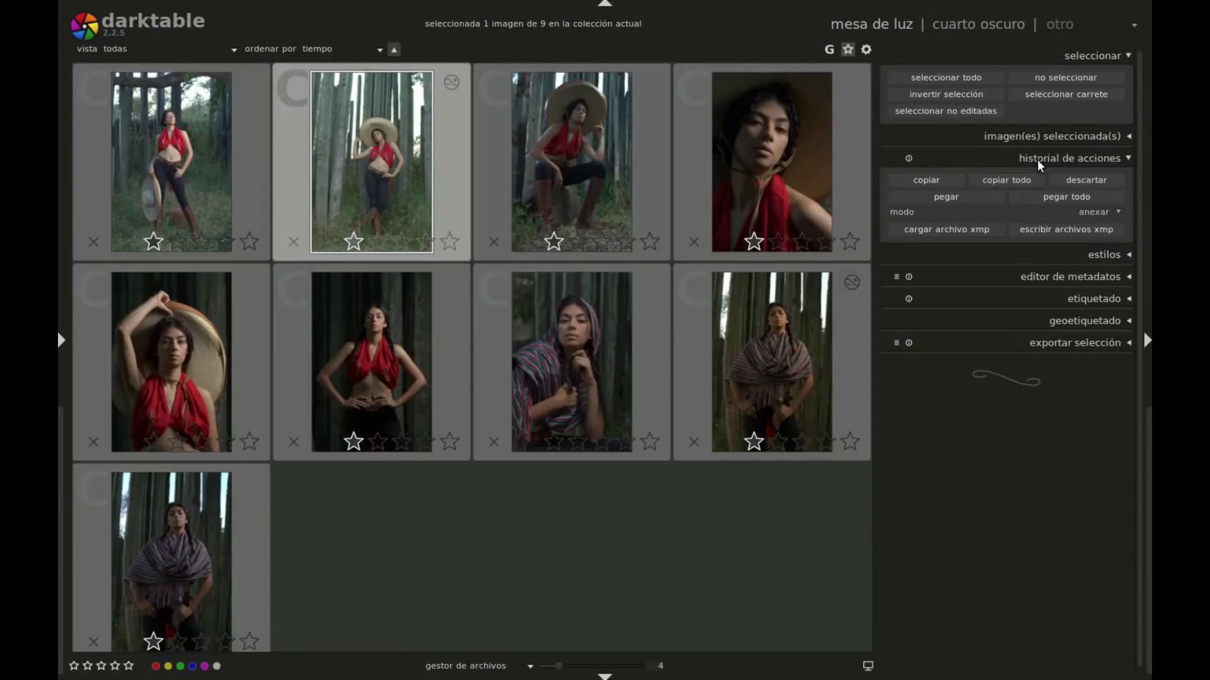
Step: In darkroom, set the hat portrait's exposure to -0.17 EV and black level 0.0118
left_click(958, 26)
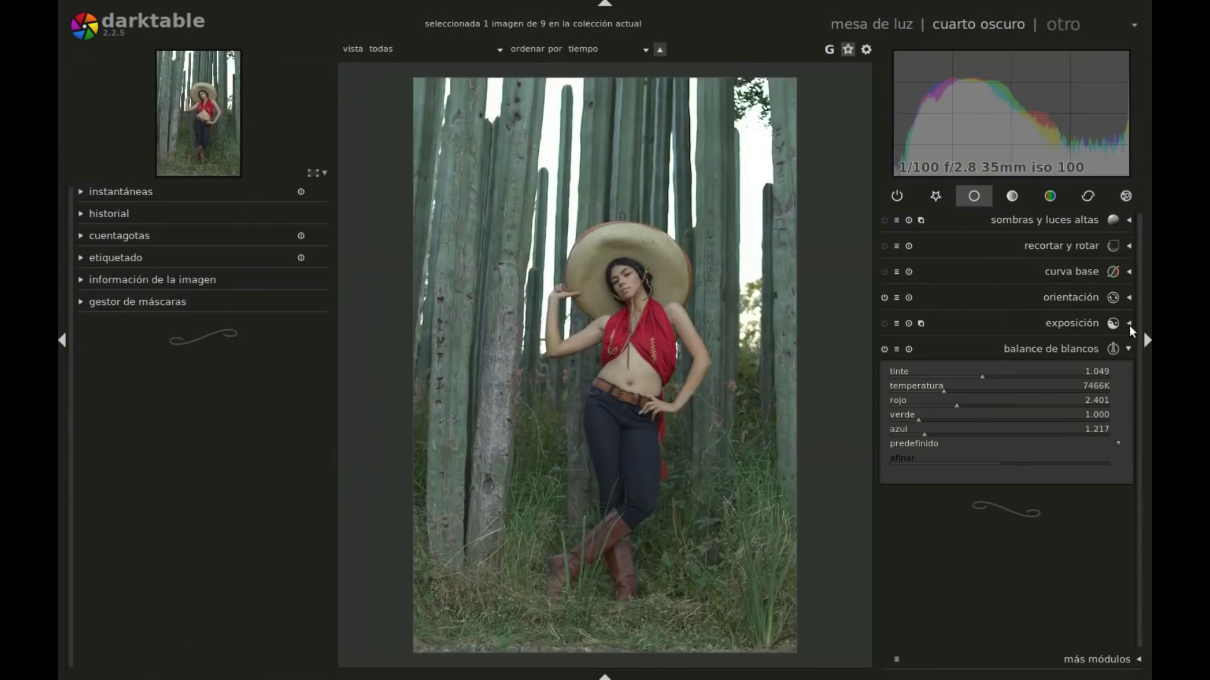
left_click(1129, 324)
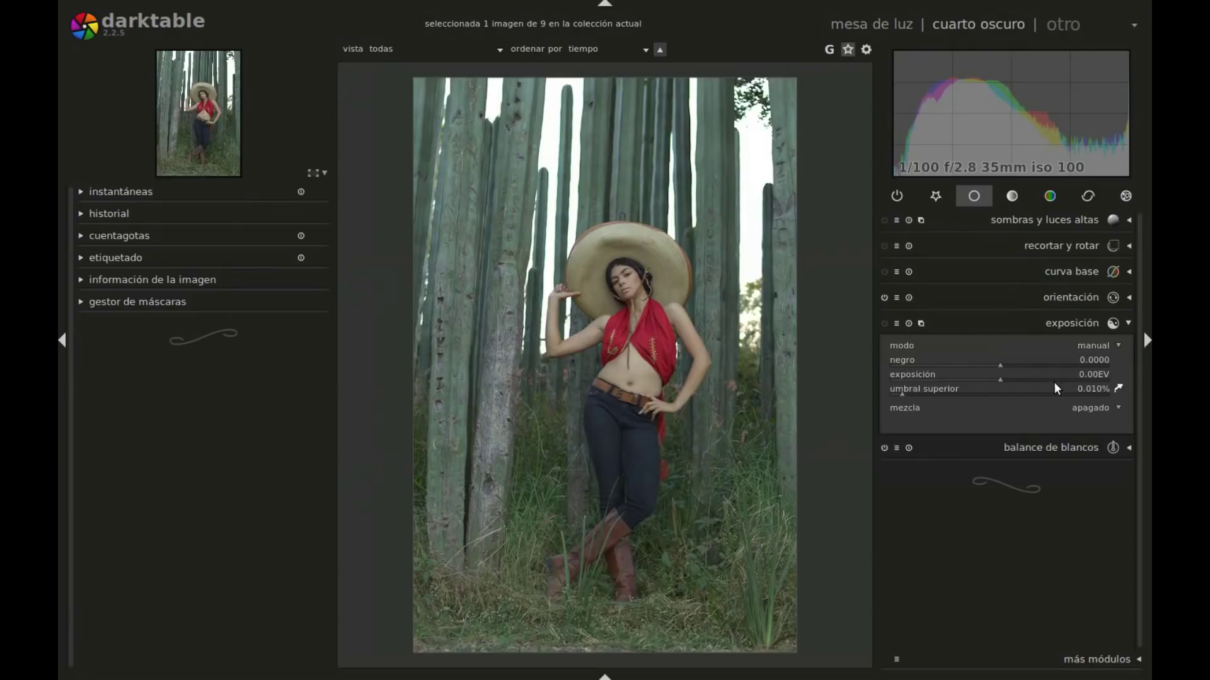
mouse_move(975, 384)
left_mouse_down()
mouse_move(1019, 386)
mouse_move(990, 380)
left_mouse_up()
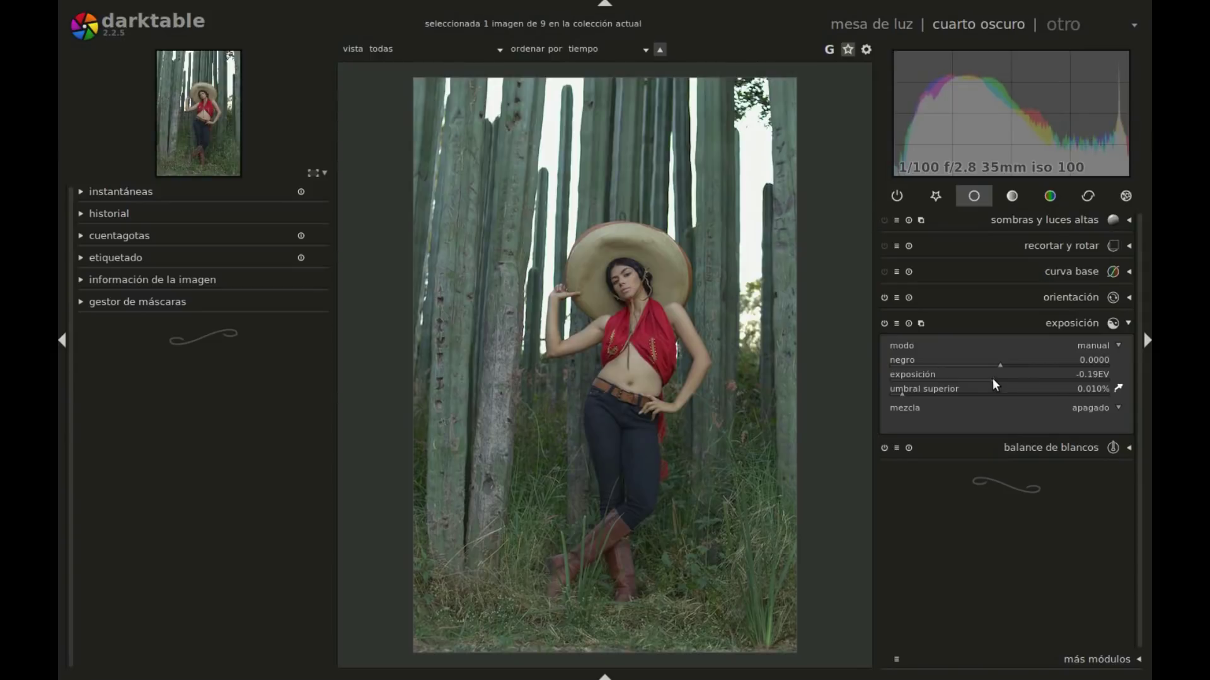
left_click_drag(1002, 364, 1011, 365)
left_click(993, 379)
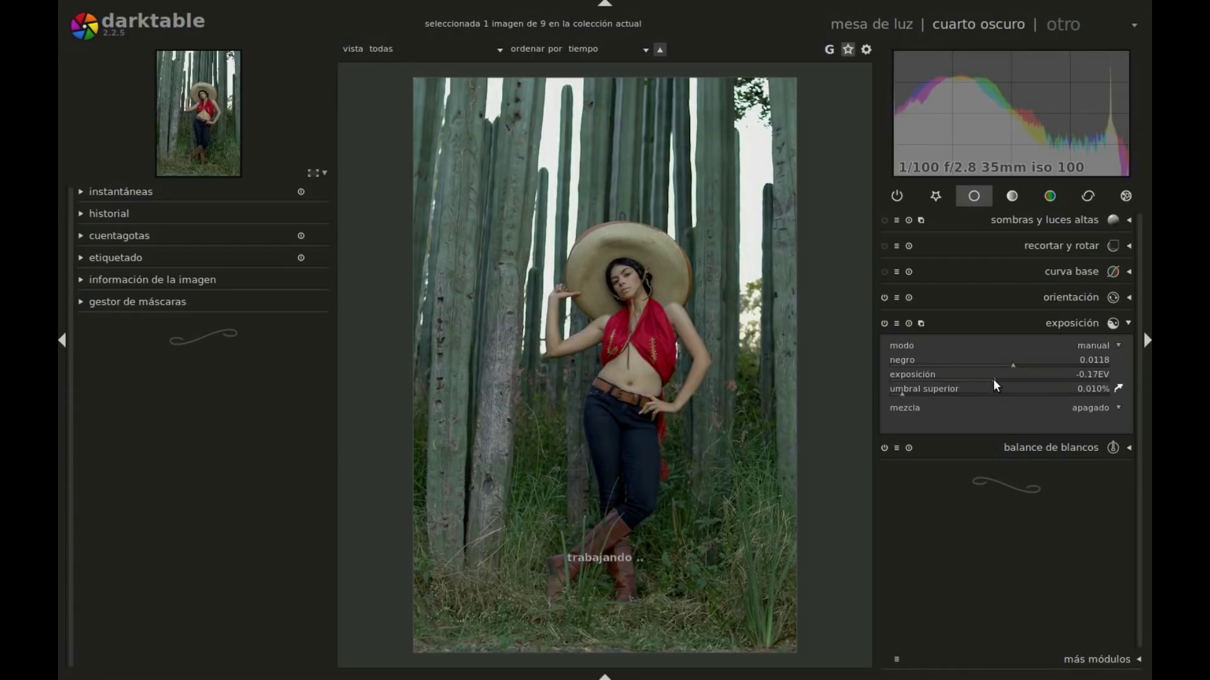
left_click(996, 380)
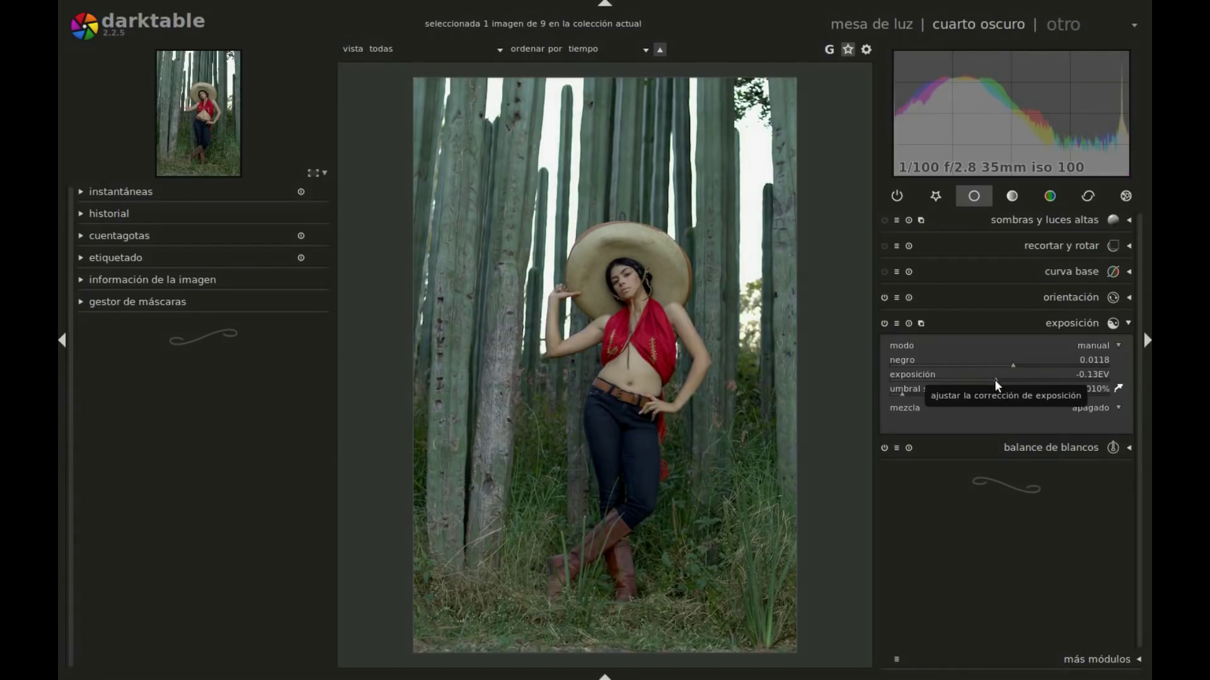
left_click(993, 379)
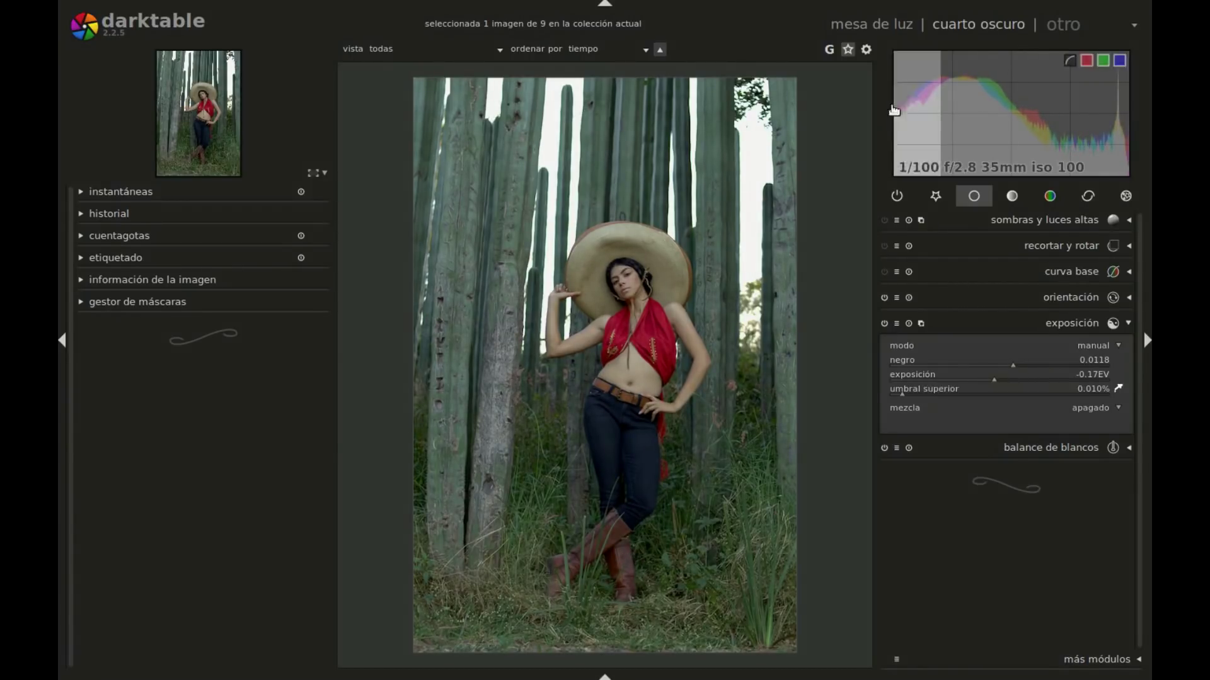
left_click(860, 24)
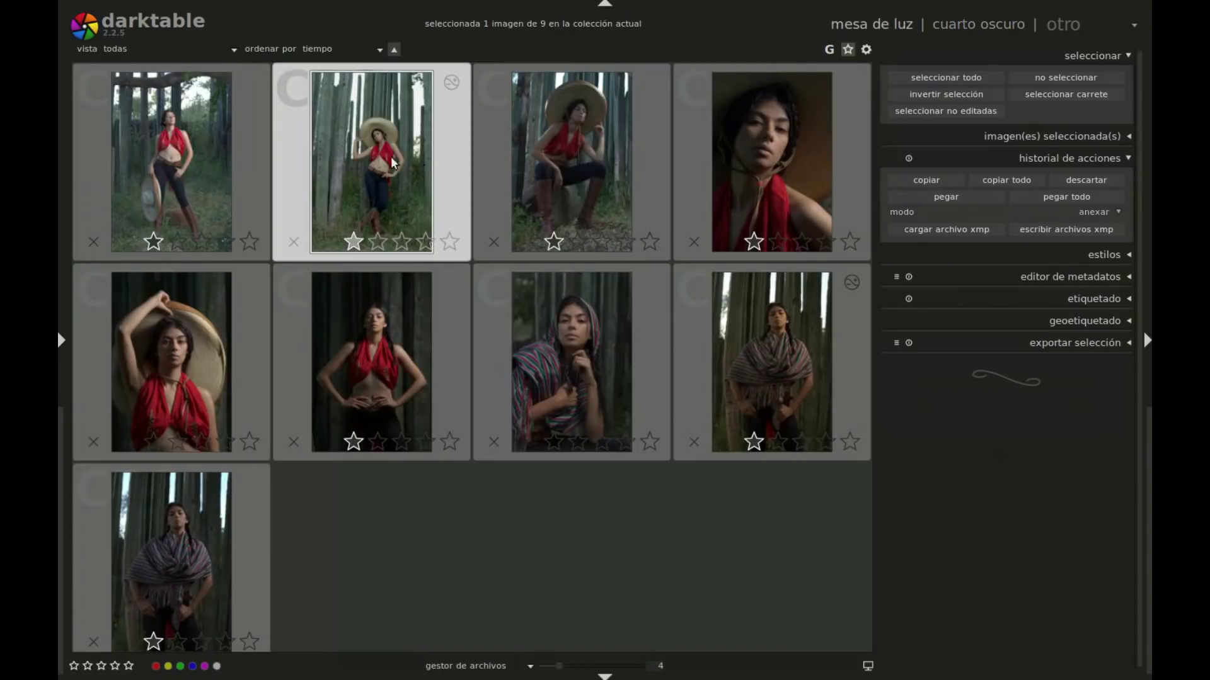
Step: Copy only the second portrait's exposure edit and paste it onto the first portrait
left_click(952, 182)
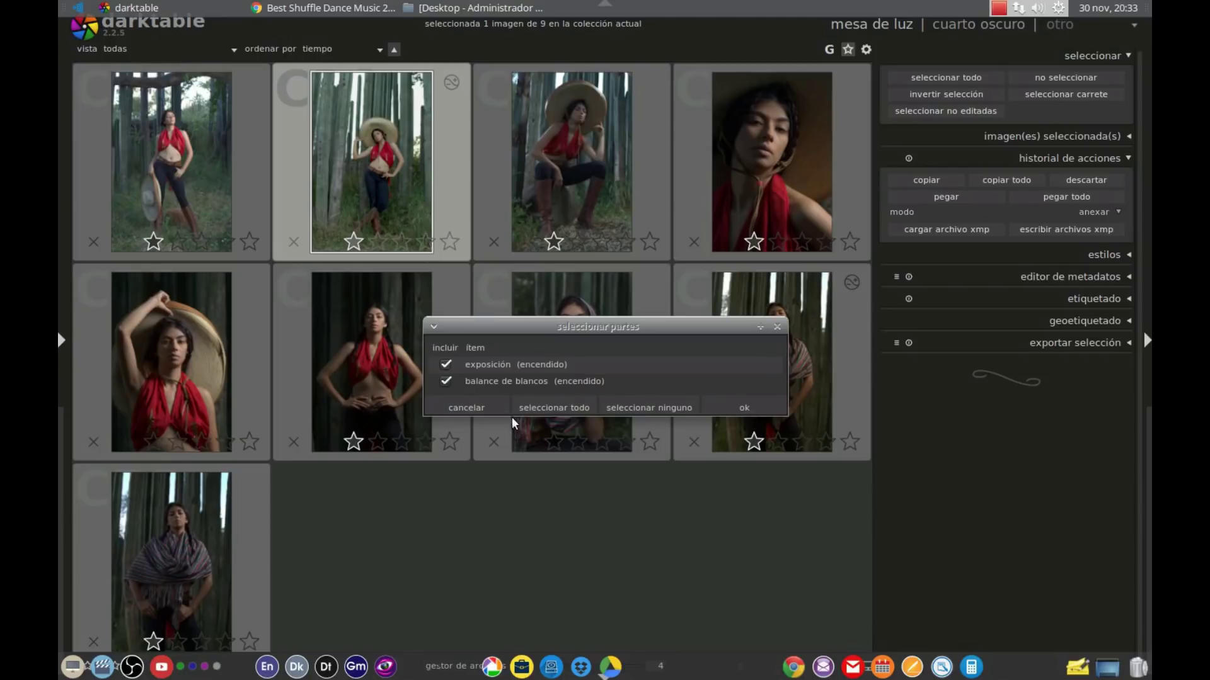
left_click(446, 381)
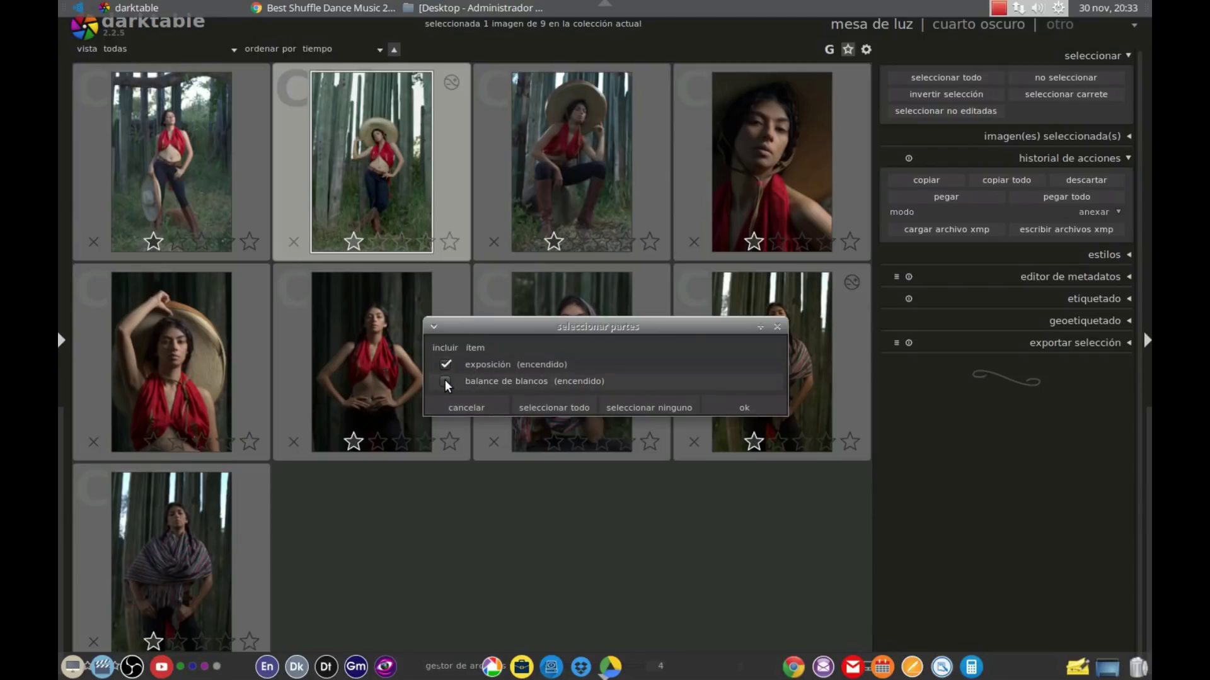
left_click(774, 408)
mouse_move(171, 161)
left_click(182, 151)
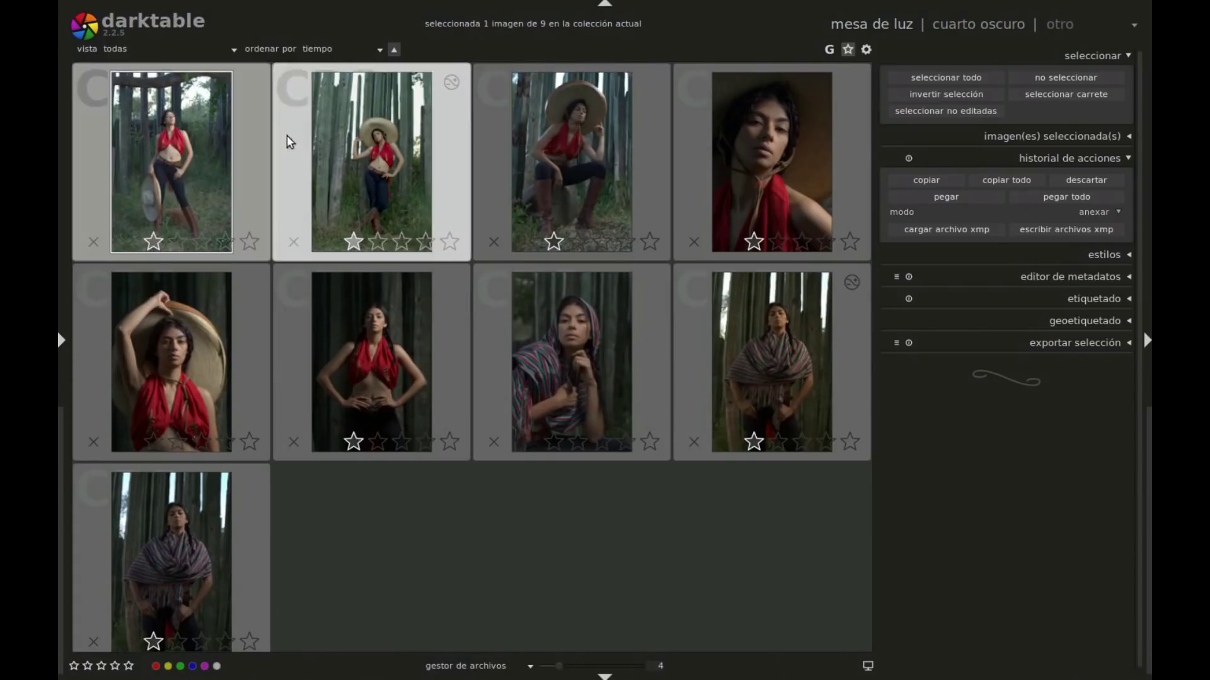
left_click(961, 198)
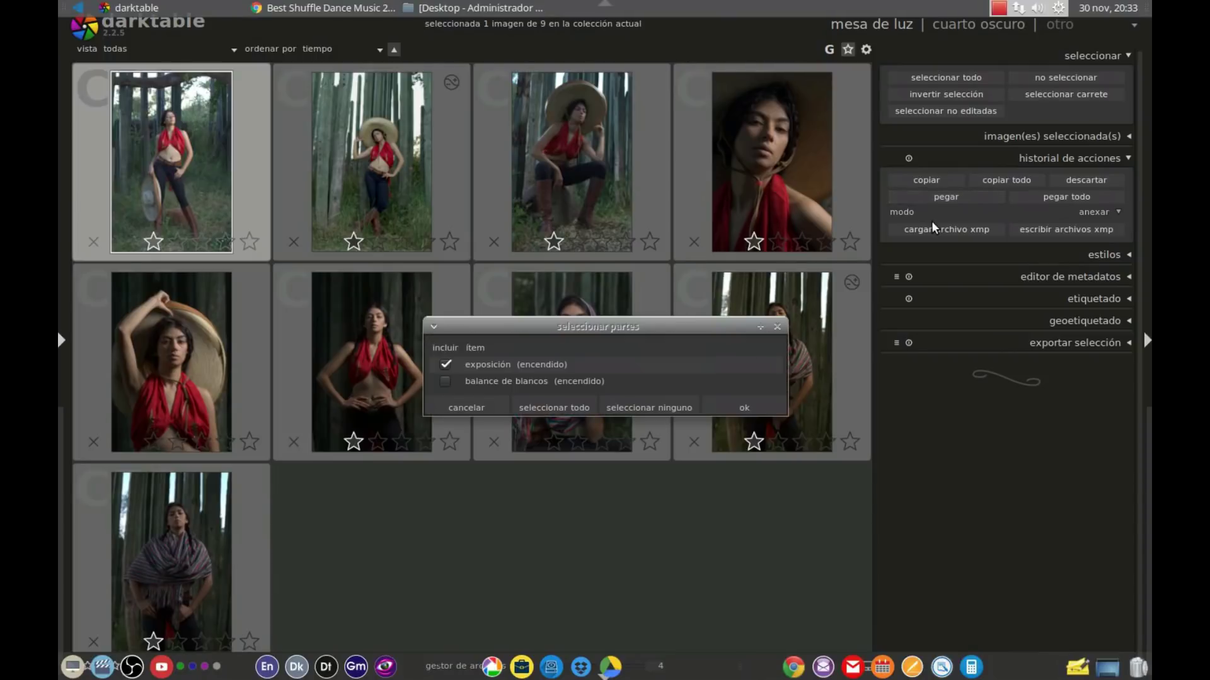
left_click(761, 403)
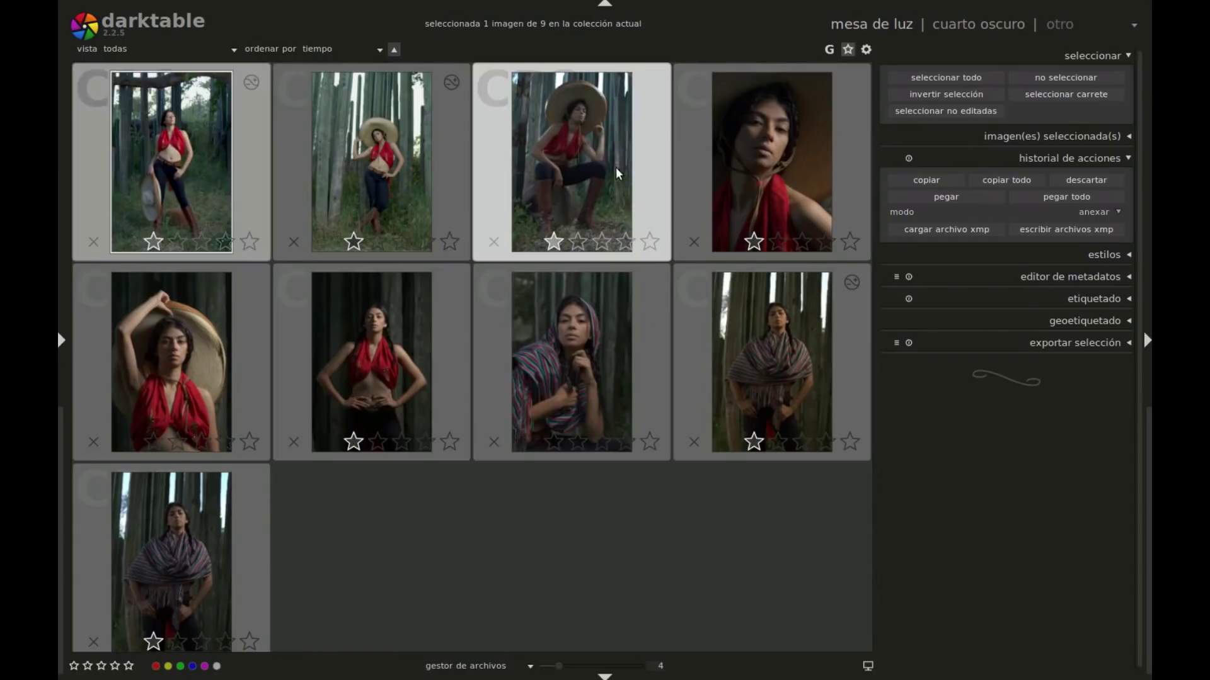
Step: Paste the edits including white balance onto the third portrait, and all edits onto the sixth
left_click(583, 150)
left_click(946, 196)
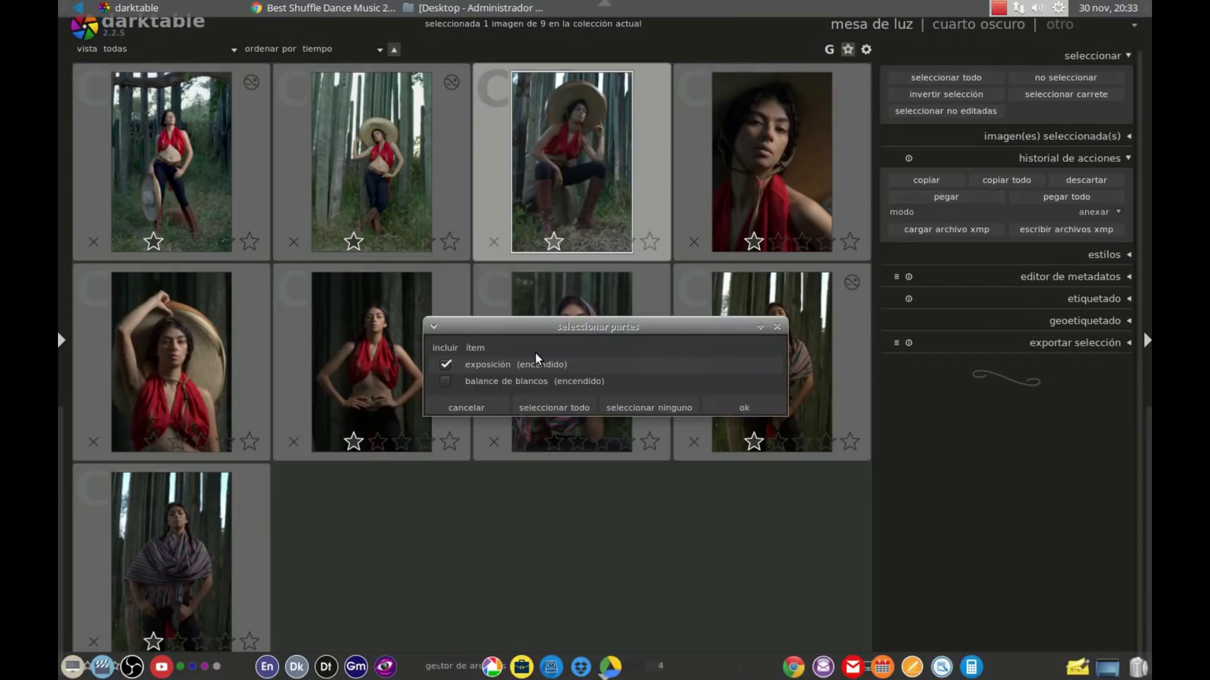
left_click(445, 382)
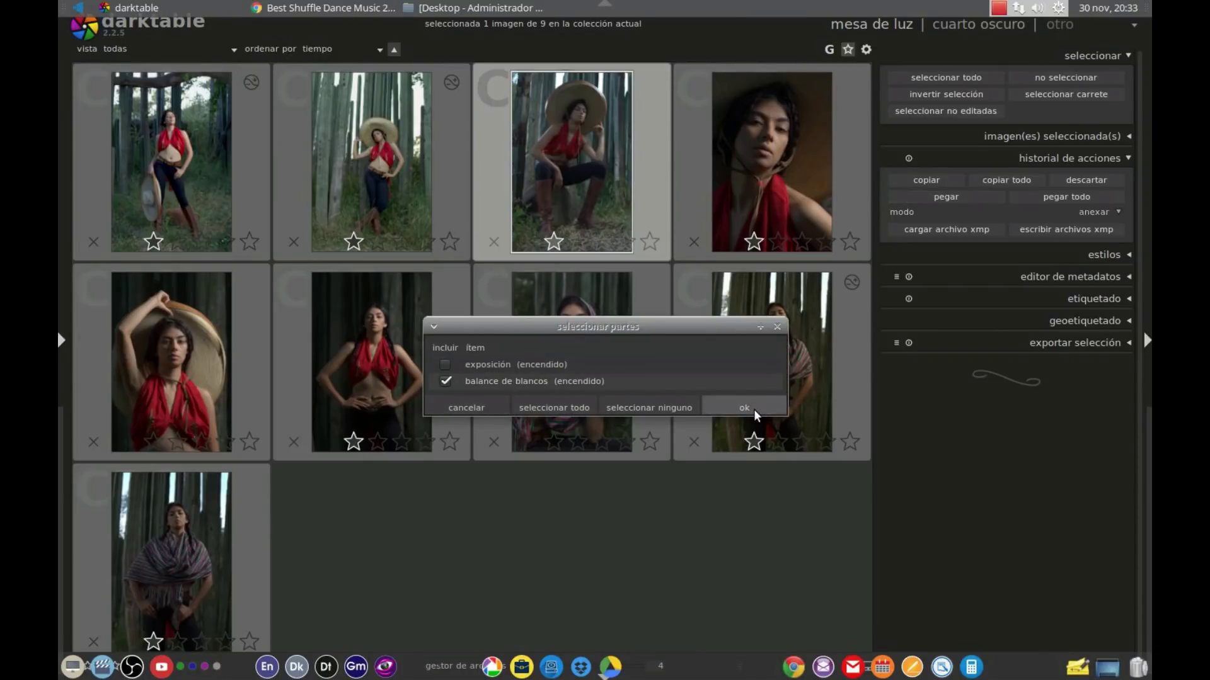
left_click(750, 408)
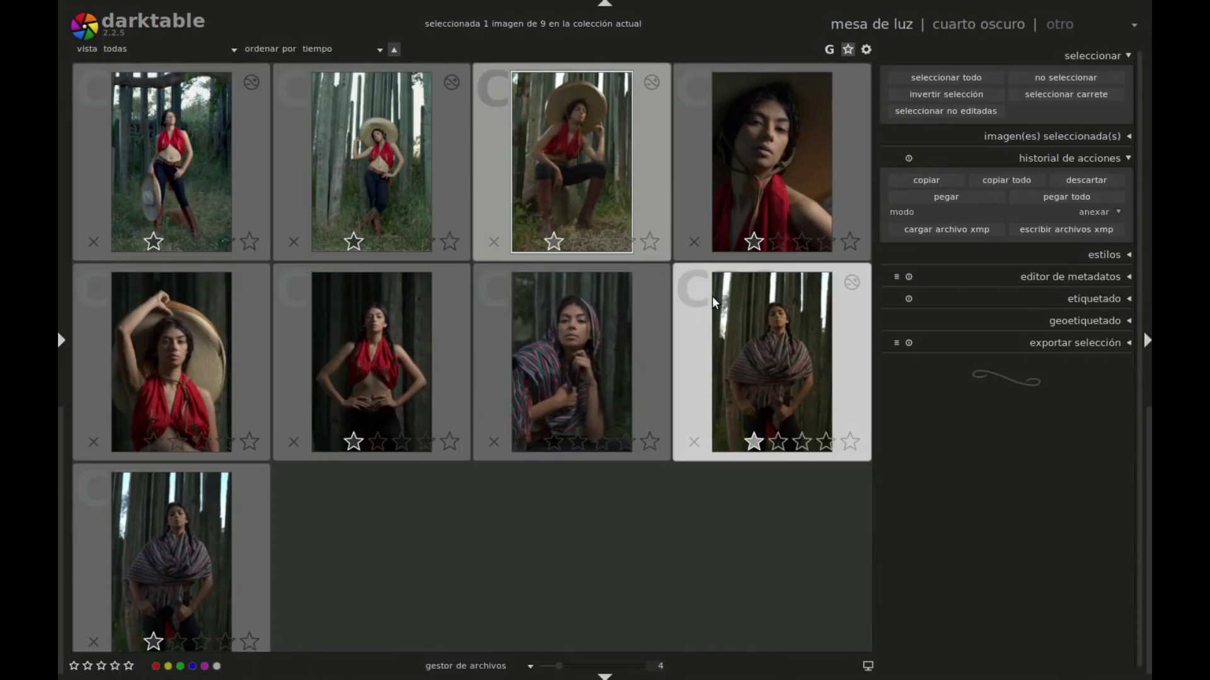
left_click(379, 337)
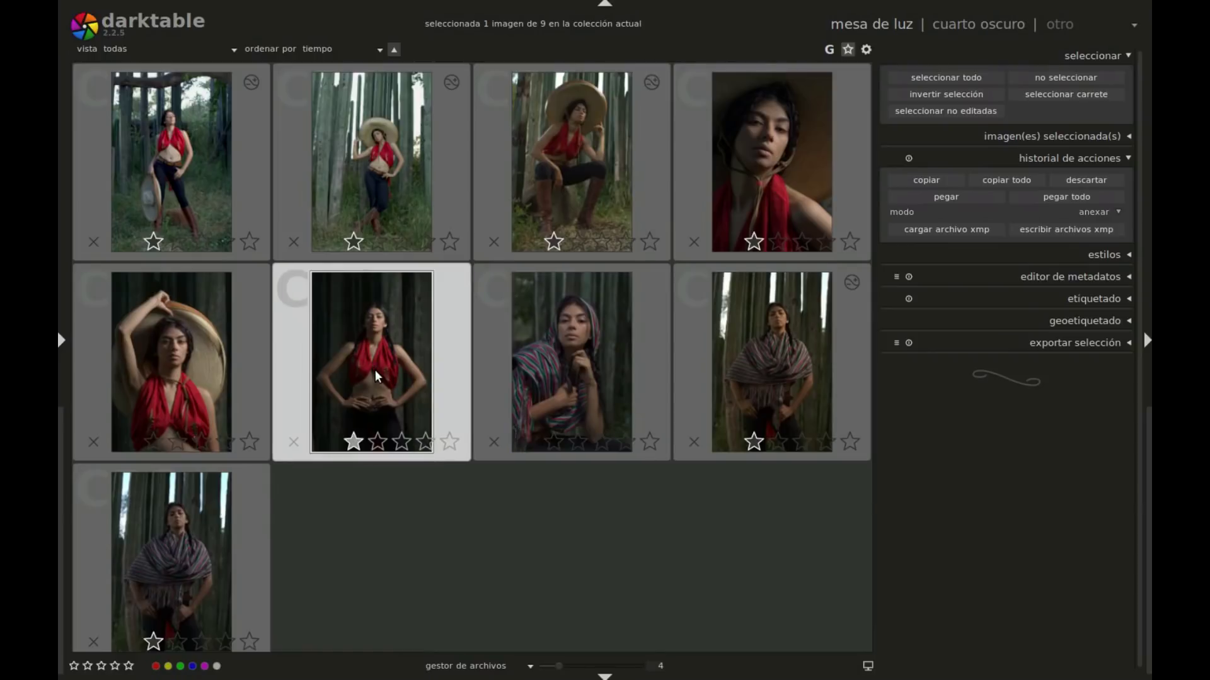
left_click(1061, 198)
Step: Discard the edit history of the sixth, eighth and second portraits, confirming each
left_click(1077, 179)
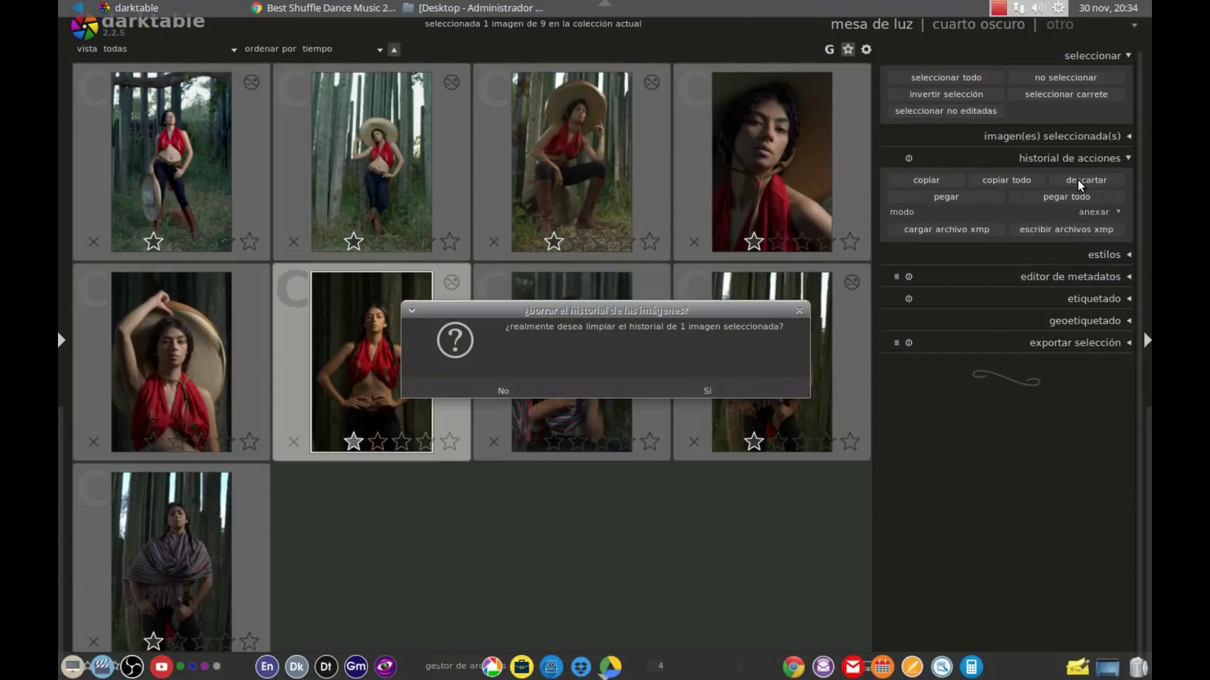
left_click(724, 391)
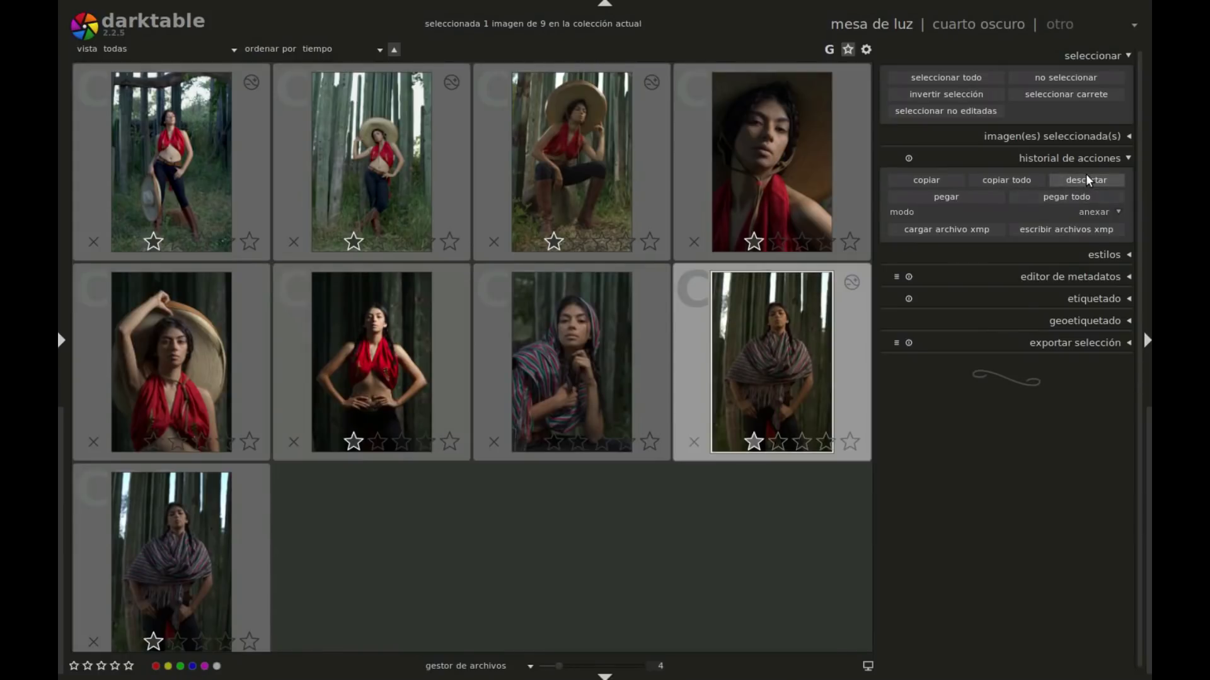
left_click(1086, 179)
left_click(729, 389)
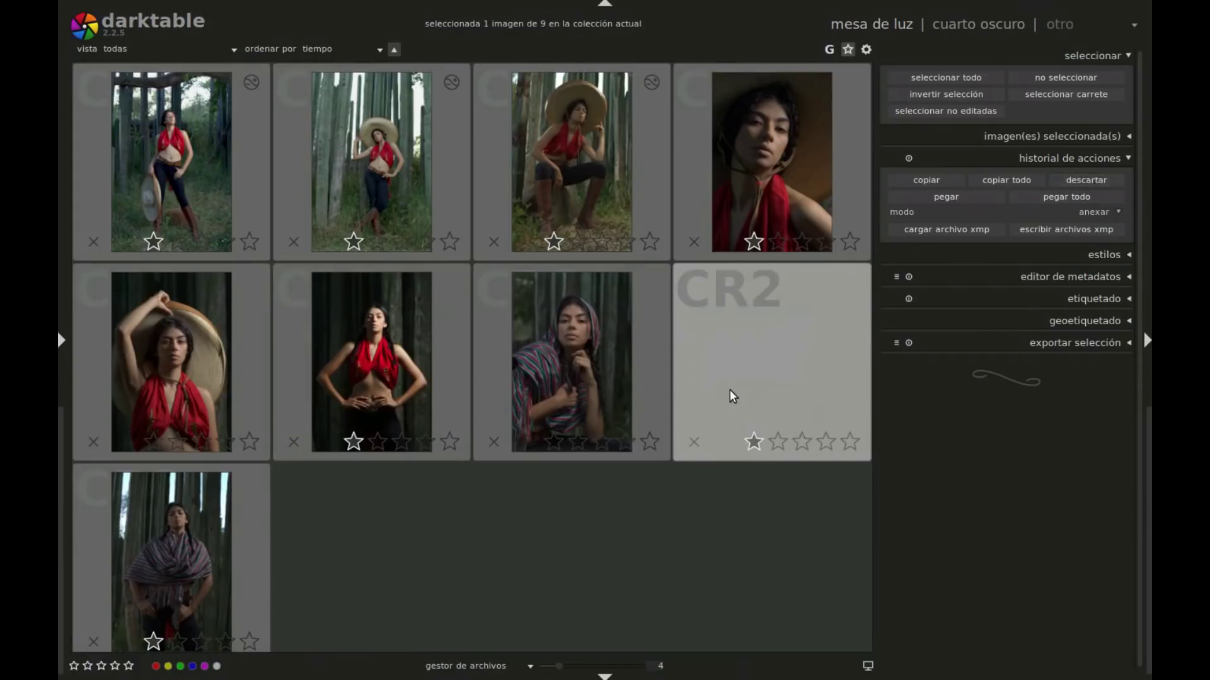
left_click(351, 169)
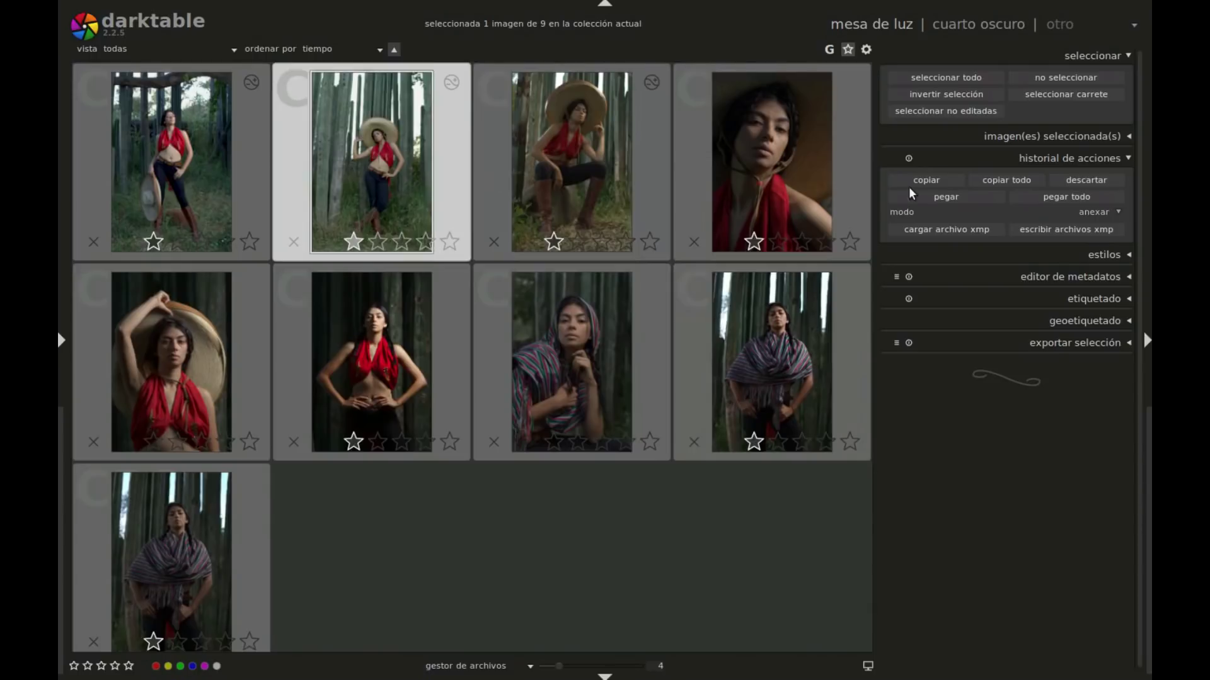
left_click(1101, 182)
left_click(722, 389)
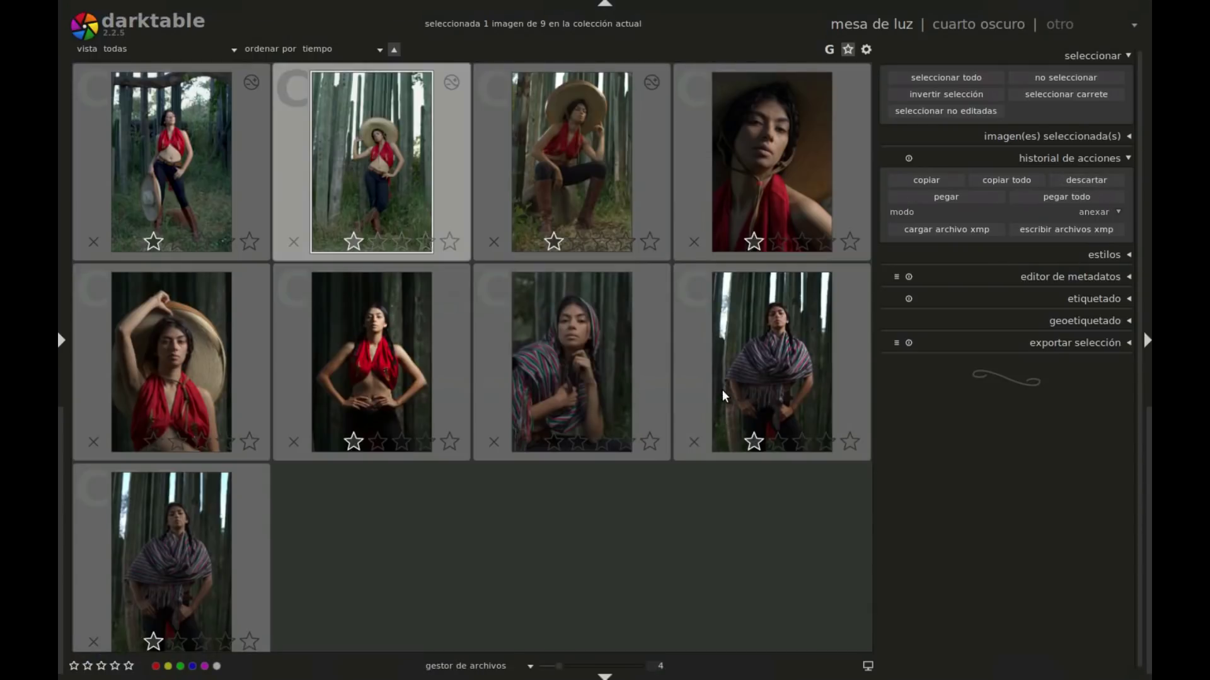
Step: Discard the third portrait's history, then select all nine images and discard theirs too
left_click(569, 169)
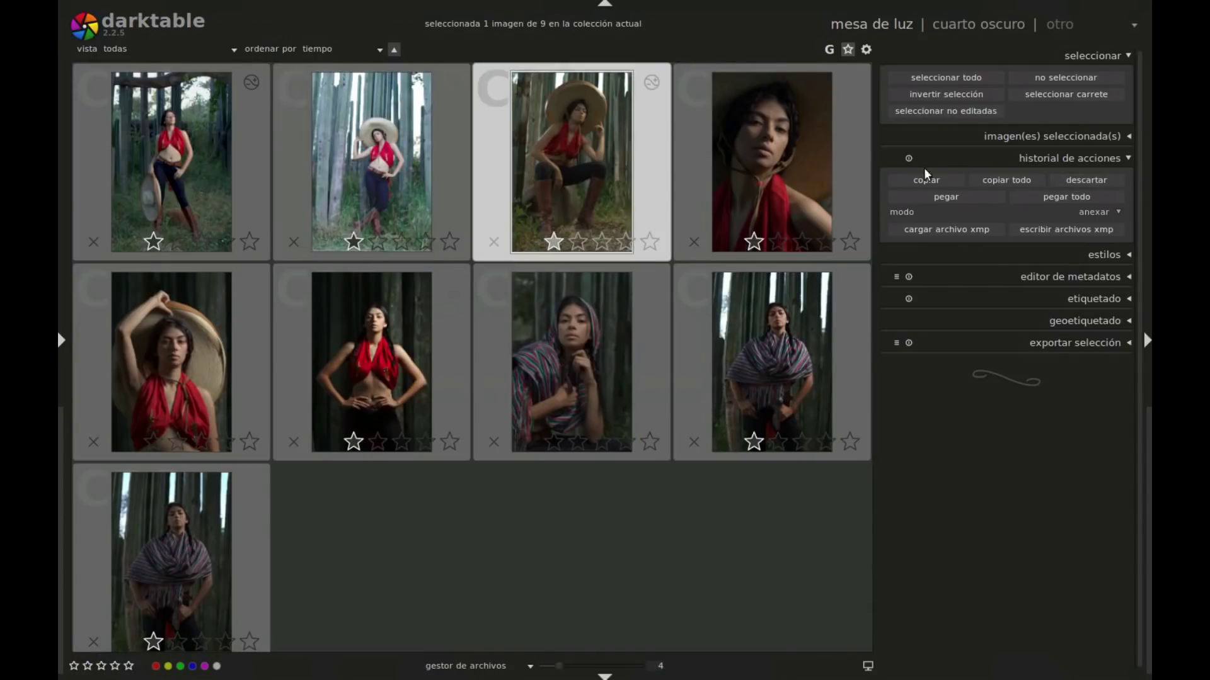
left_click(1102, 180)
left_click(712, 389)
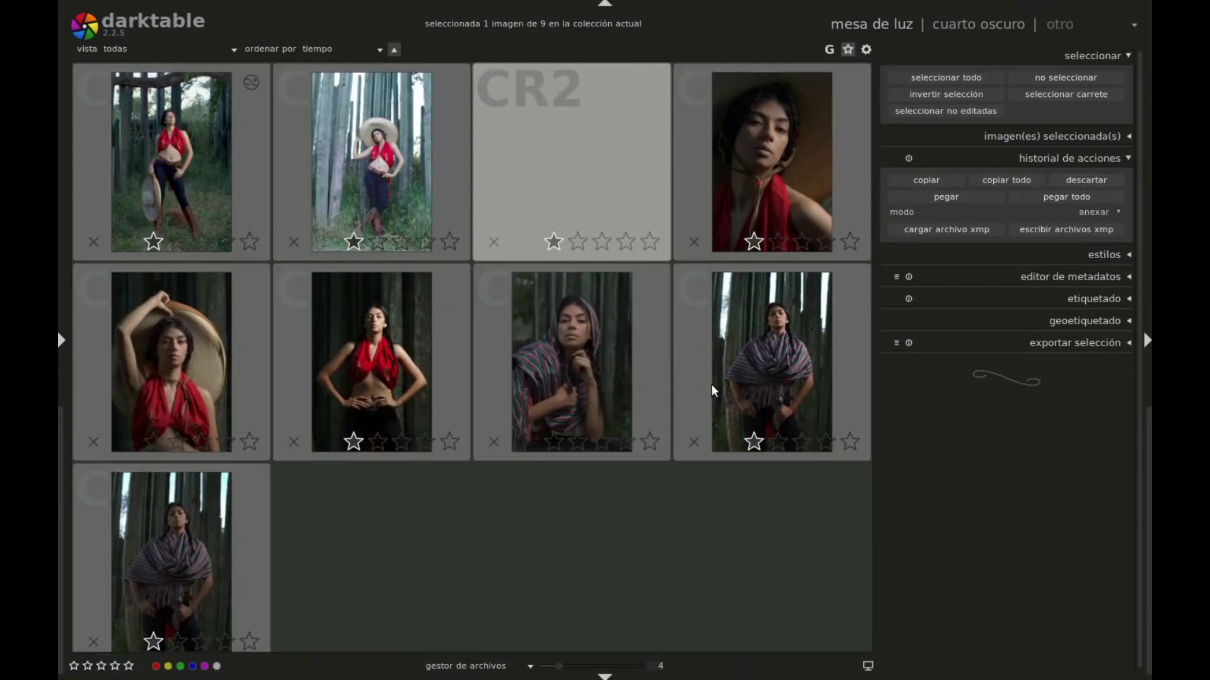
left_click(948, 77)
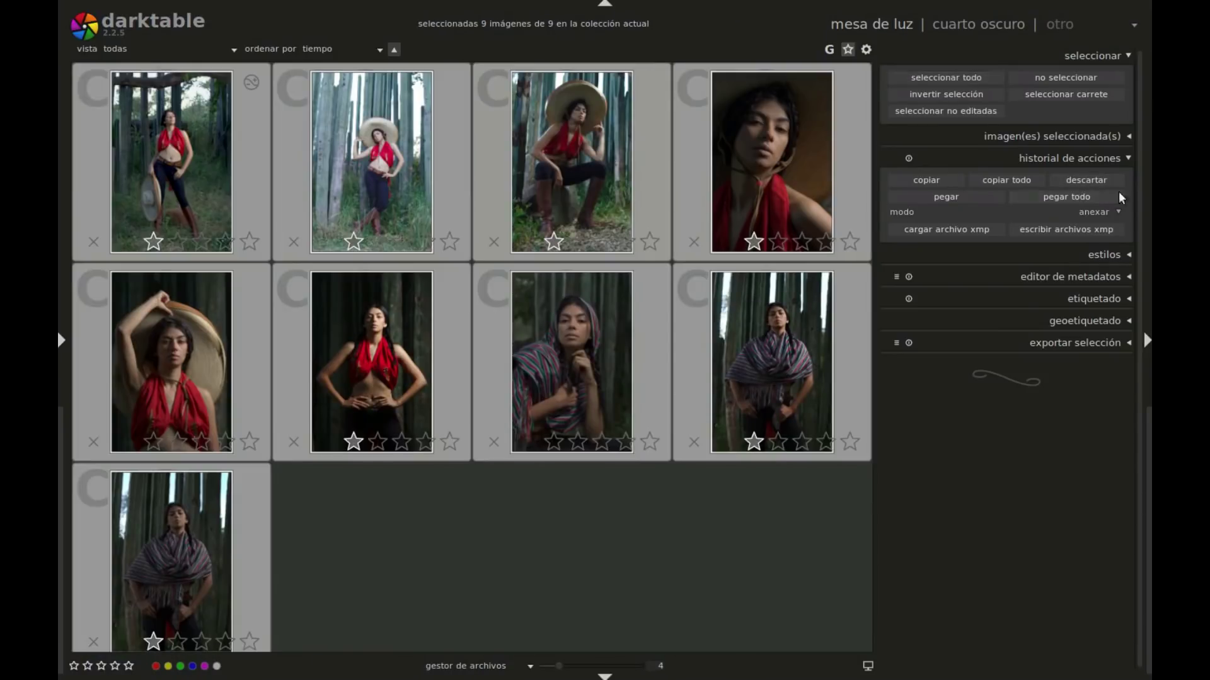
left_click(1081, 180)
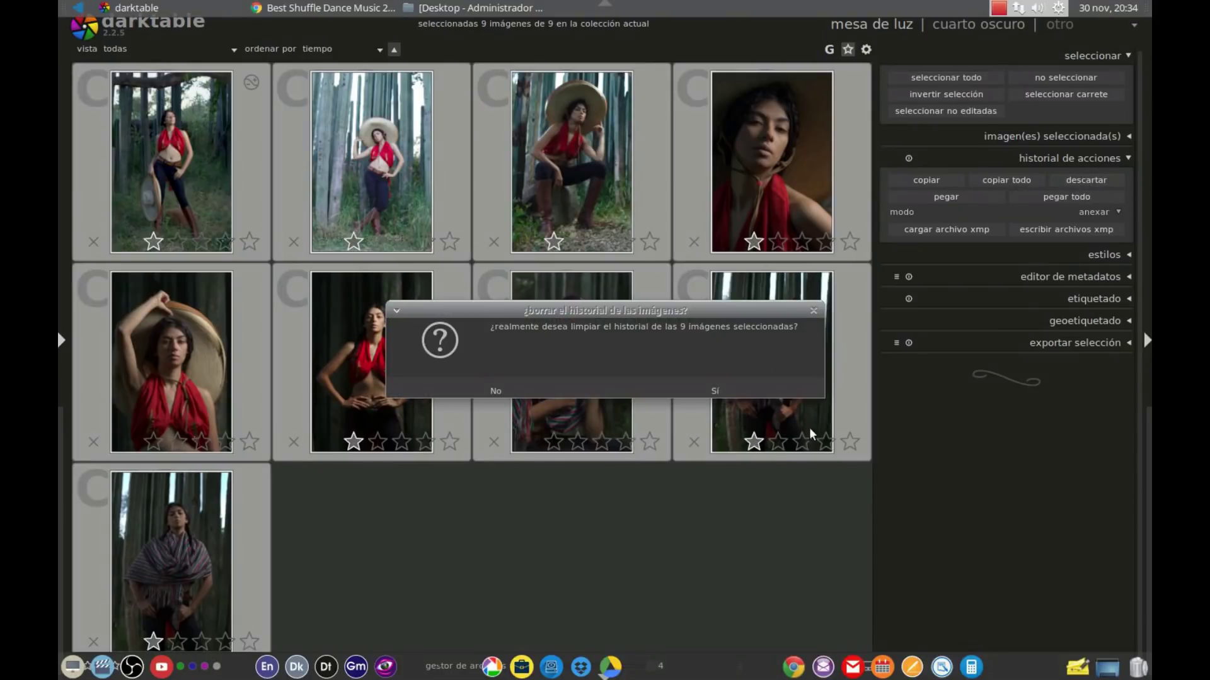
left_click(755, 384)
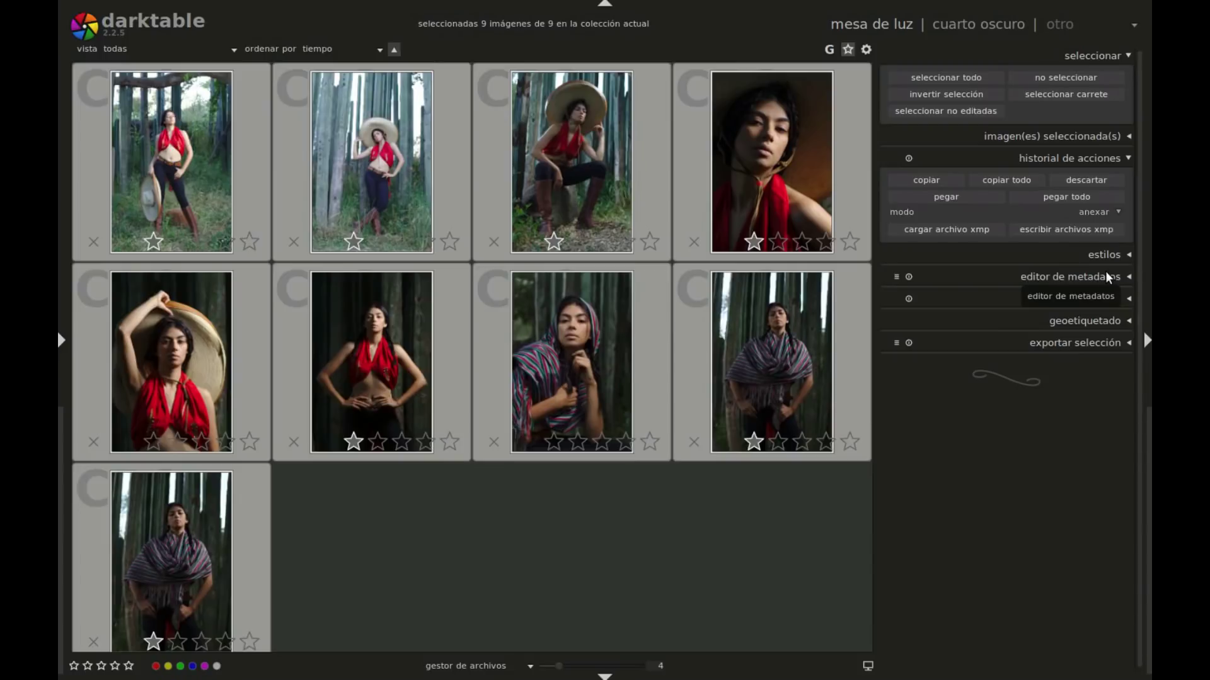
left_click(1119, 214)
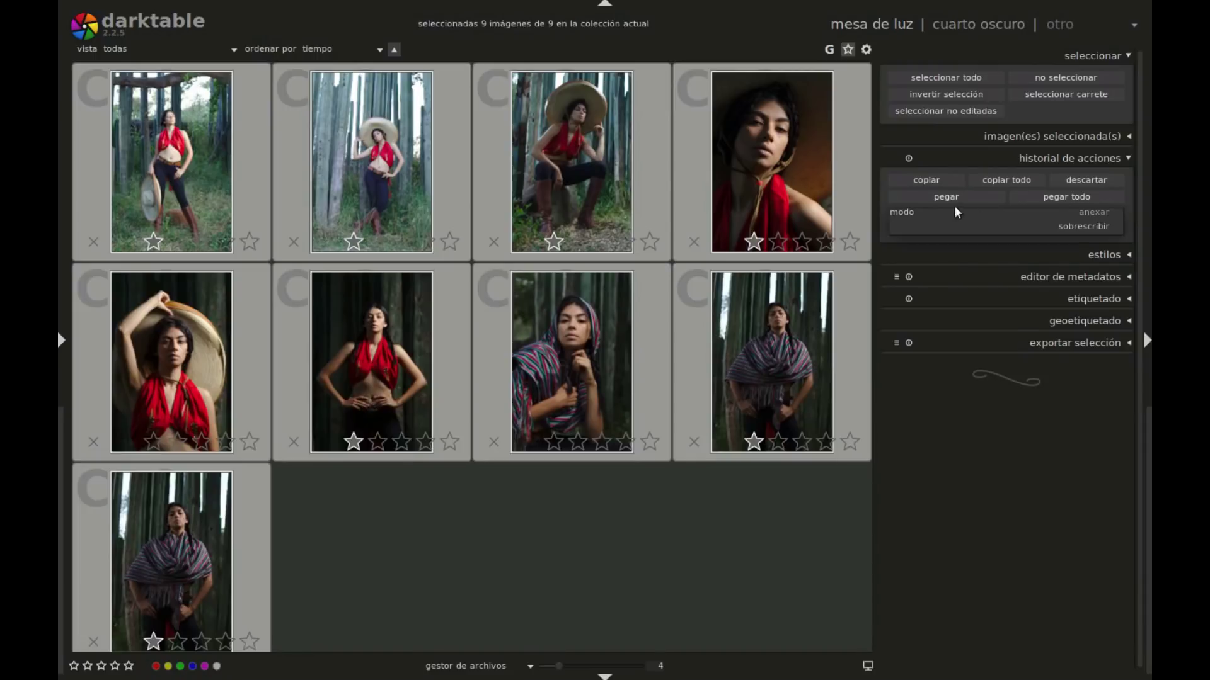
left_click(1099, 214)
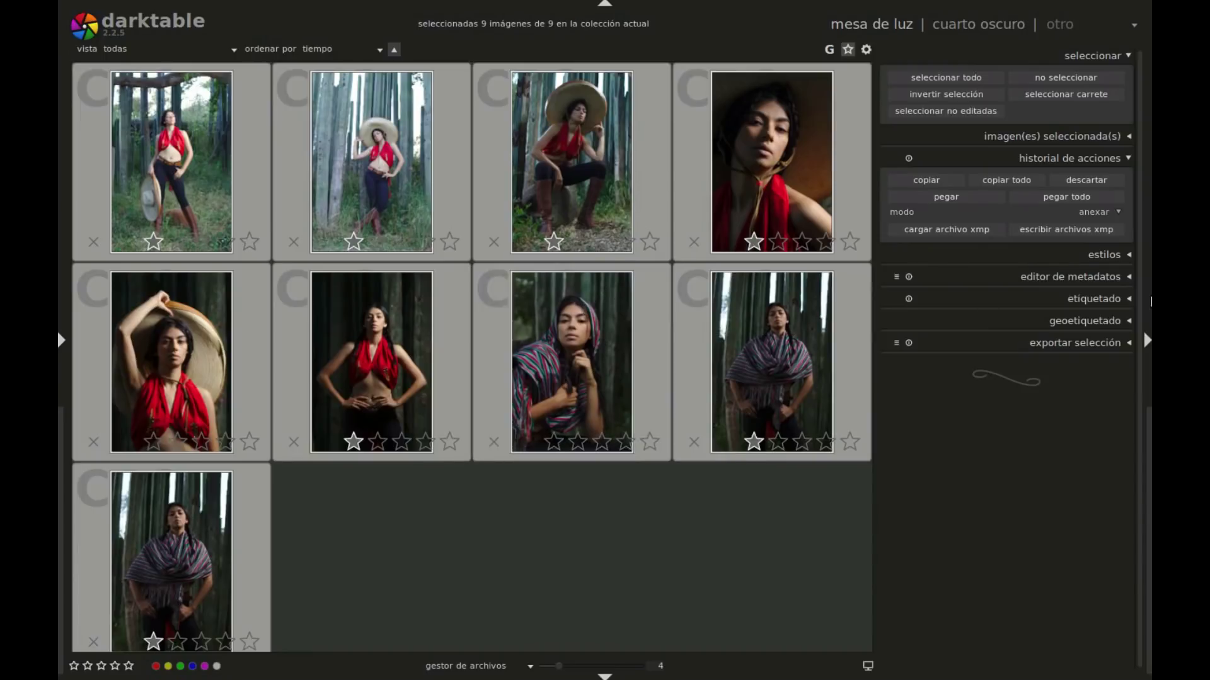
left_click(1120, 210)
left_click(1103, 229)
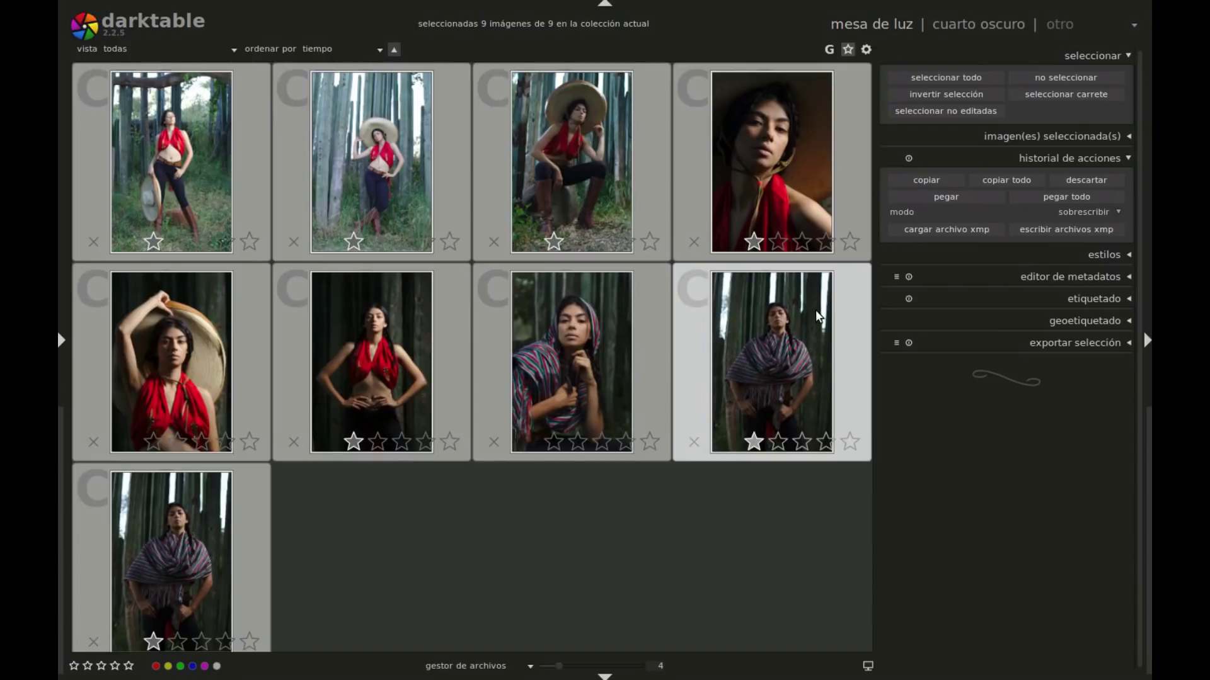
left_click(1118, 214)
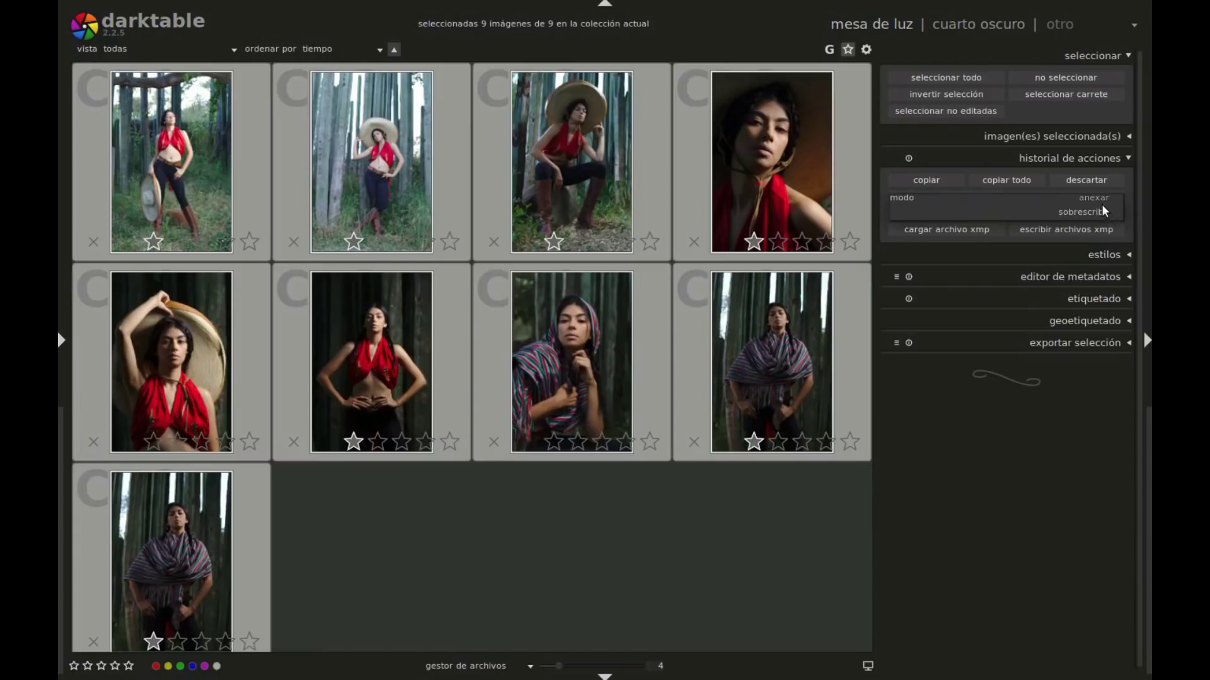
left_click(1095, 200)
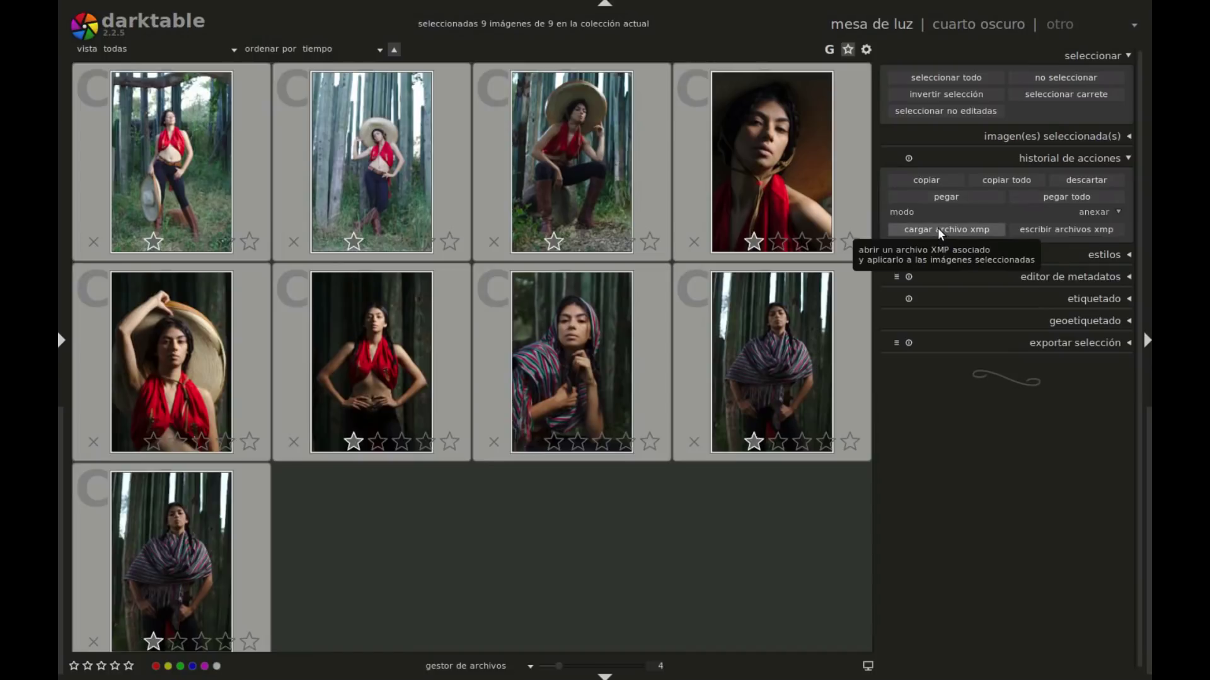
left_click(932, 182)
left_click(943, 197)
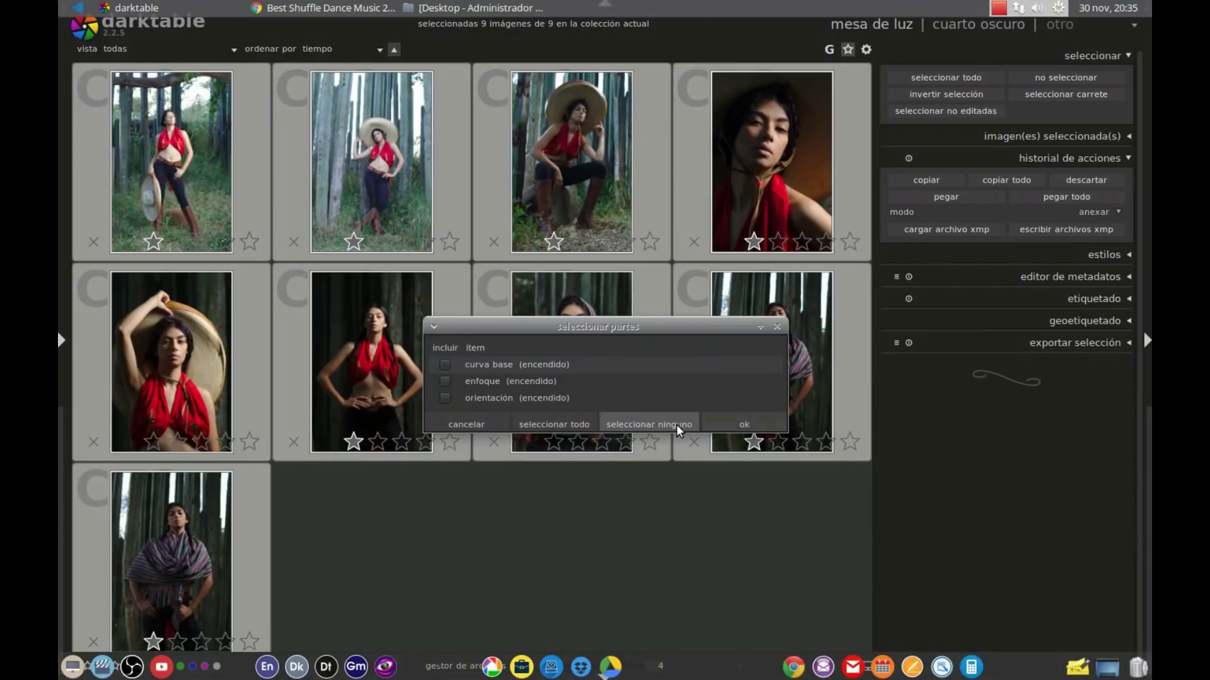
left_click(441, 423)
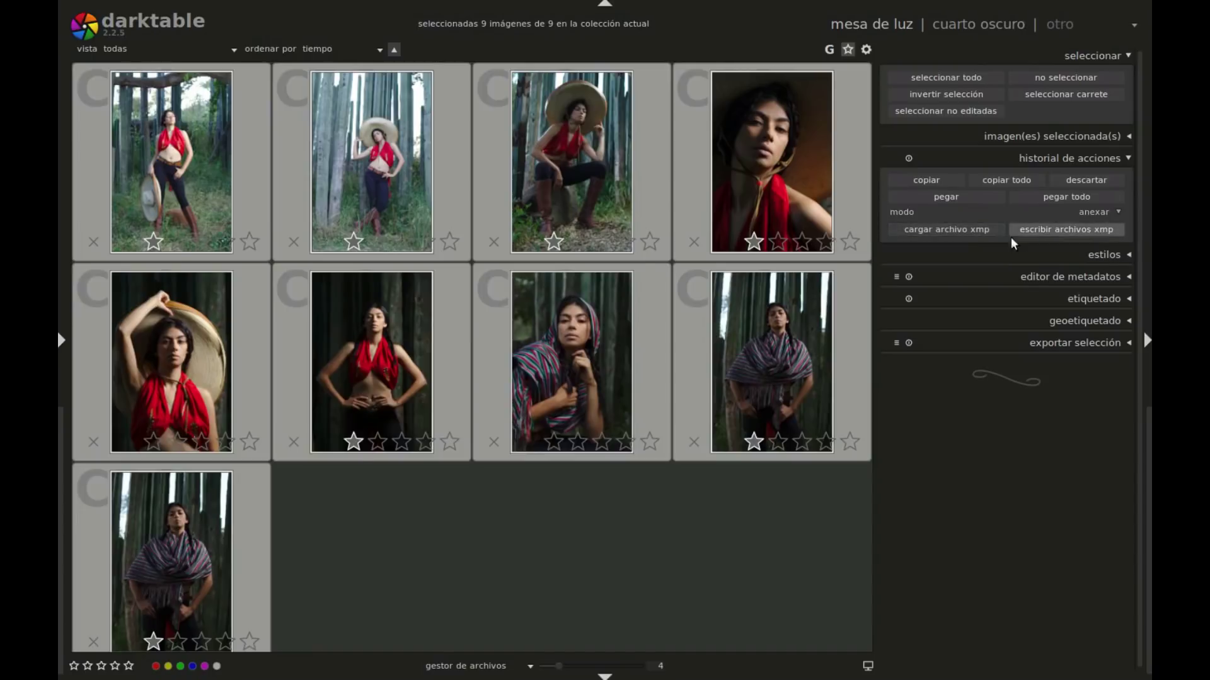
left_click(958, 229)
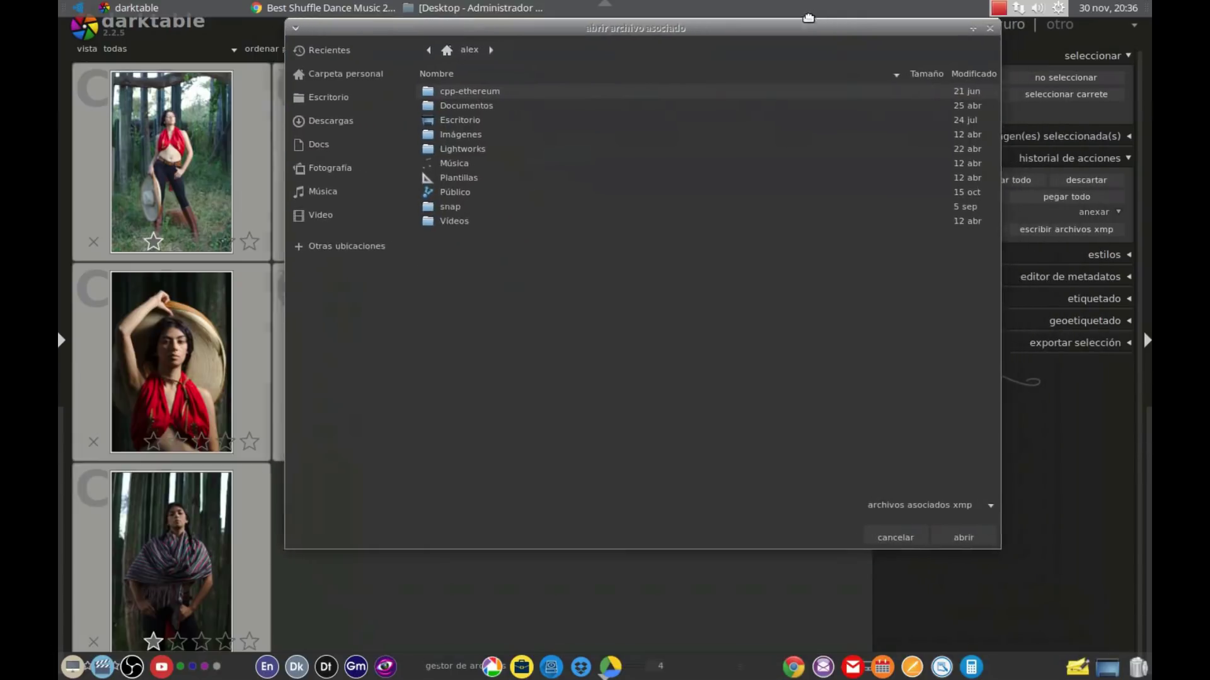
Step: Browse the file window from Fotografía through Proyectos and Tfcd into the model's session folder
left_click_drag(896, 123, 692, 85)
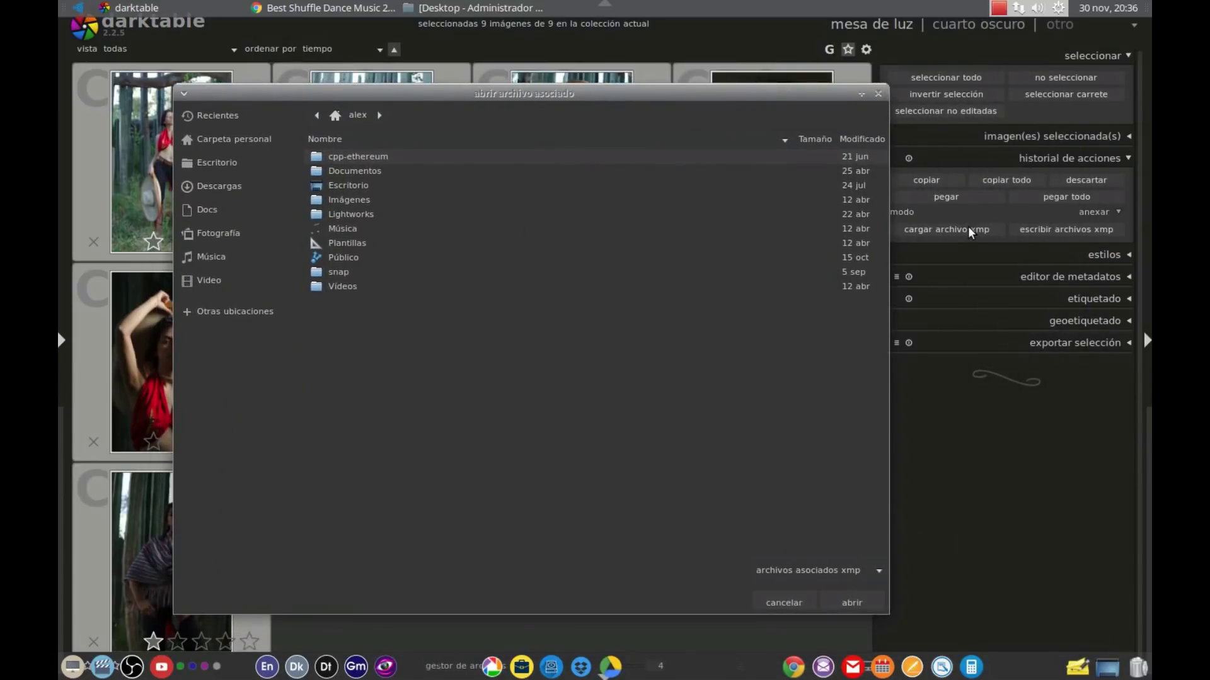
left_click(232, 234)
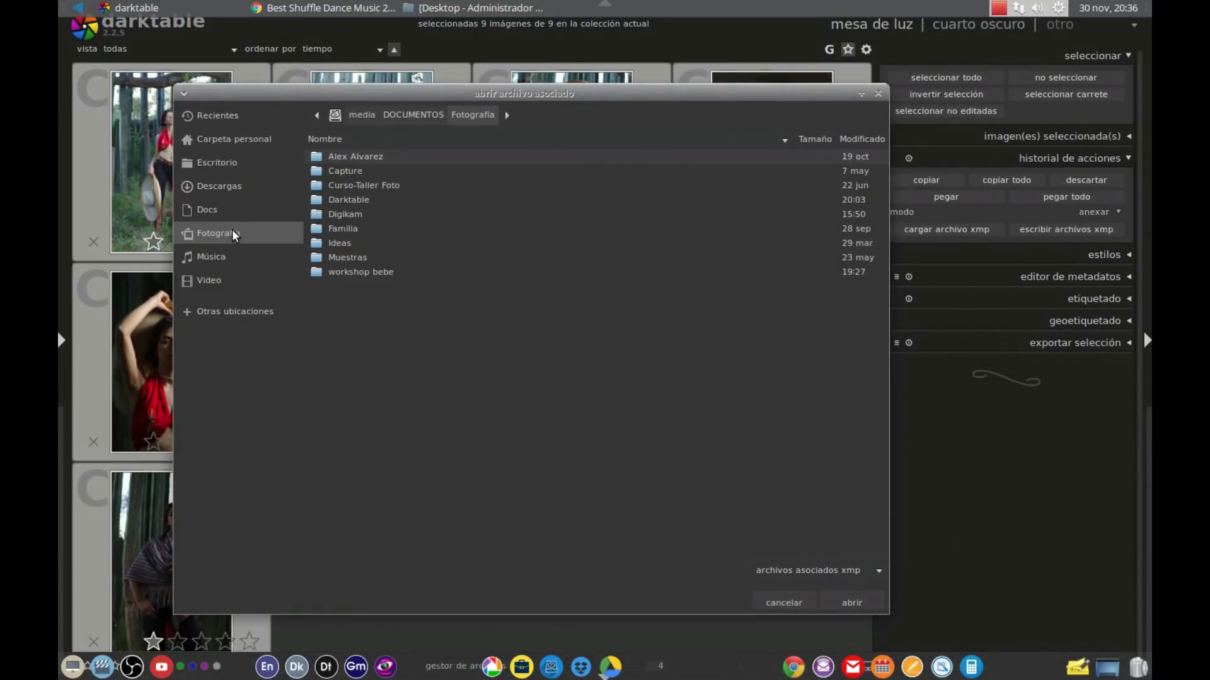
double_click(363, 158)
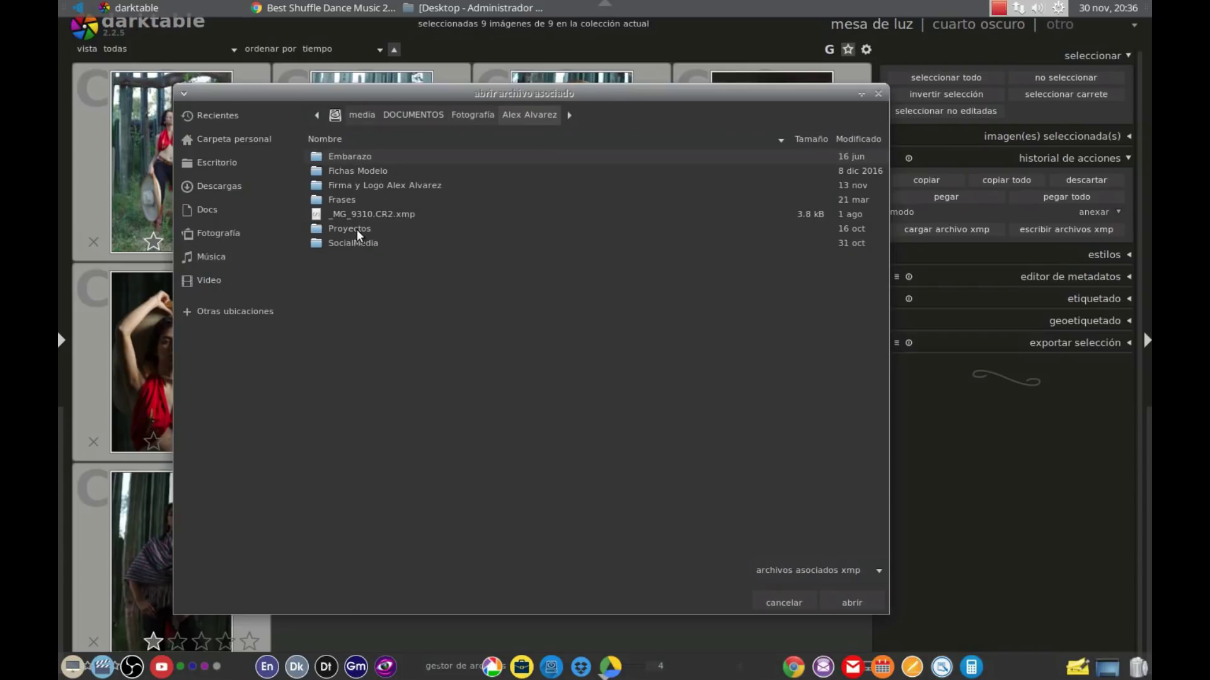
double_click(356, 228)
double_click(333, 258)
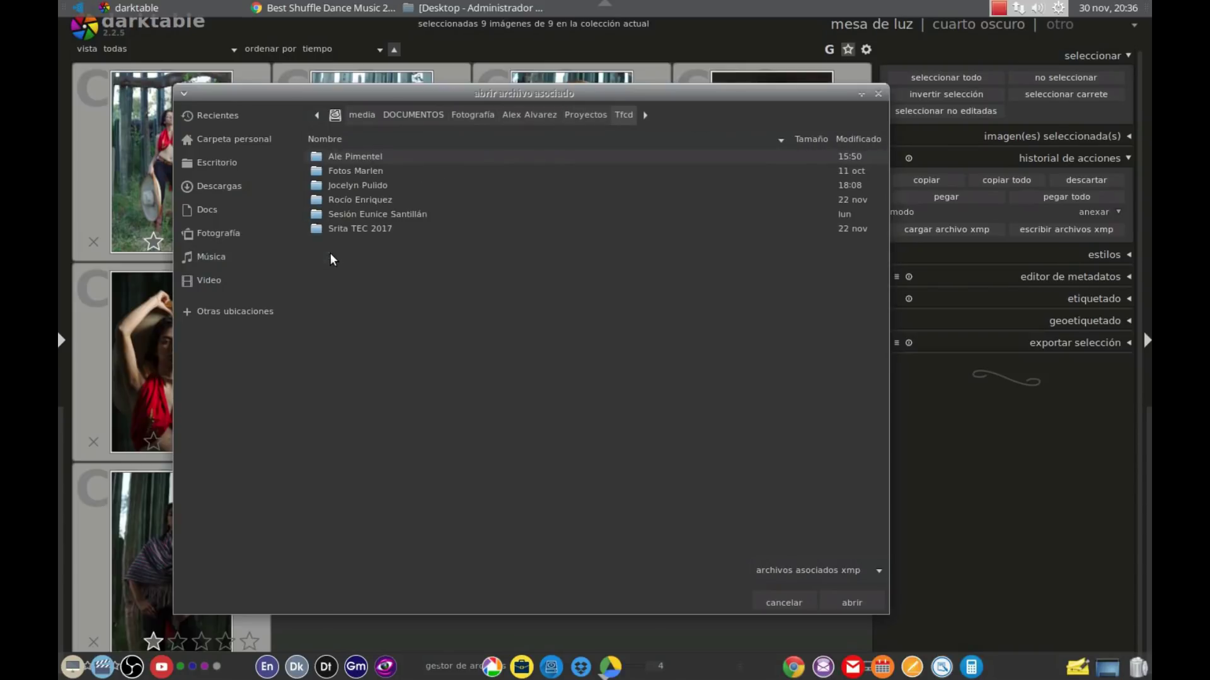
double_click(357, 184)
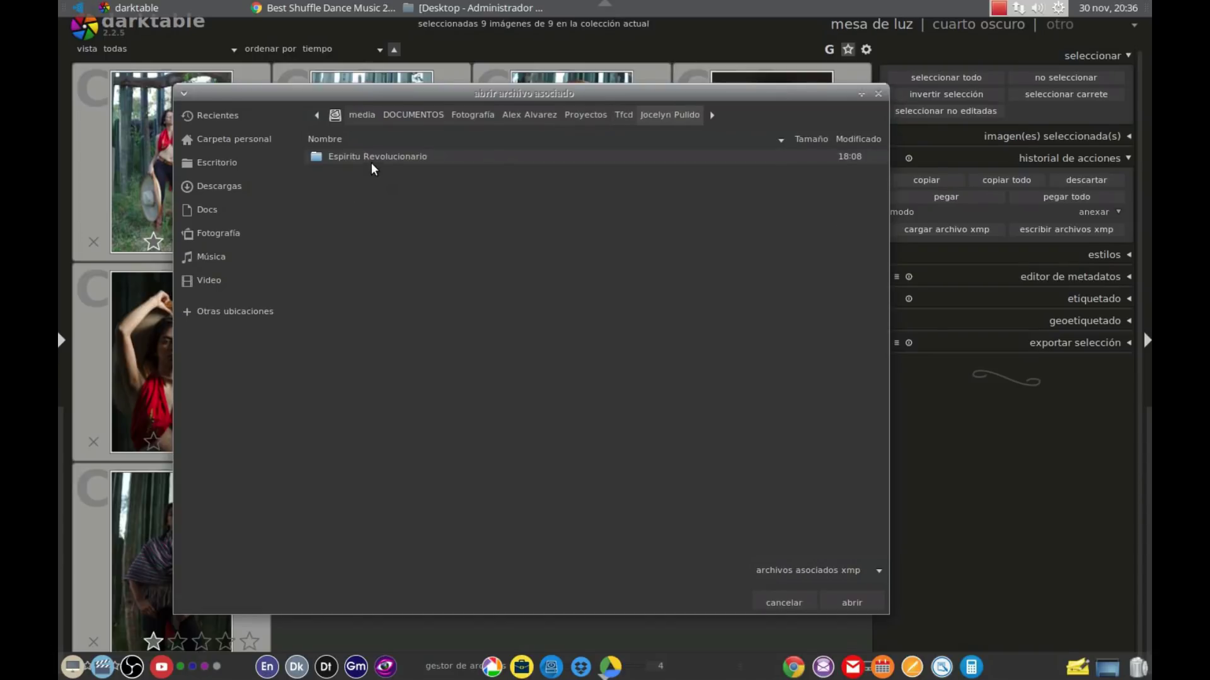
Step: Load a .CR2.xmp sidecar from Espiritu Revolucionario > RawPrueba onto all images and write sidecar files
double_click(370, 158)
double_click(351, 213)
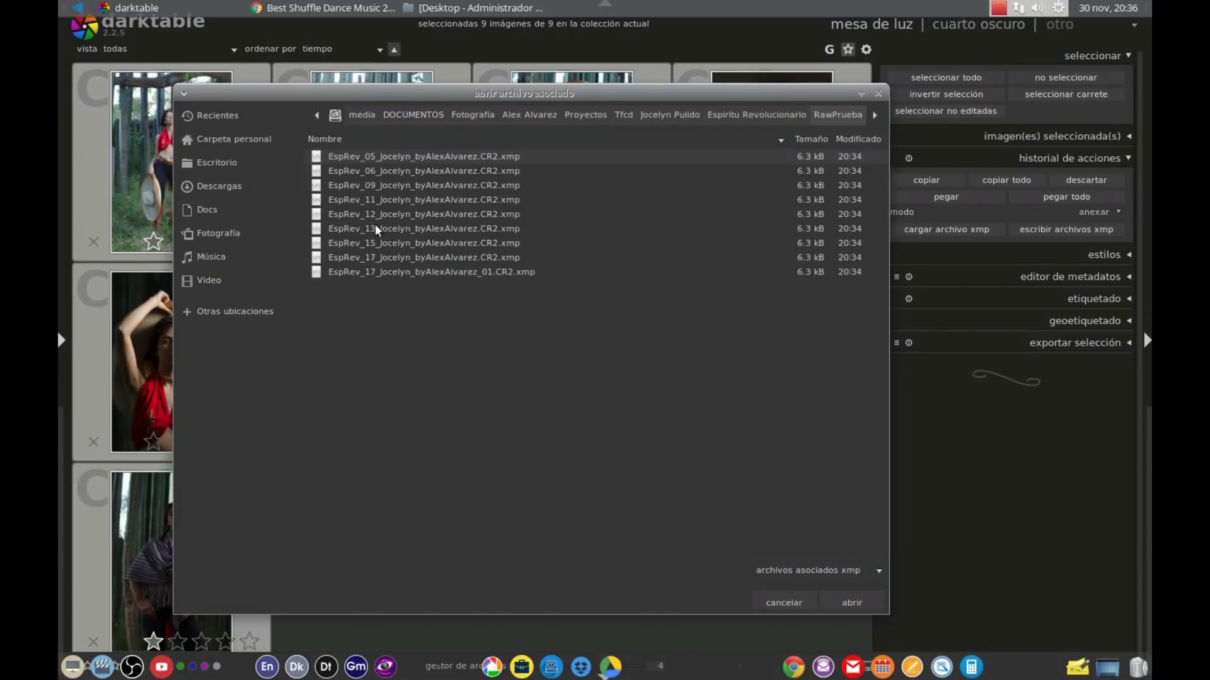
double_click(491, 156)
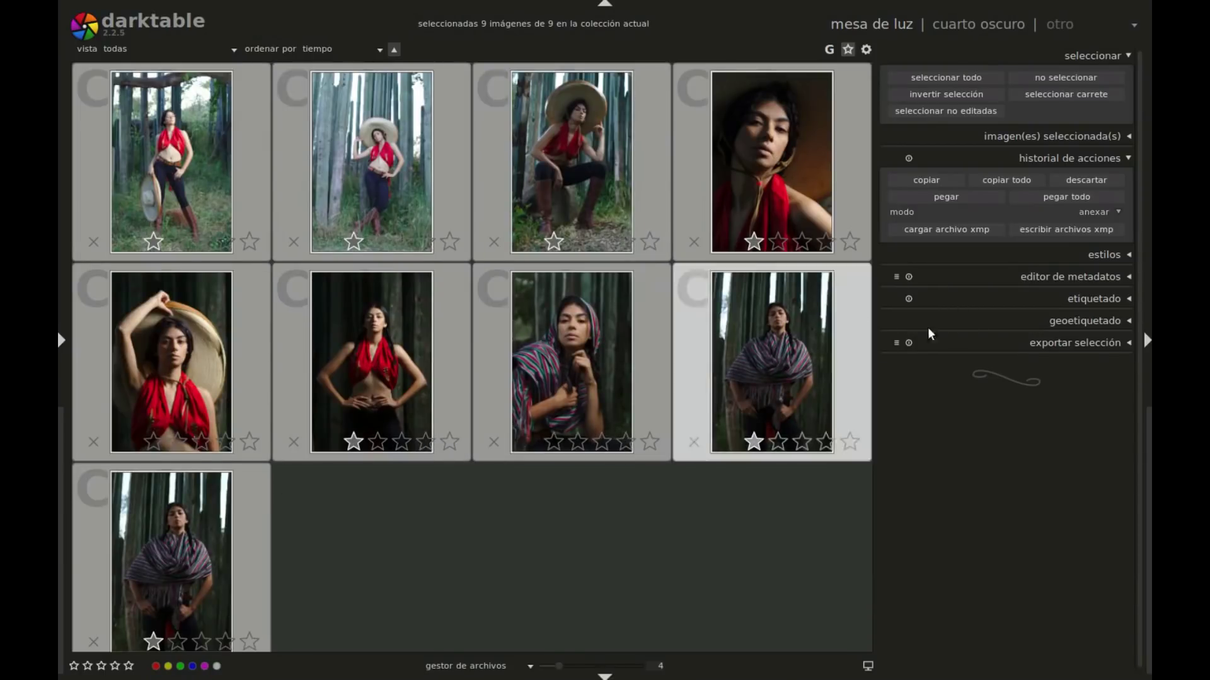
left_click(1040, 232)
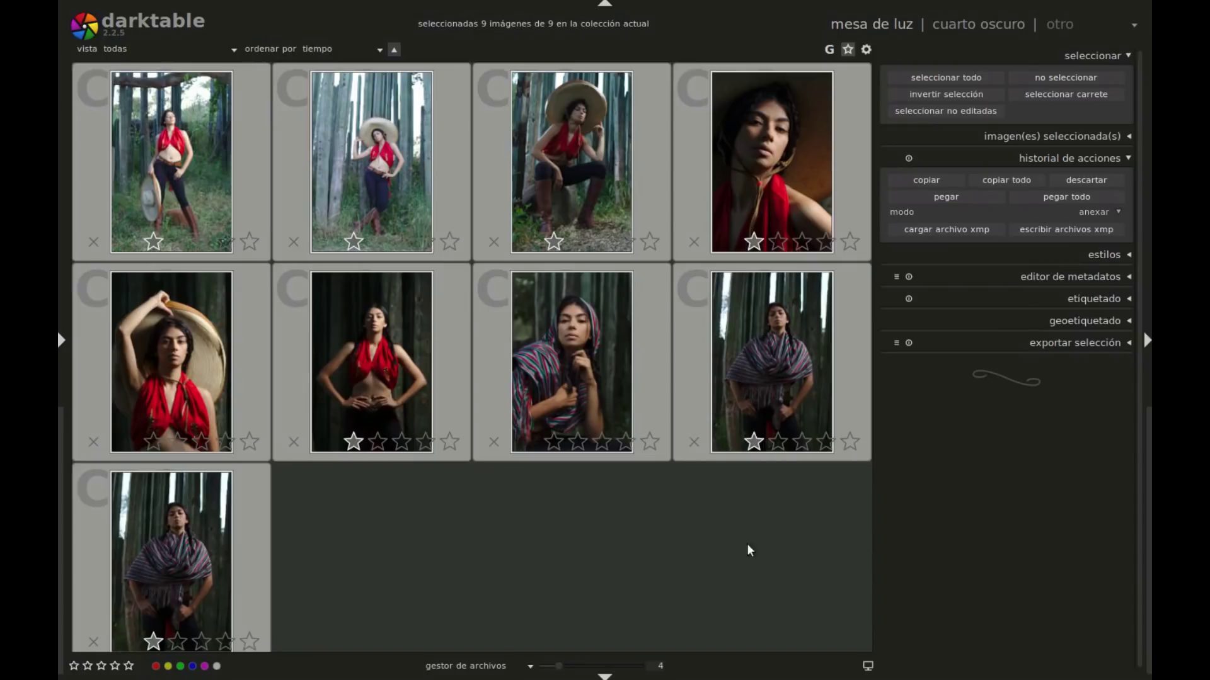
Step: Apply the RevMex style to the top-right close-up portrait from the styles panel, then start a new style
left_click(1127, 158)
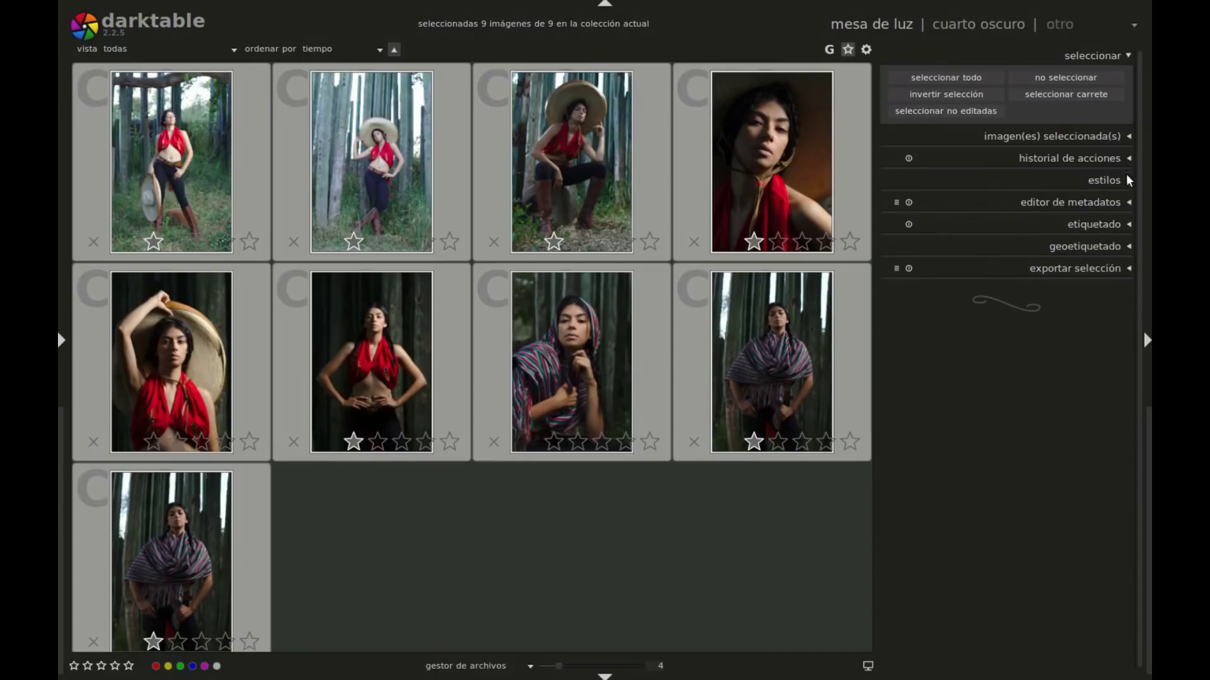
left_click(1127, 181)
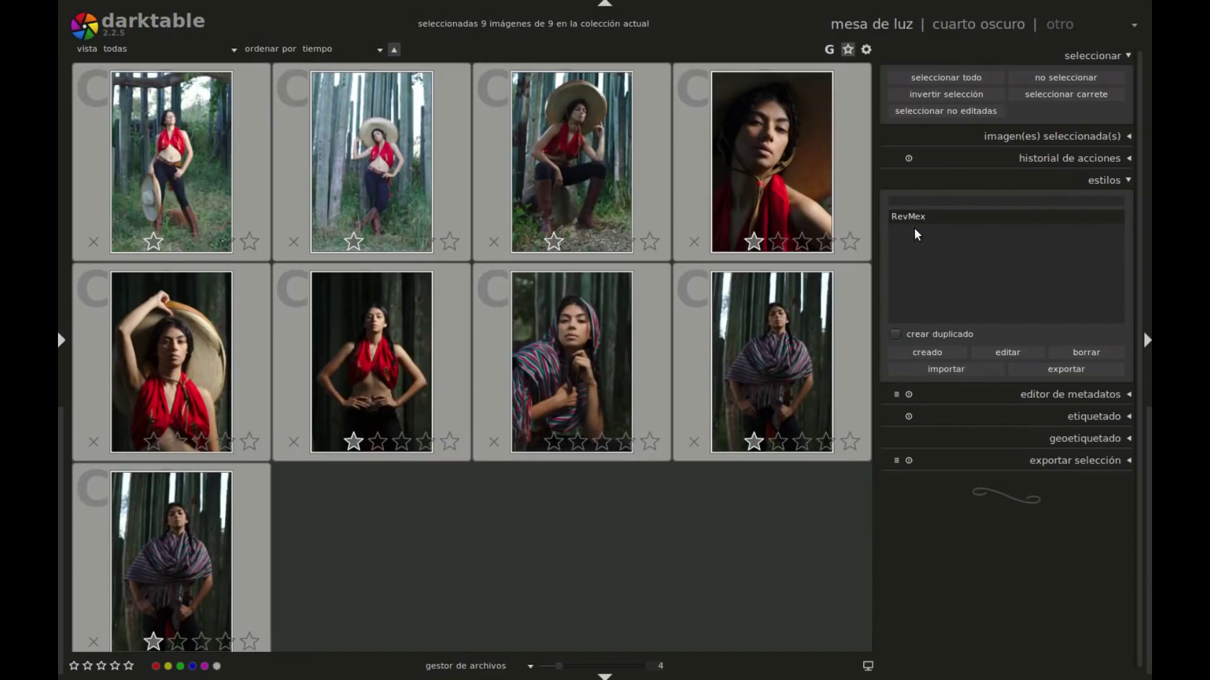
left_click(653, 546)
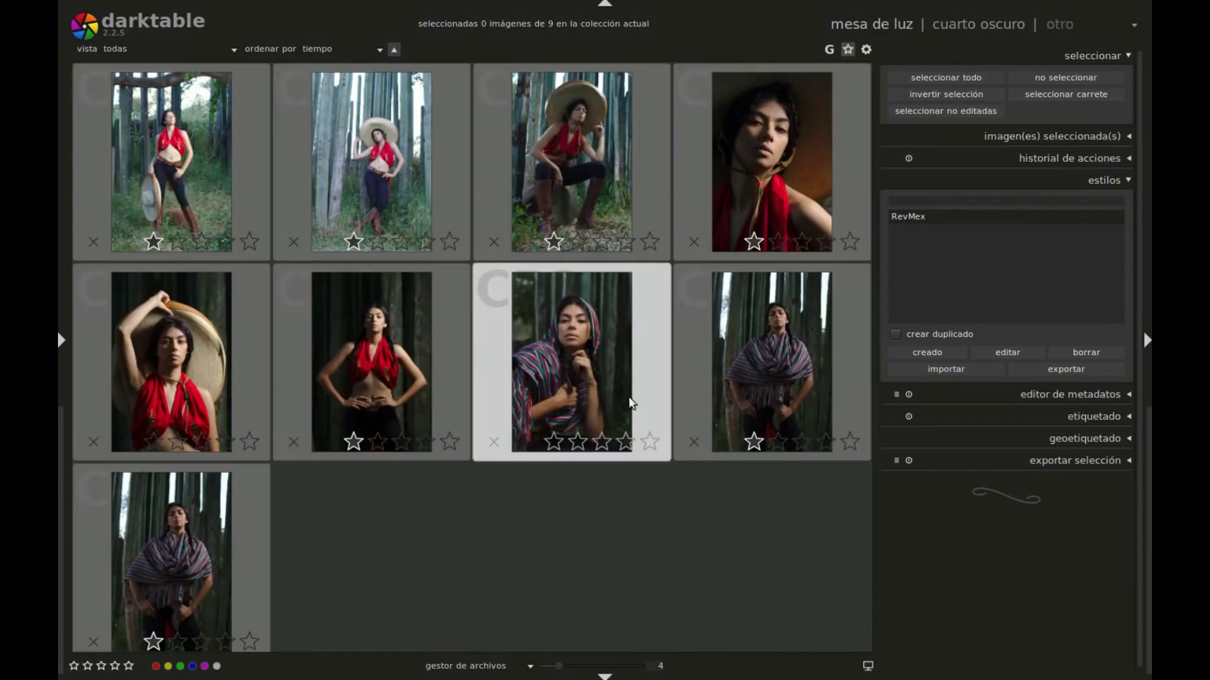
left_click(754, 181)
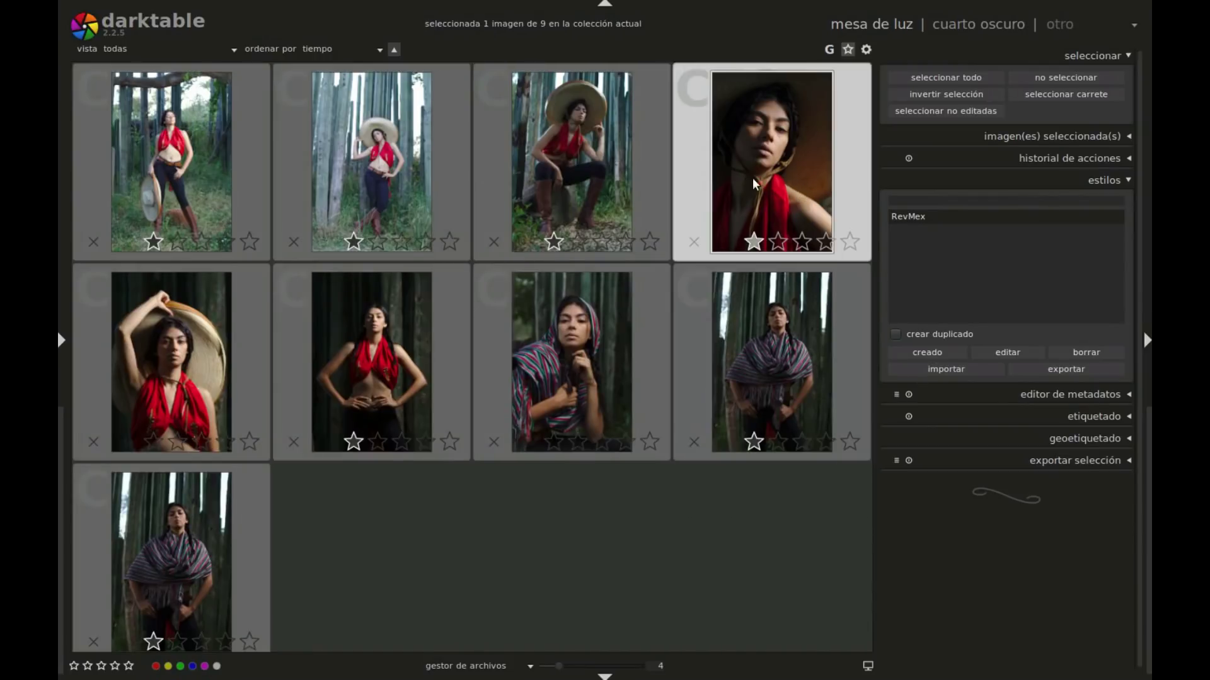
double_click(908, 216)
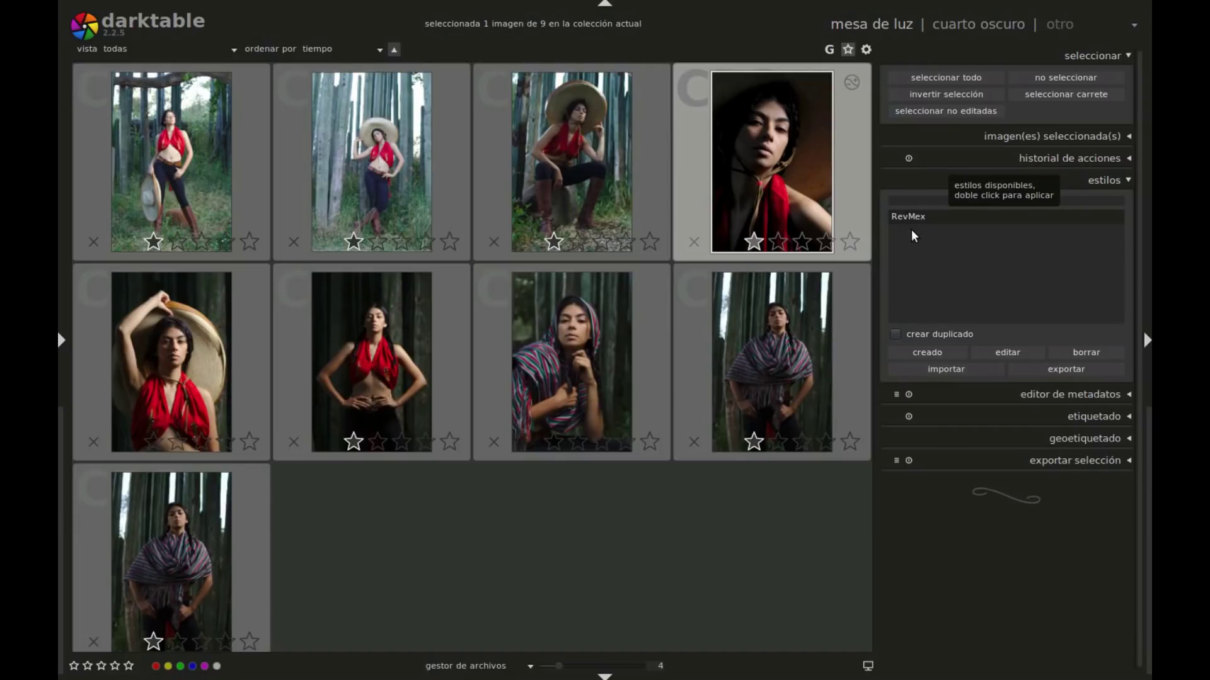
left_click(928, 349)
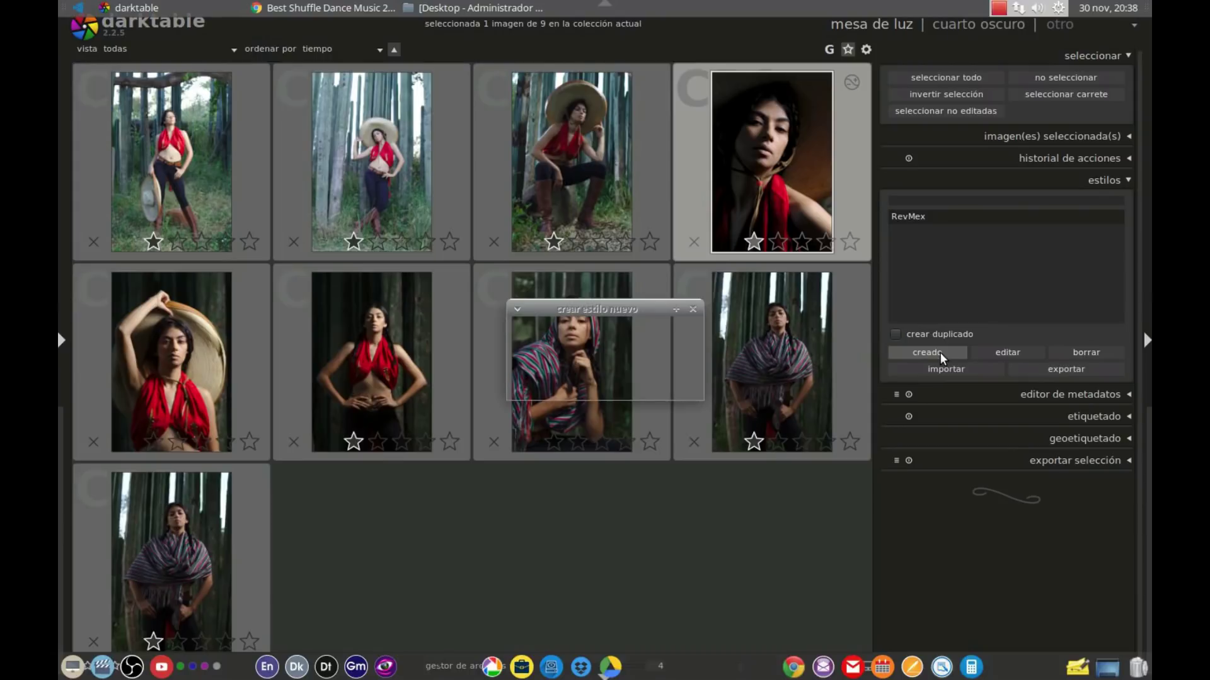
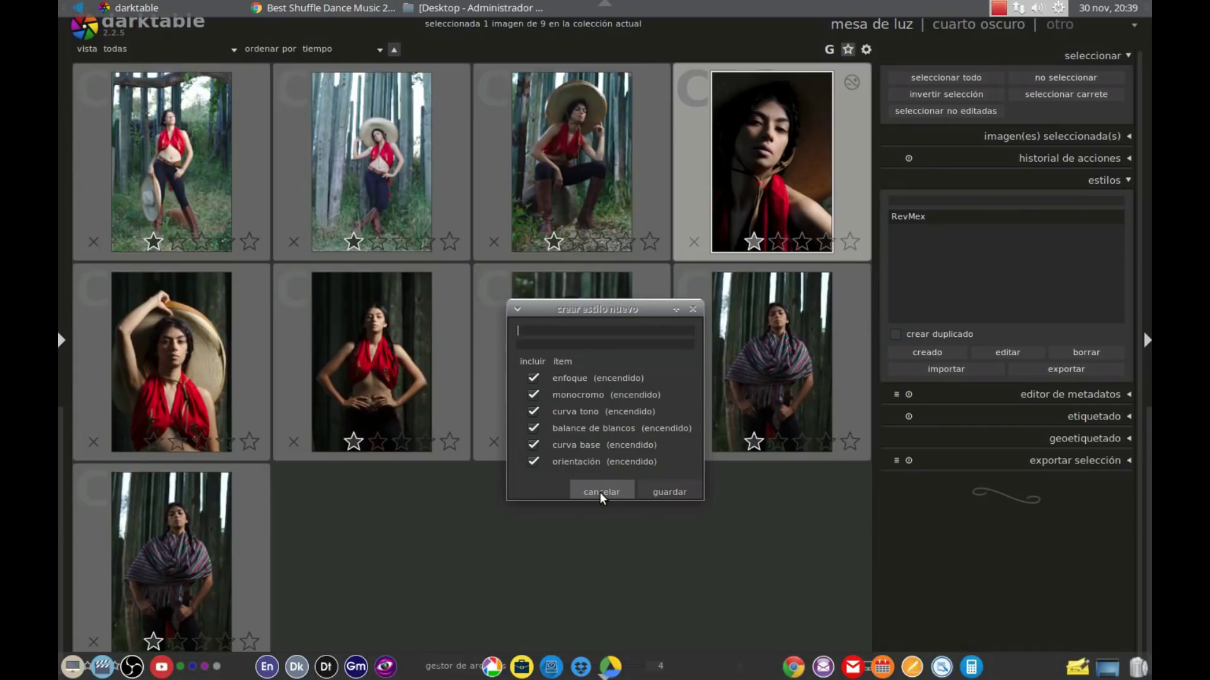
Step: Cancel the new-style dialog without saving, then review the RevMex style's items in its editor and close it
left_click(600, 492)
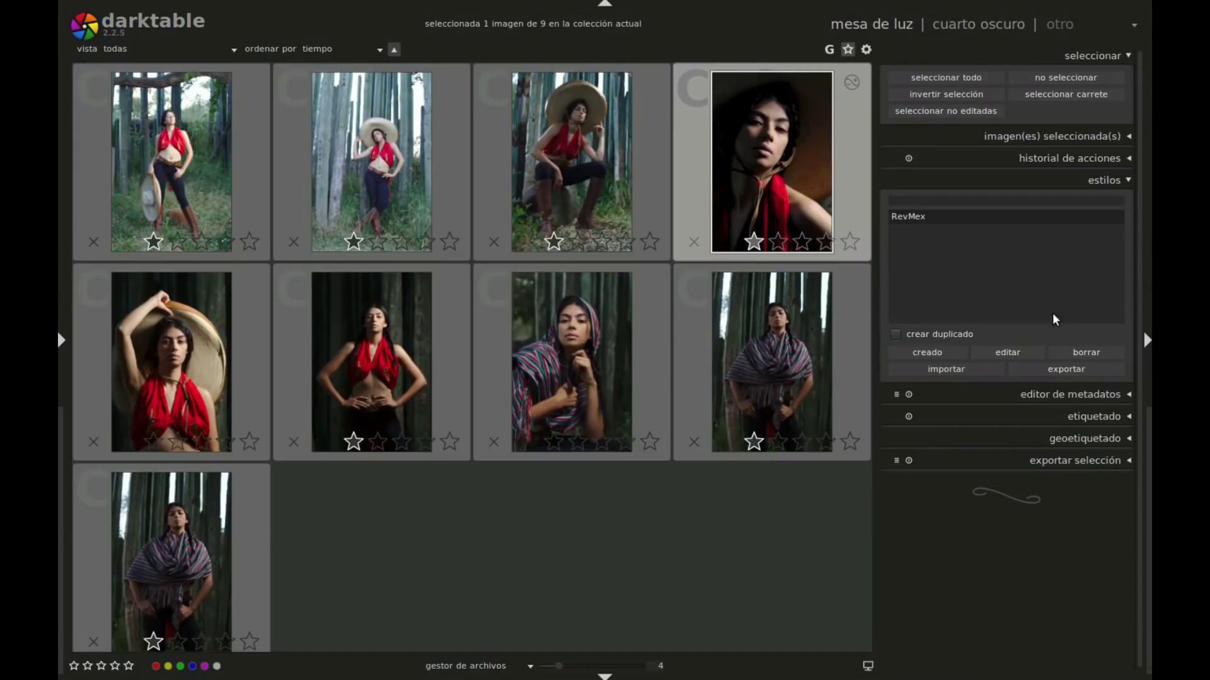
left_click(1007, 354)
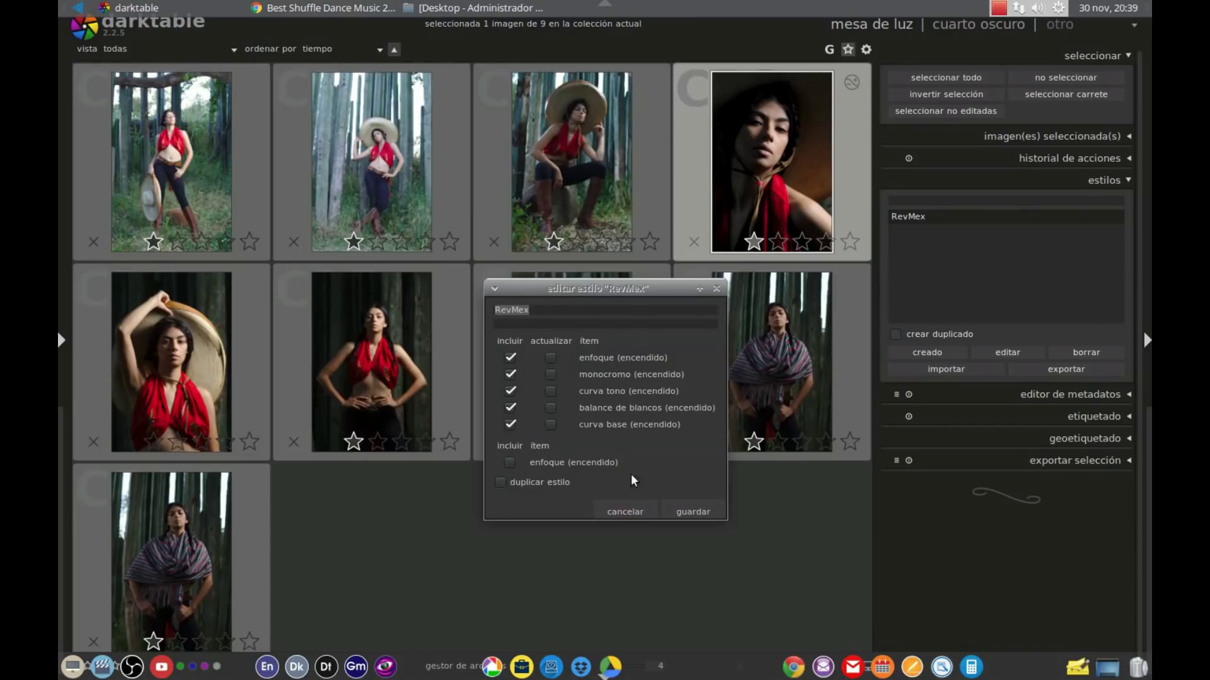
left_click(634, 512)
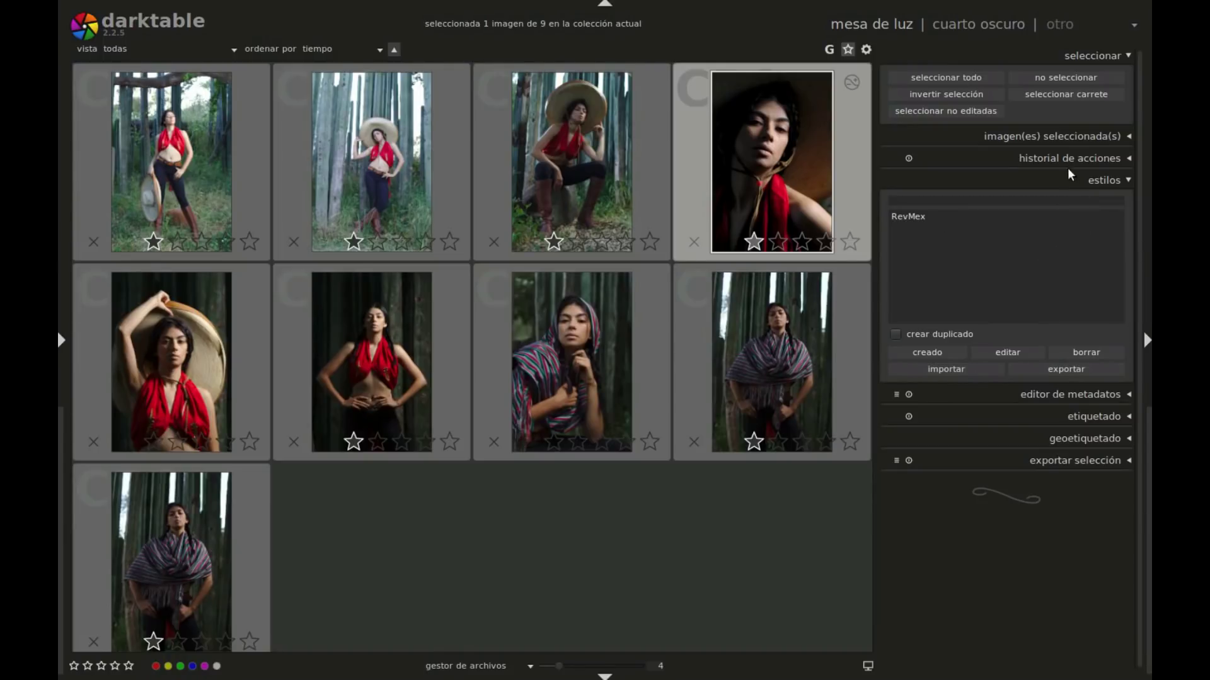
left_click(1125, 182)
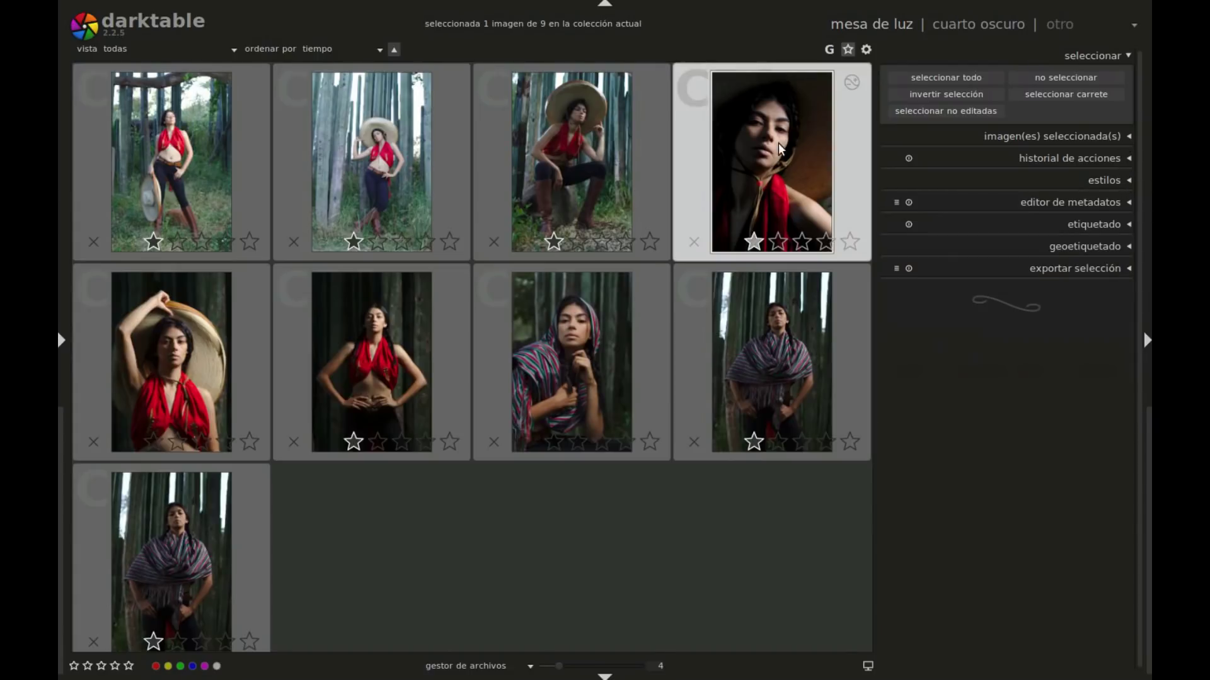
Step: Discard the selected dark portrait's edit history from the history stack module, confirming with 'Sí'
left_click(1128, 137)
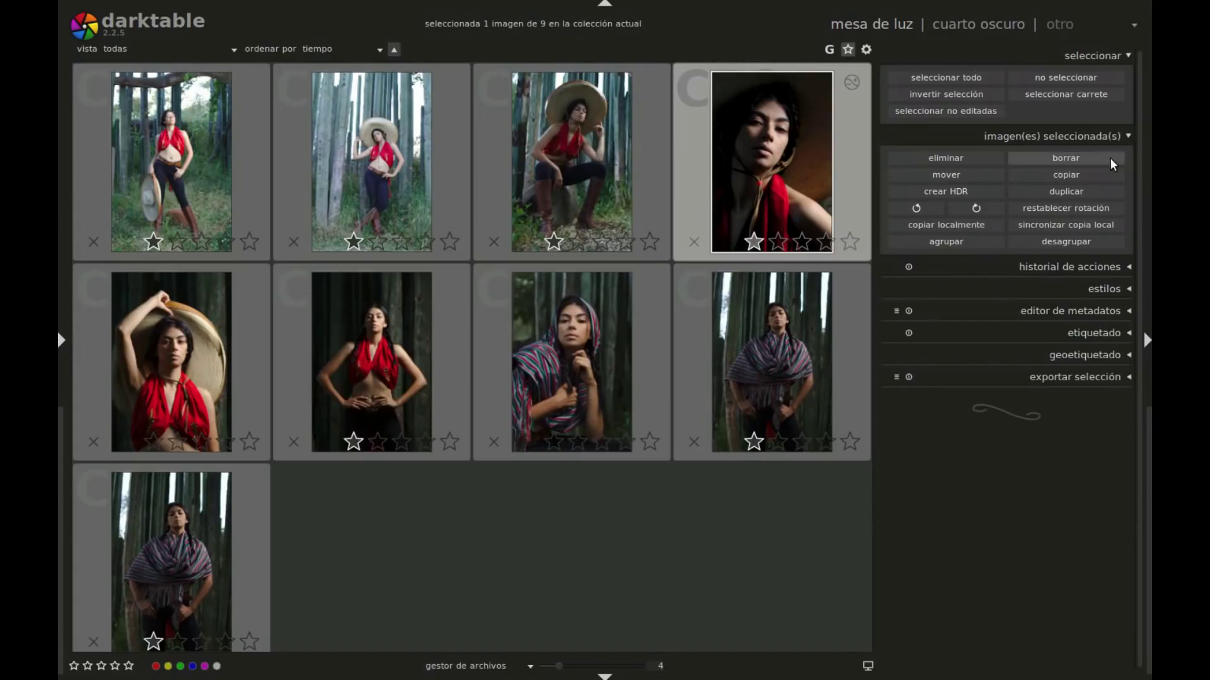
left_click(1126, 139)
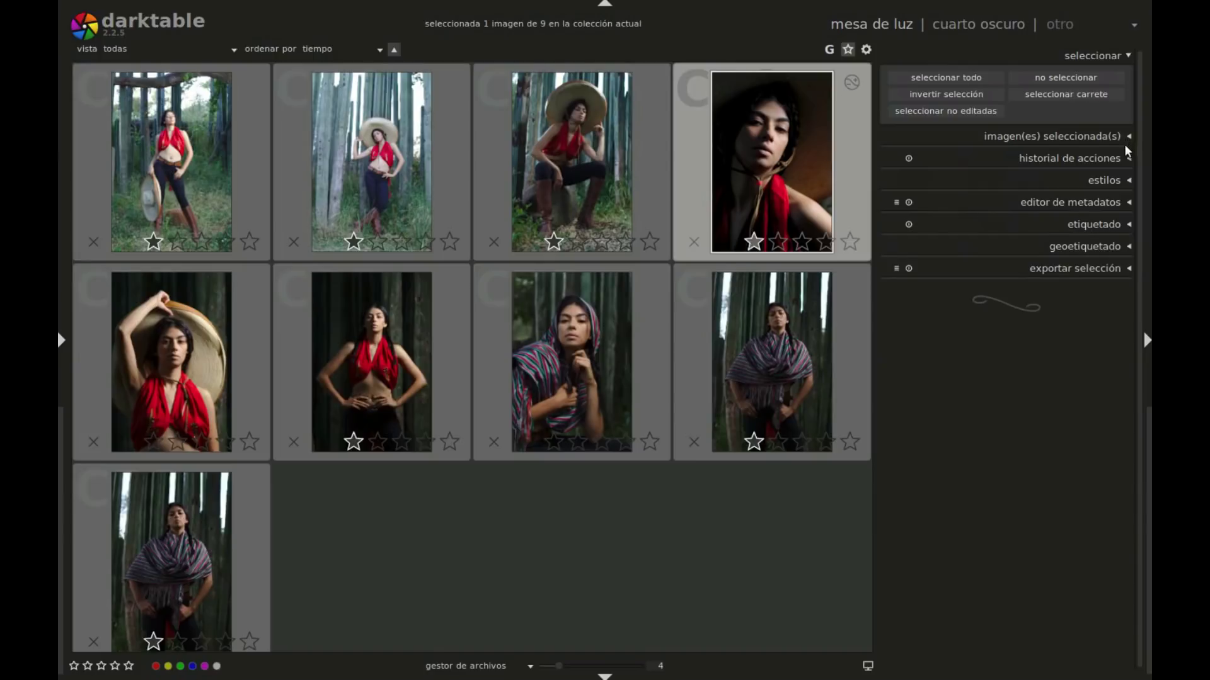
left_click(1125, 159)
left_click(1112, 179)
left_click(718, 387)
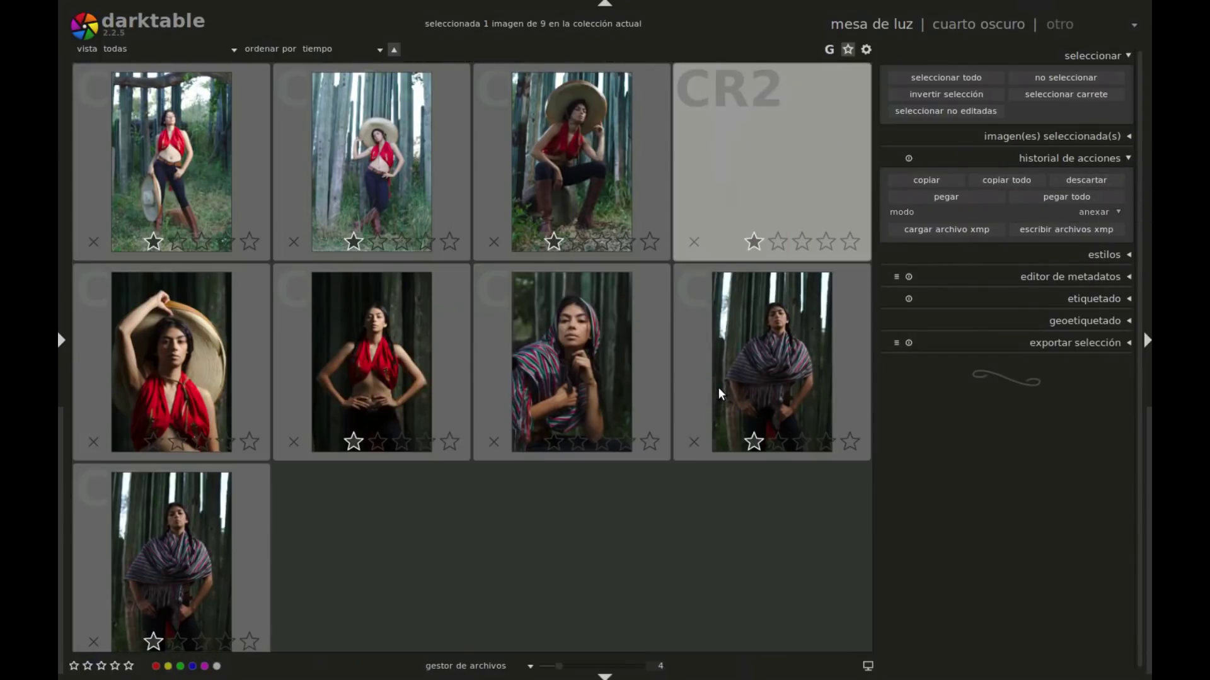
left_click(1126, 159)
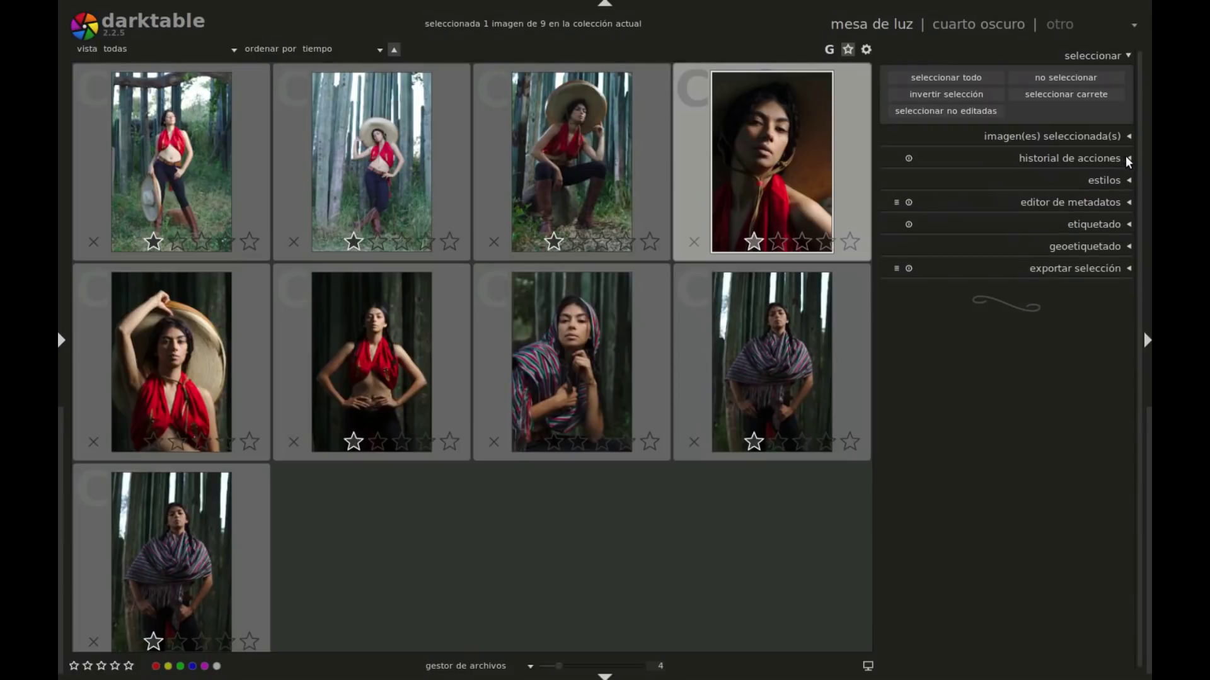
Step: Replace the portrait's title metadata with 'chica con rebozo' and apply it
left_click(1131, 200)
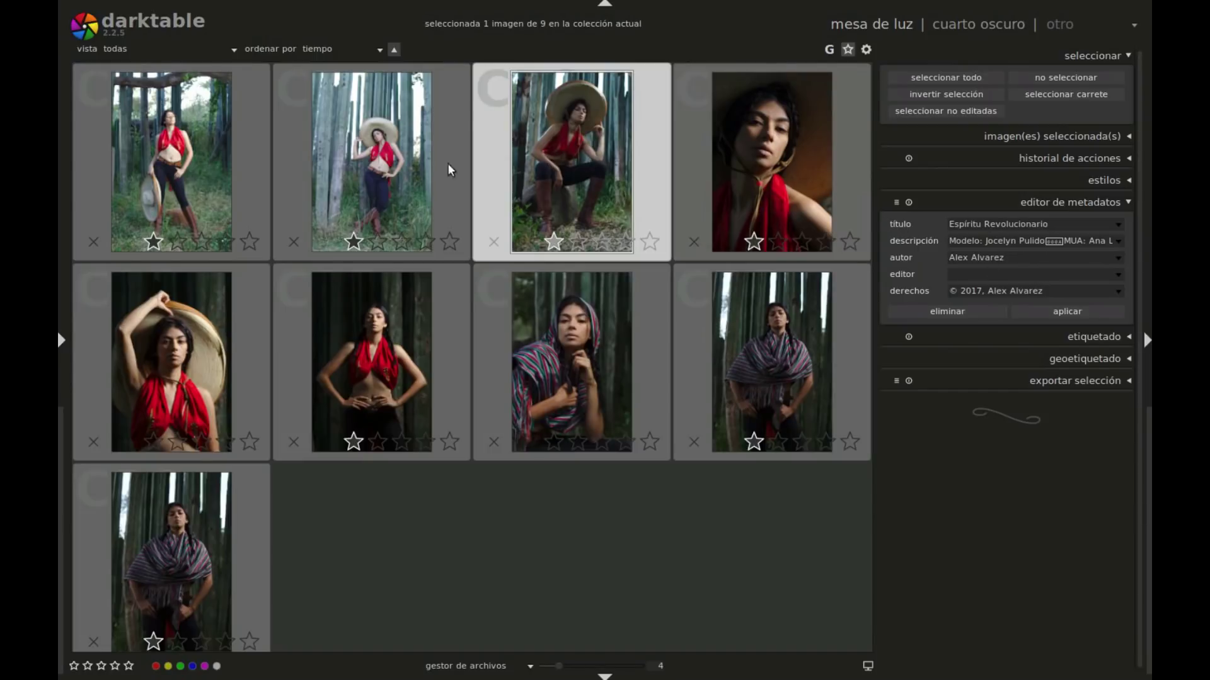
mouse_move(772, 361)
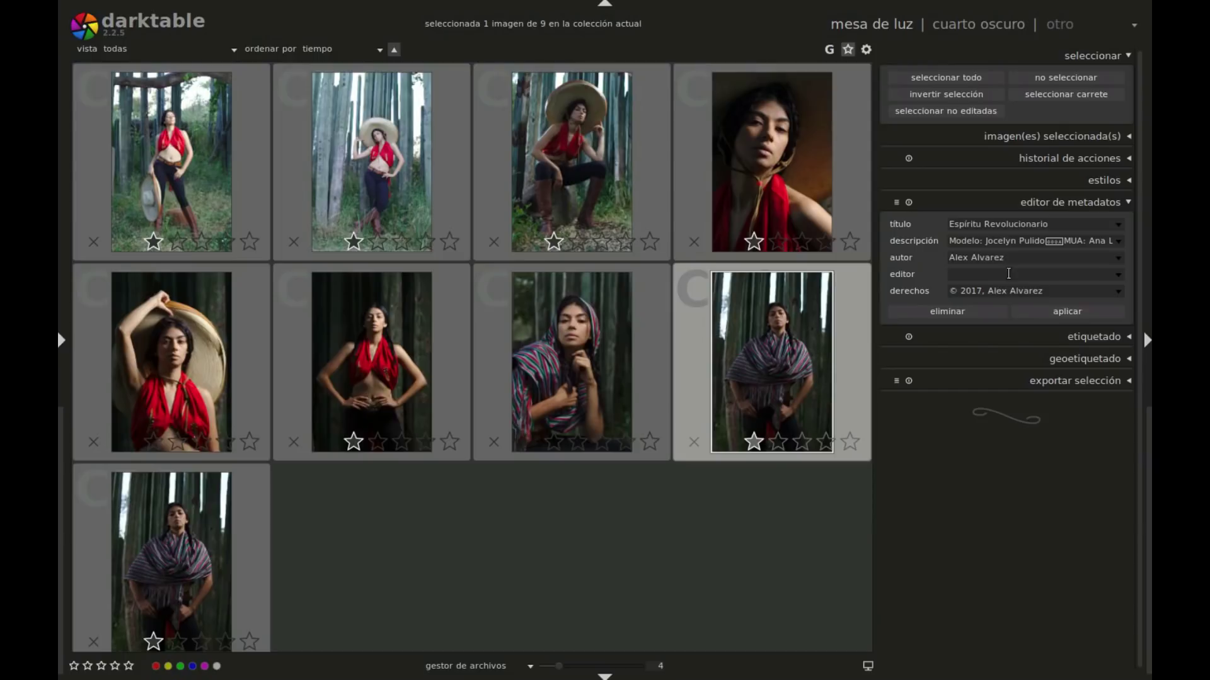
triple_click(1033, 224)
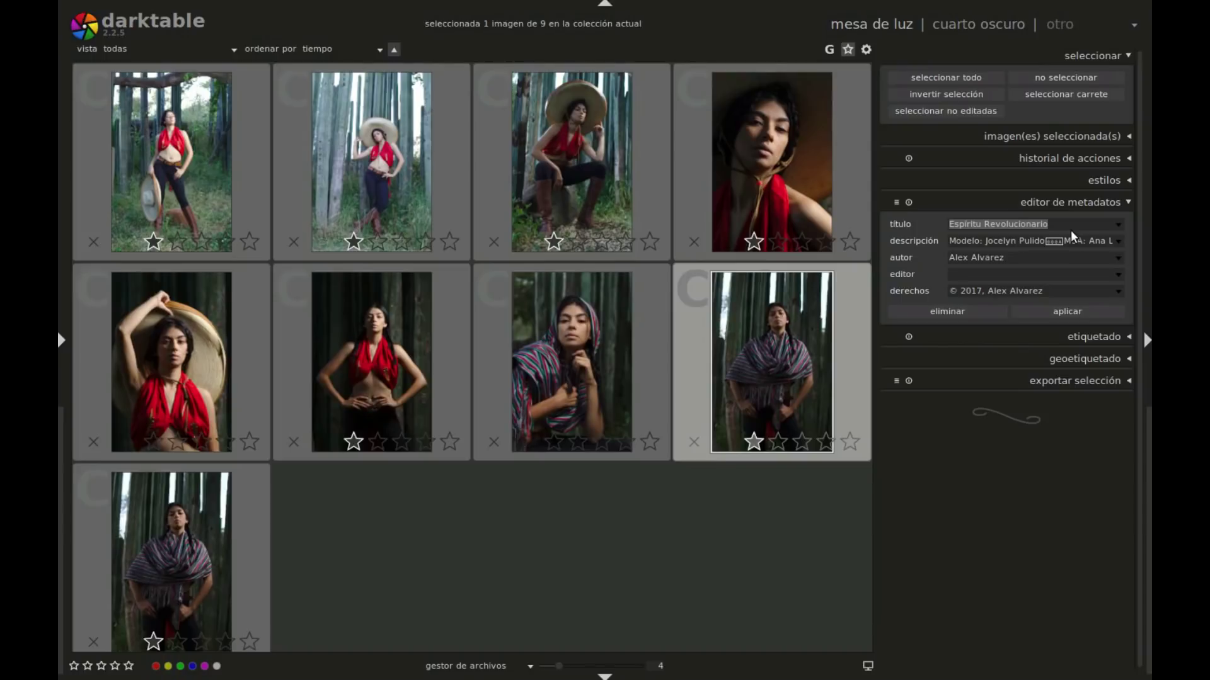
type("c")
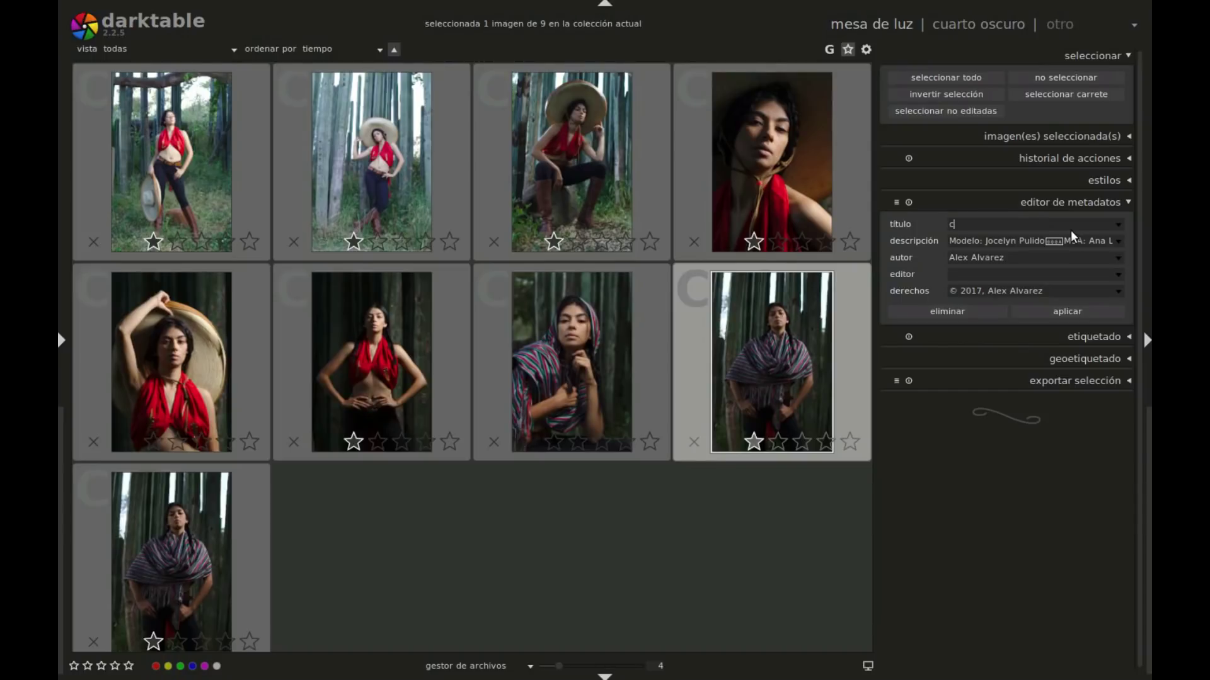
type("hica")
type(" con ")
type("rebozo")
left_click(1064, 307)
left_click(1125, 201)
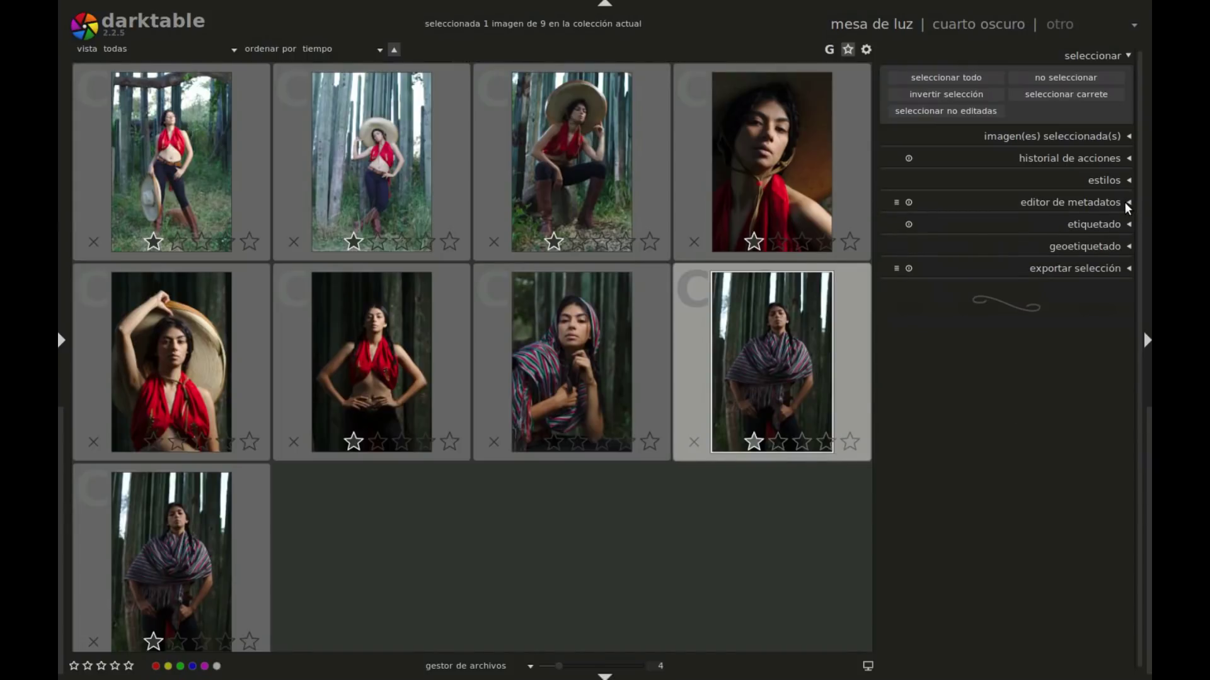
Step: Select the first four portraits, pick the #ComparteMisFotos tag, and reveal the left panel
left_click(1127, 225)
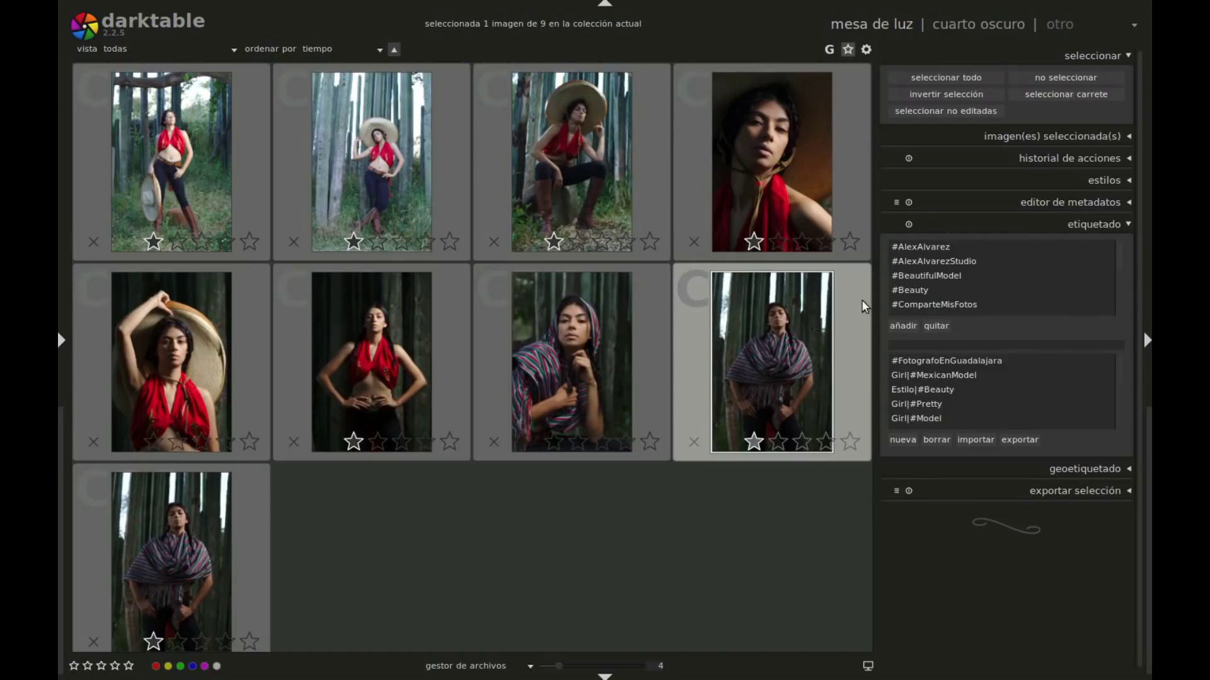
left_click(175, 148)
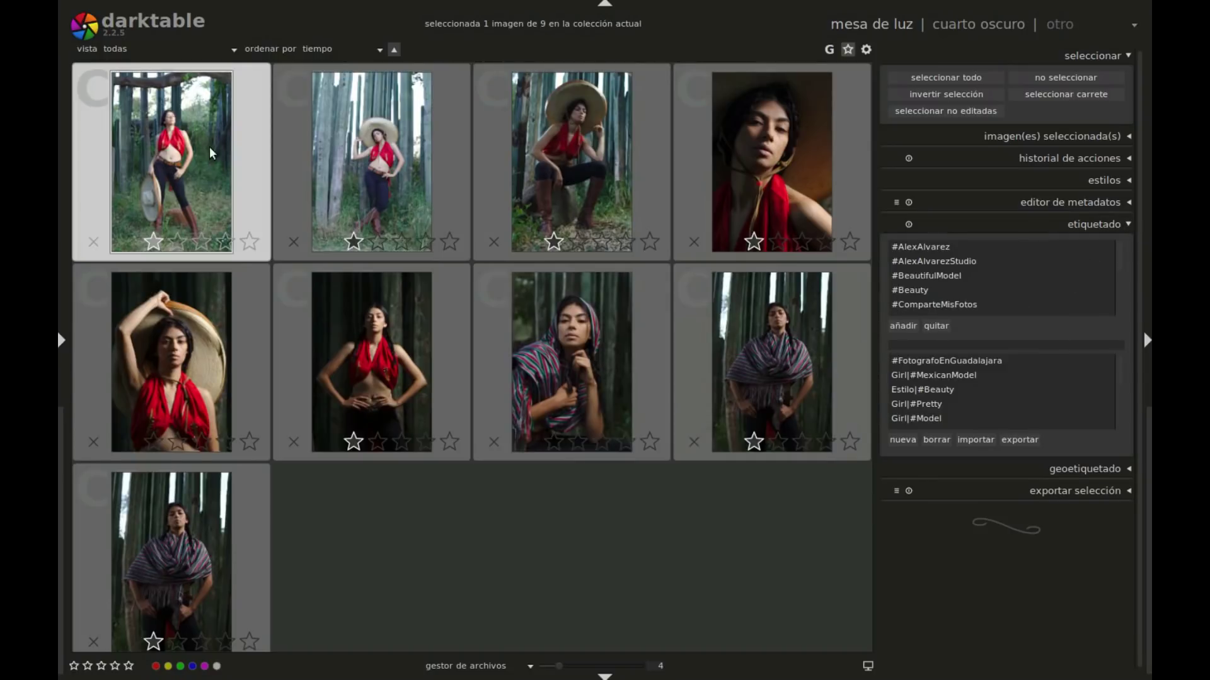
left_click(738, 154, "shift")
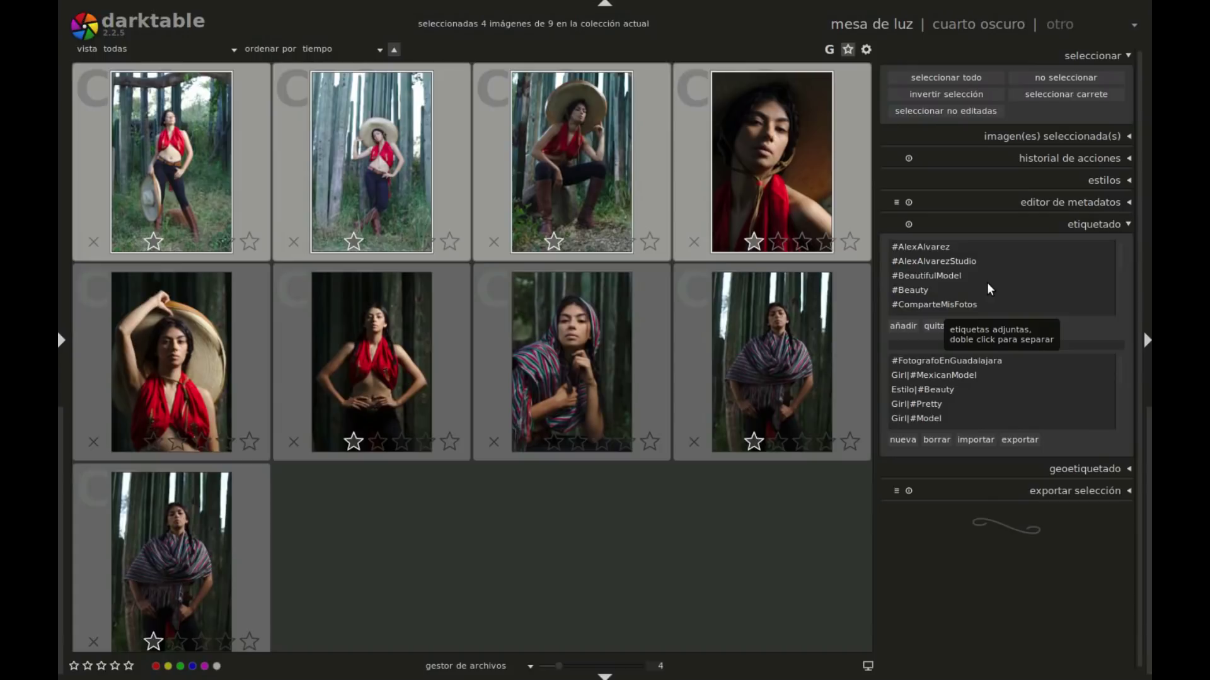
left_click(978, 306)
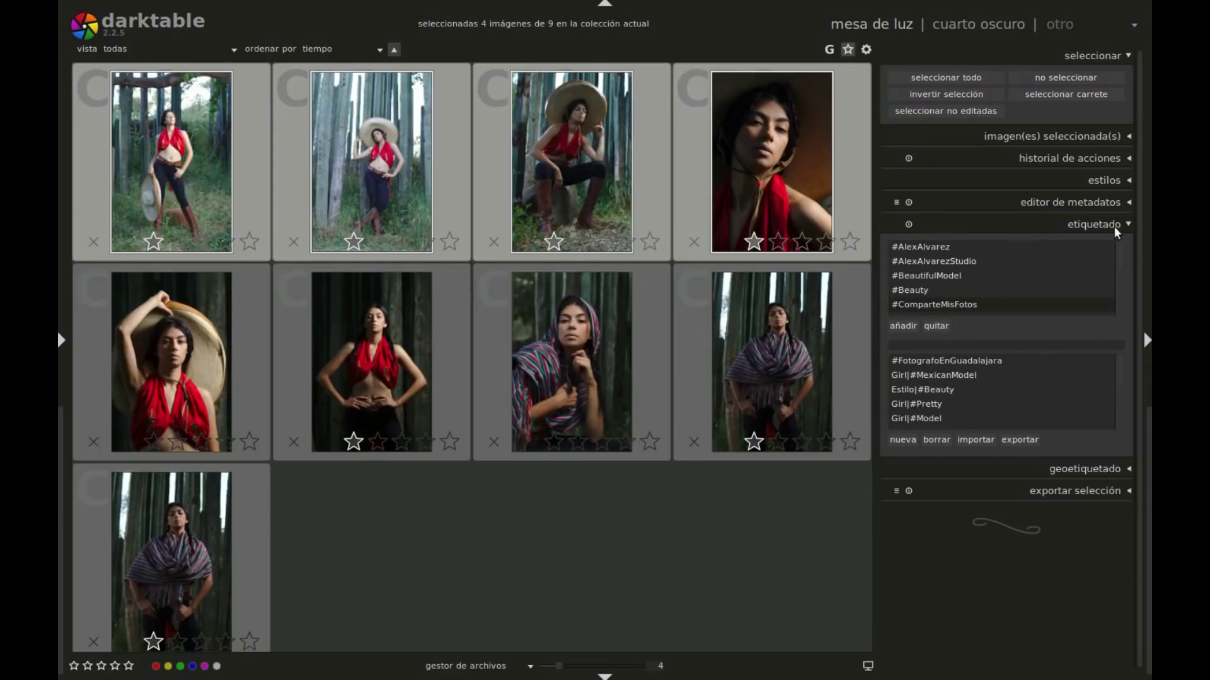
left_click(66, 341)
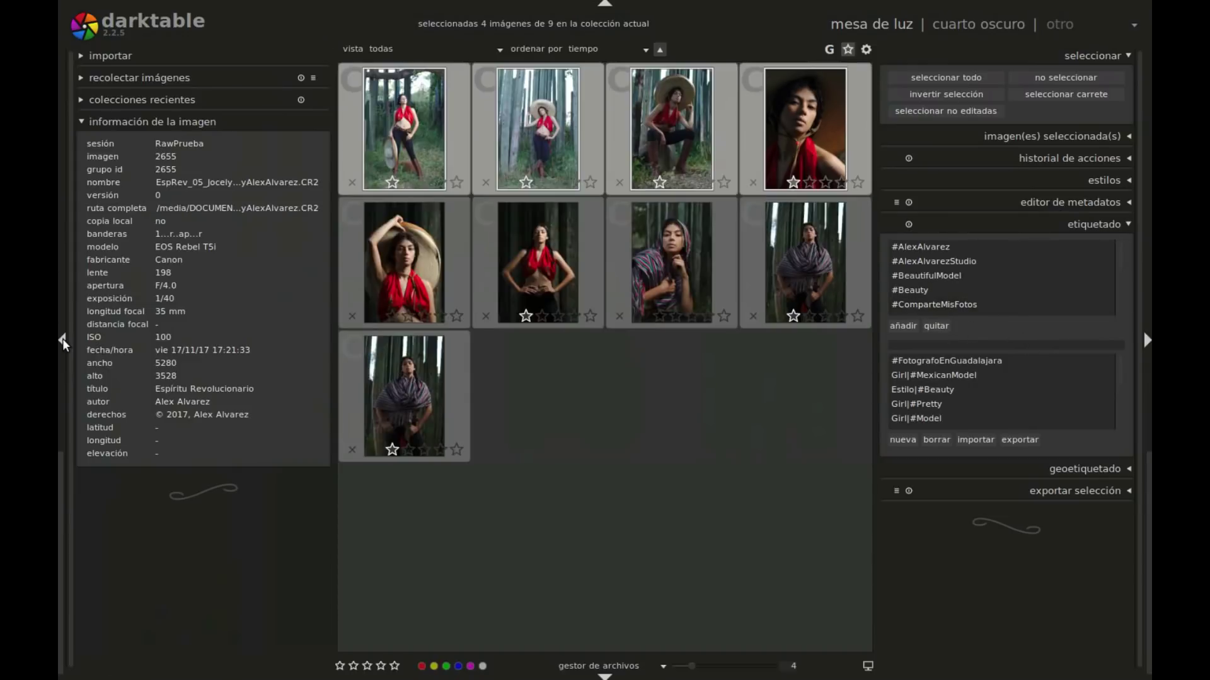
Step: Browse the collect-images properties, keep collecting by 'carrete', then hide the left panel
left_click(80, 77)
left_click(158, 75)
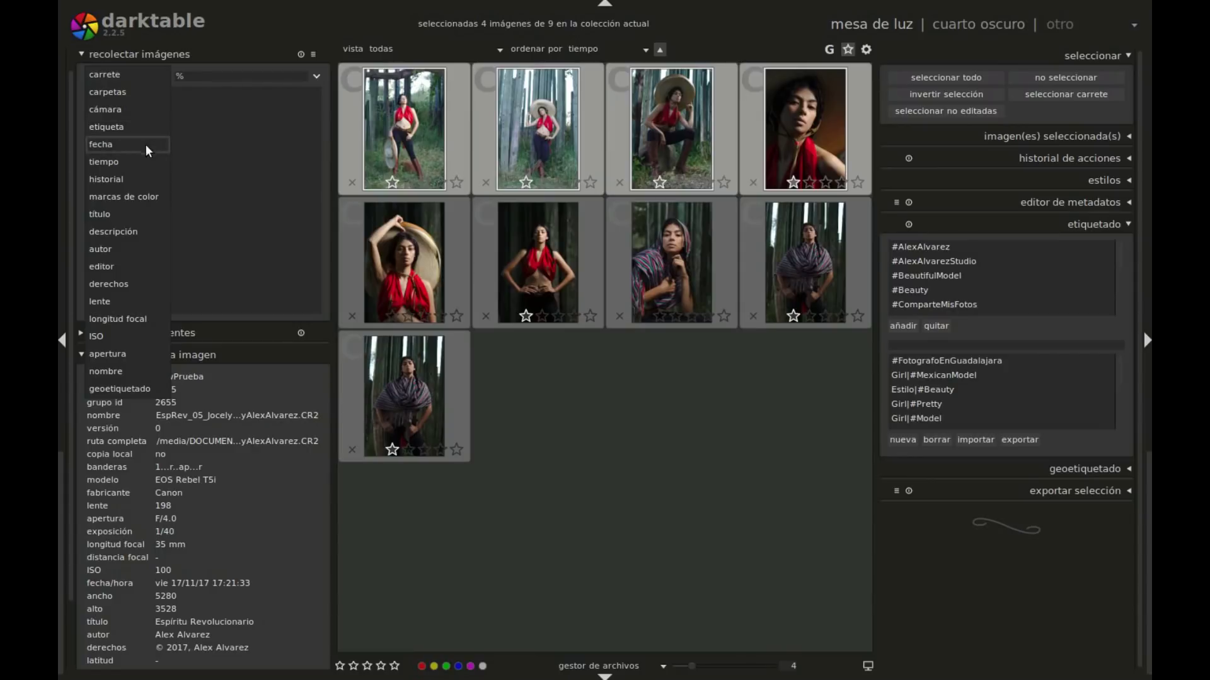
left_click(78, 51)
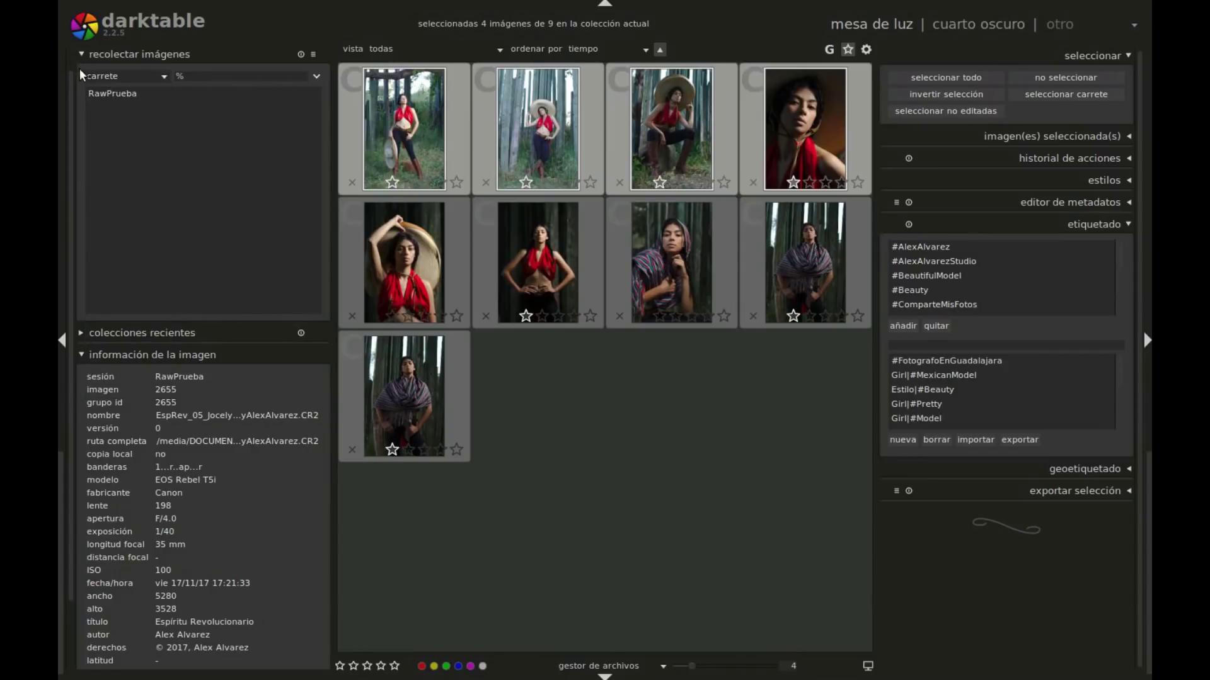
left_click(61, 341)
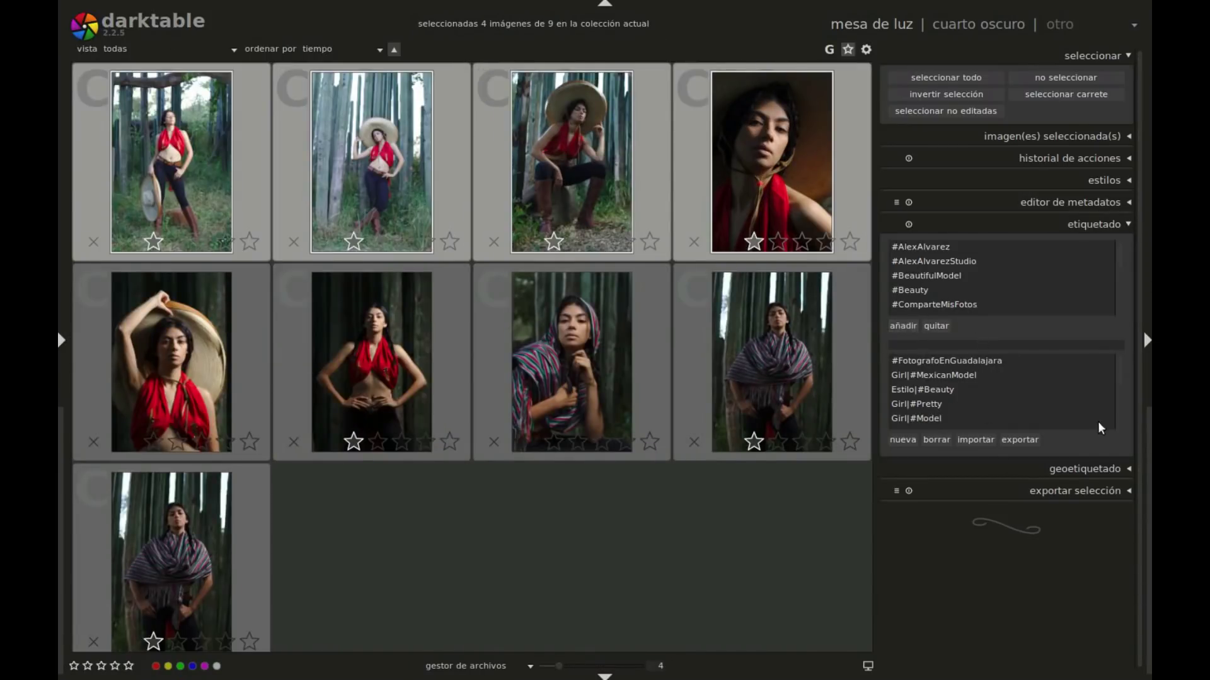
Step: Fold away the tagging module and glance at geotagging before collapsing it too
left_click(1129, 224)
left_click(1128, 247)
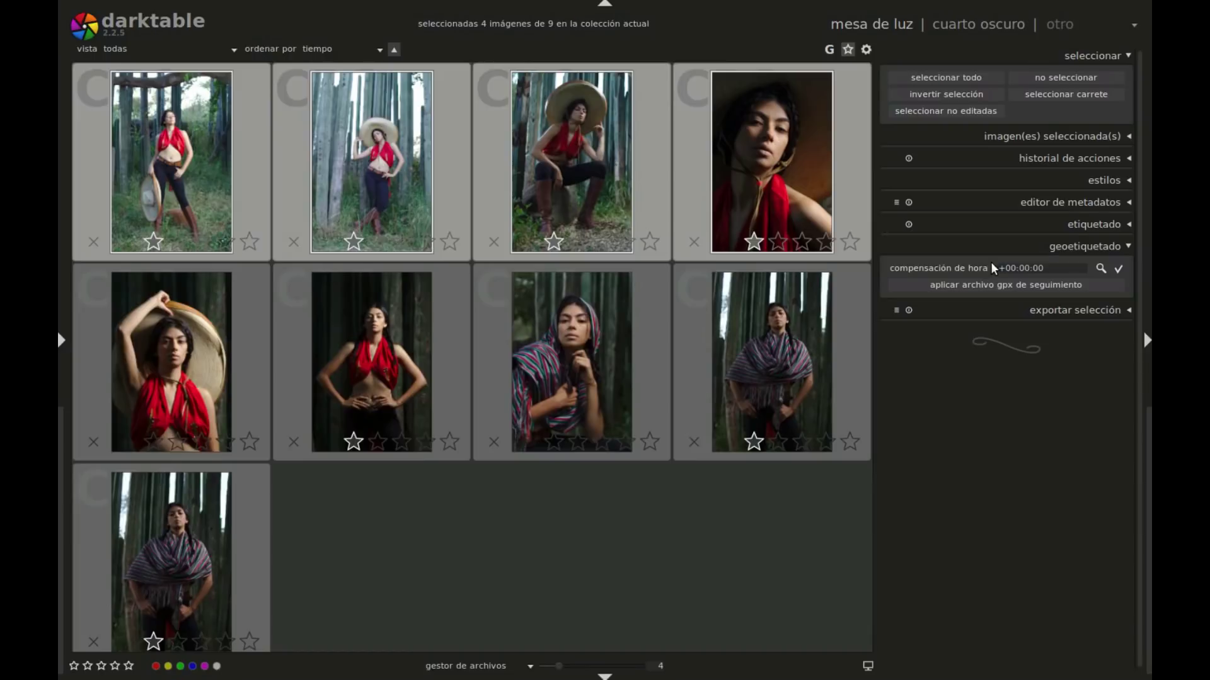
left_click(1129, 249)
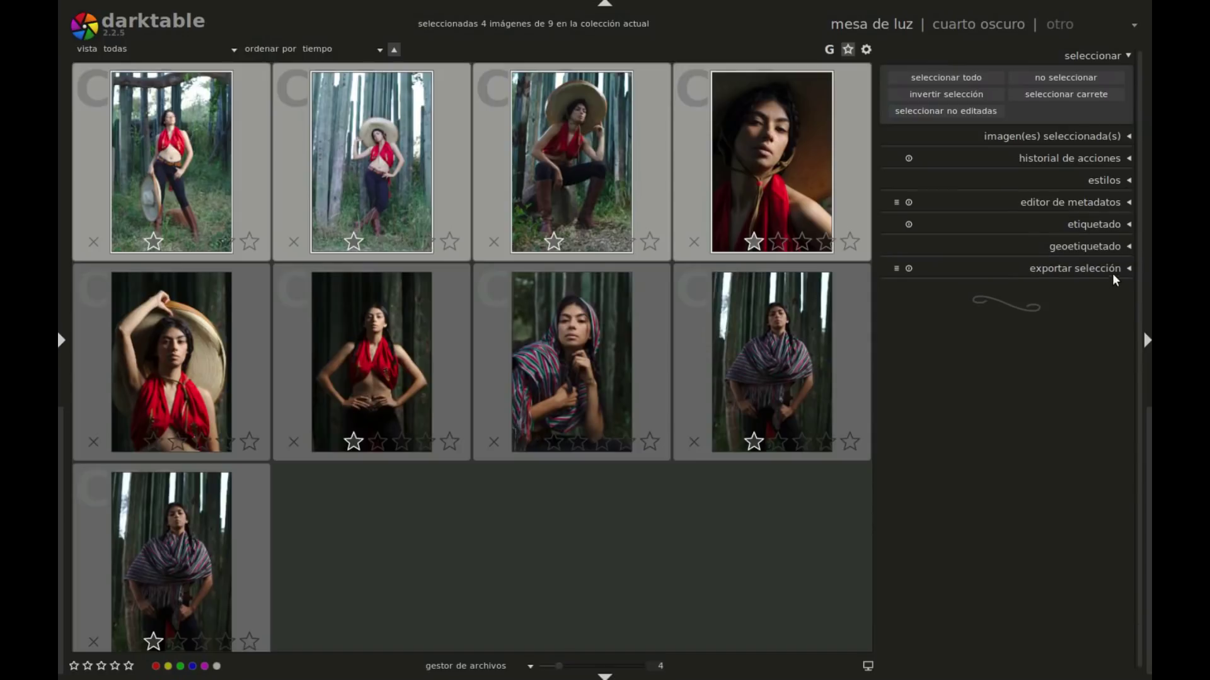
left_click(1129, 270)
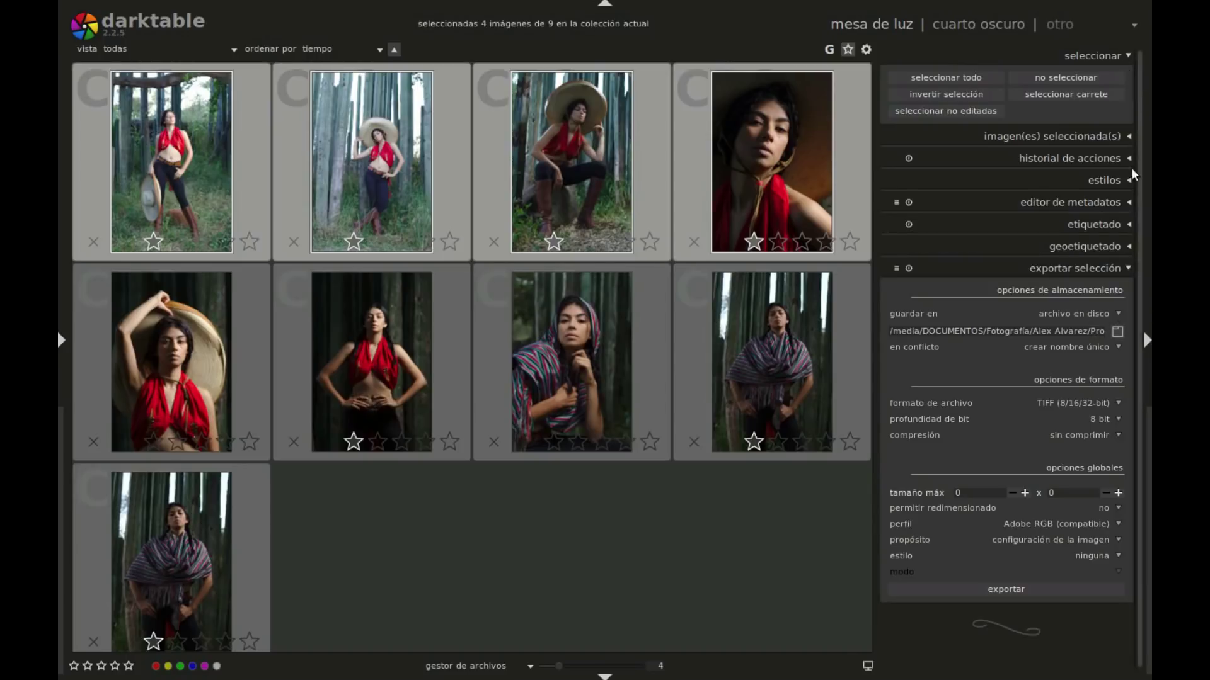
Step: Set the export storage destination to 'archivo en disco' (file on disk)
left_click(1104, 314)
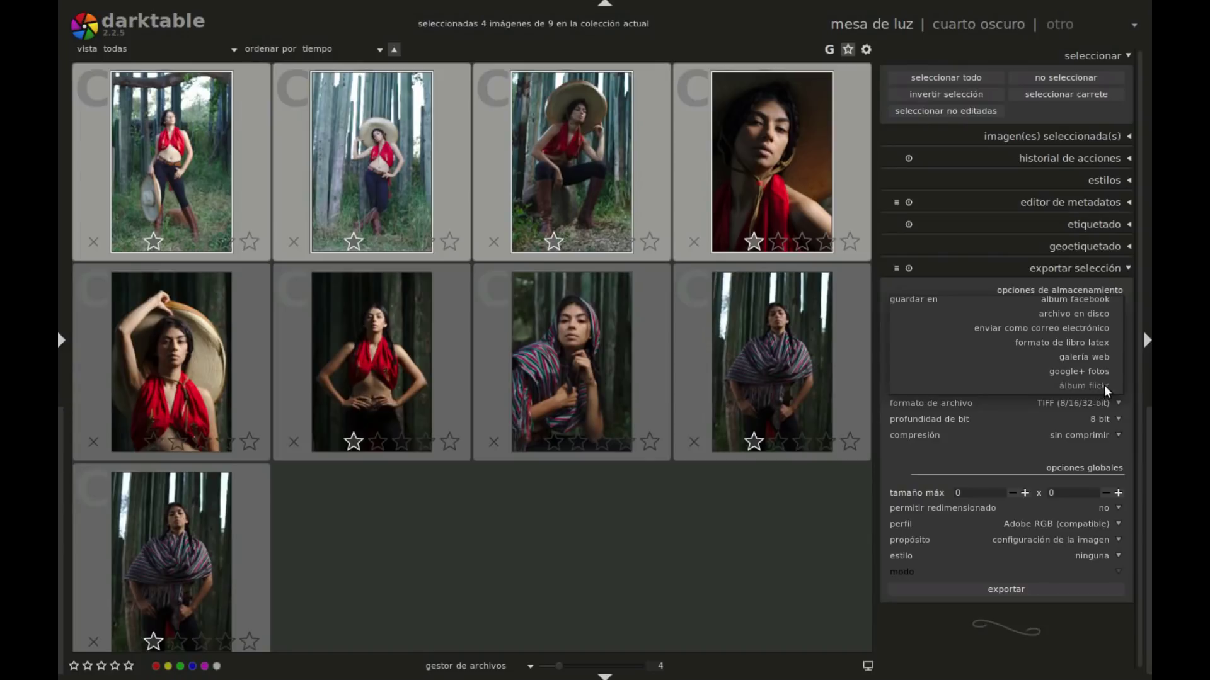
left_click(1092, 319)
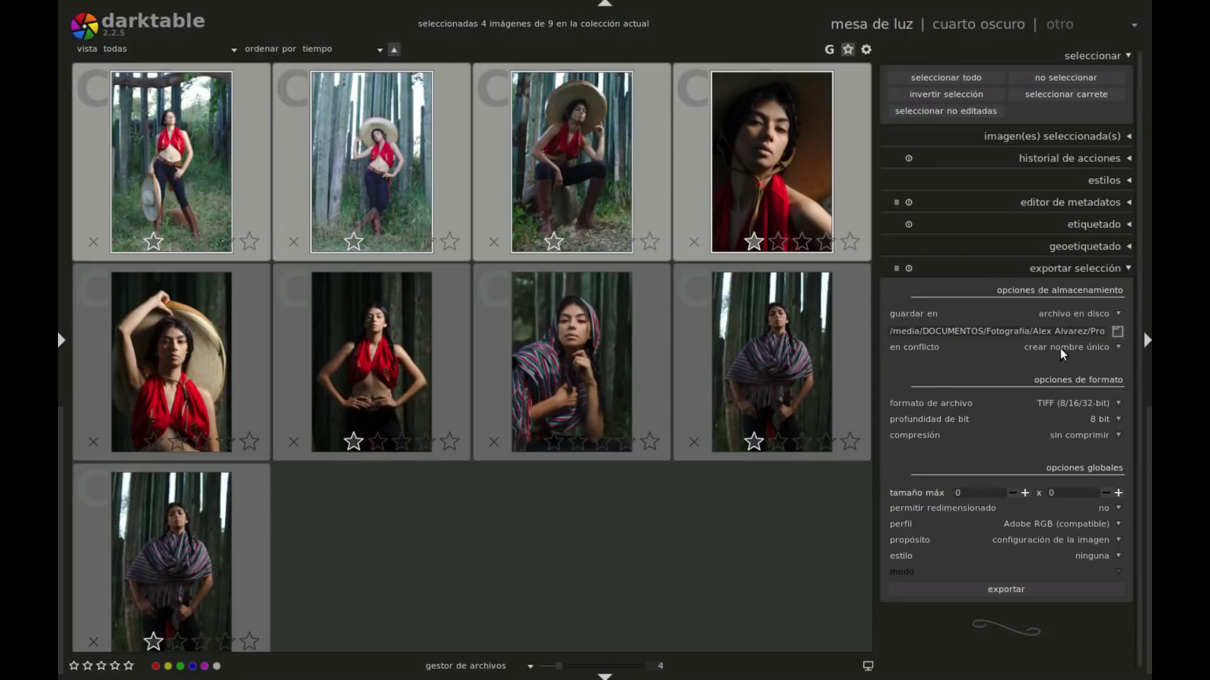
Step: Browse the export folder chooser into Espiritu Revolucionario's RawPrueba folder
left_click(1119, 333)
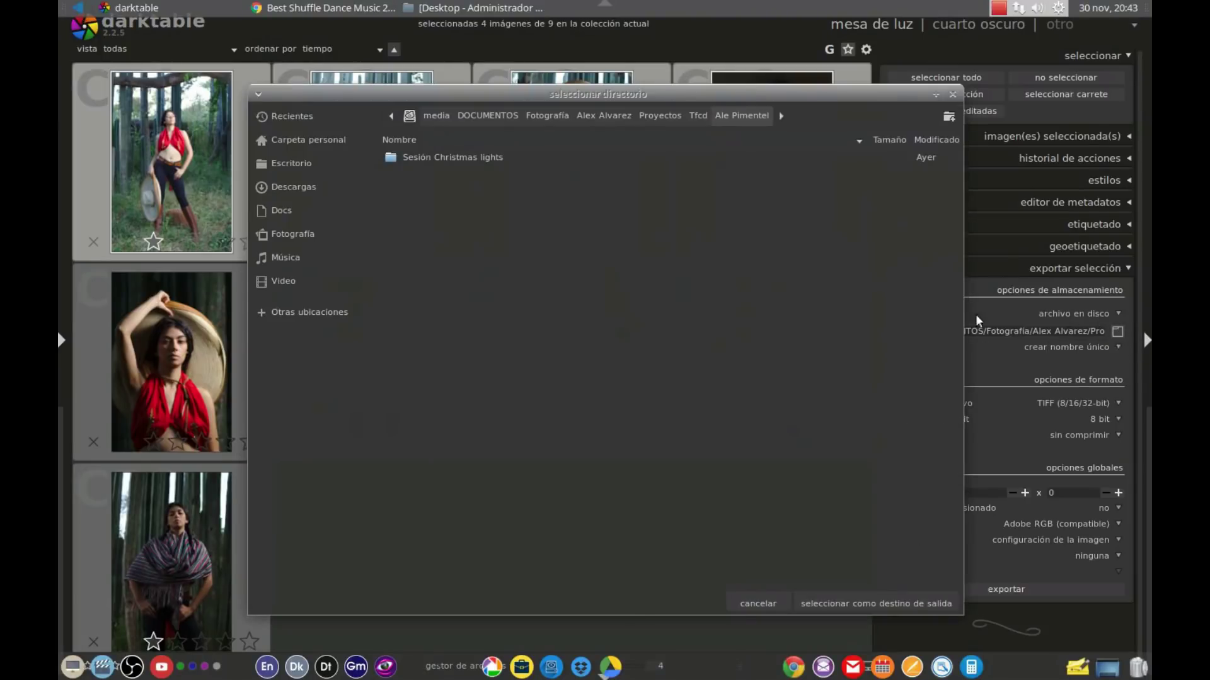
left_click(696, 119)
double_click(451, 187)
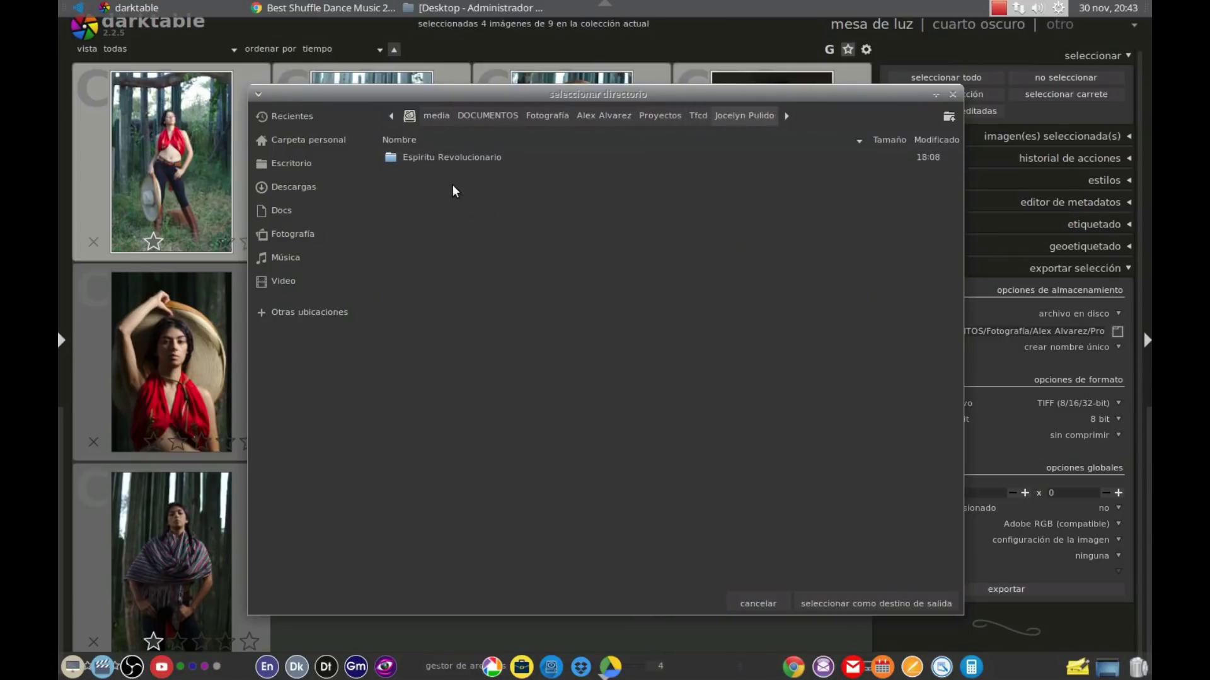
double_click(499, 159)
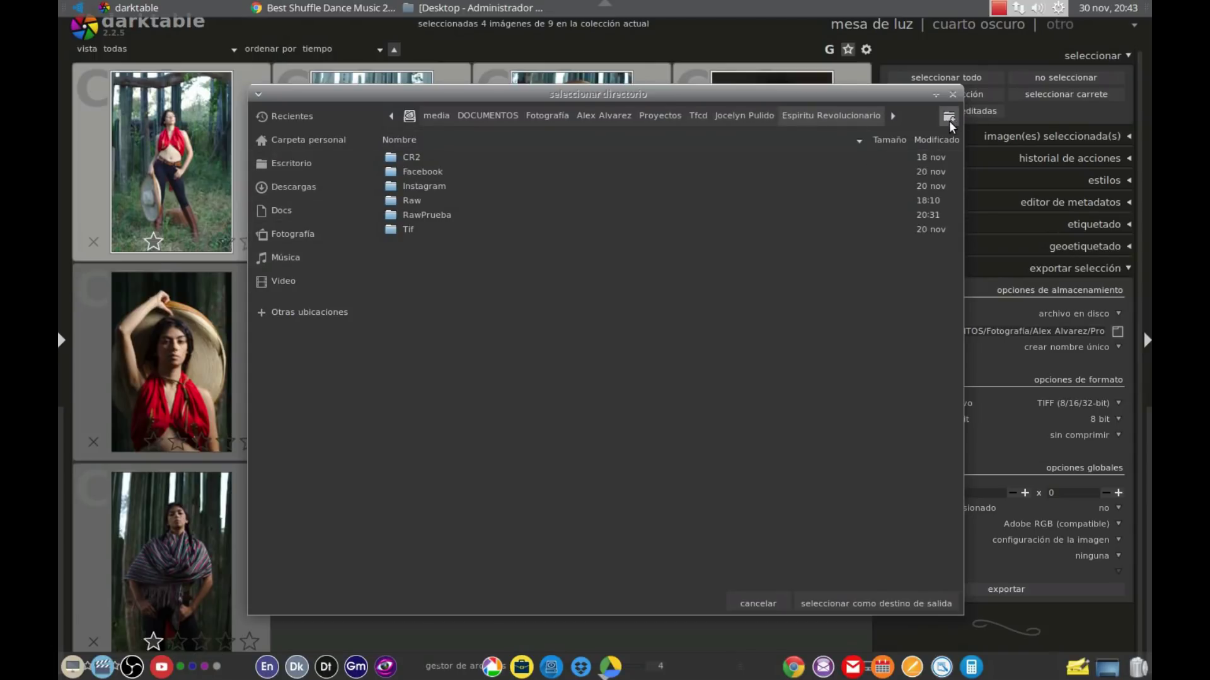
double_click(434, 215)
Step: Create an 'exportadas' folder inside RawPrueba and set it as the export destination
left_click(948, 116)
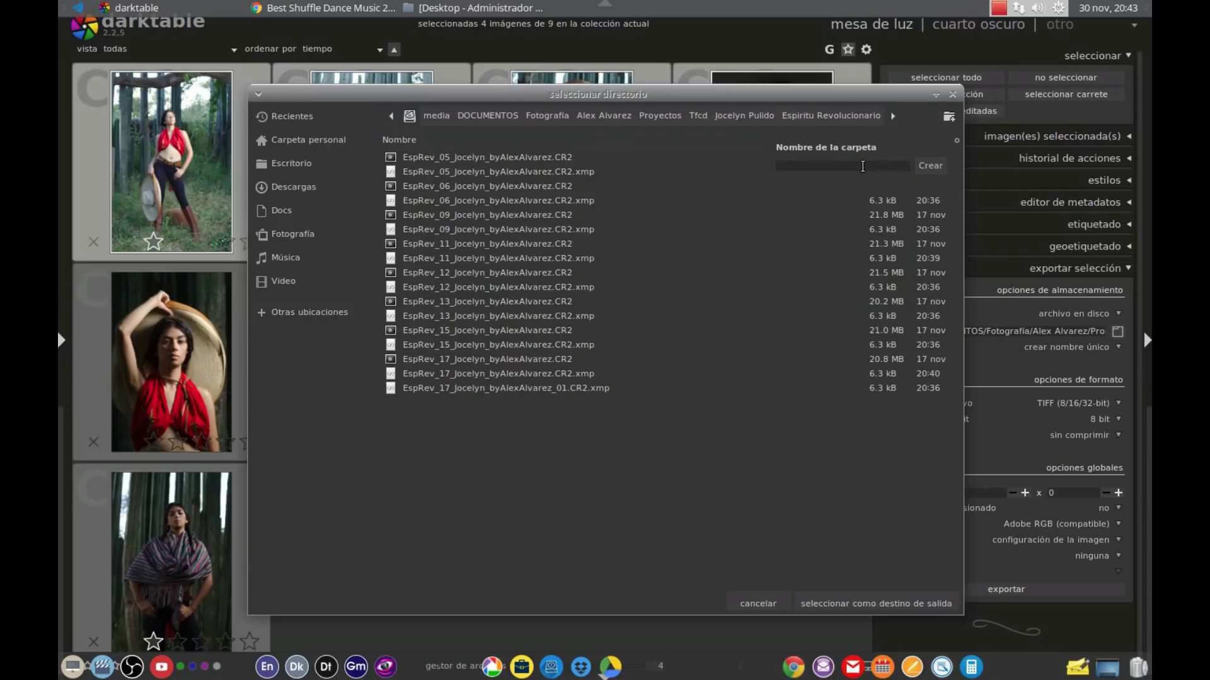
type("exportadas")
key("Return")
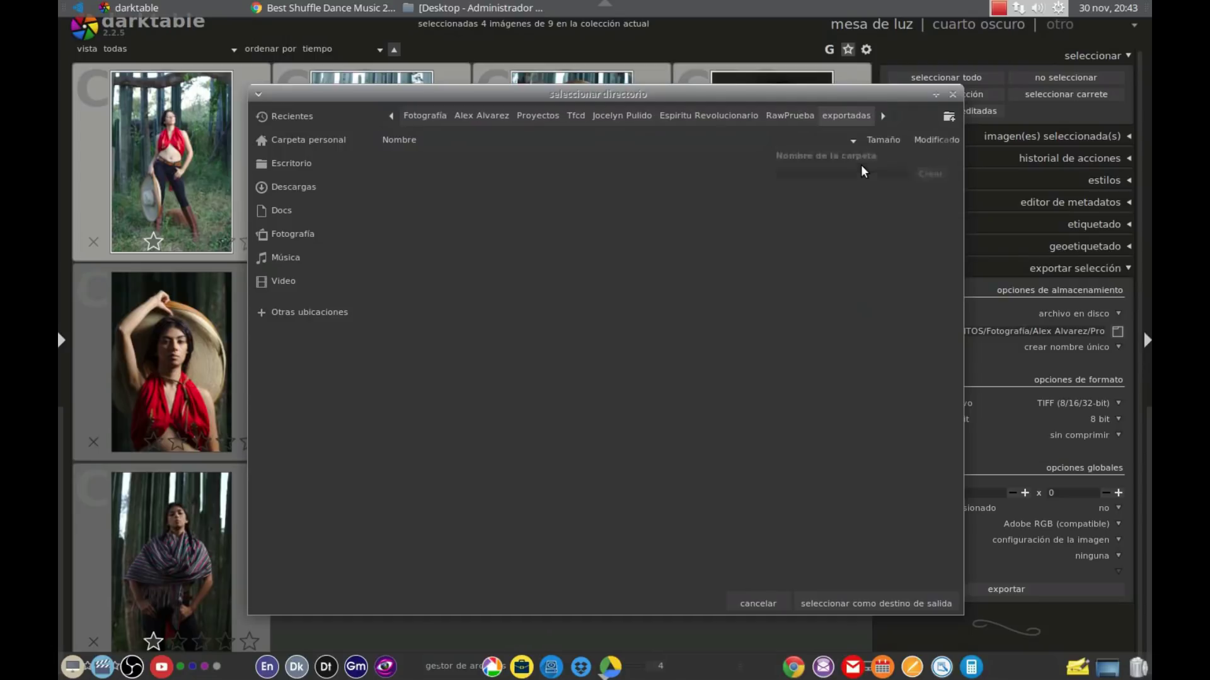
left_click(911, 604)
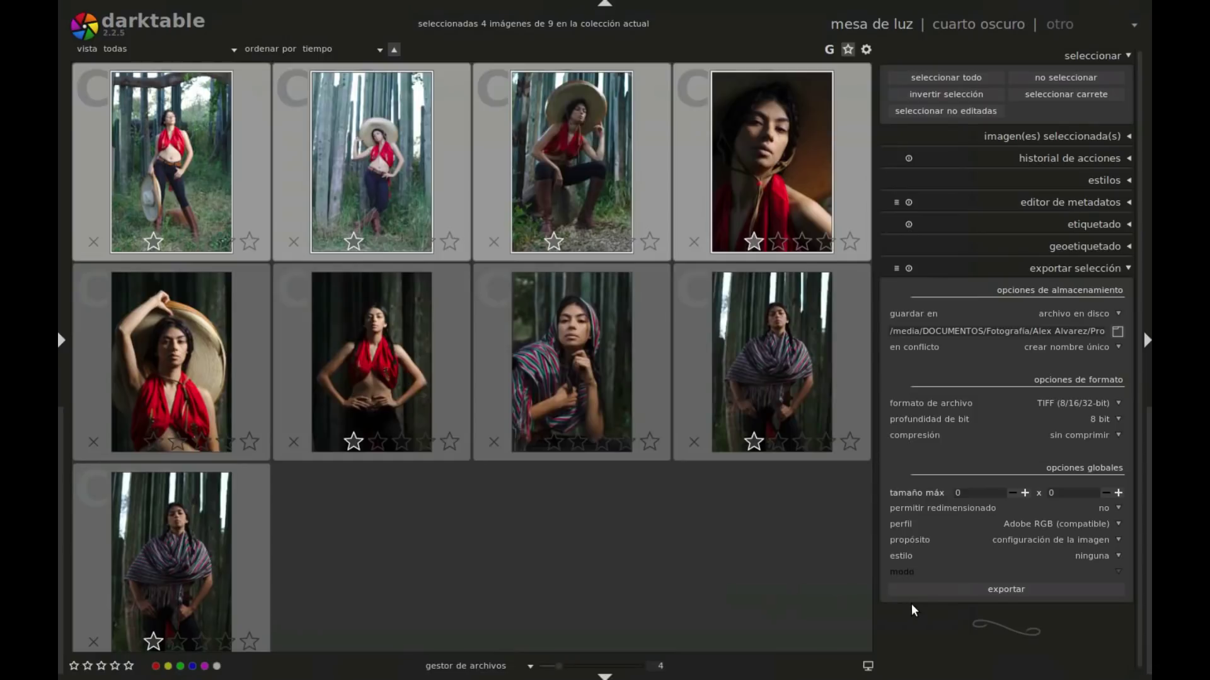
left_click(1118, 332)
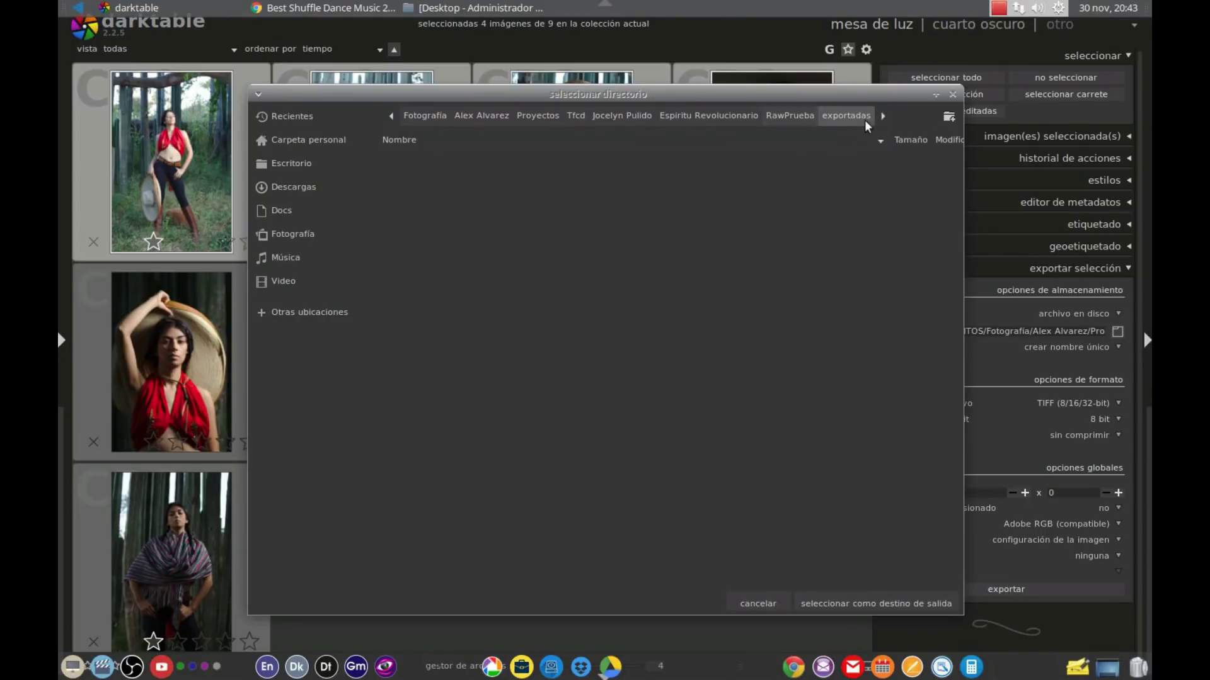
left_click(913, 604)
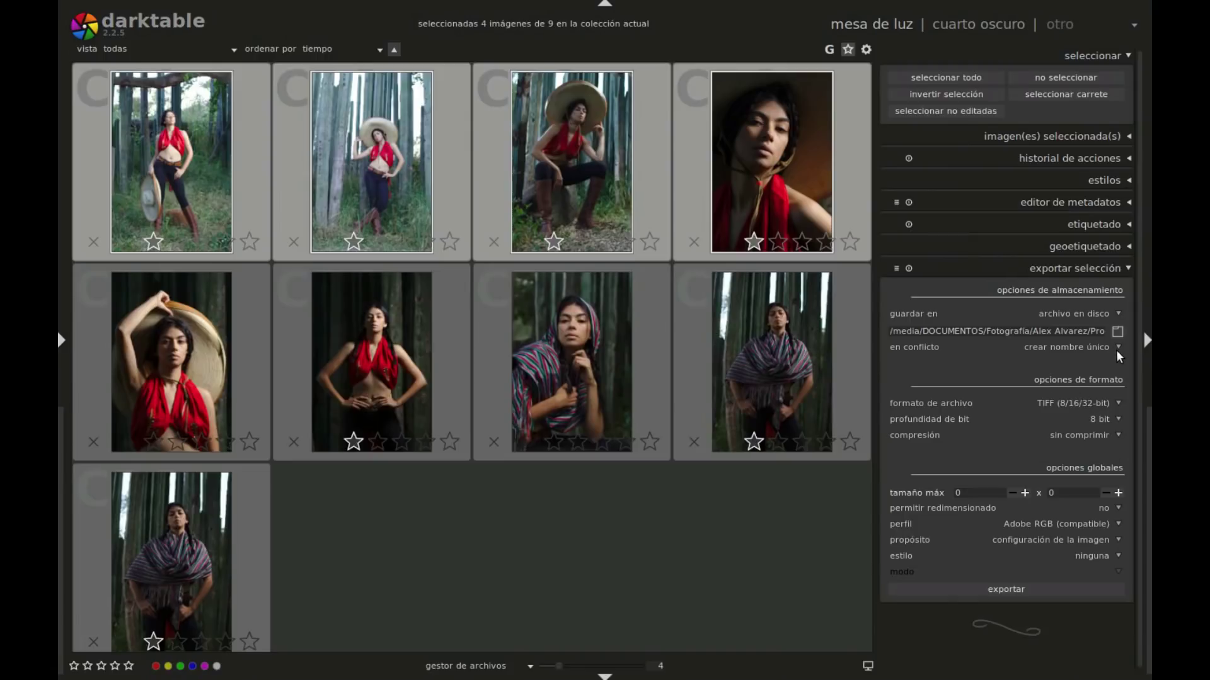
Step: Select only photos 8 and 9, the striped-shawl portraits, and check the conflict options
left_click(804, 360)
left_click(200, 551, "ctrl")
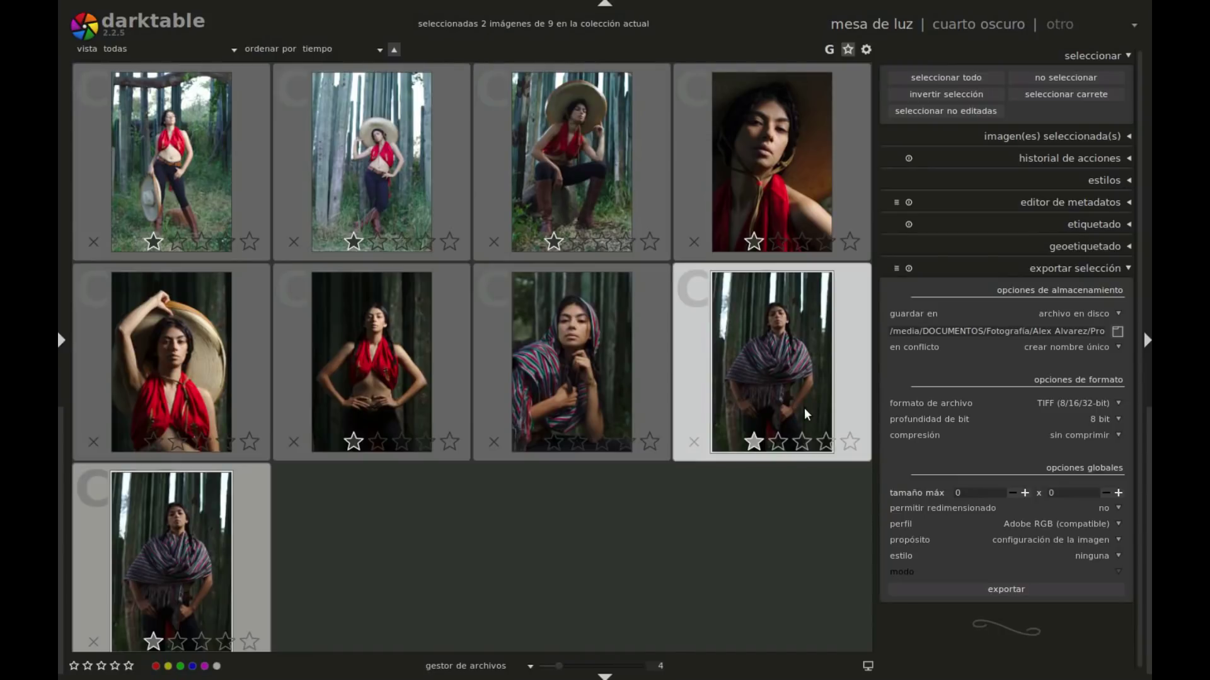
left_click(1119, 350)
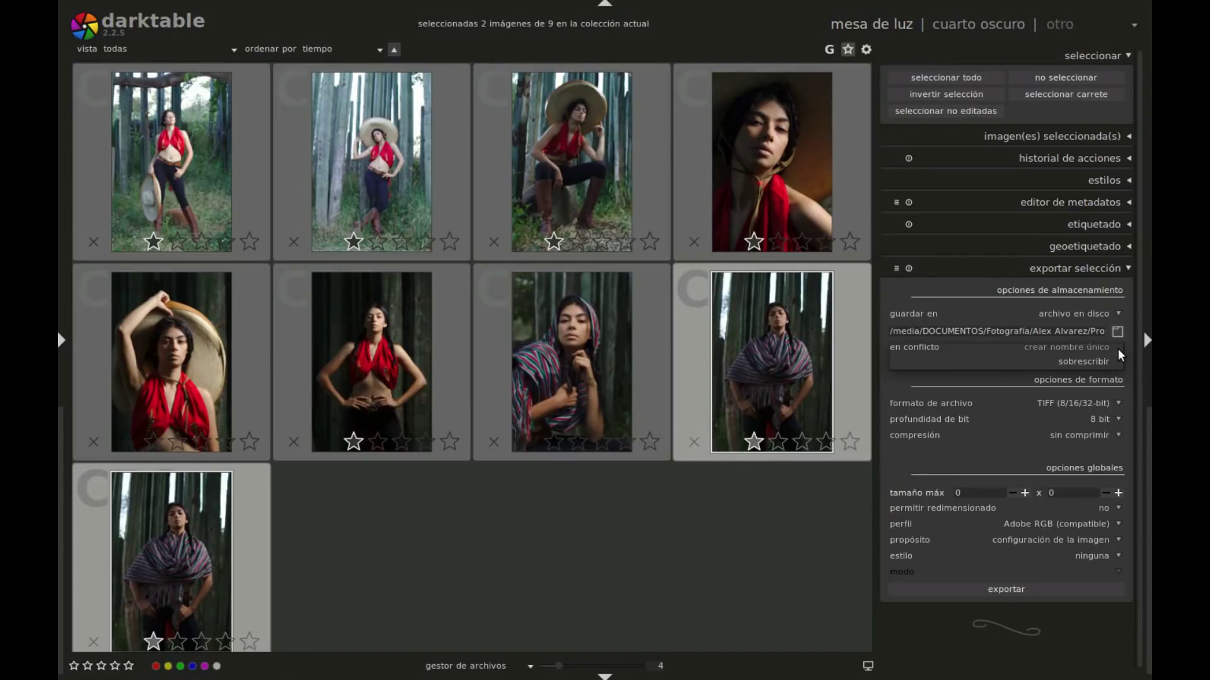
left_click(1086, 347)
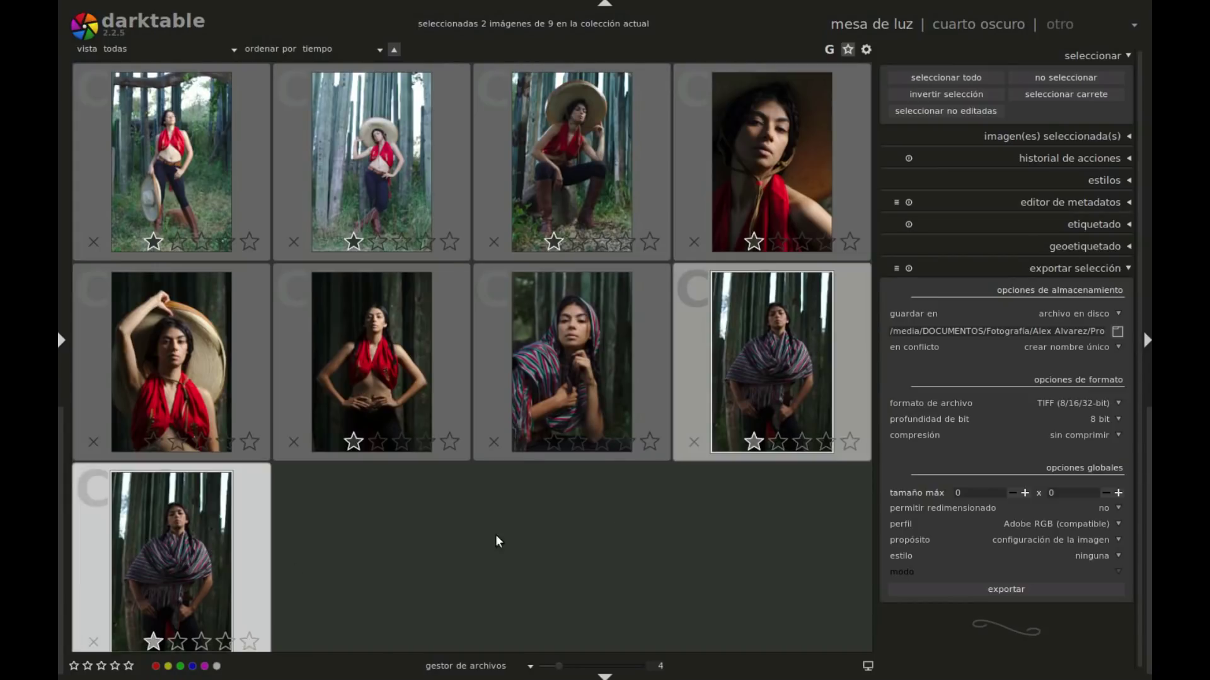
Step: Try 'sobrescribir' conflict handling, then set it back to 'crear nombre único'
left_click(1111, 354)
left_click(1106, 364)
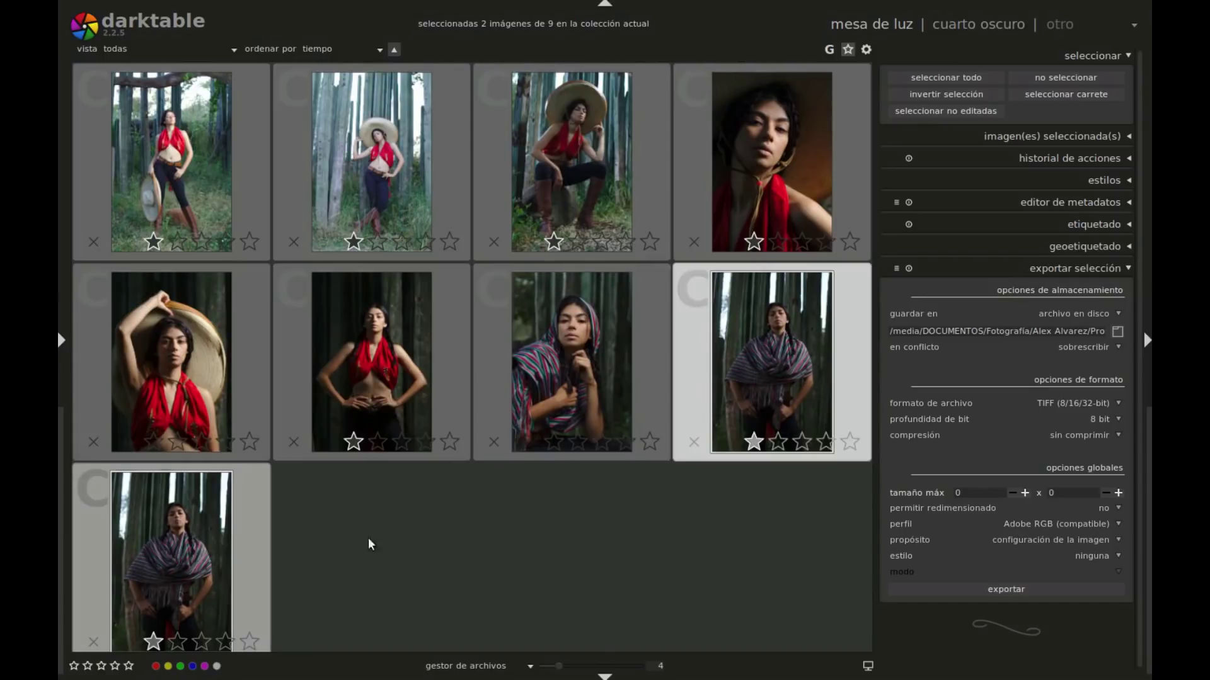
left_click(1116, 347)
left_click(1100, 339)
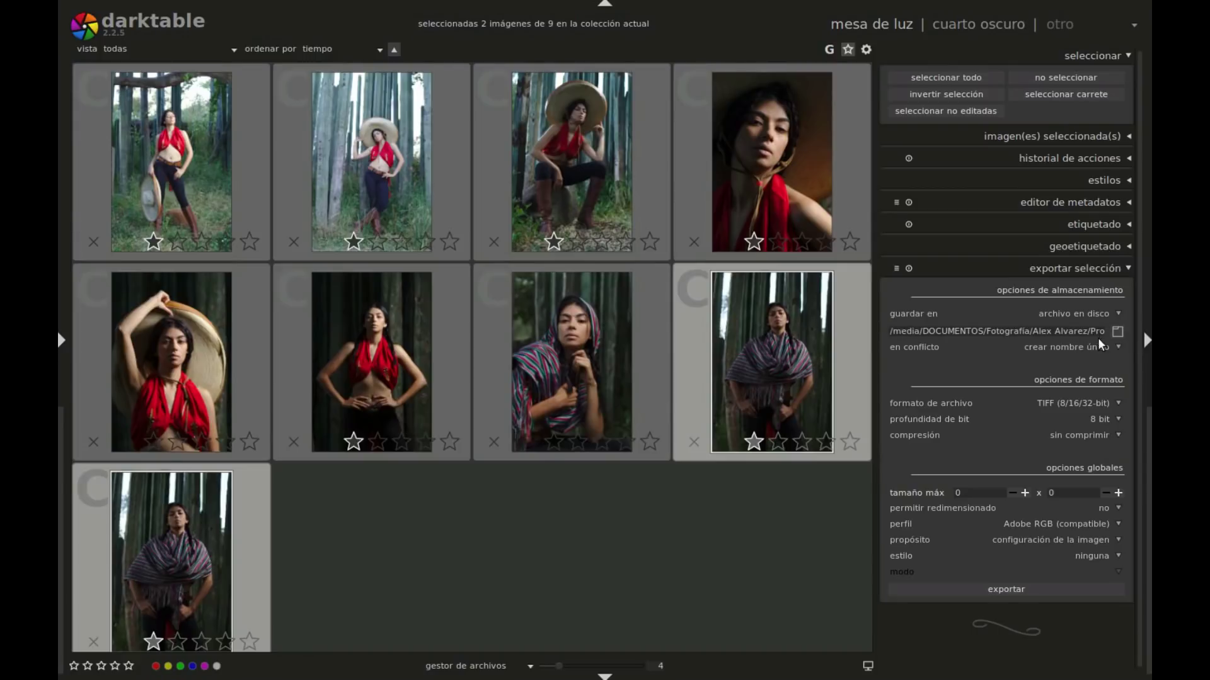
left_click(1118, 403)
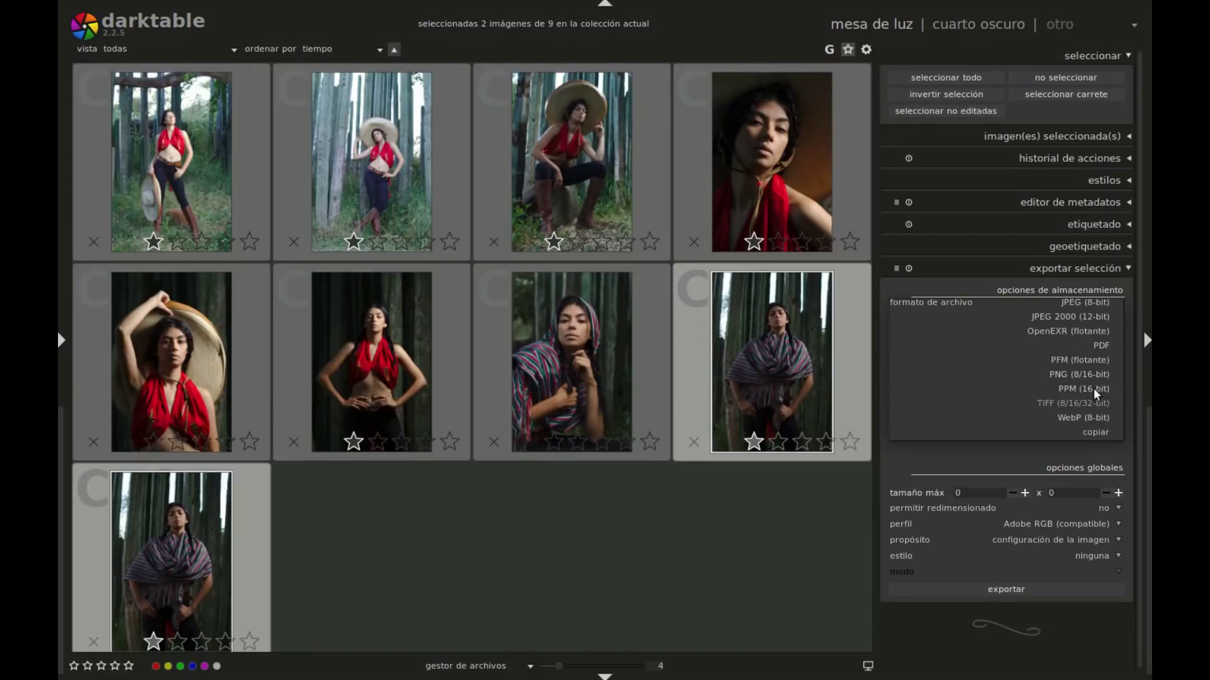
left_click(1045, 404)
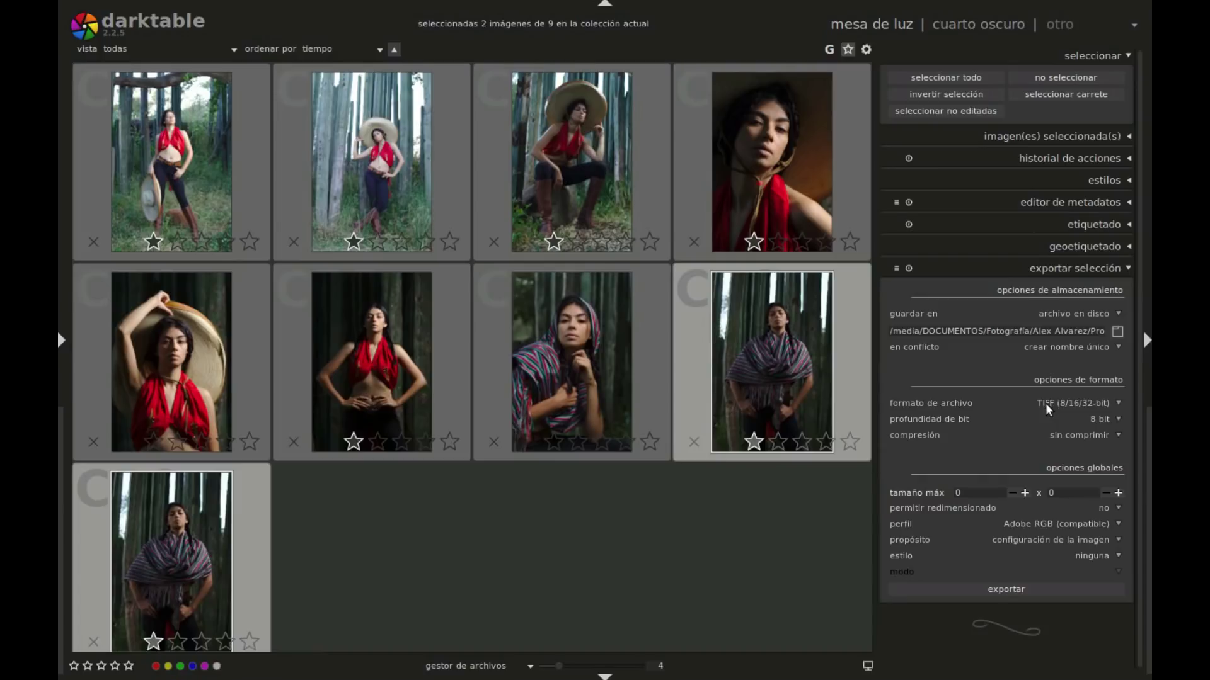
left_click(1116, 420)
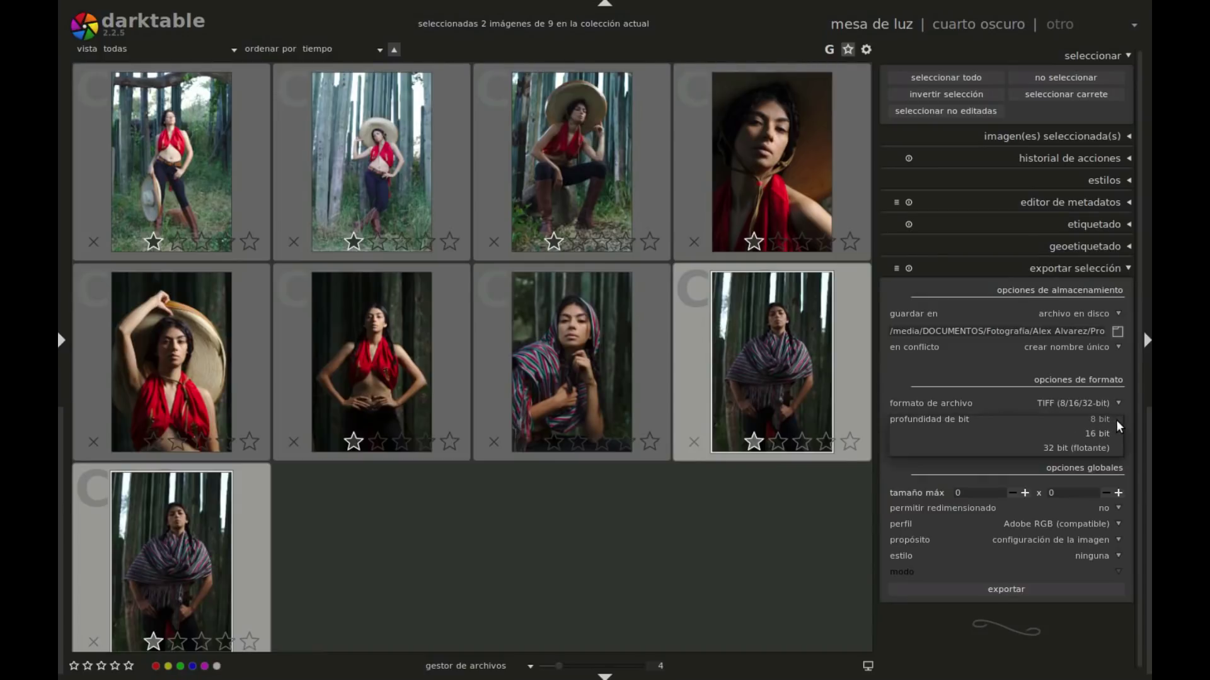
left_click(1112, 420)
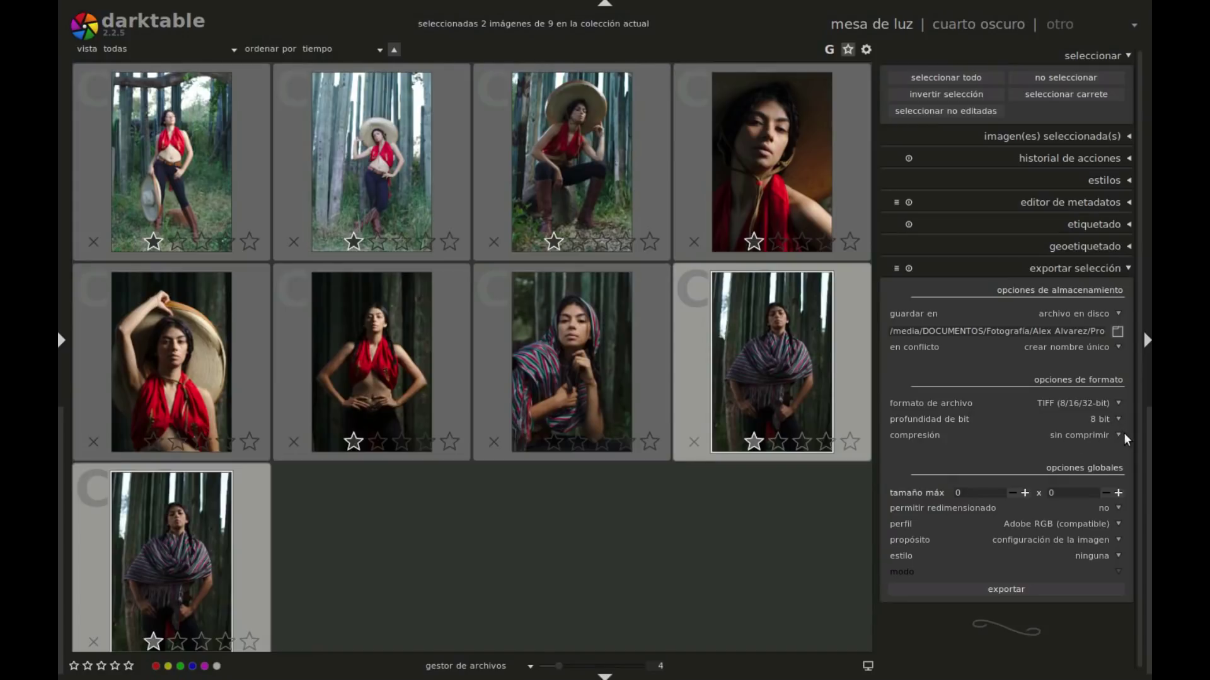
left_click(1118, 435)
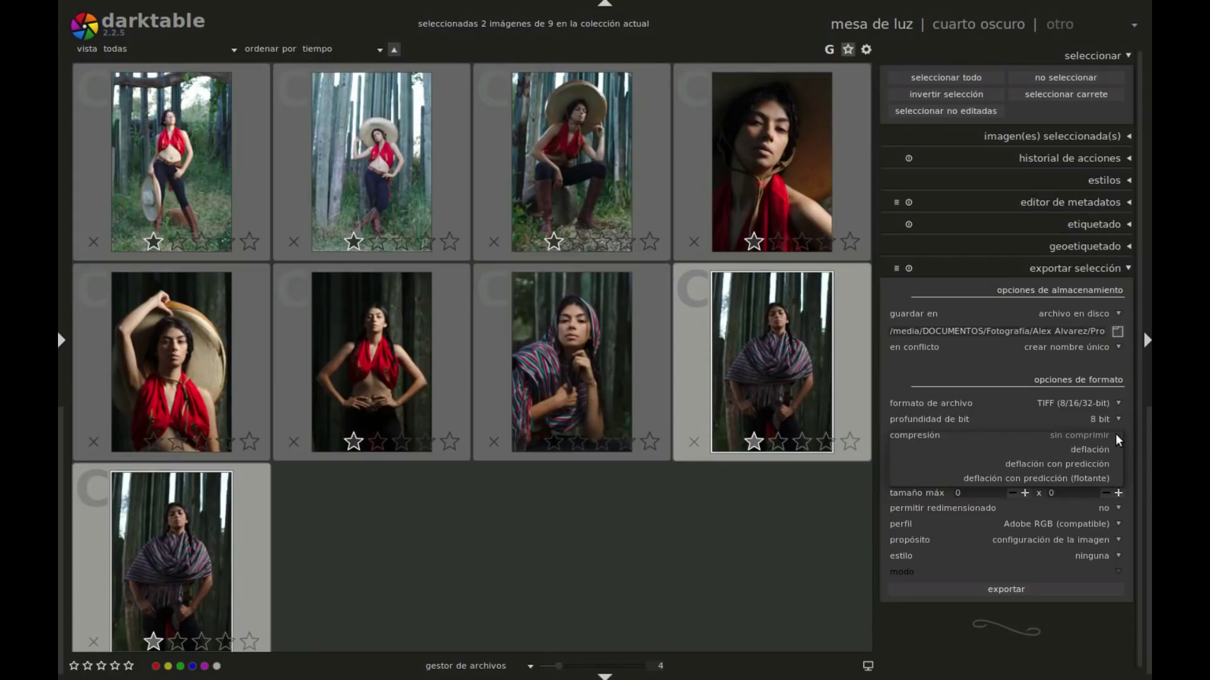
left_click(1117, 436)
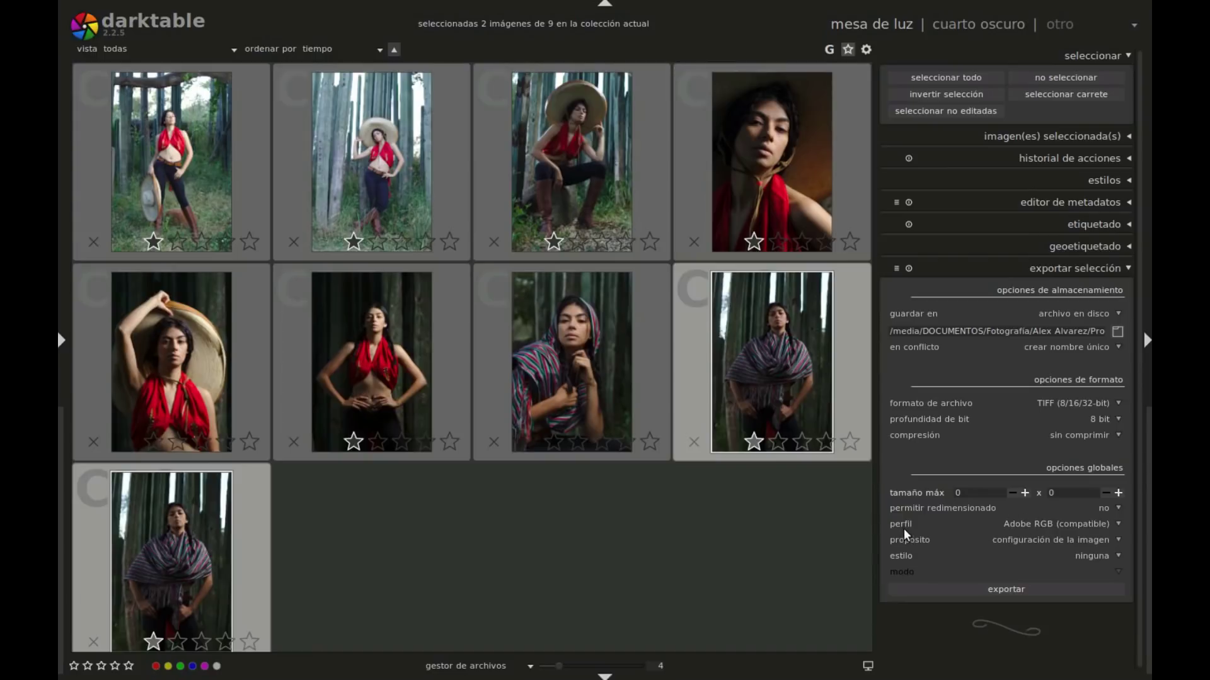
Step: Set the export profile to Adobe RGB (compatible) with intent from image settings, then expand styles
left_click(1118, 524)
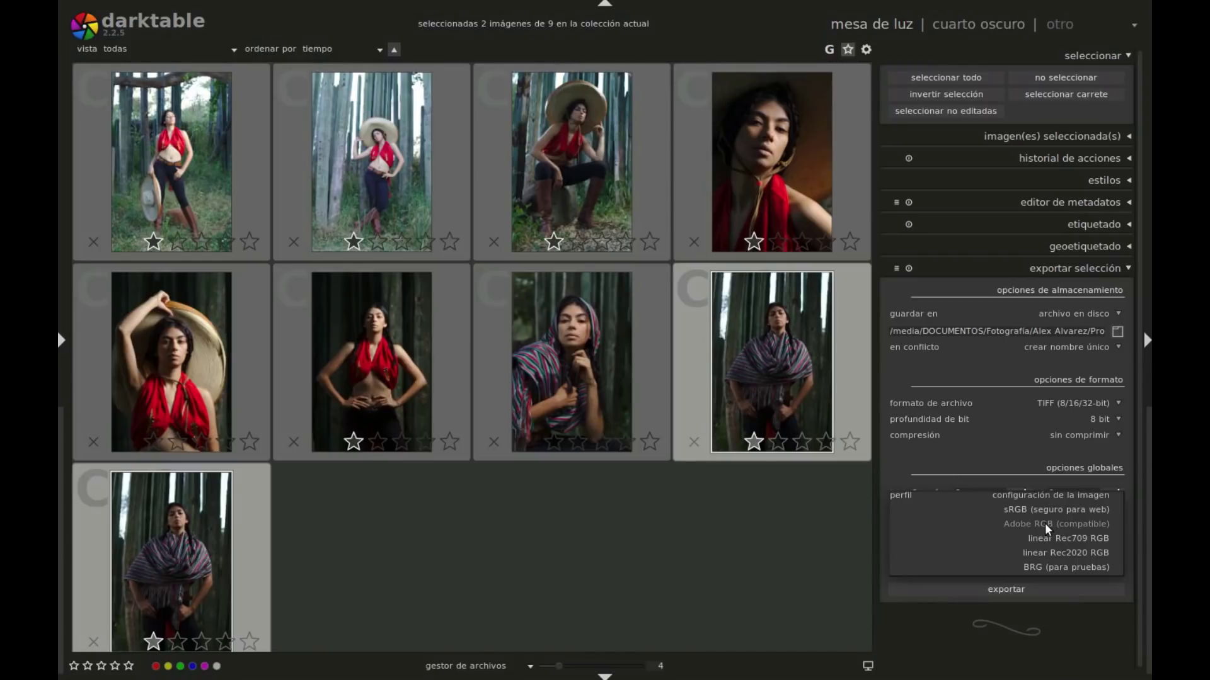
left_click(1044, 523)
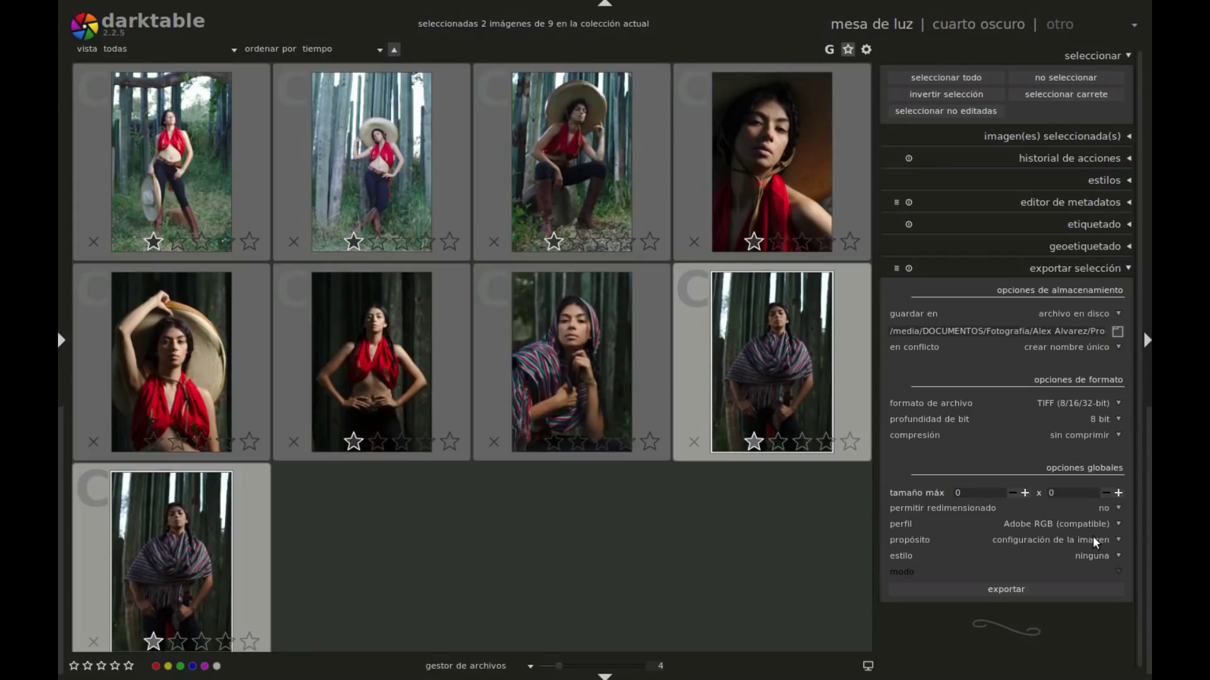
left_click(1118, 541)
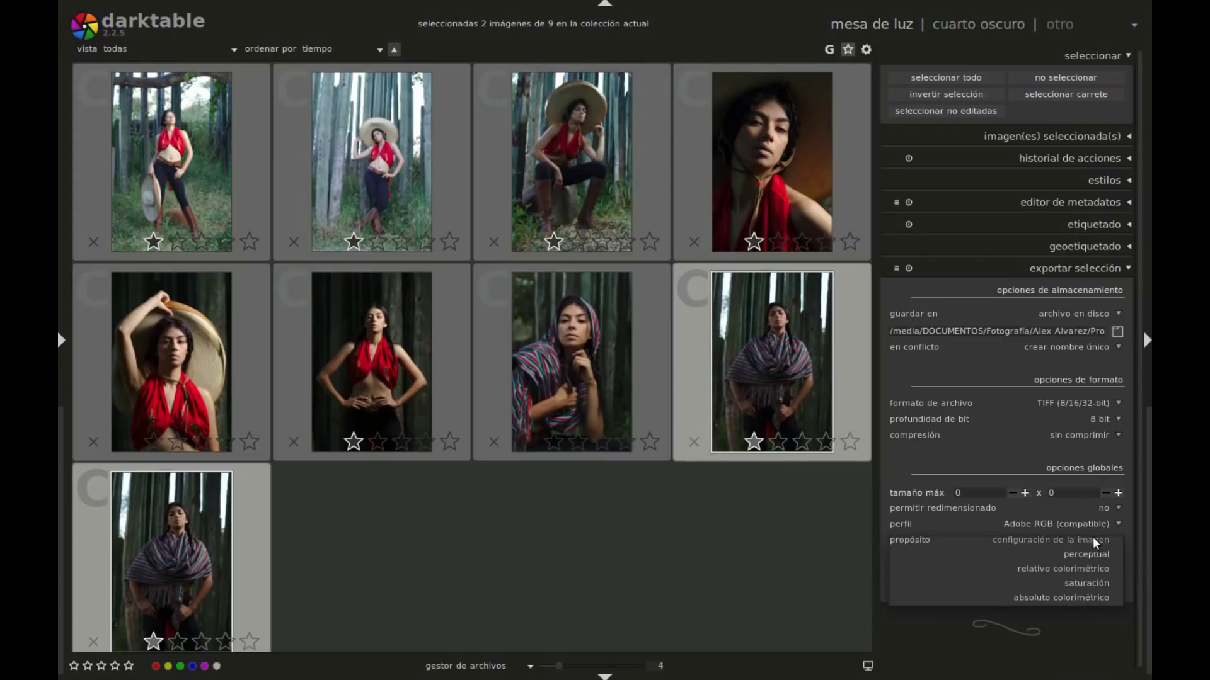
left_click(1073, 542)
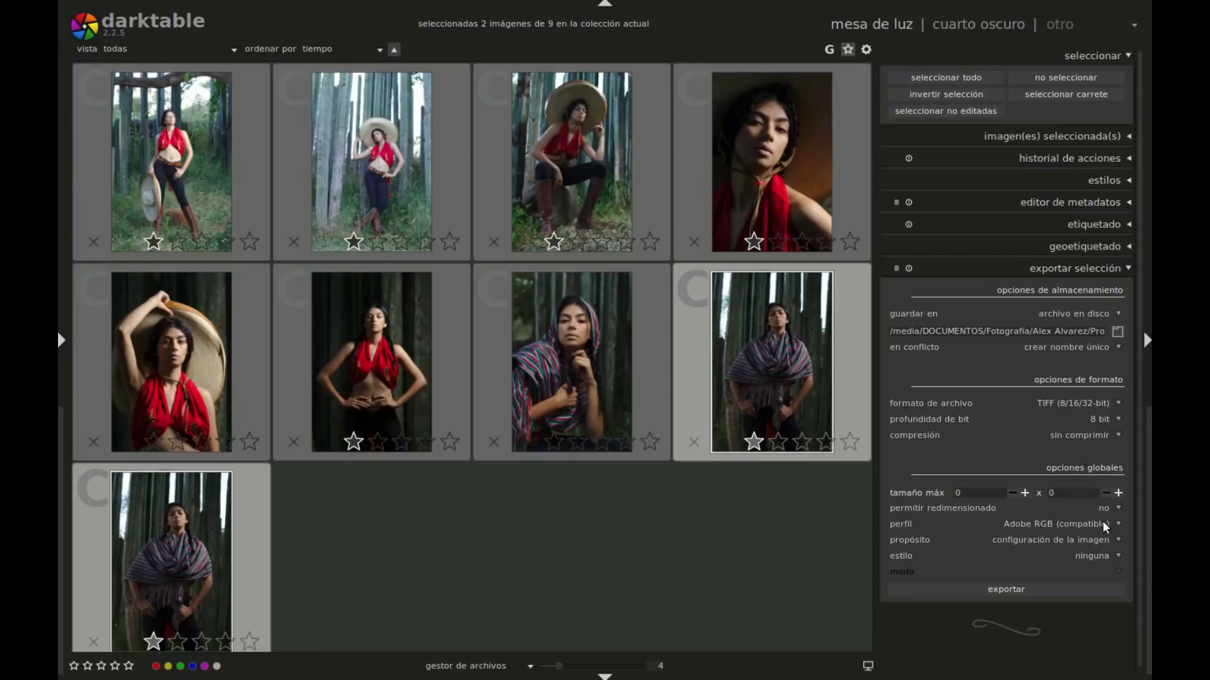
left_click(1132, 187)
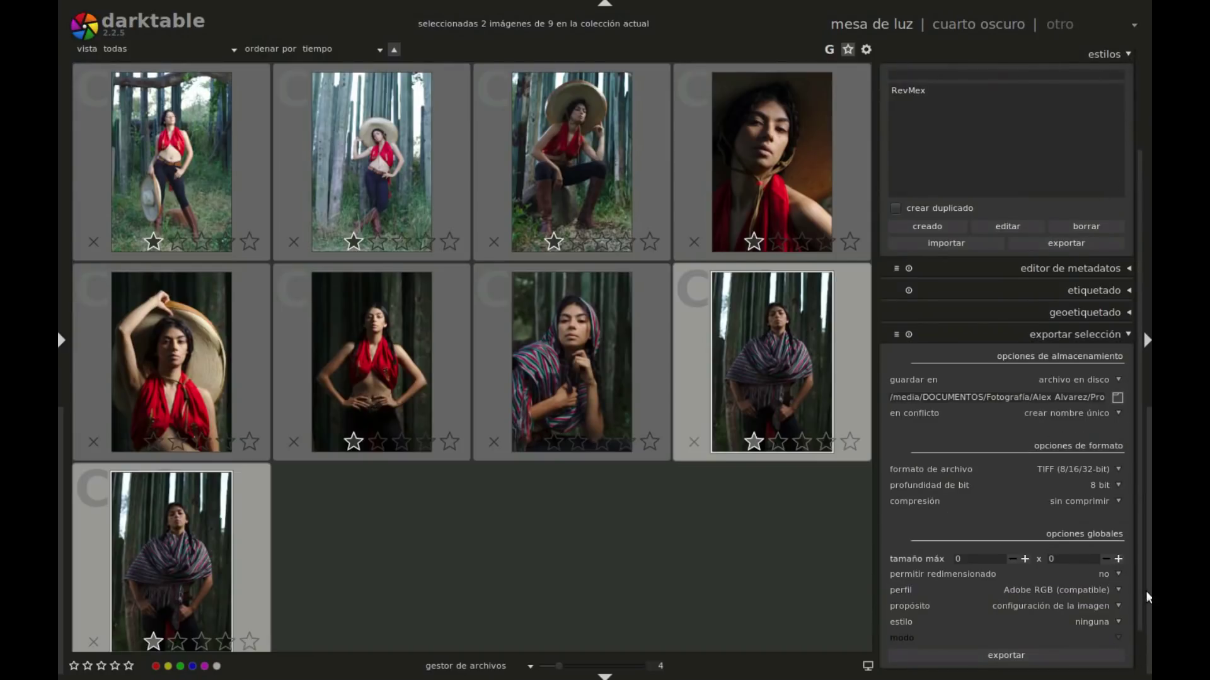
scroll(1139, 606, "down", 1)
left_click(1115, 588)
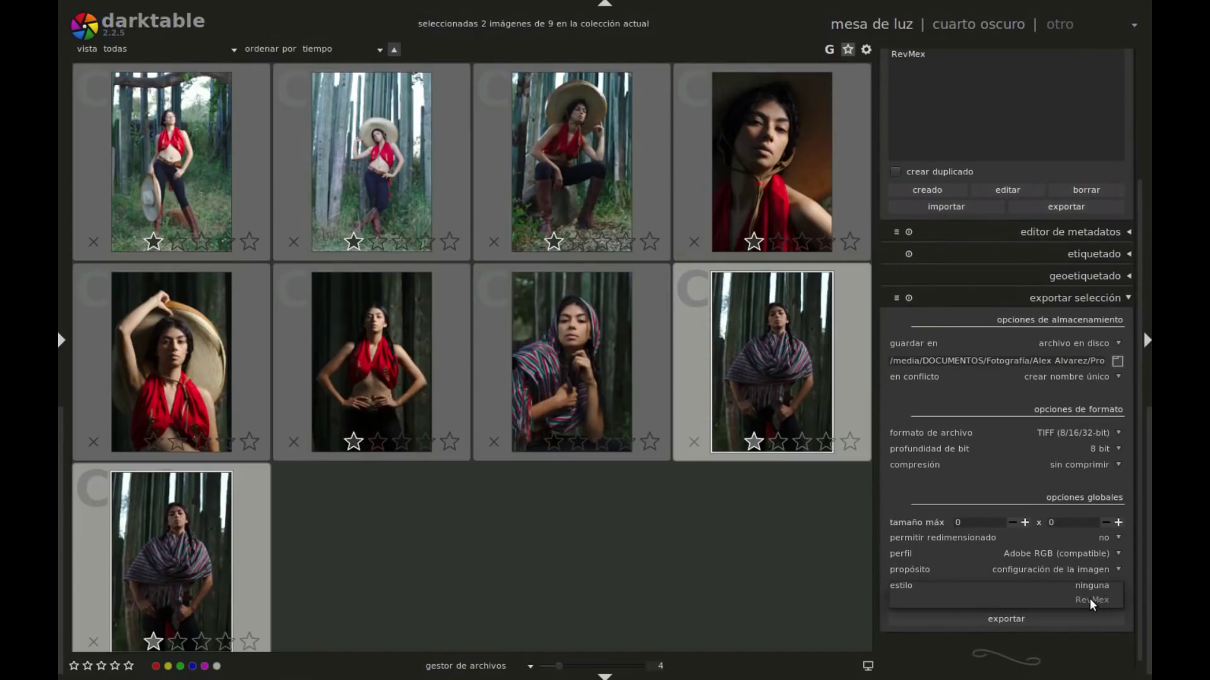
left_click(1119, 571)
left_click(1117, 570)
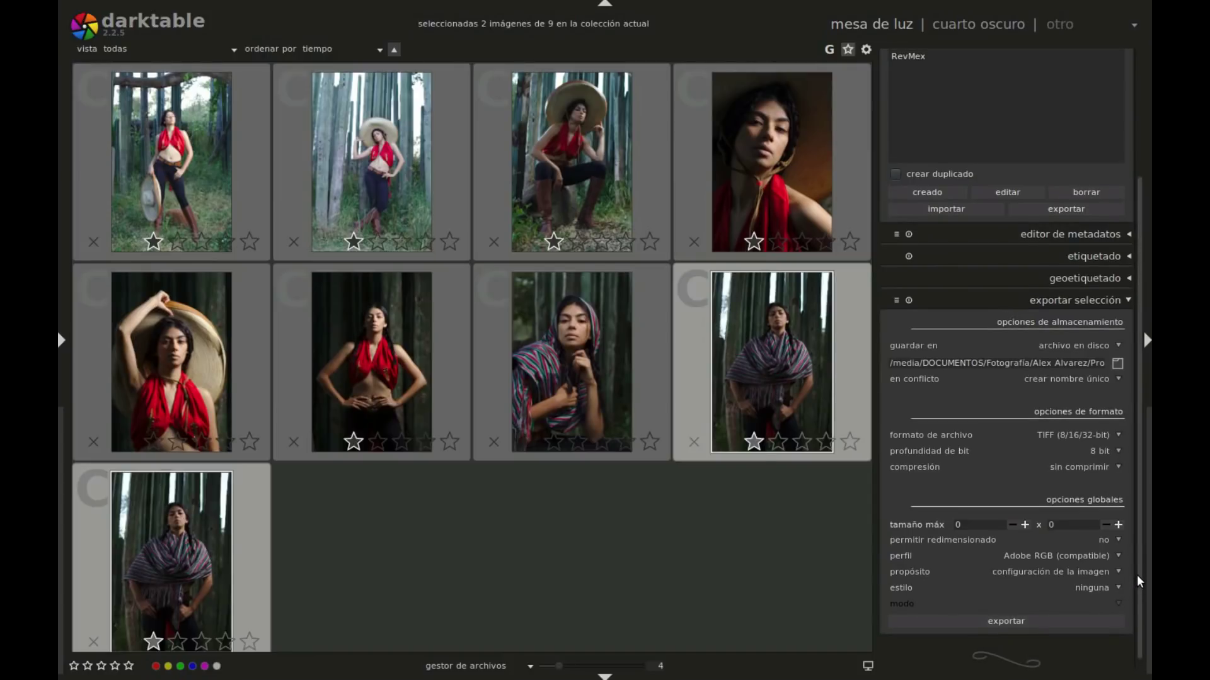
scroll(1137, 580, "up", 1)
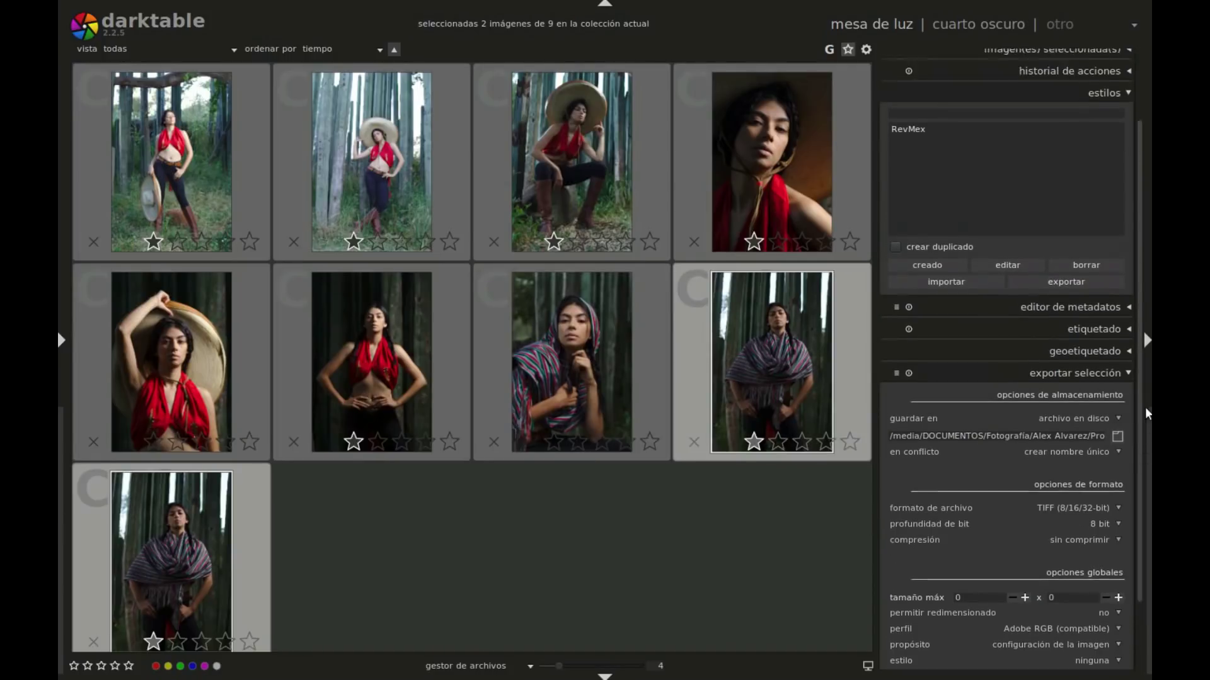
scroll(1134, 441, "up", 3)
left_click(1128, 398)
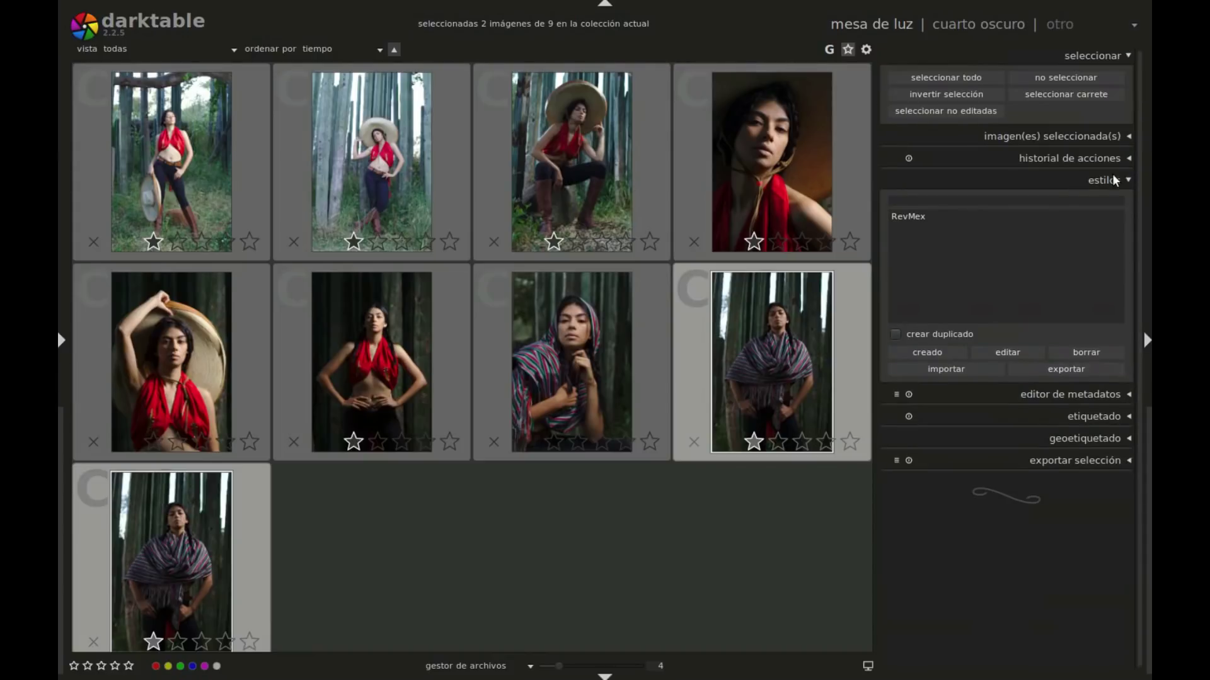
Step: Collapse the styles and selection modules, then reveal the left panel with the RawPrueba collection and image information
left_click(1128, 181)
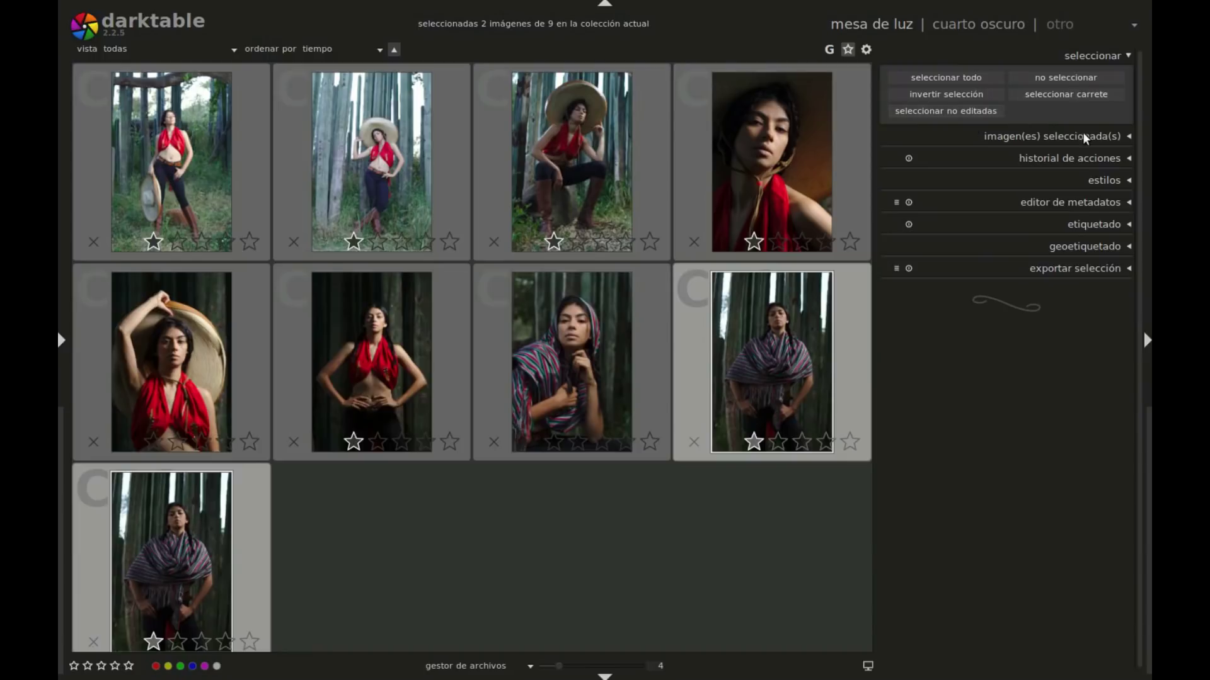
left_click(1128, 56)
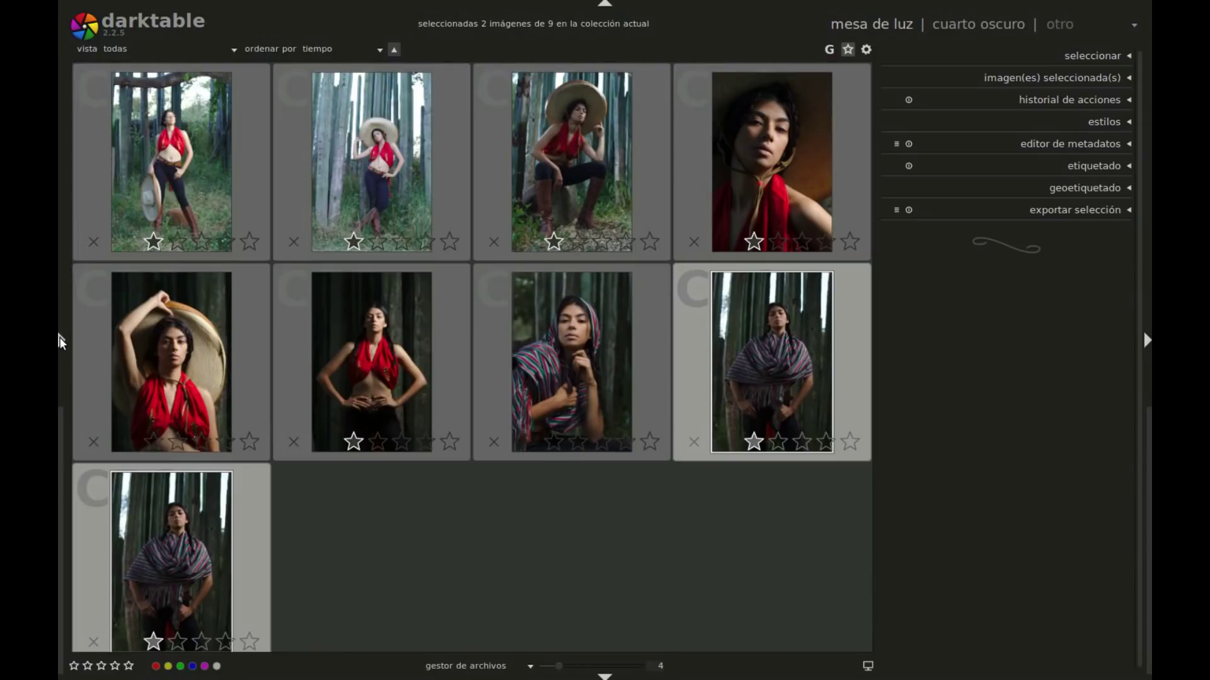
left_click(62, 341)
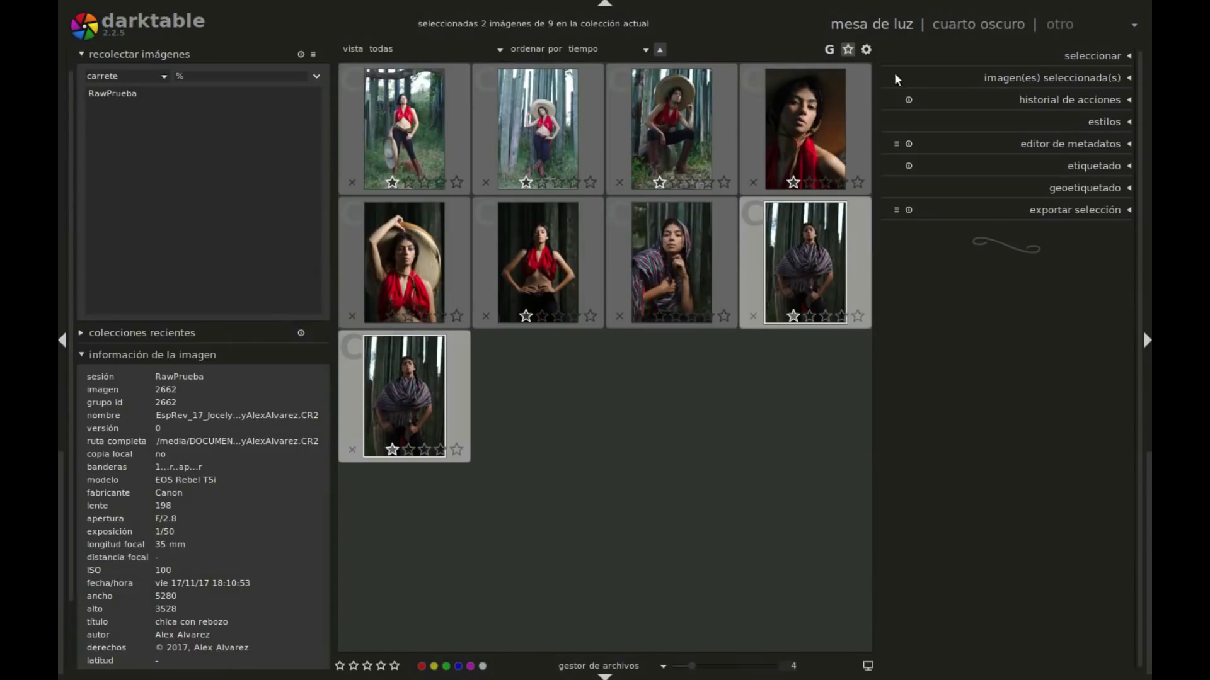